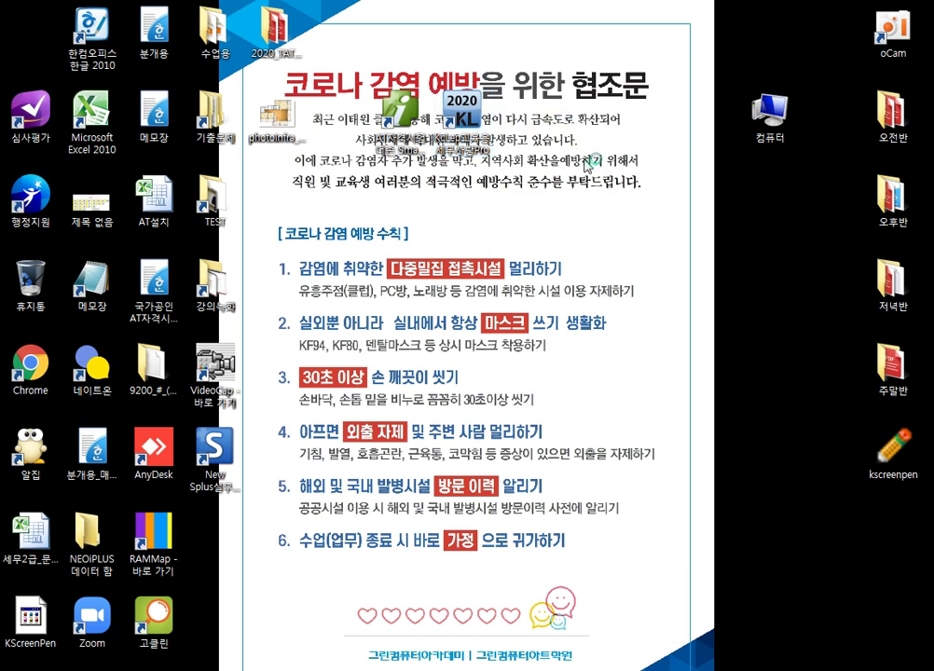
# Step: Set the login's exam category to 2.전산세무2급 and the drive to D:\KcLepDB
pyautogui.click(732, 281)
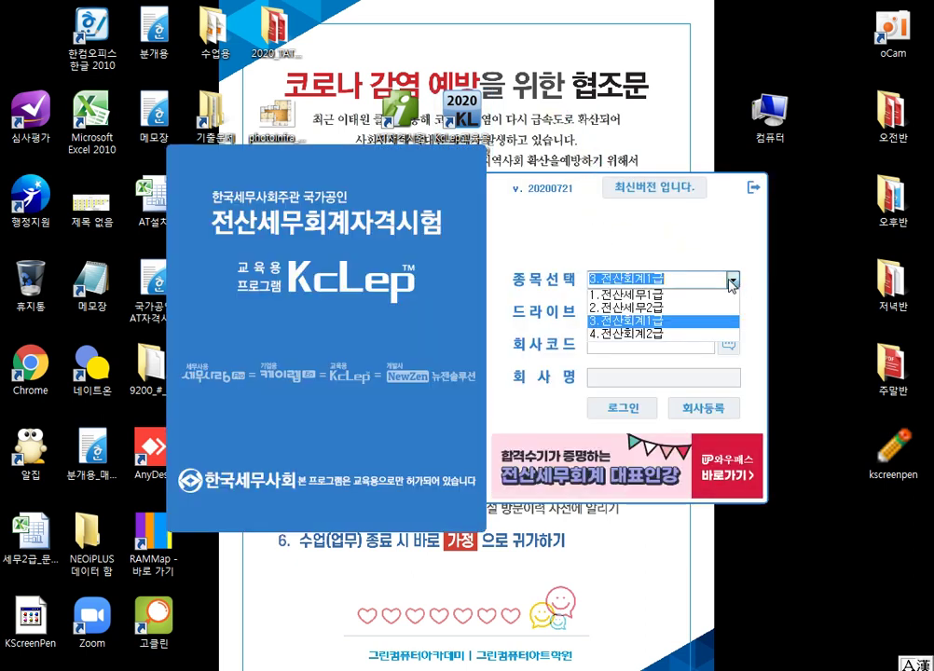
pyautogui.click(737, 309)
pyautogui.click(734, 312)
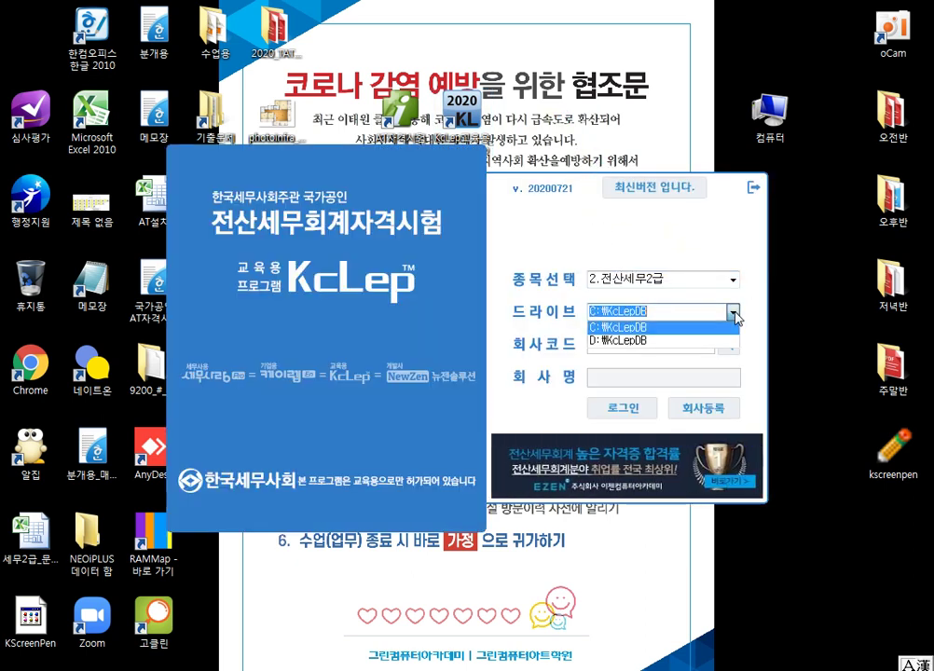
pyautogui.click(695, 336)
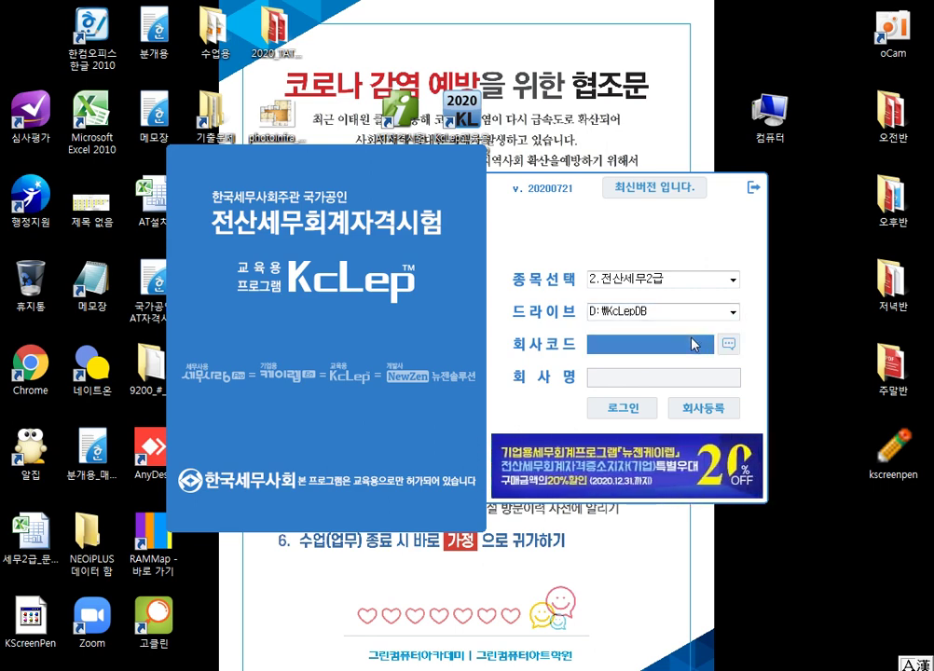
# Step: Look up company code 3003 (주)미래산업 in the company list and log in with it
pyautogui.click(729, 344)
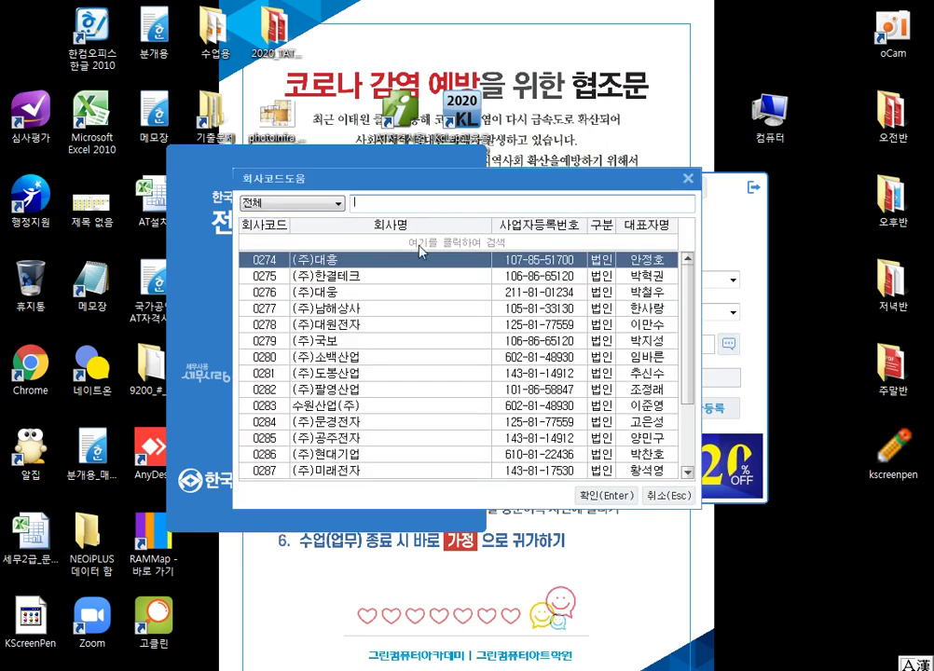
pyautogui.scroll(-2, 342, 399)
pyautogui.click(354, 421)
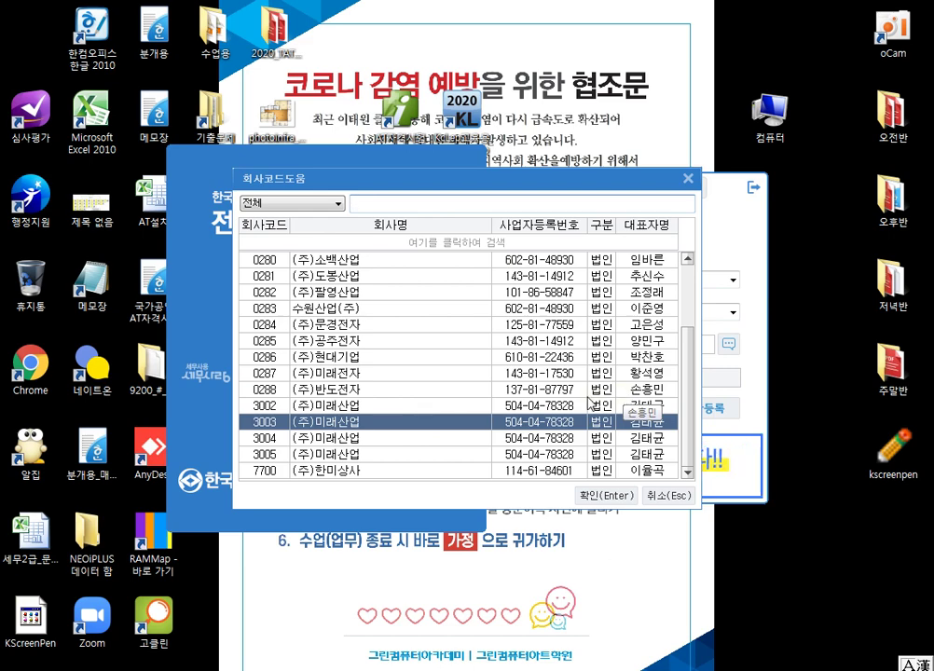
pyautogui.moveTo(458, 184); pyautogui.dragTo(463, 51)
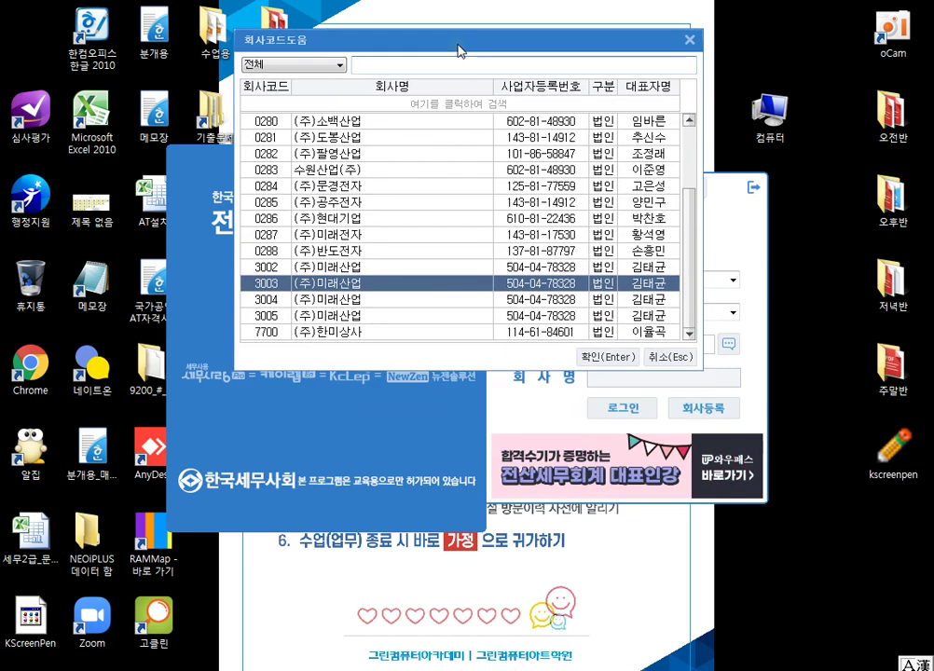
pyautogui.click(622, 360)
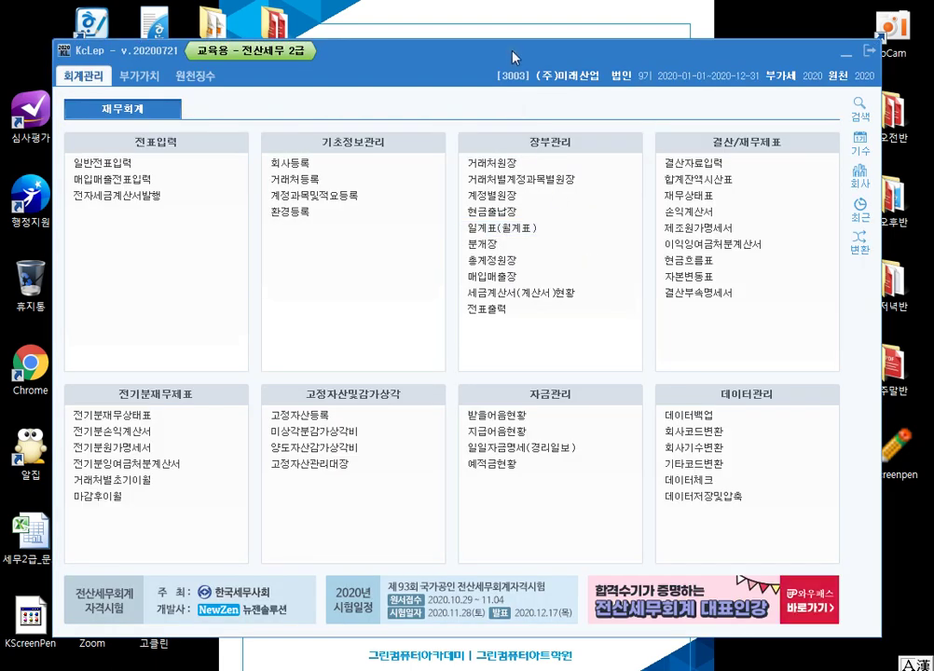
# Step: Reposition the main window higher on the desktop and open the 부가가치세신고서 form from the VAT section
pyautogui.moveTo(513, 58); pyautogui.dragTo(518, 21)
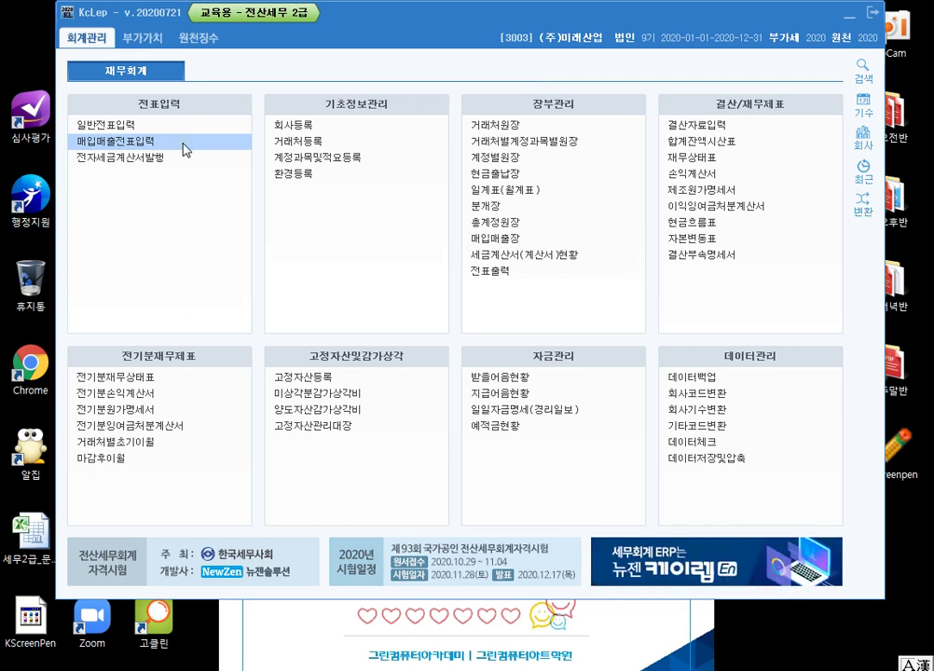
pyautogui.click(156, 50)
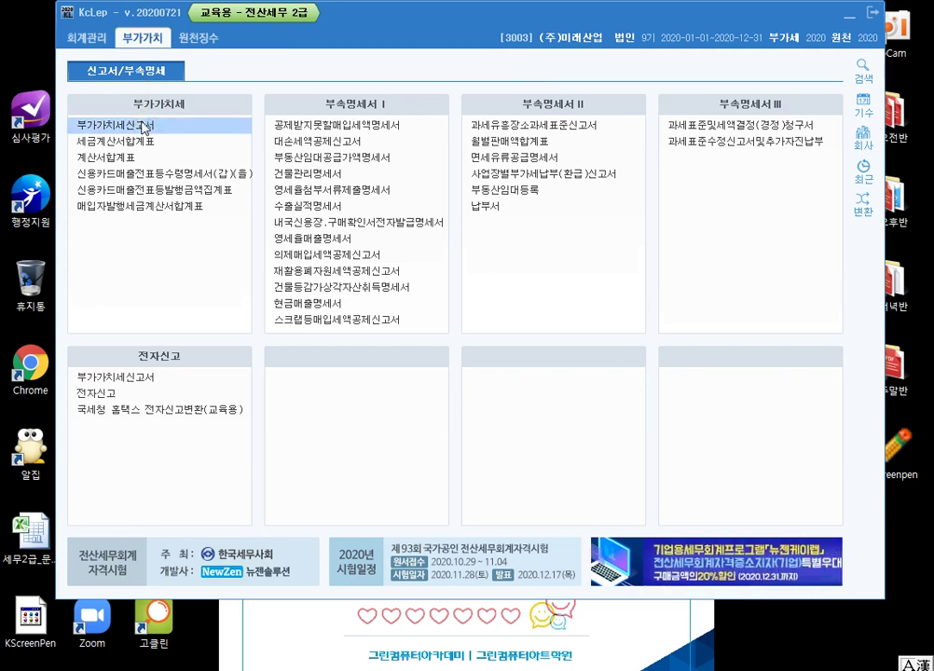
pyautogui.click(142, 123)
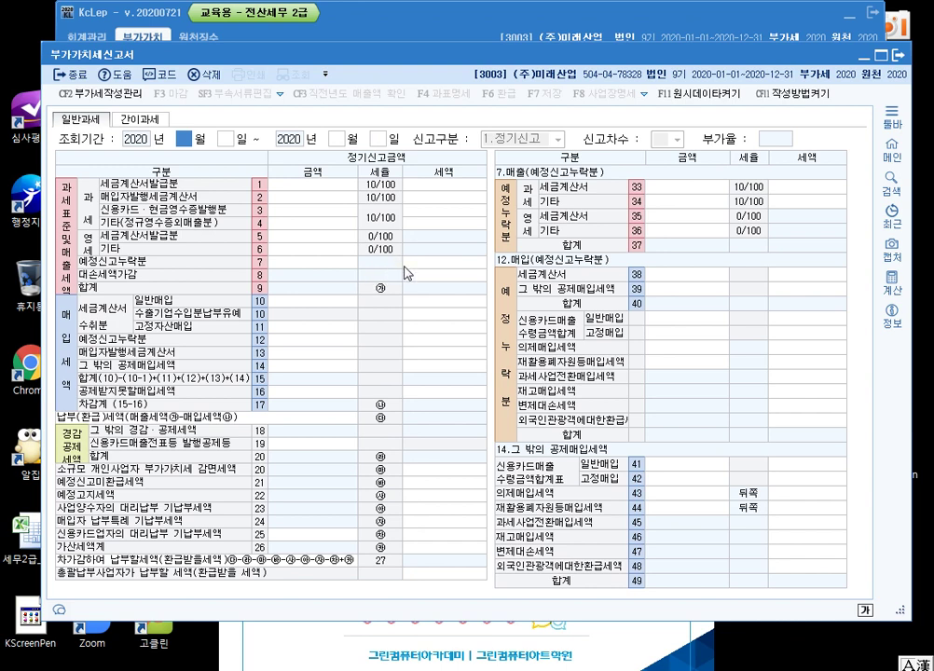
# Step: Return to the accounting section, open 매입매출전표입력 and set the voucher date to January 1, 2020
pyautogui.press('Escape')
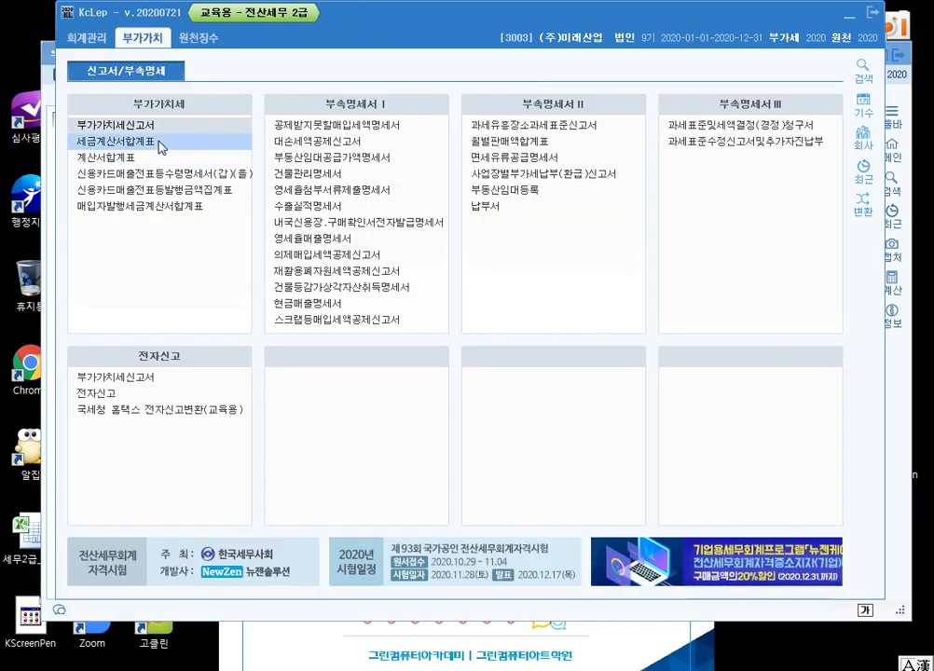
pyautogui.click(86, 38)
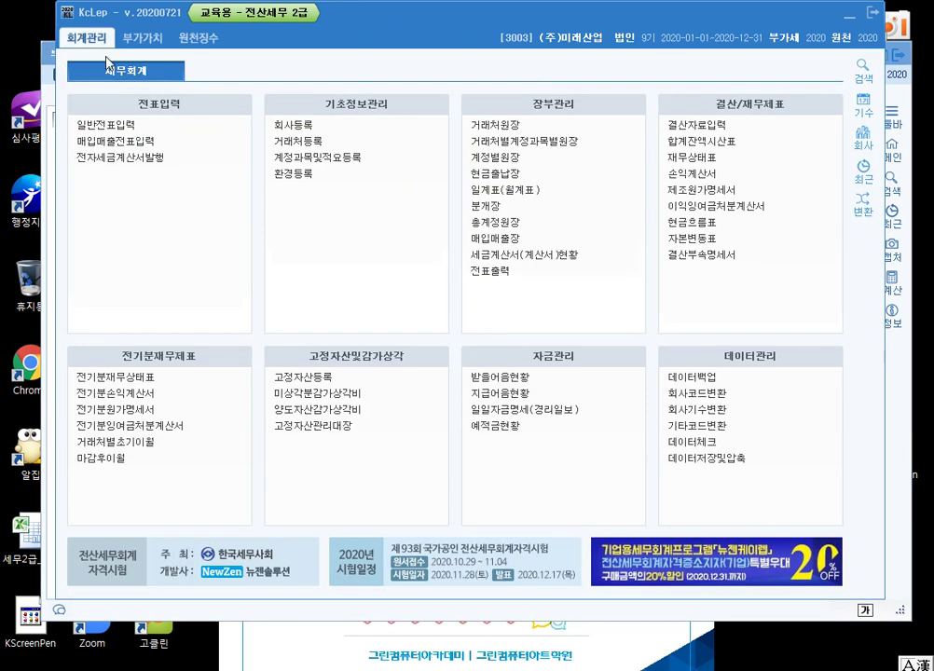
pyautogui.click(169, 141)
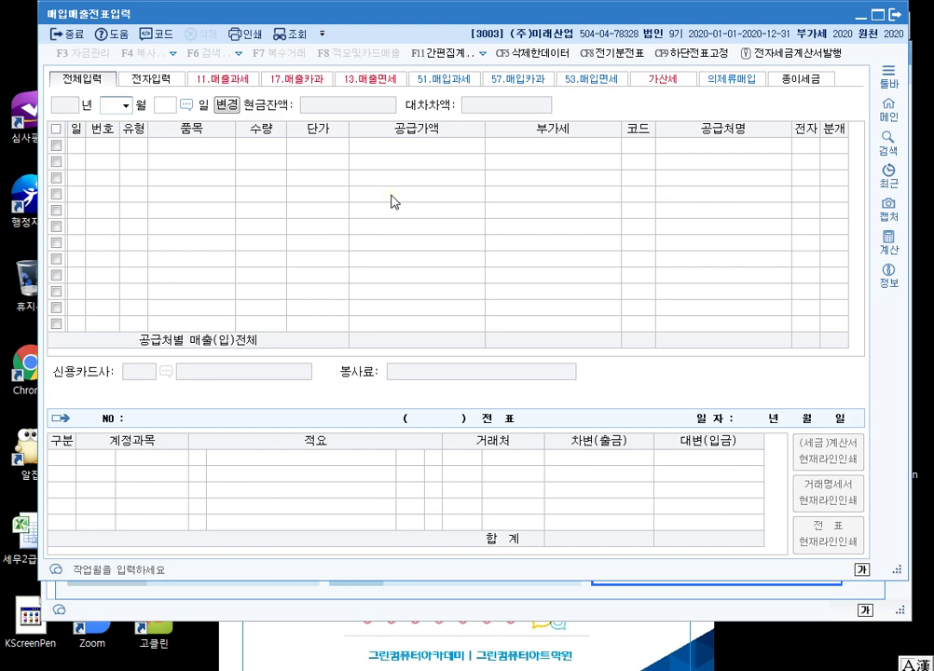
pyautogui.write('1')
pyautogui.press('Return')
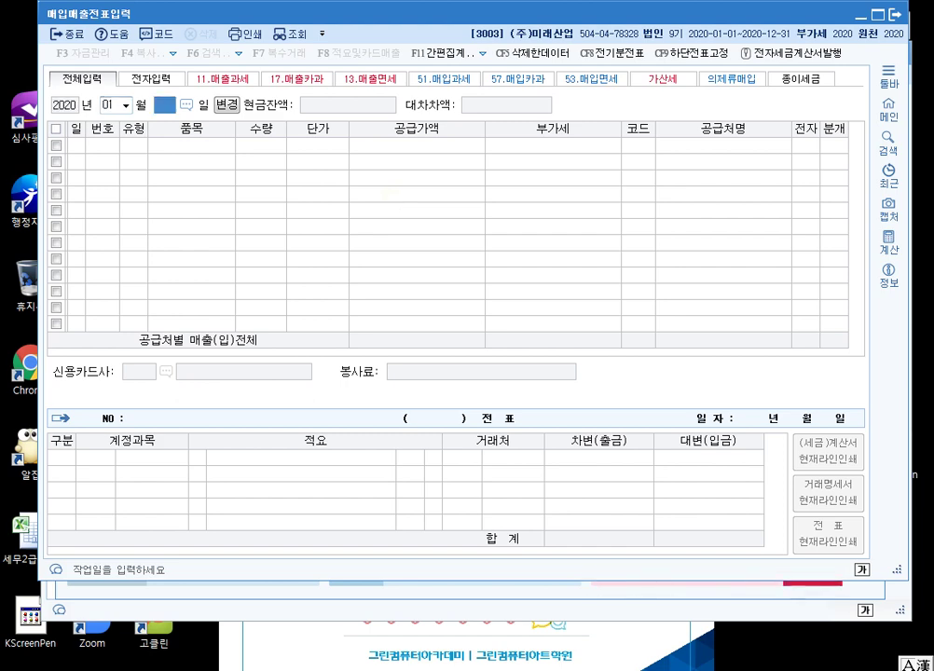
pyautogui.write('1')
pyautogui.press('Return')
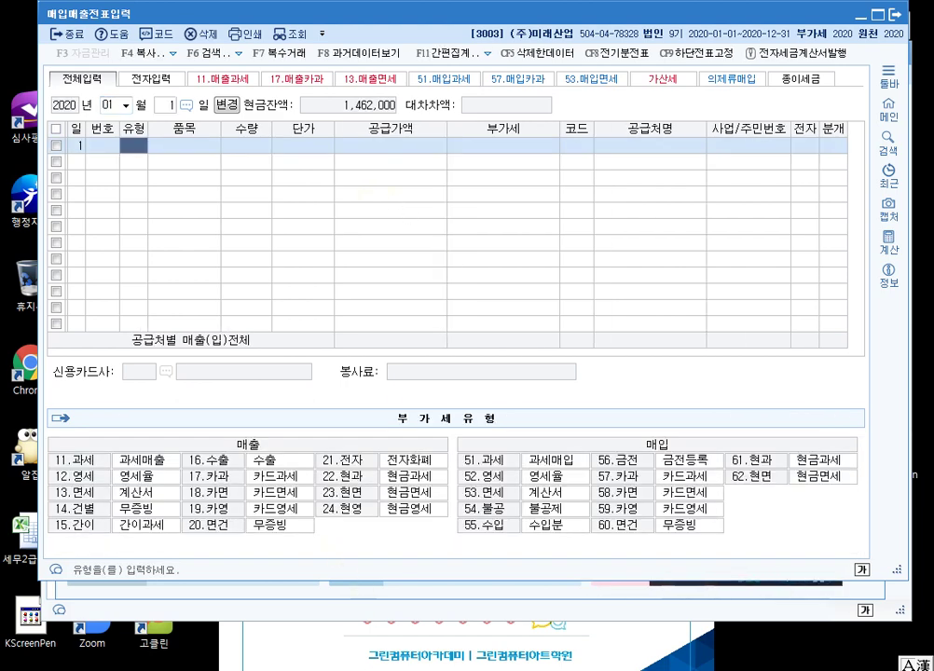
# Step: Switch to the 부가가치세신고서 and load the period from January 1 to March 31, 2020
pyautogui.click(360, 664)
pyautogui.write('1')
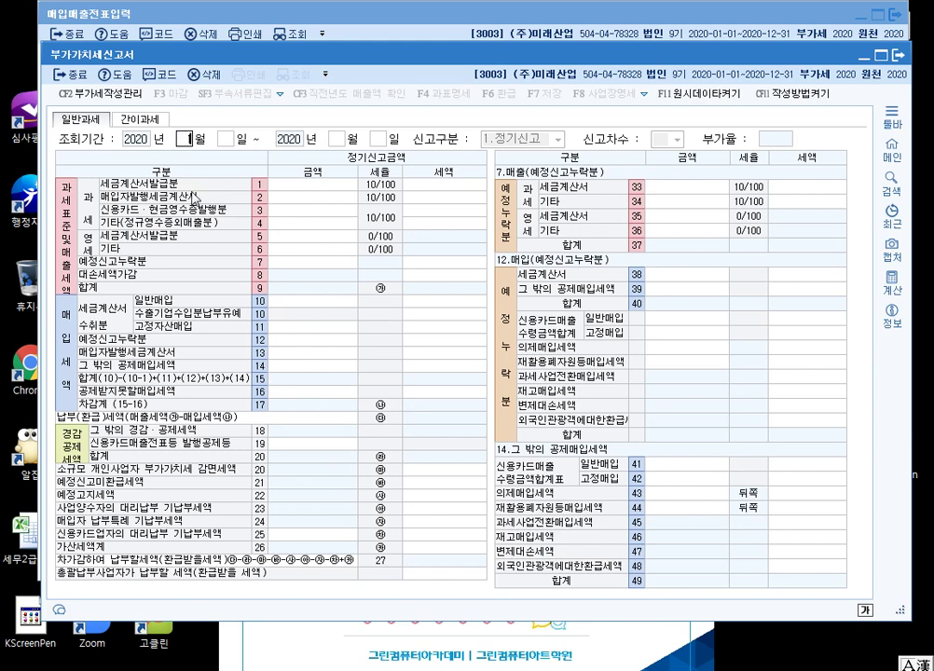
pyautogui.press('Return')
pyautogui.write('1')
pyautogui.press('Return')
pyautogui.write('3')
pyautogui.press('Return')
pyautogui.press('Return')
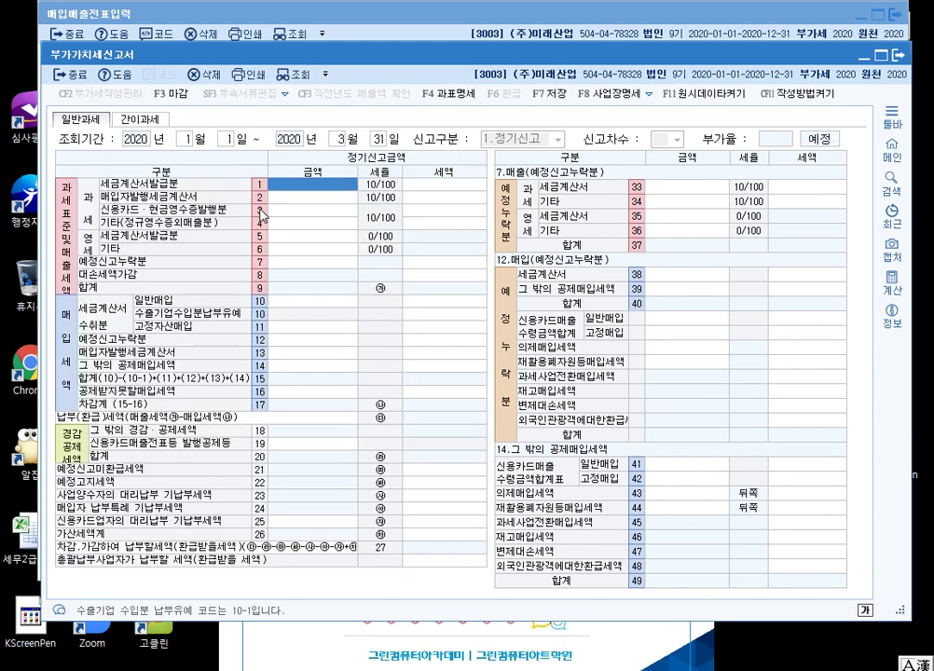
# Step: Bring the 매입매출전표입력 window forward and shorten it so the VAT return stays accessible beneath it
pyautogui.click(288, 6)
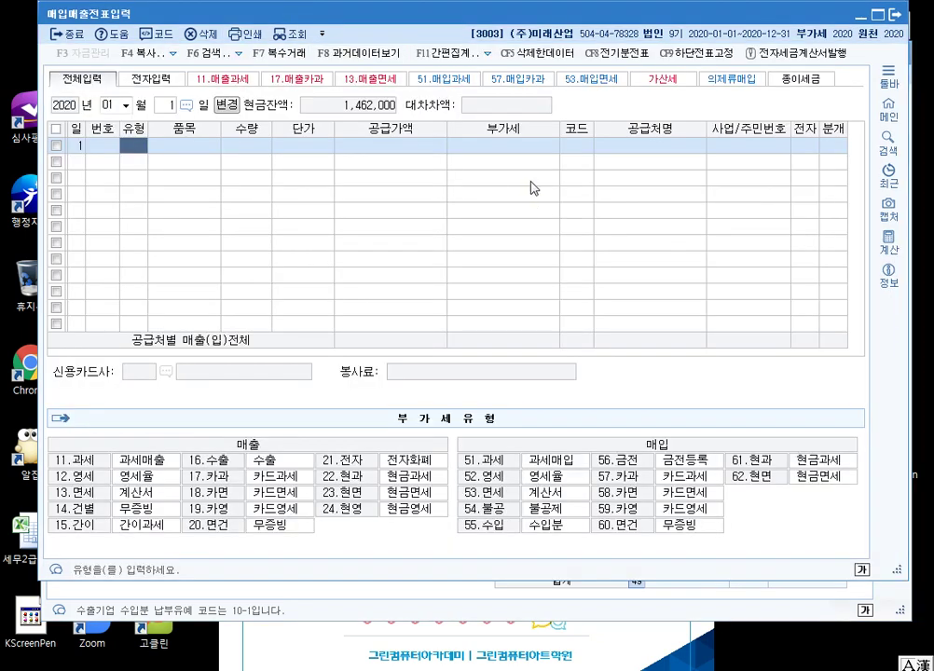
pyautogui.moveTo(897, 570); pyautogui.dragTo(889, 435)
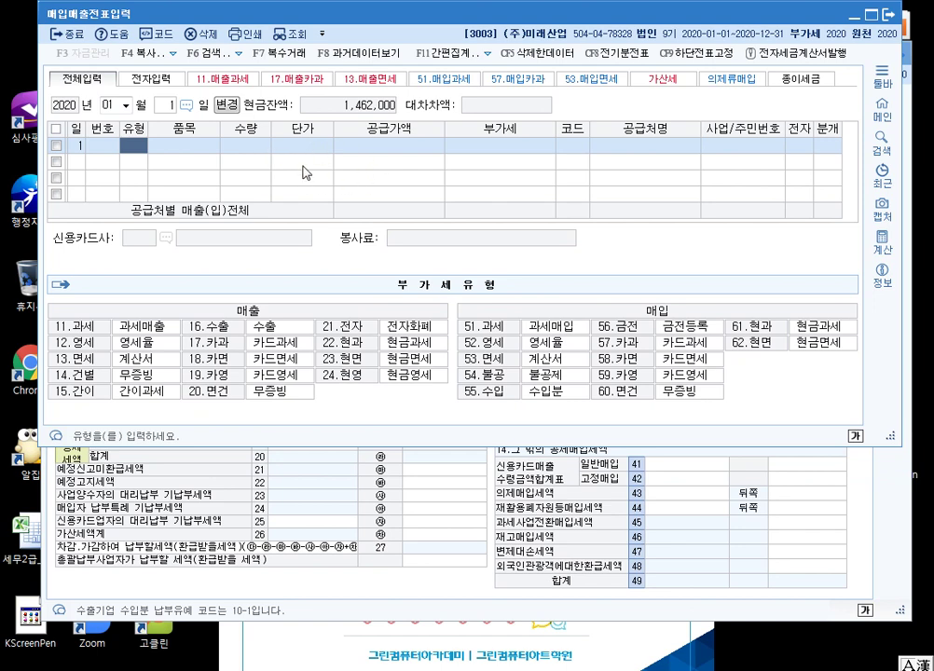
pyautogui.click(662, 528)
pyautogui.click(332, 15)
# Step: Switch to the textbook in 알PDF and annotate the code 11 과세 row with "T/I 발급" using the screen pen
pyautogui.click(320, 669)
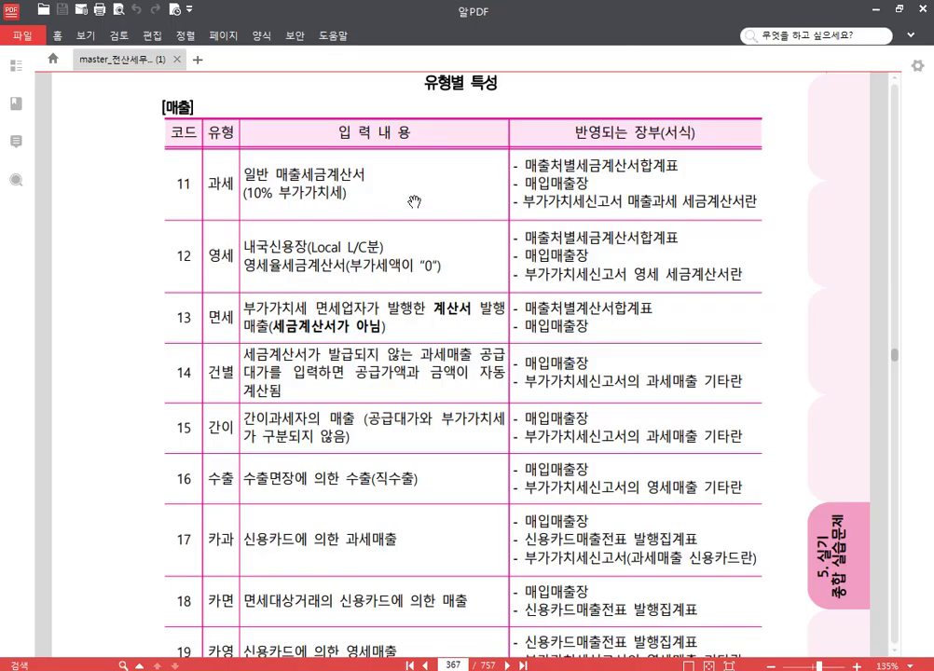
pyautogui.scroll(-1, 413, 186)
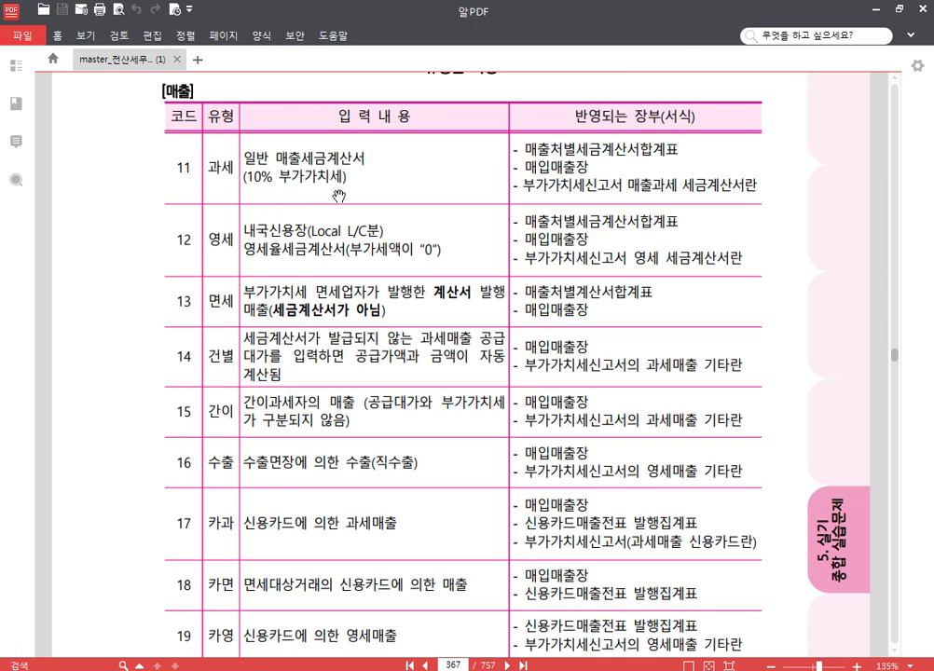
pyautogui.press('F12')
pyautogui.click(902, 323)
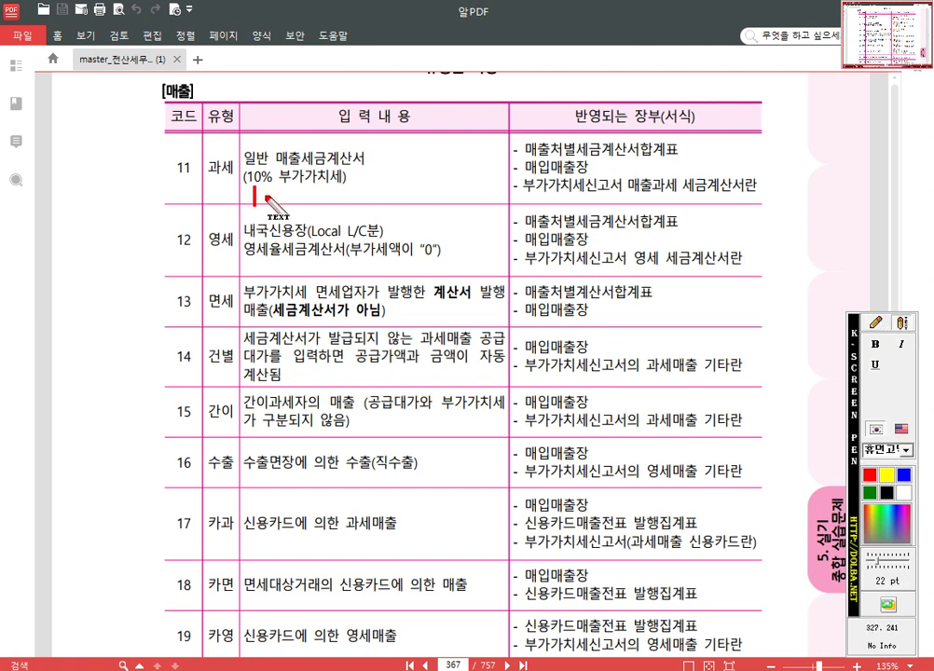
pyautogui.write('T/')
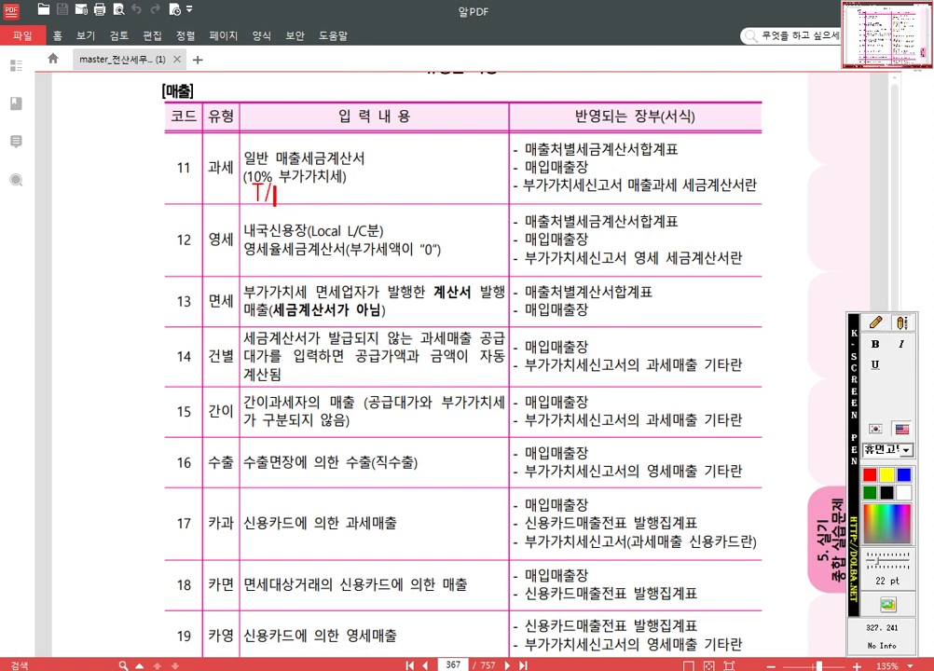
pyautogui.write('I 발급')
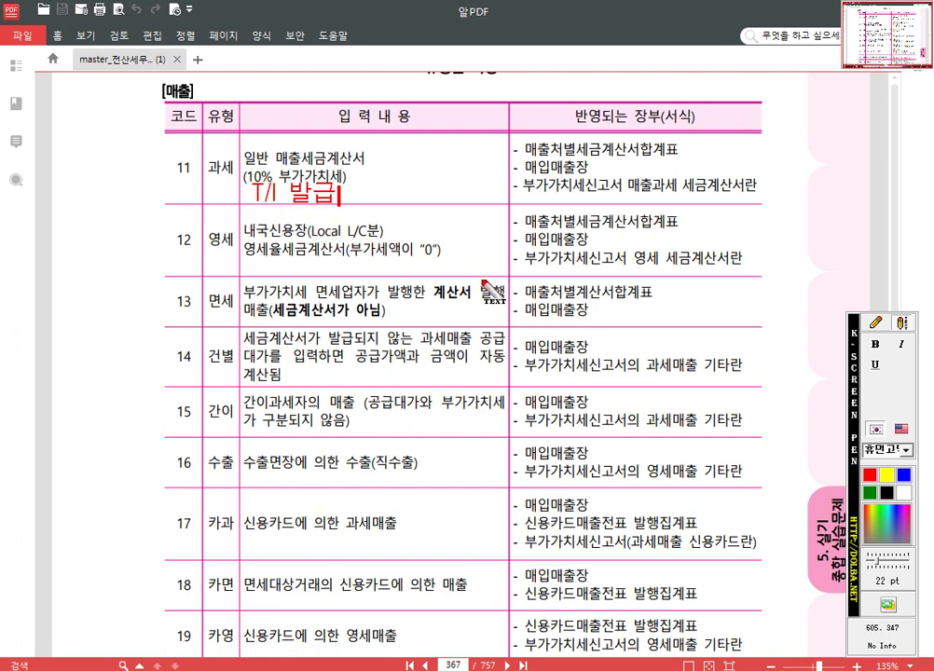
pyautogui.click(877, 322)
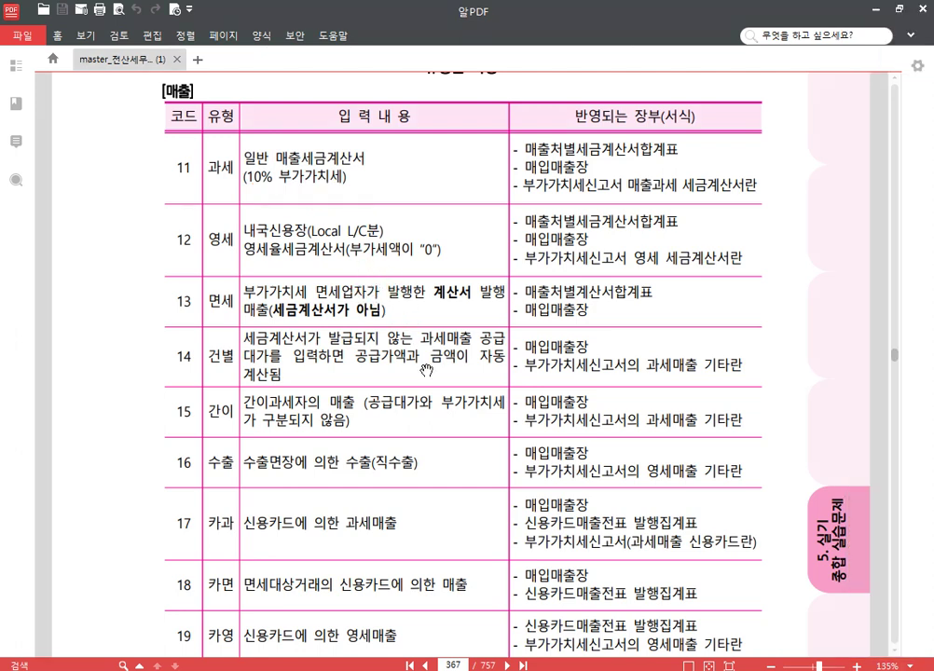
pyautogui.press('Escape')
# Step: Switch back to 매입매출전표입력 and enter a type 11 과세 sale with a supply amount of 1,000,000
pyautogui.hotkey('alt', 'Tab')
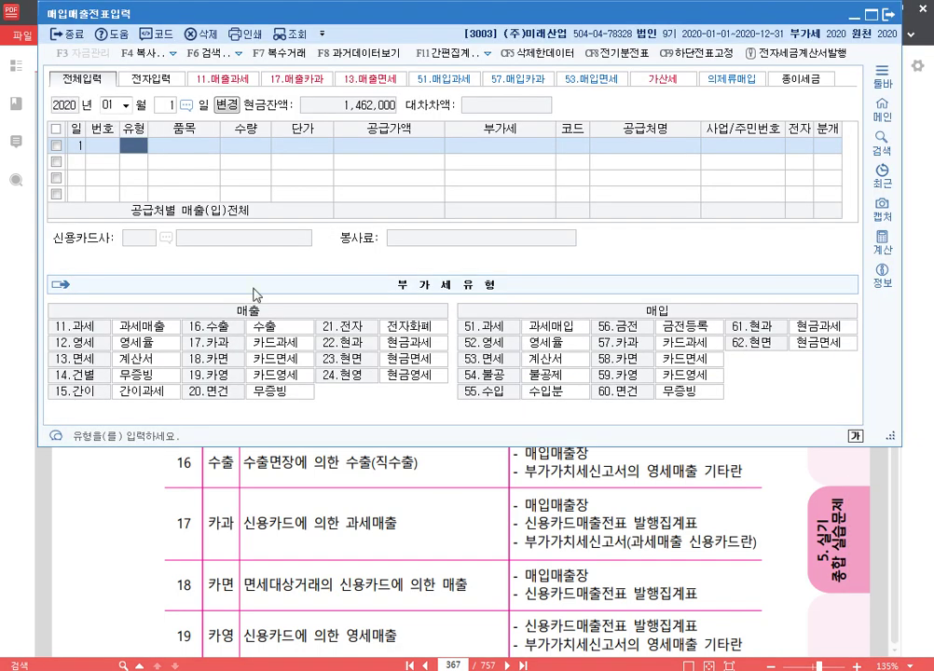
pyautogui.write('11')
pyautogui.press('Return')
pyautogui.press('Return')
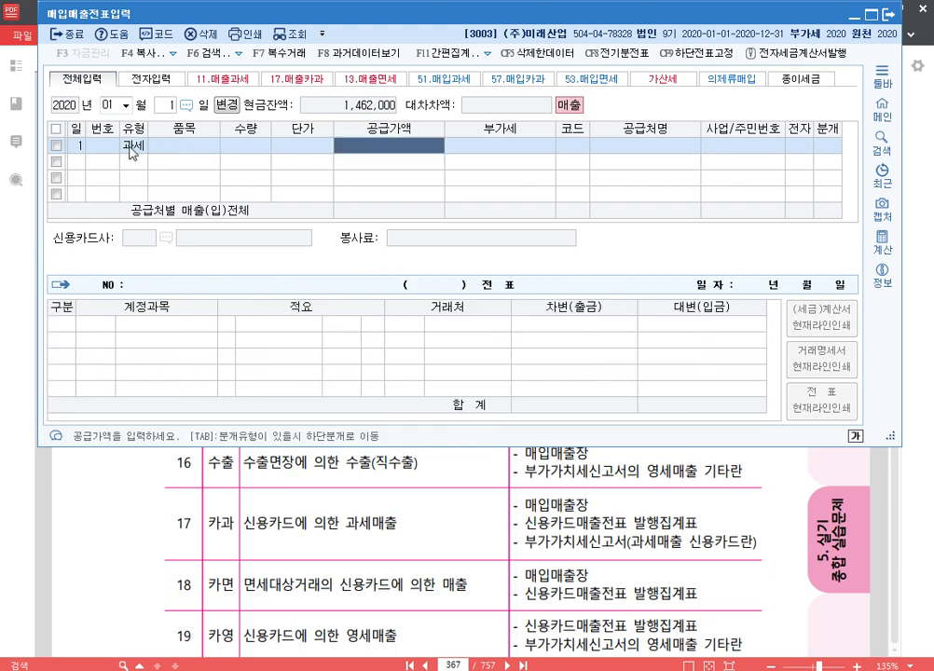
pyautogui.write('1000000')
pyautogui.press('Return')
pyautogui.press('Return')
# Step: Select (주)용산전자 from the trading partner list for the sale and mark its tax invoice as electronic (여)
pyautogui.press('F2')
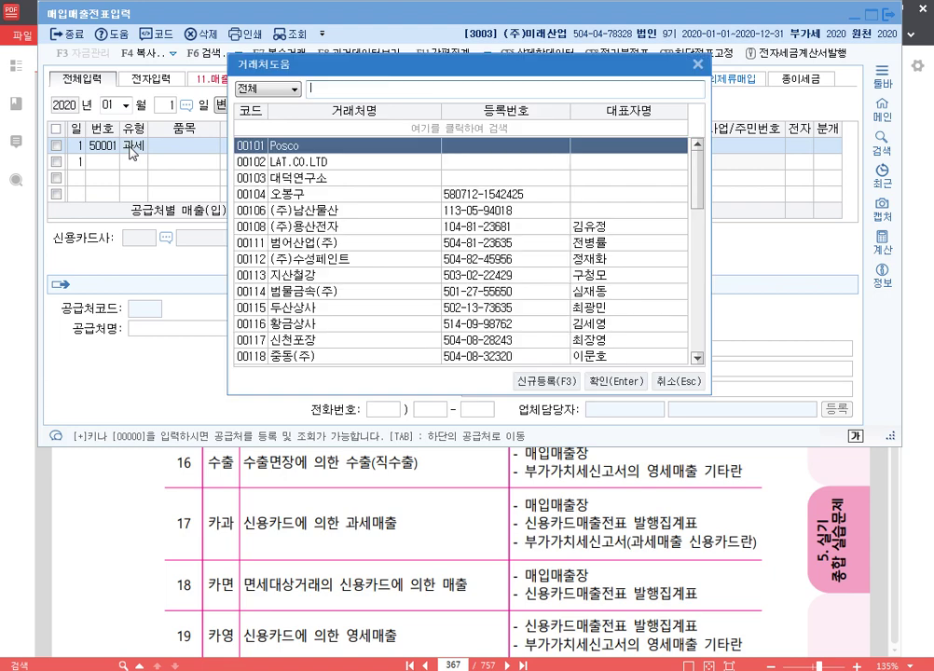
pyautogui.press('Down')
pyautogui.press('Down')
pyautogui.press('Down')
pyautogui.press('Down')
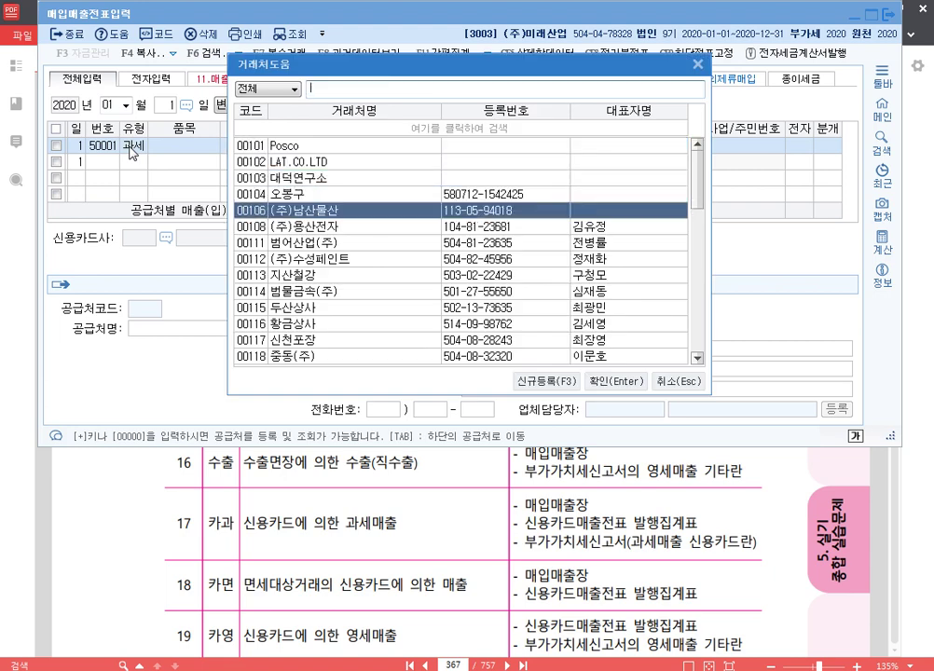
pyautogui.press('Down')
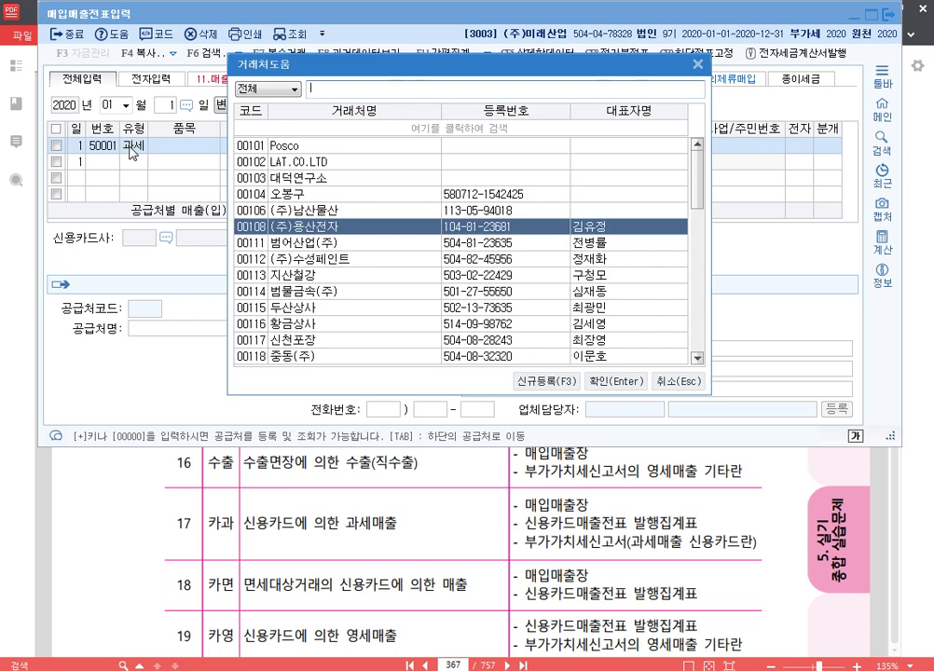
pyautogui.press('Return')
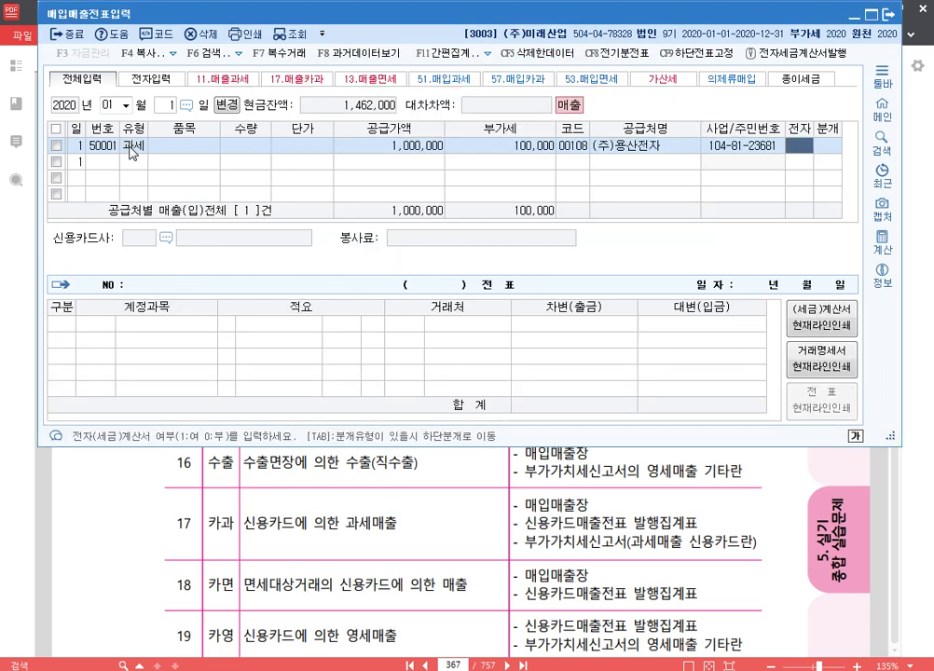
pyautogui.write('1')
pyautogui.press('Return')
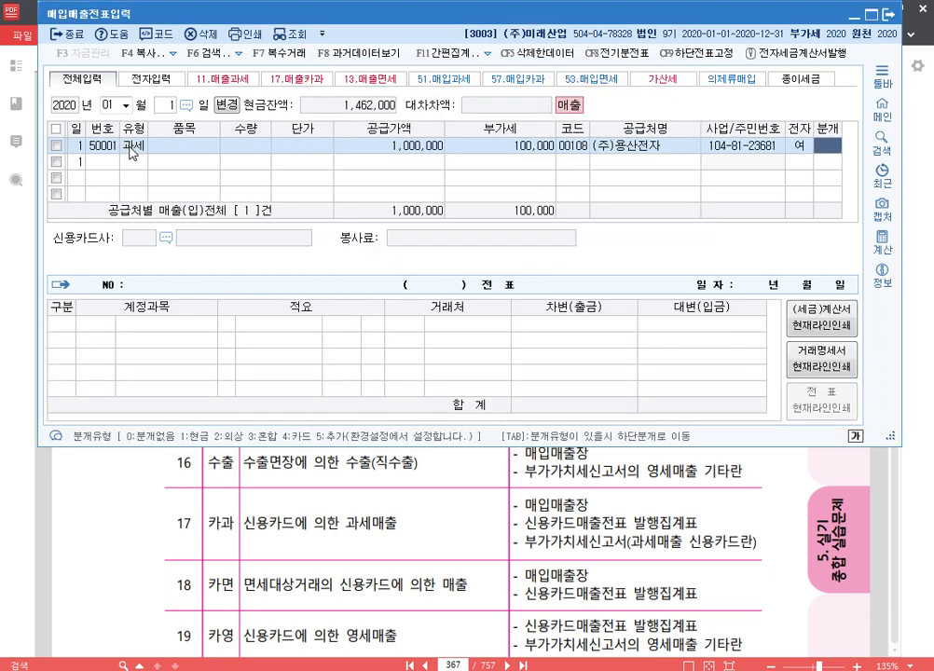
# Step: Check the 과세 type and supply amount on the (주)용산전자 sale line, and bring the 부가가치세신고서 window forward and reposition it
pyautogui.click(132, 147)
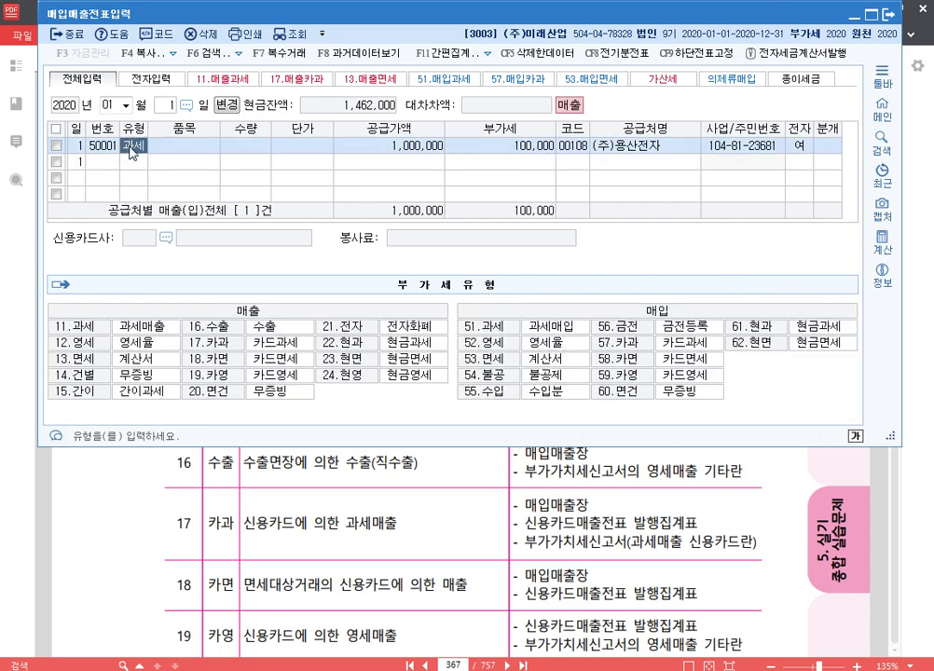
pyautogui.press('Return')
pyautogui.press('Return')
pyautogui.press('Left')
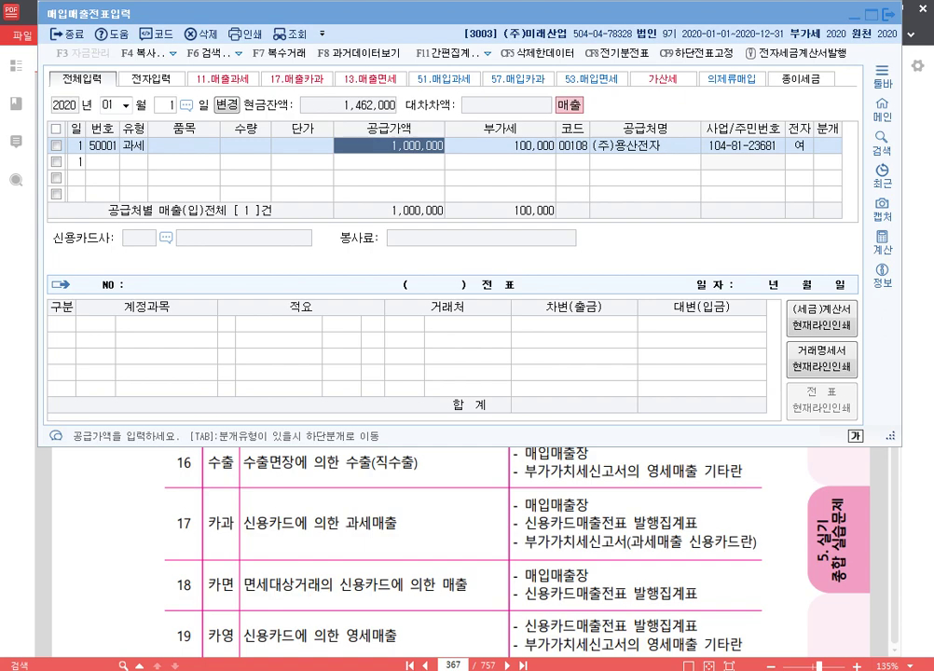
pyautogui.click(376, 669)
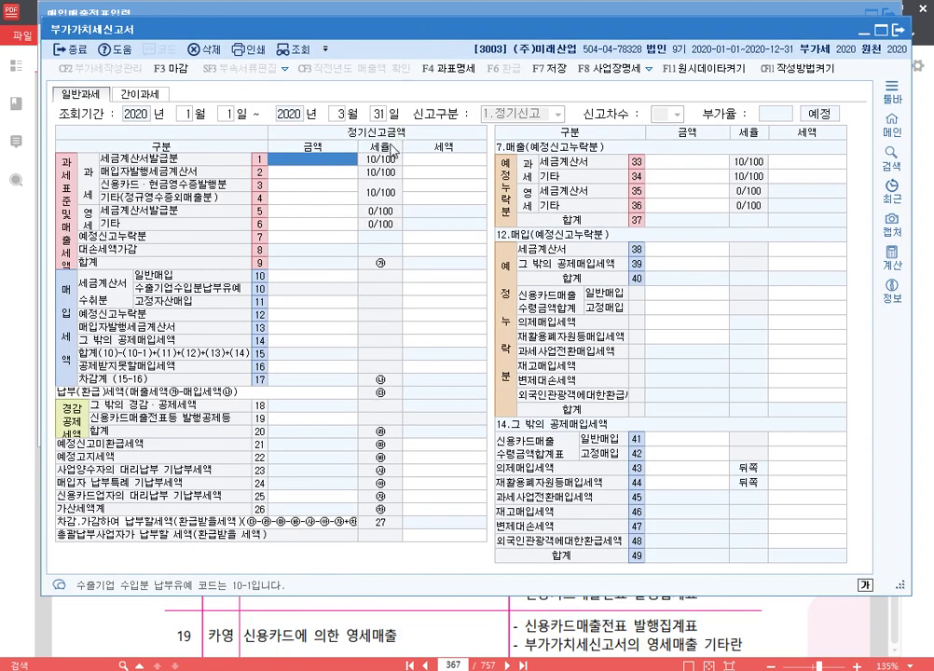
pyautogui.moveTo(397, 38); pyautogui.dragTo(407, 20)
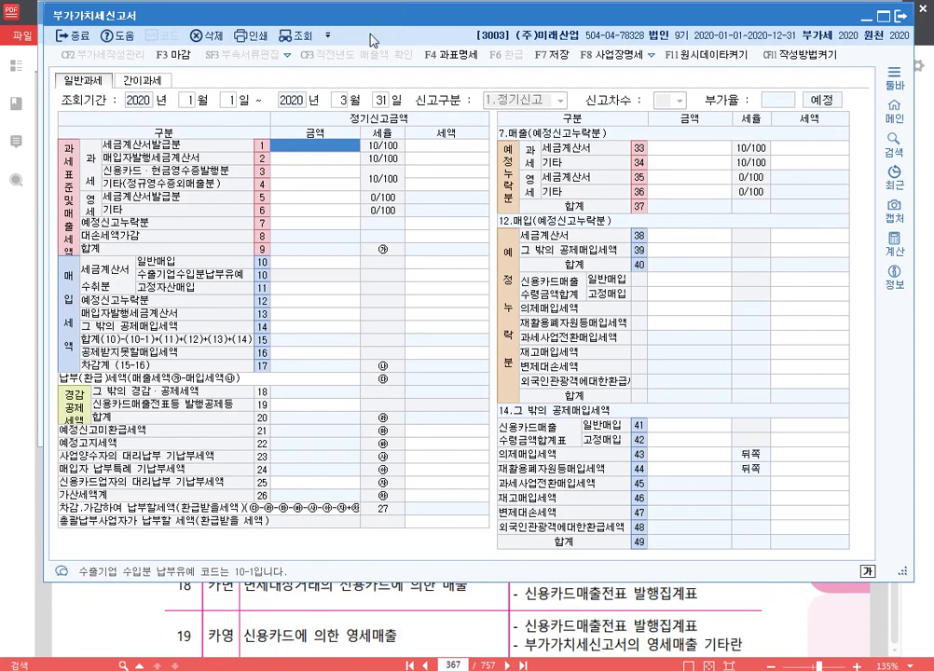
# Step: Box the sales section of the VAT return with the screen pen, plus its 과세 and 영세 groups and their 10/100 and 0/100 rates
pyautogui.hotkey('ctrl', '2')
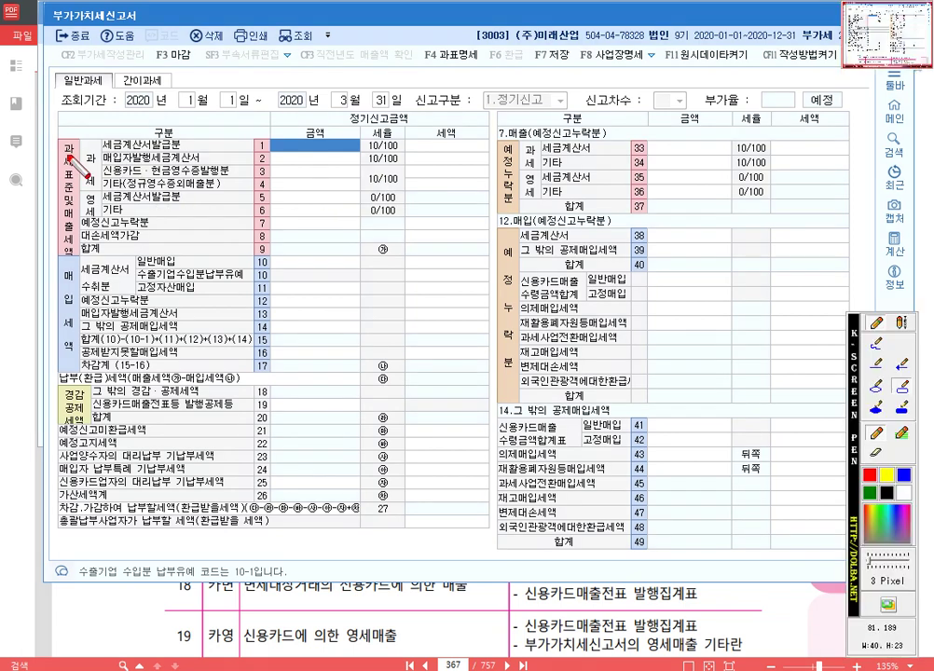
pyautogui.moveTo(54, 135); pyautogui.dragTo(494, 259)
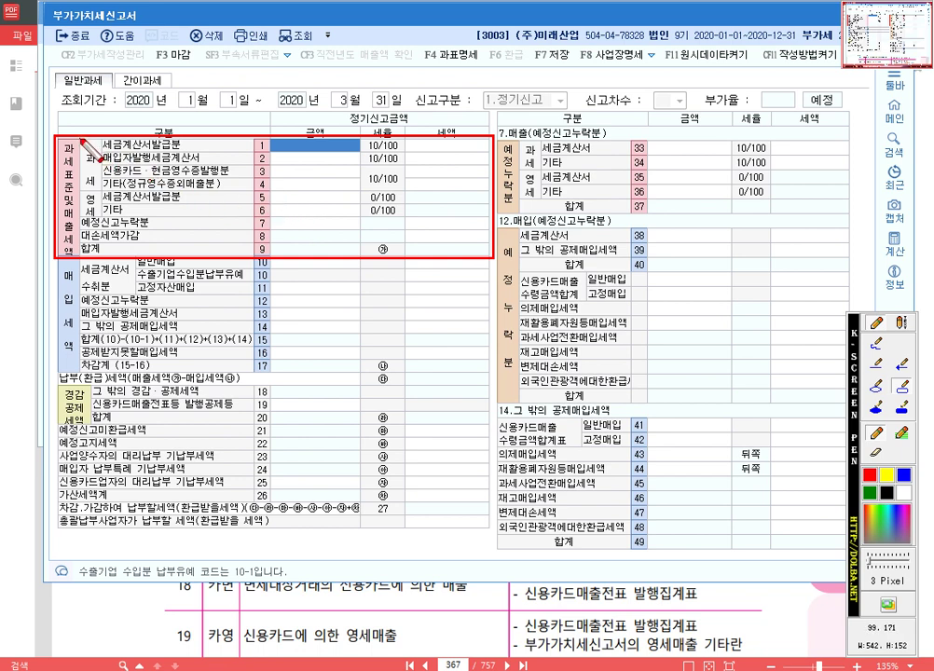
pyautogui.moveTo(80, 140); pyautogui.dragTo(98, 190)
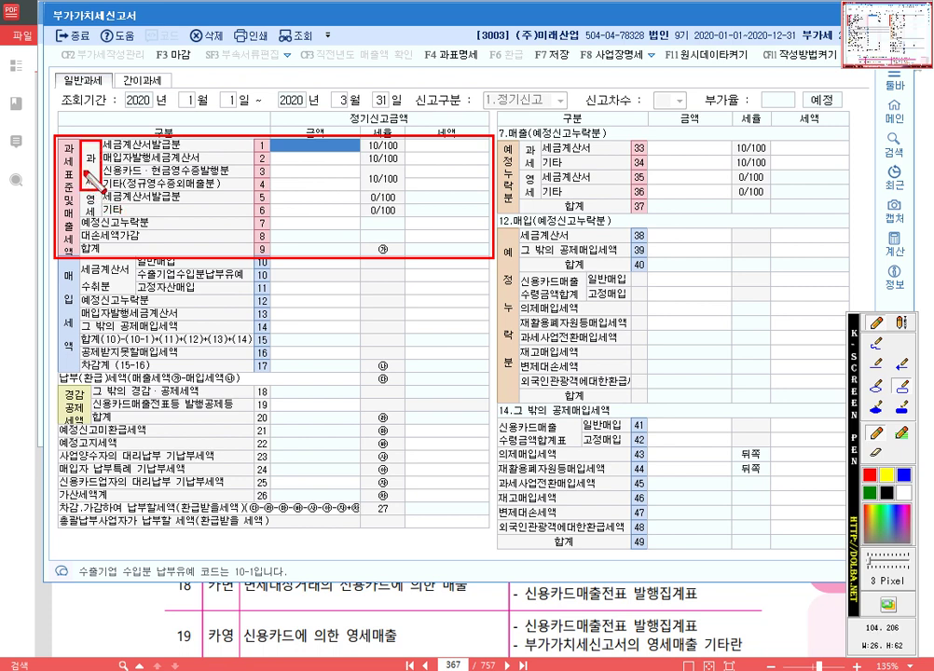
pyautogui.moveTo(365, 141); pyautogui.dragTo(409, 194)
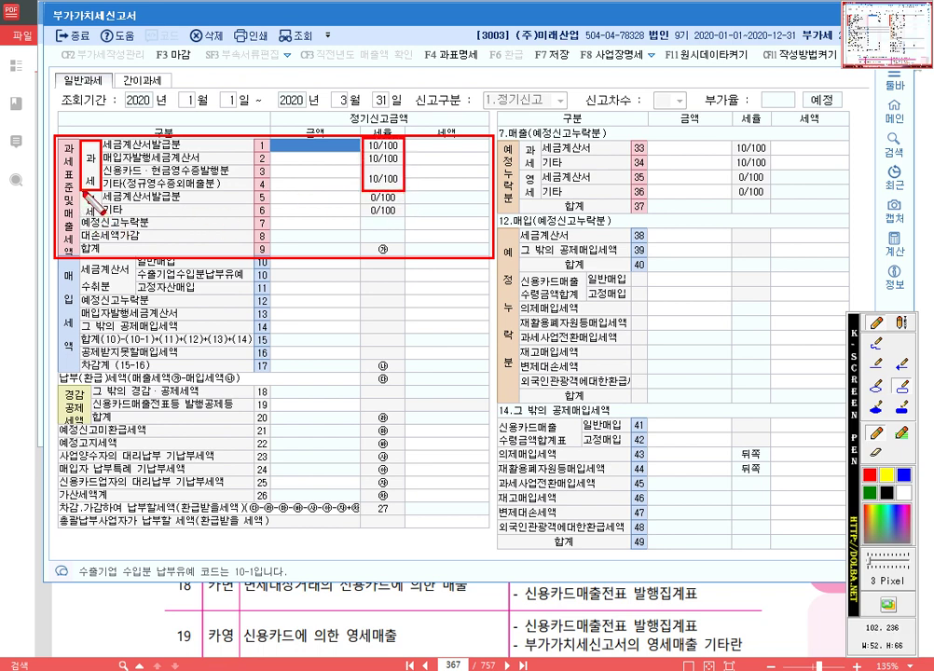
pyautogui.moveTo(82, 191); pyautogui.dragTo(101, 219)
pyautogui.moveTo(364, 189); pyautogui.dragTo(401, 218)
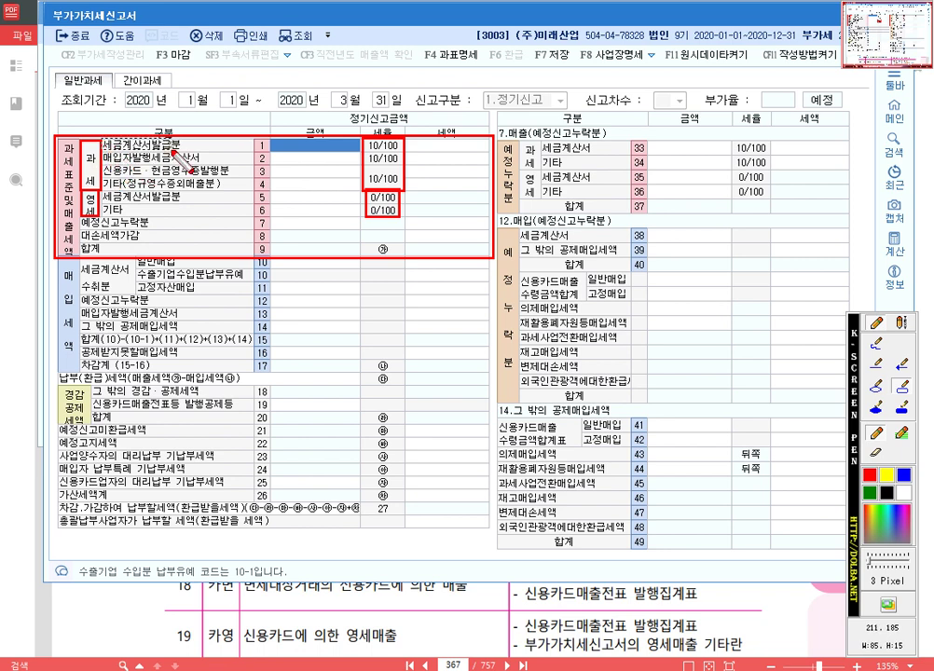
# Step: Box the 세금계산서발급분, 신용카드·현금영수증발행분 and 기타 labels under 과세 and 영세, and close the screen pen
pyautogui.moveTo(101, 137); pyautogui.dragTo(186, 149)
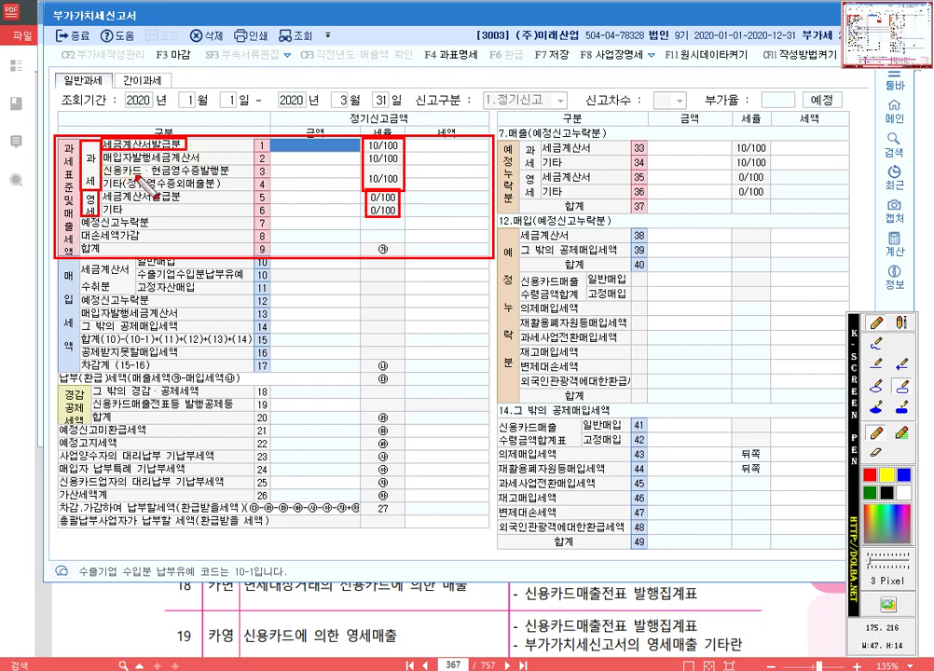
pyautogui.moveTo(101, 164); pyautogui.dragTo(228, 177)
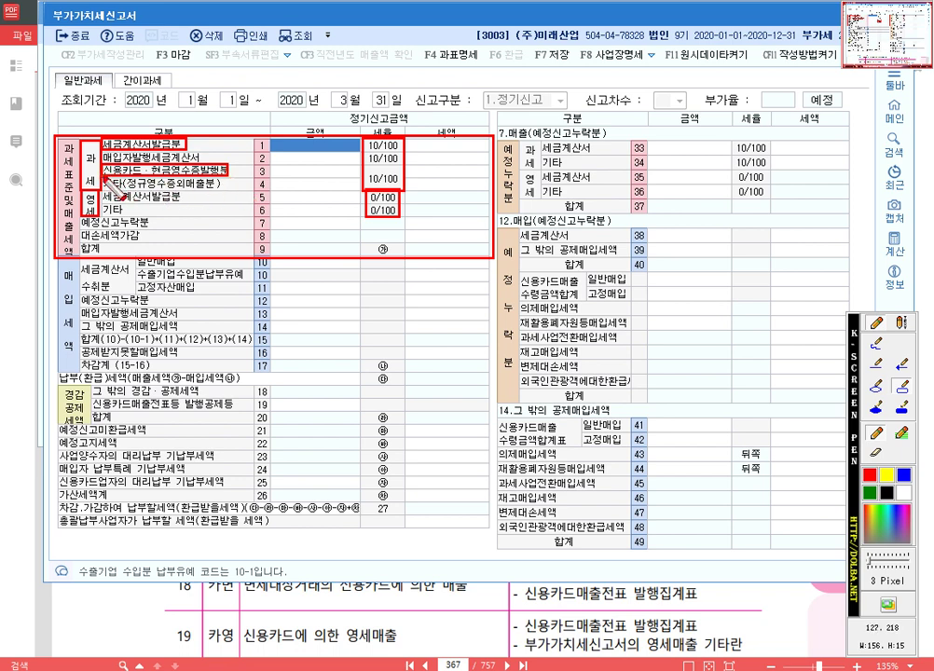
pyautogui.moveTo(103, 178); pyautogui.dragTo(225, 192)
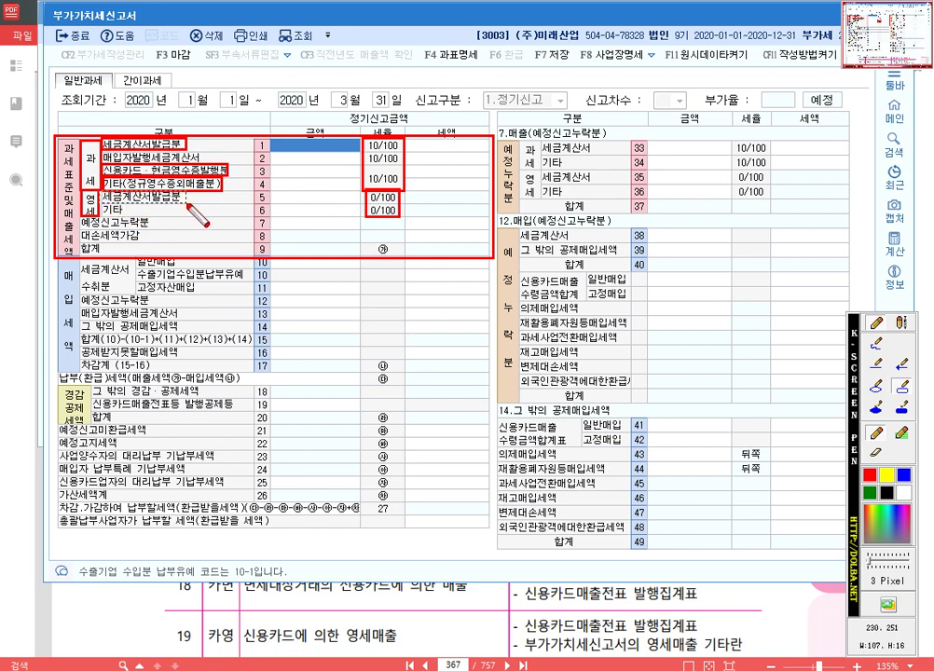
pyautogui.moveTo(100, 204); pyautogui.dragTo(184, 217)
pyautogui.press('ctrl')
pyautogui.press('ctrl')
pyautogui.press('ctrl')
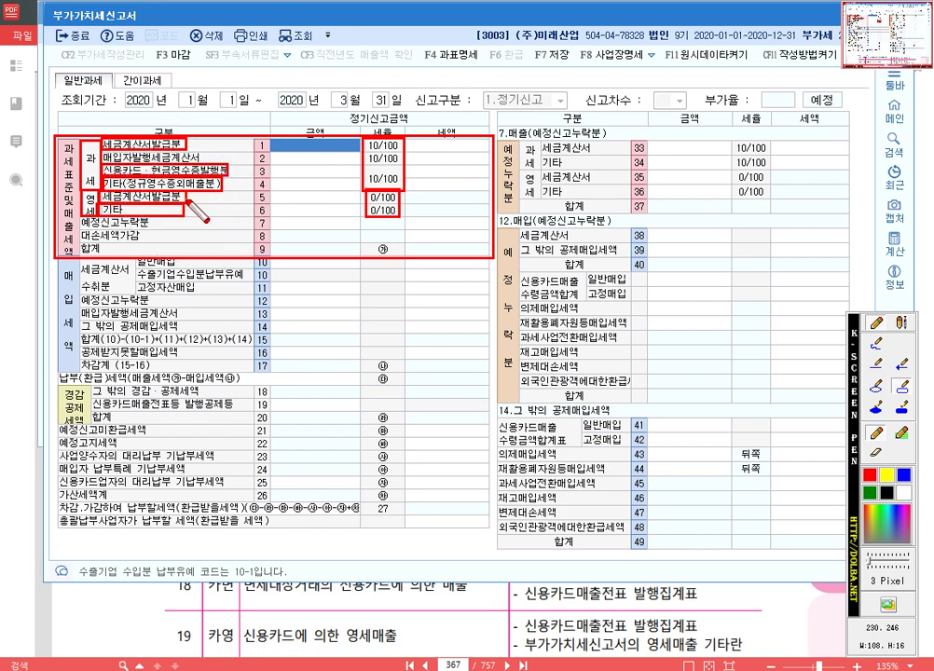
pyautogui.press('ctrl')
pyautogui.press('ctrl')
pyautogui.press('ctrl')
pyautogui.press('ctrl')
pyautogui.press('Escape')
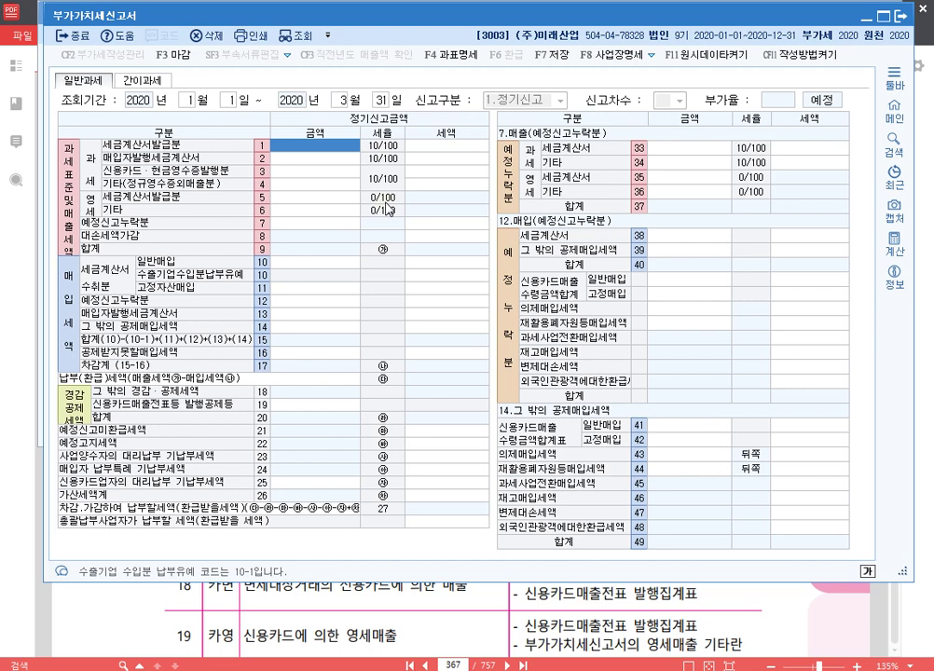
# Step: Fill the amount of 과세 세금계산서발급분 (row 1) in the VAT return with 1,000,000 and compare it with the voucher's 과세 type
pyautogui.write('1000000')
pyautogui.press('Return')
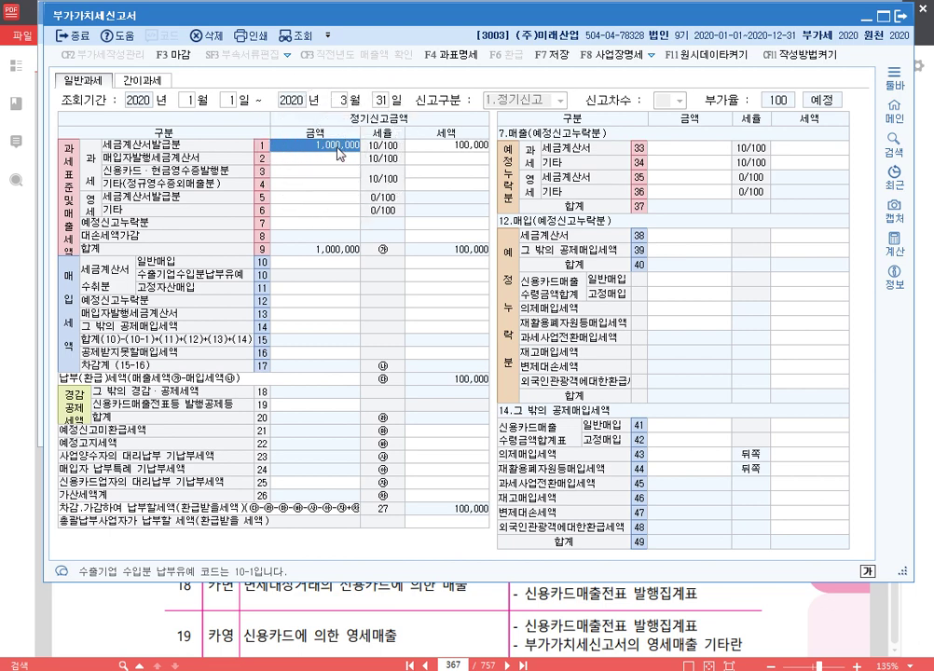
pyautogui.doubleClick(339, 154)
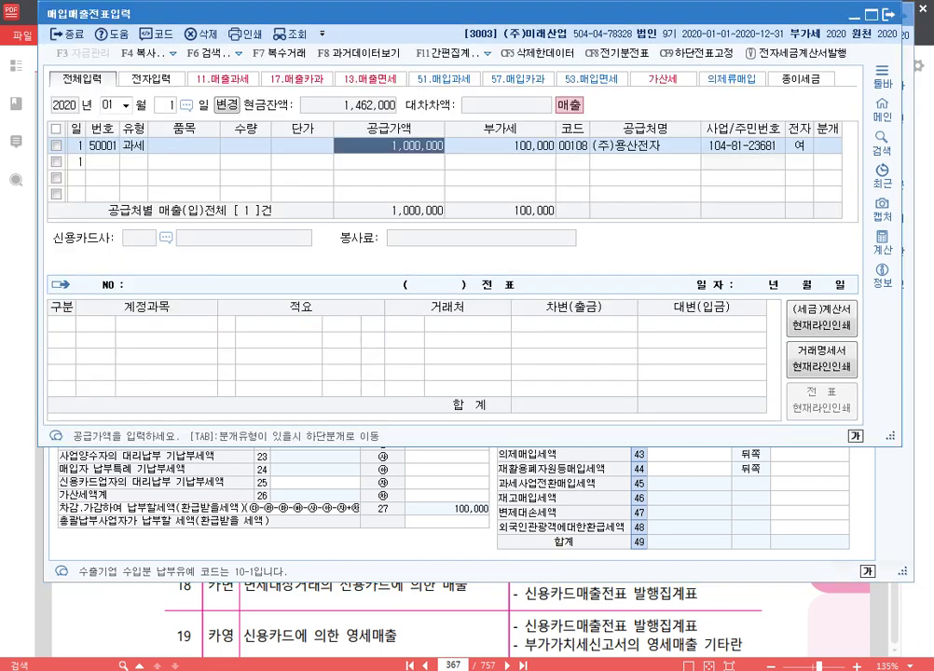
pyautogui.click(136, 148)
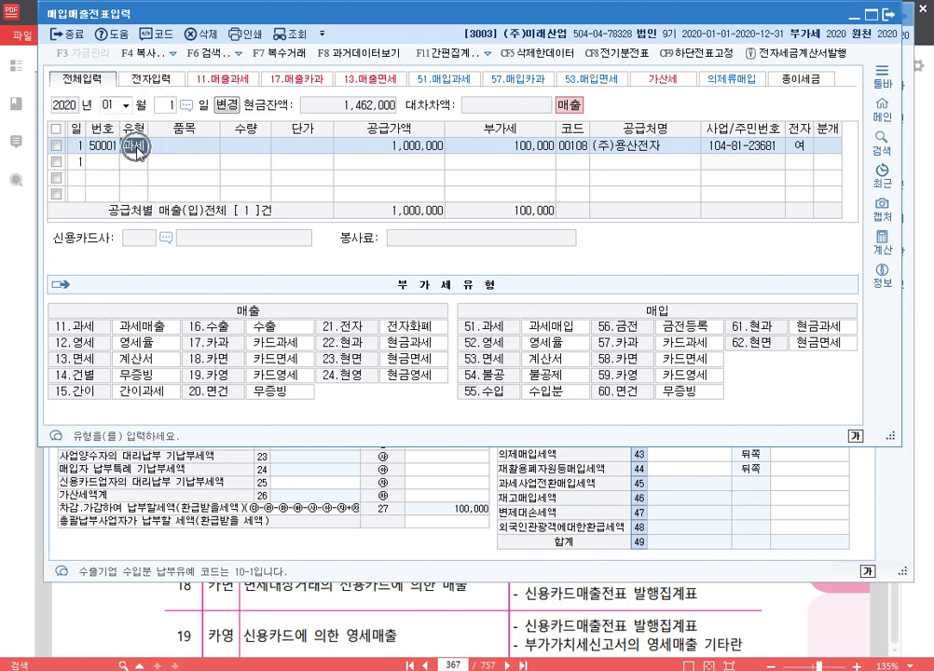
pyautogui.click(298, 522)
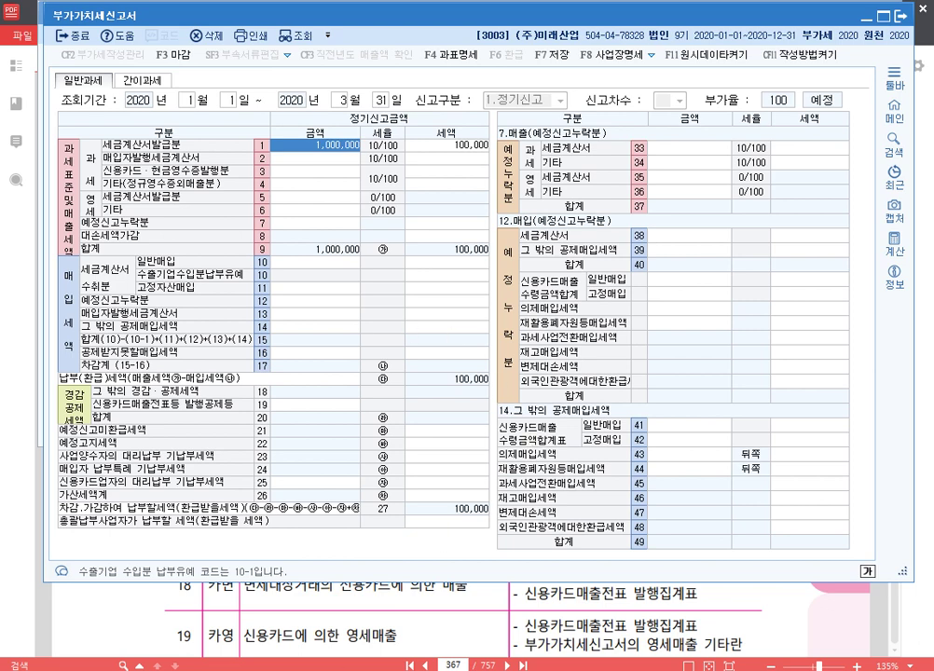
# Step: Return to the KcLep main window and open 세금계산서합계표 from the 부가가치 forms
pyautogui.click(266, 474)
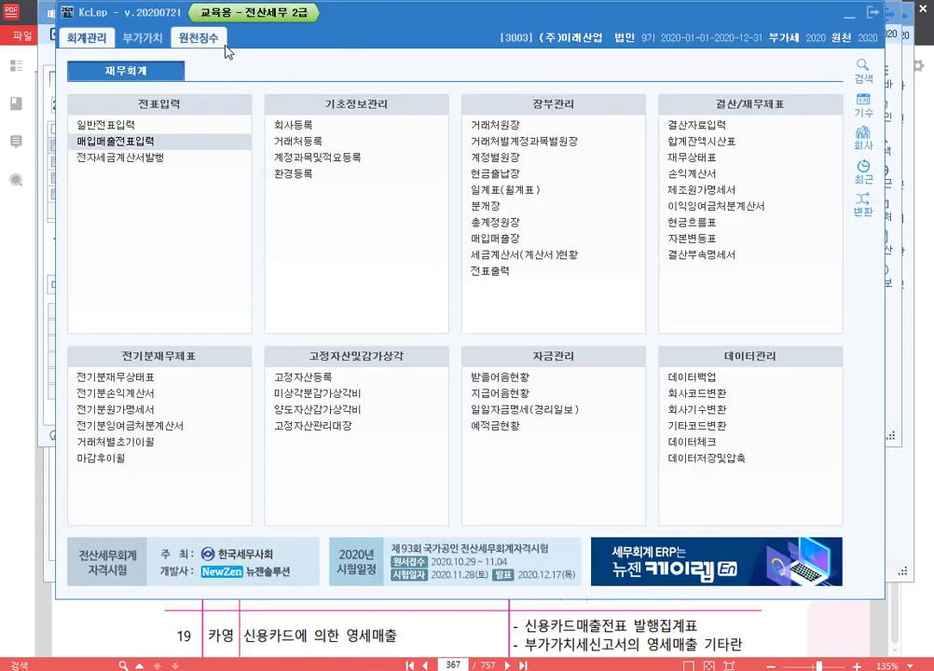
pyautogui.click(147, 44)
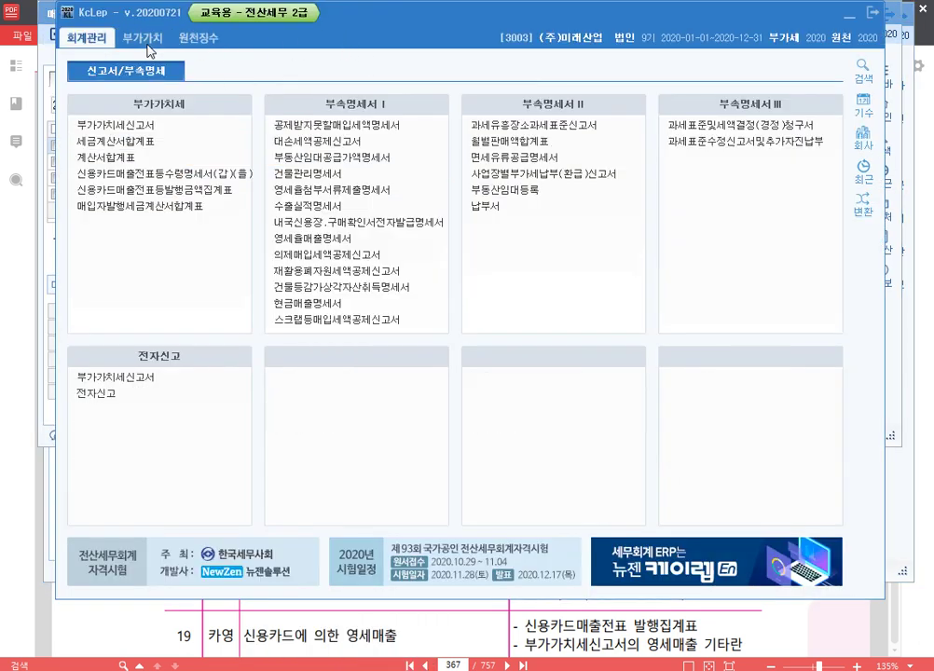
pyautogui.click(148, 42)
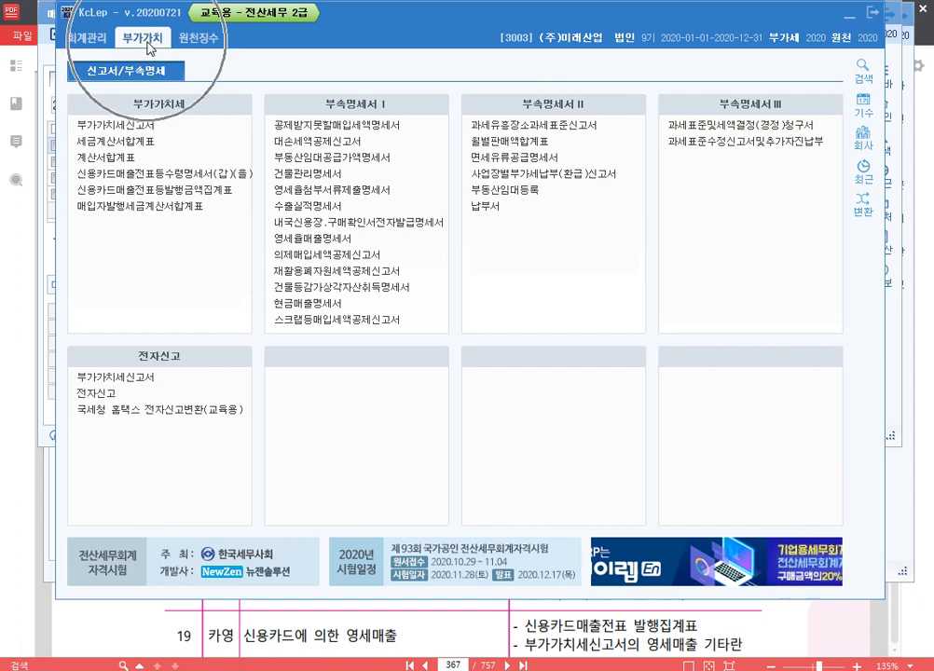
pyautogui.click(147, 141)
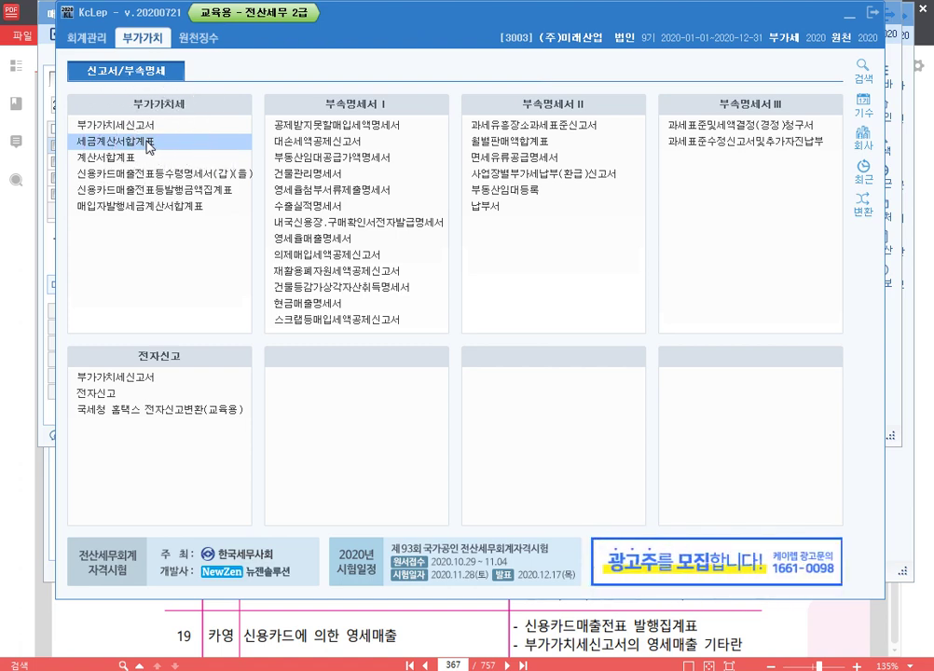
pyautogui.doubleClick(147, 141)
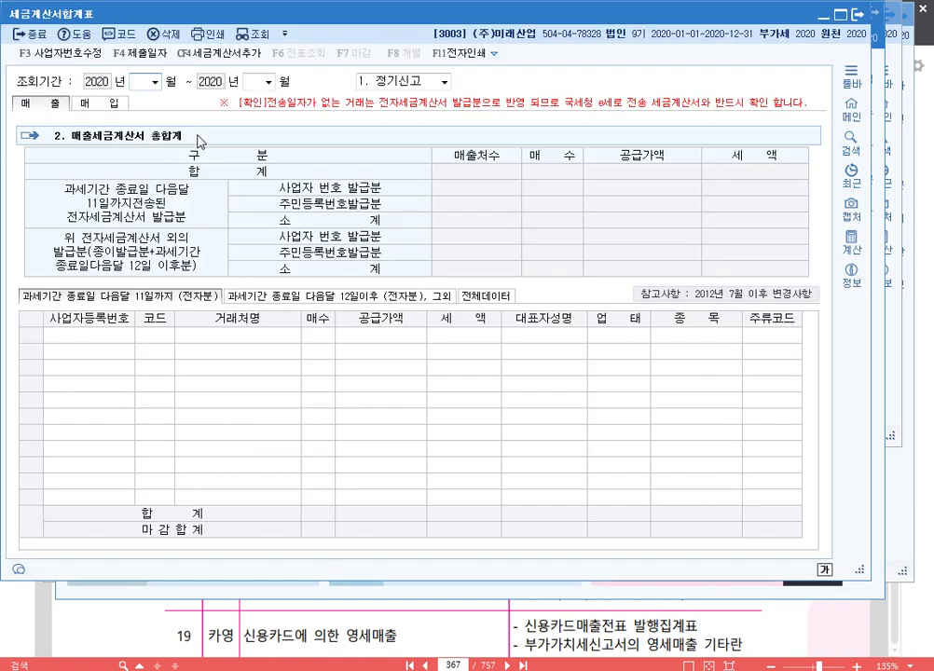
# Step: Query 세금계산서합계표 for January to March 2020 and shift its window slightly over
pyautogui.write('1')
pyautogui.press('Return')
pyautogui.write('3')
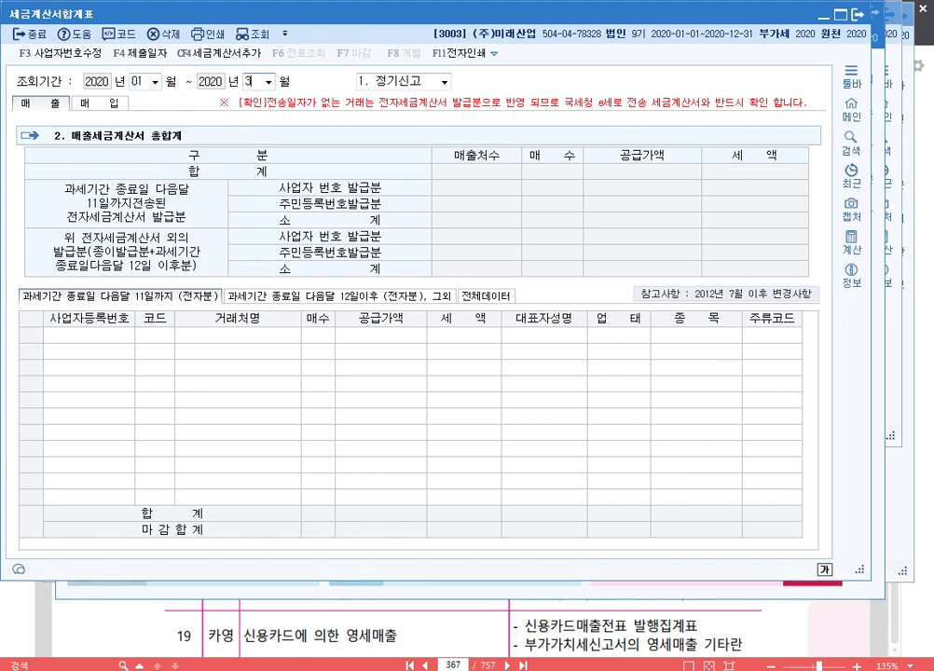
pyautogui.press('Return')
pyautogui.press('Return')
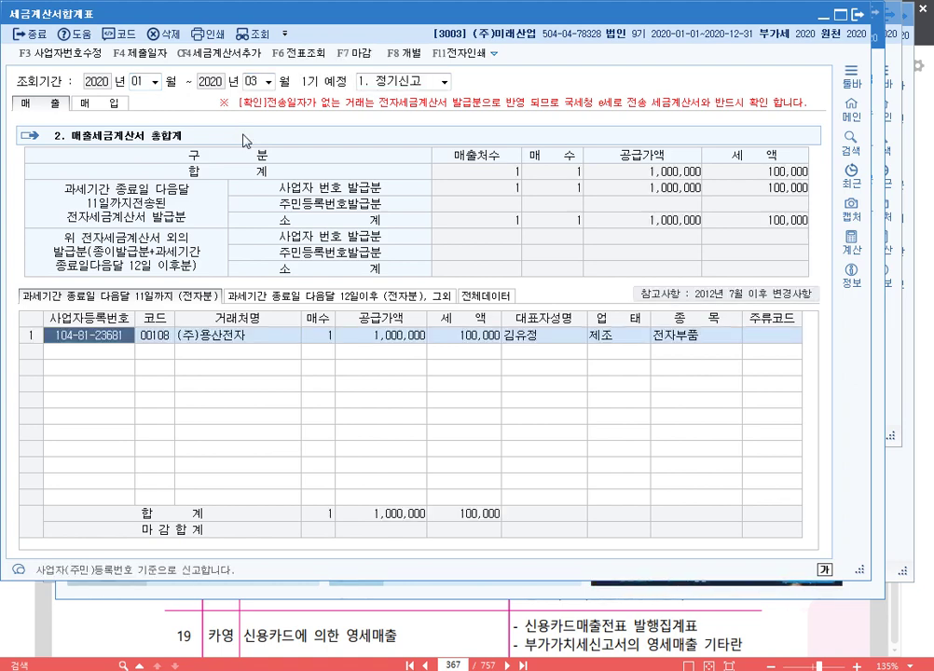
pyautogui.moveTo(292, 17); pyautogui.dragTo(315, 17)
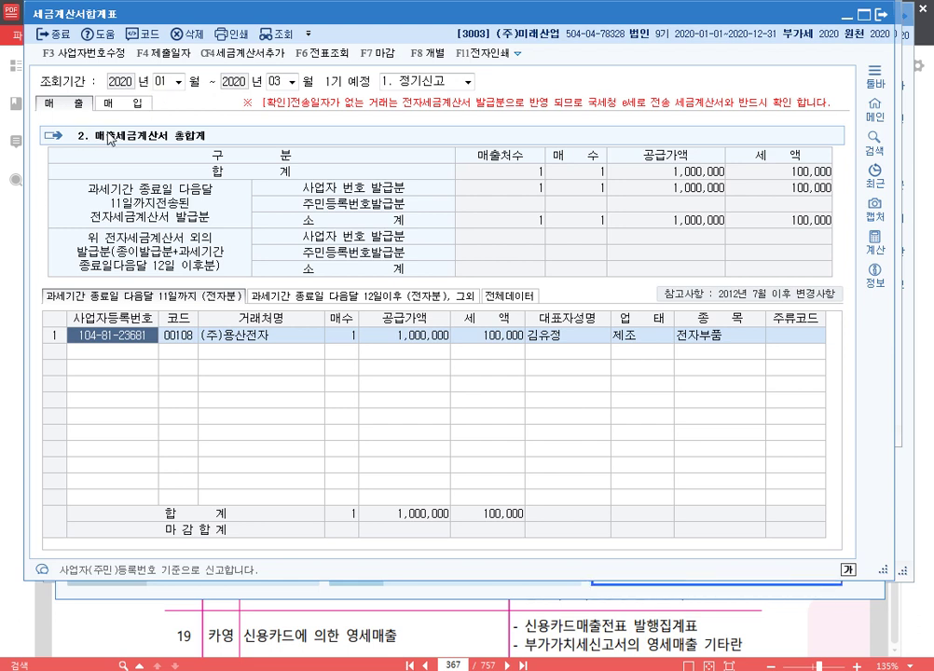
# Step: Box 매출, 매입 and the two issue categories split by transmission deadline (11일까지, 12일 이후) with the screen pen, and clear the marks
pyautogui.press('F9')
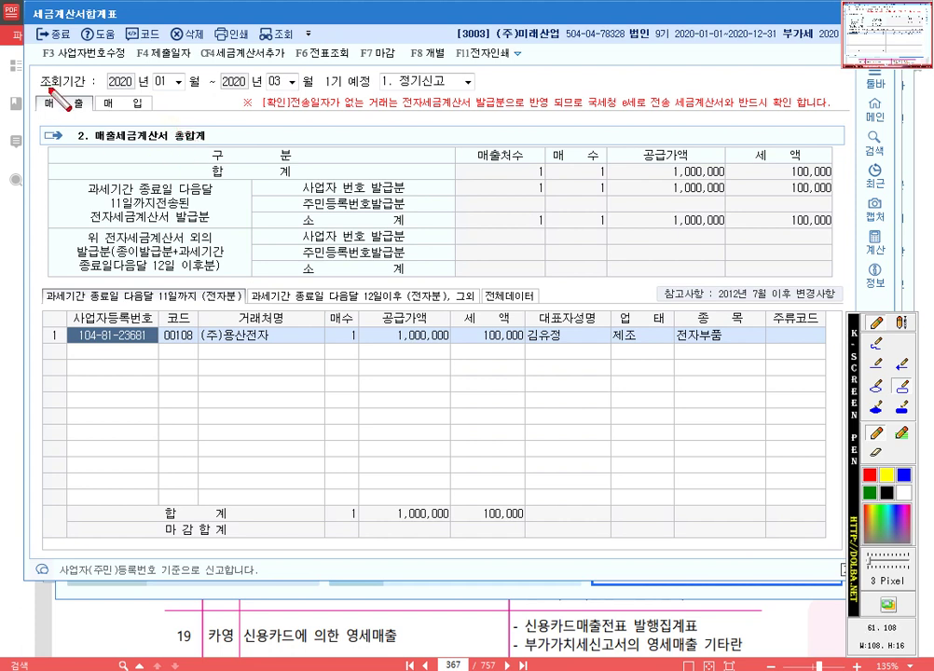
pyautogui.moveTo(39, 94)
pyautogui.mouseDown()
pyautogui.moveTo(117, 114)
pyautogui.moveTo(151, 110)
pyautogui.mouseUp()
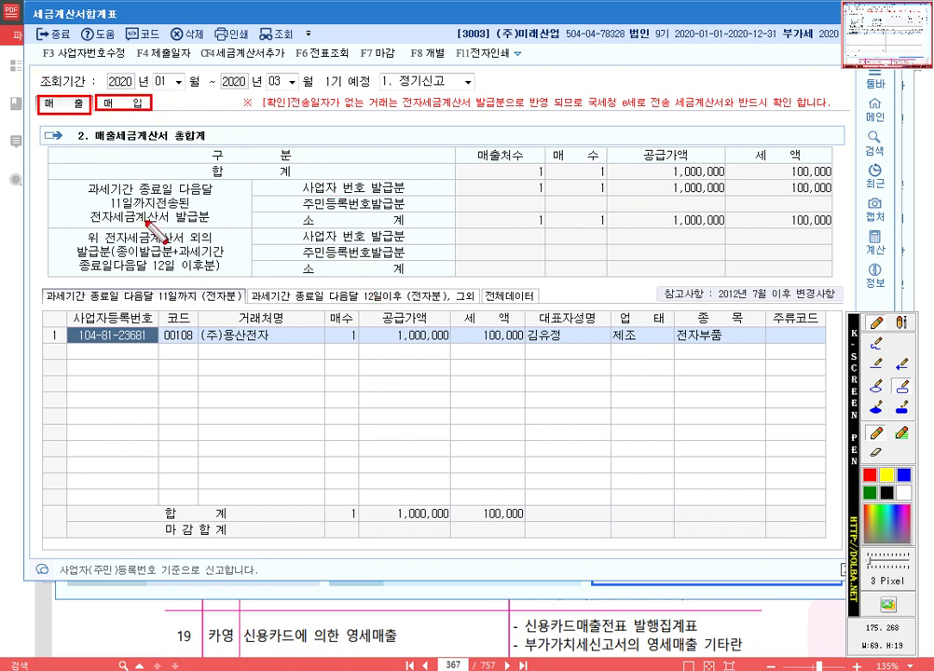
pyautogui.moveTo(74, 180)
pyautogui.mouseDown()
pyautogui.moveTo(170, 182)
pyautogui.moveTo(231, 231)
pyautogui.mouseUp()
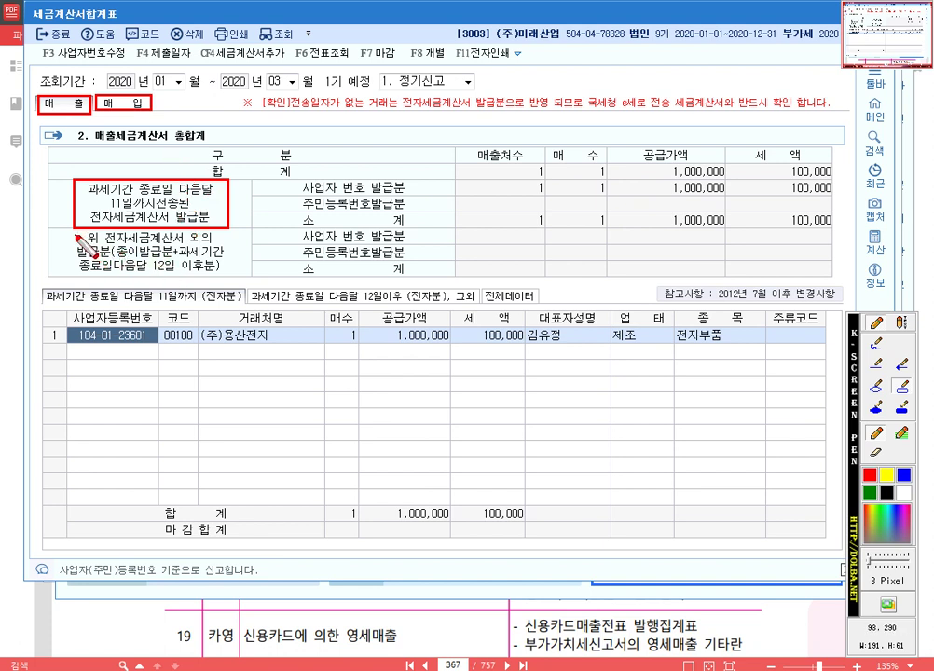
pyautogui.moveTo(76, 236); pyautogui.dragTo(238, 276)
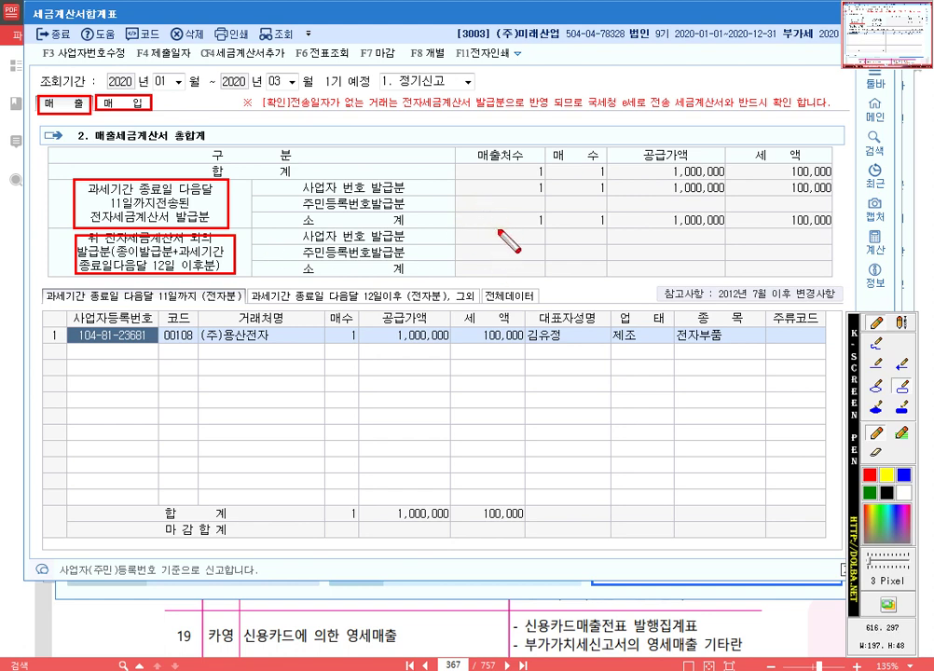
pyautogui.press('Escape')
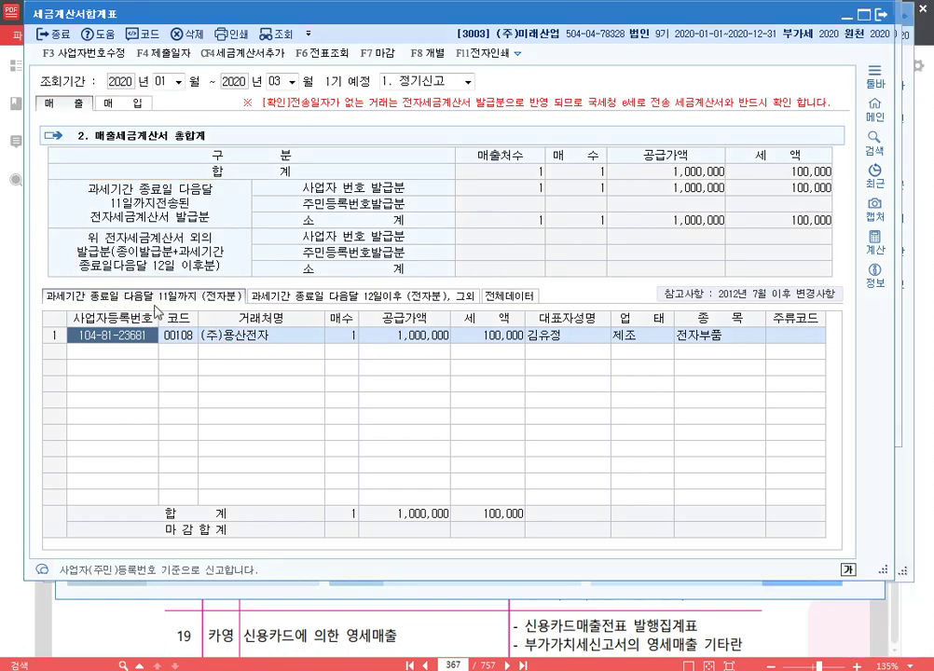
# Step: Box the 11일까지 (전자분) and 12일이후 (전자분), 그외 view labels with the screen pen, and switch back to 매입매출전표입력
pyautogui.hotkey('ctrl', 'F12')
pyautogui.moveTo(41, 285); pyautogui.dragTo(247, 311)
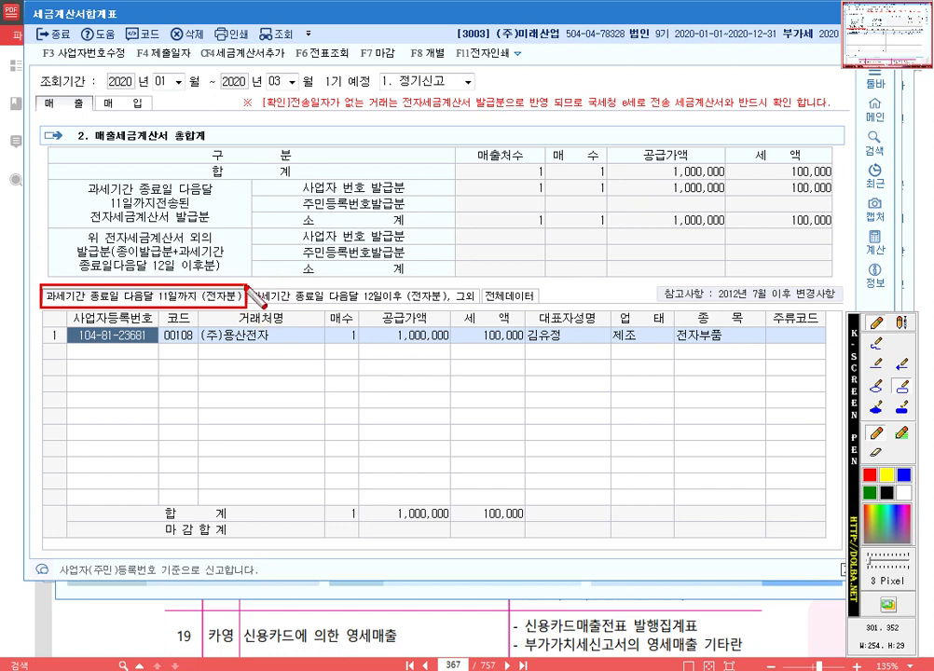
pyautogui.moveTo(250, 287); pyautogui.dragTo(479, 310)
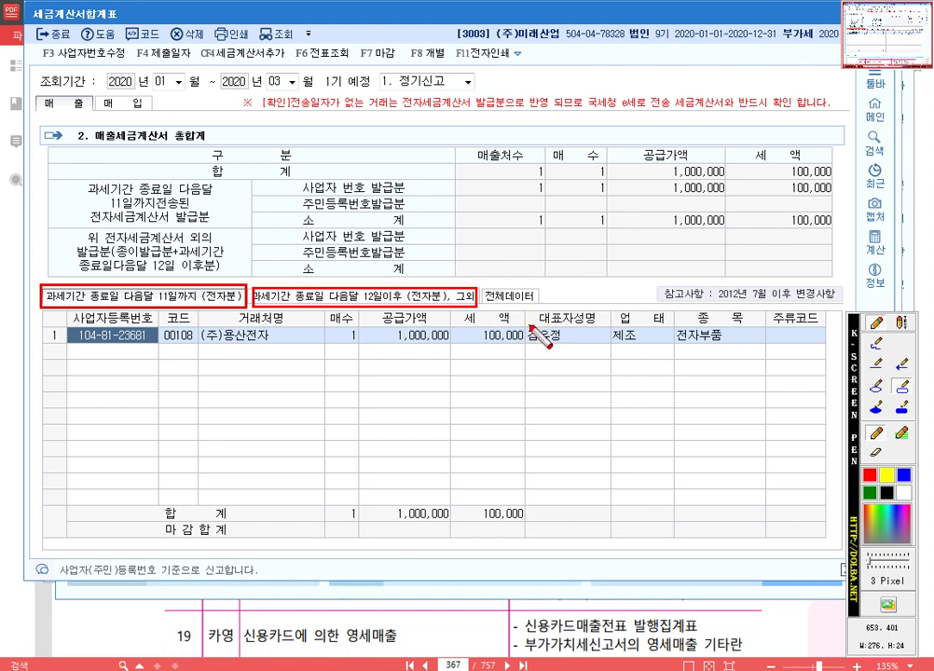
pyautogui.press('Escape')
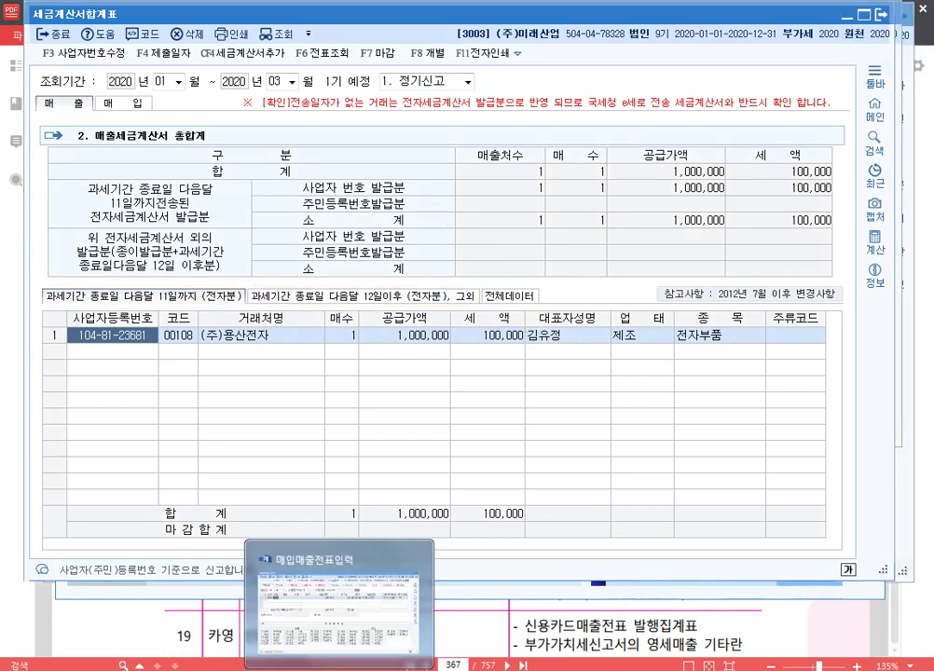
pyautogui.click(340, 656)
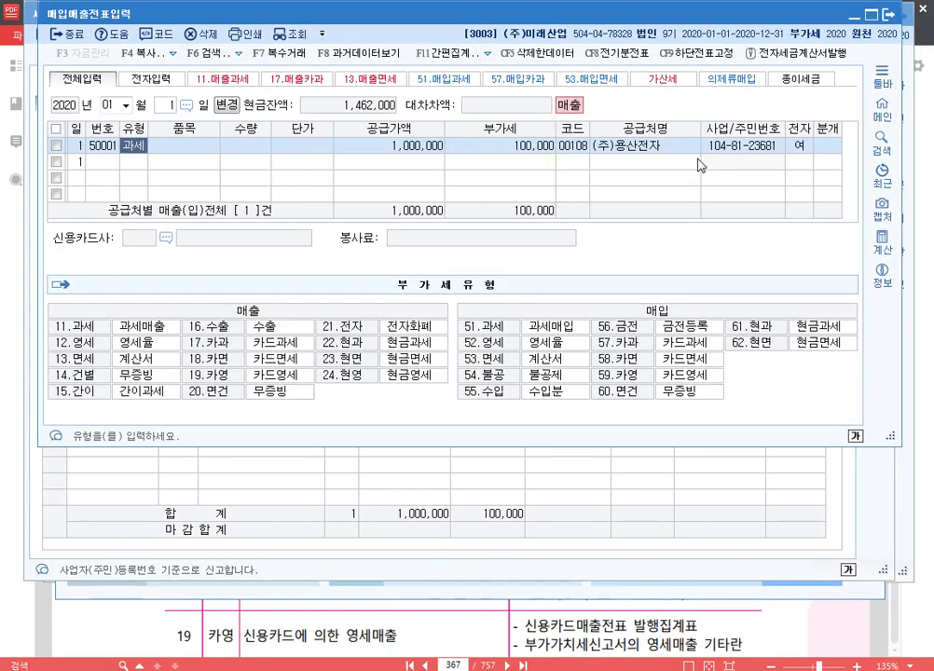
# Step: Set the 전자 field of the (주)용산전자 sales voucher to non-electronic by leaving it blank
pyautogui.click(797, 147)
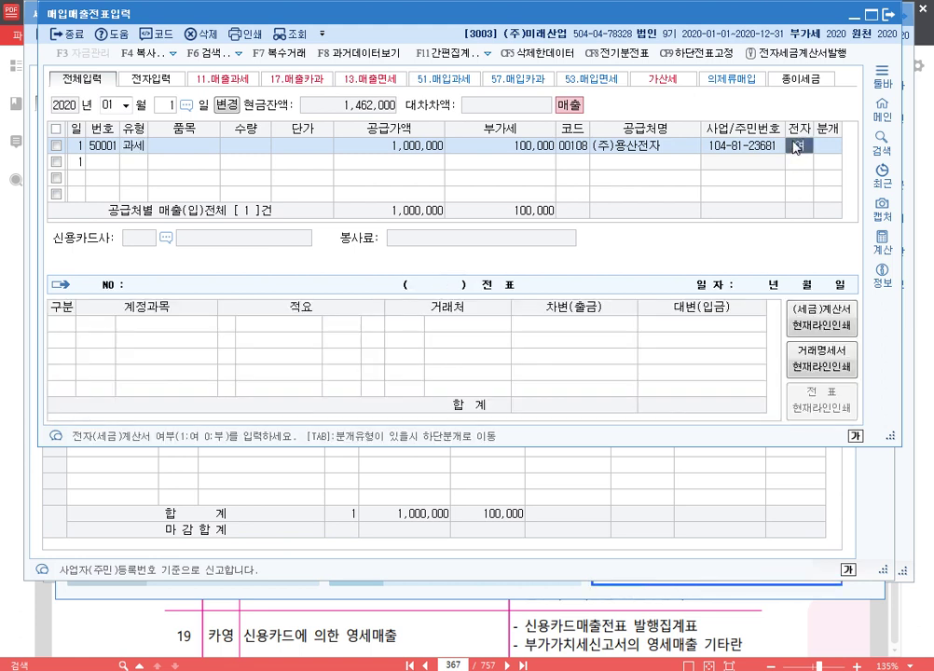
pyautogui.press('Return')
pyautogui.click(795, 147)
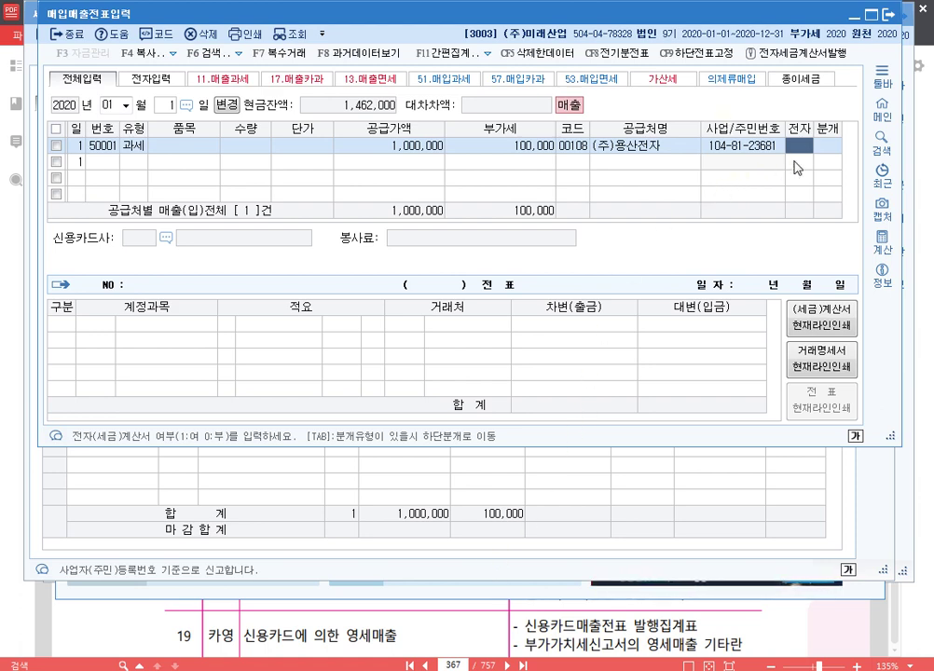
# Step: Check the voucher in 부가가치세신고서 and in the 12일이후 (전자분), 그외 view of 세금계산서합계표, and return to 매입매출전표입력
pyautogui.moveTo(378, 668)
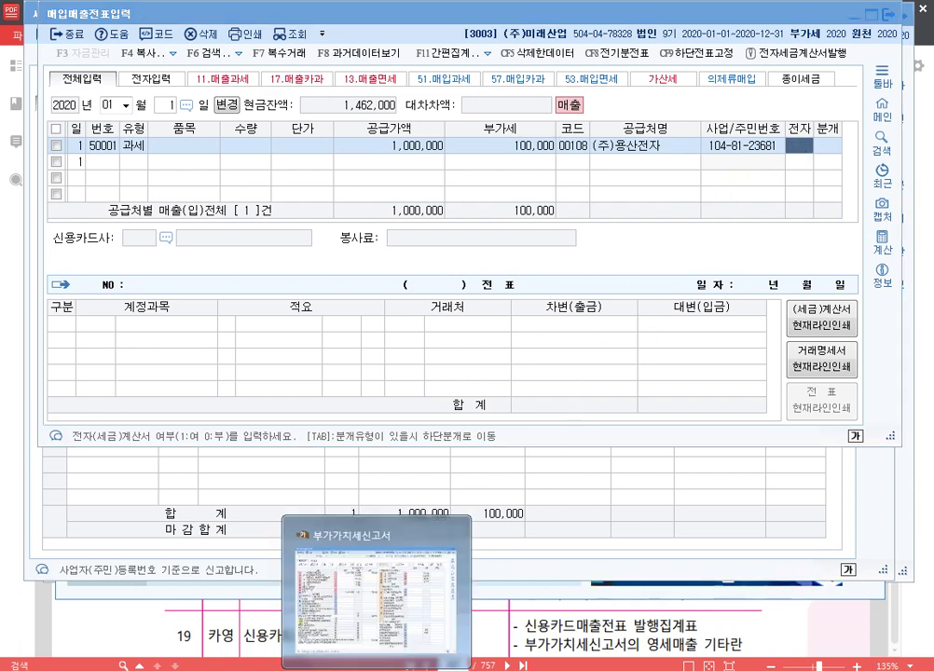
pyautogui.click(378, 606)
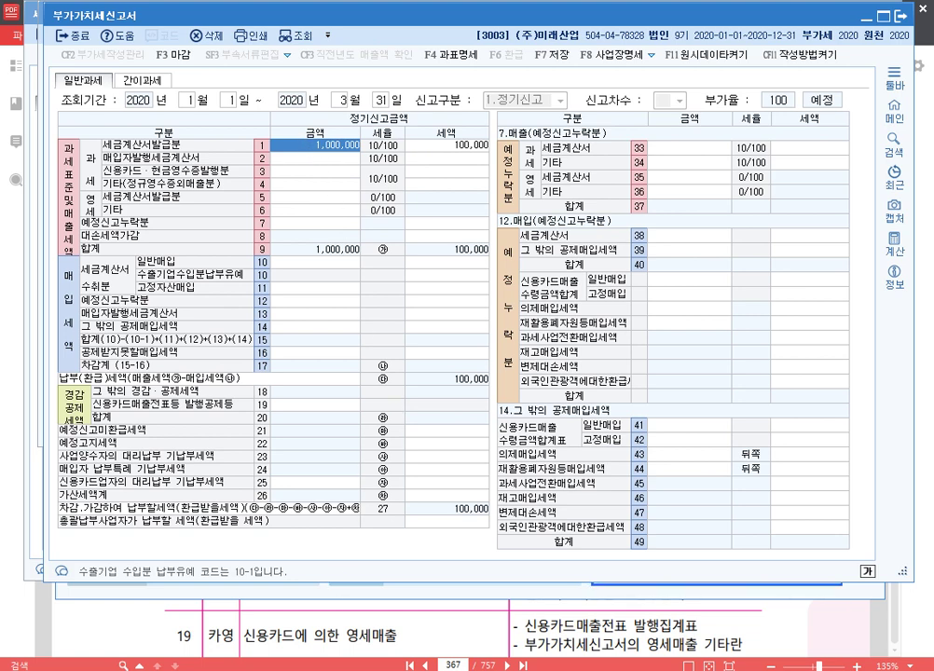
pyautogui.click(397, 670)
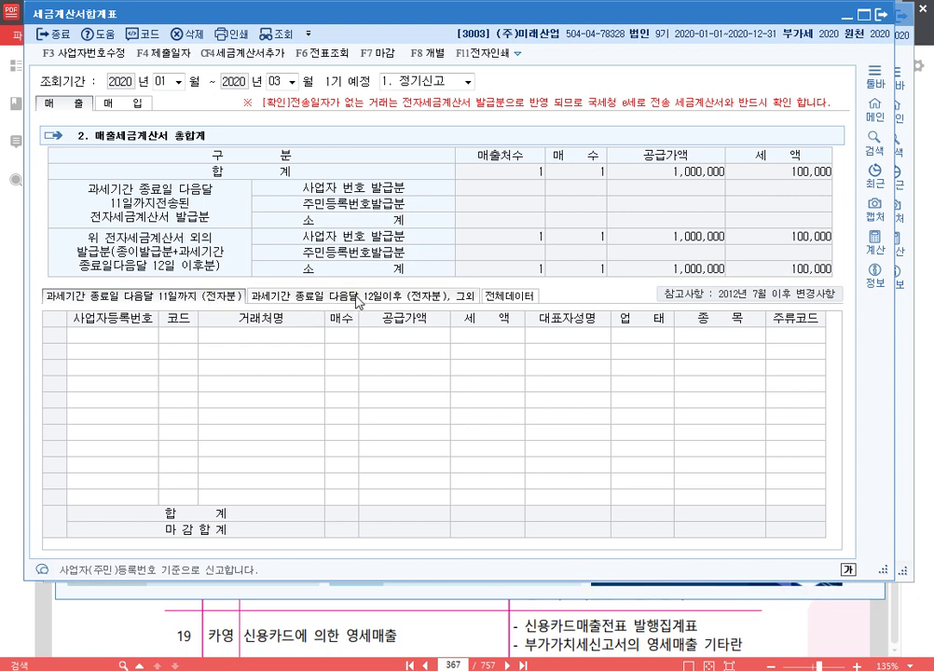
pyautogui.click(359, 298)
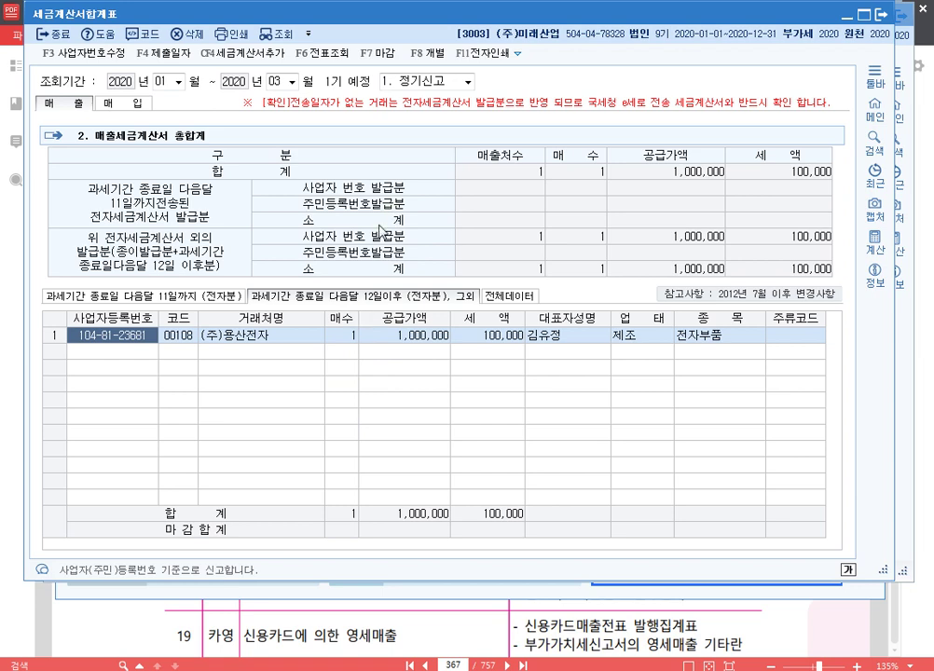
pyautogui.press('F6')
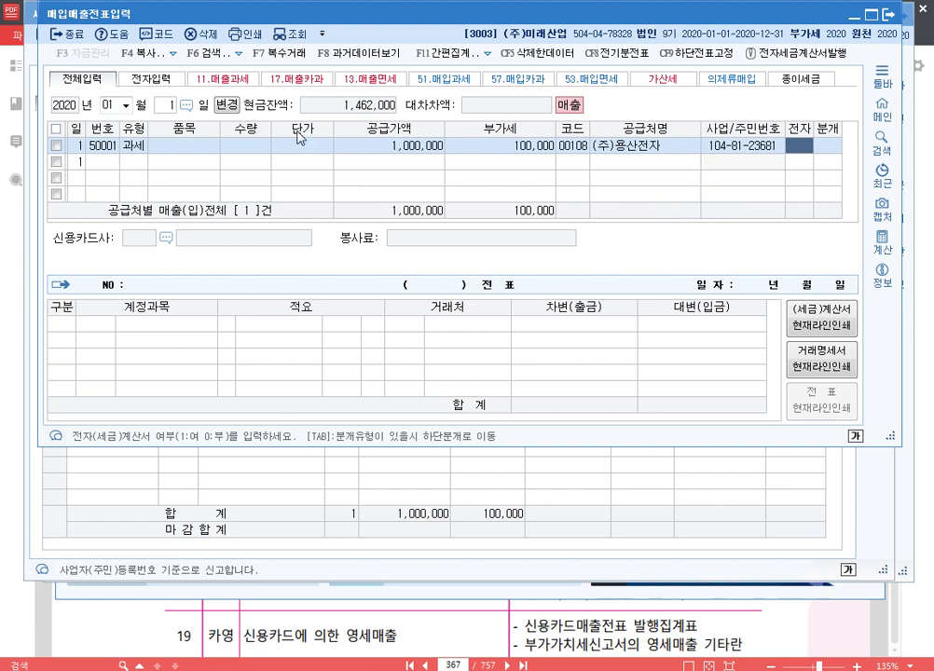
# Step: Consult the 12 영세 row in the PDF's type table and change the (주)용산전자 voucher's 유형 to 12 영세
pyautogui.click(133, 146)
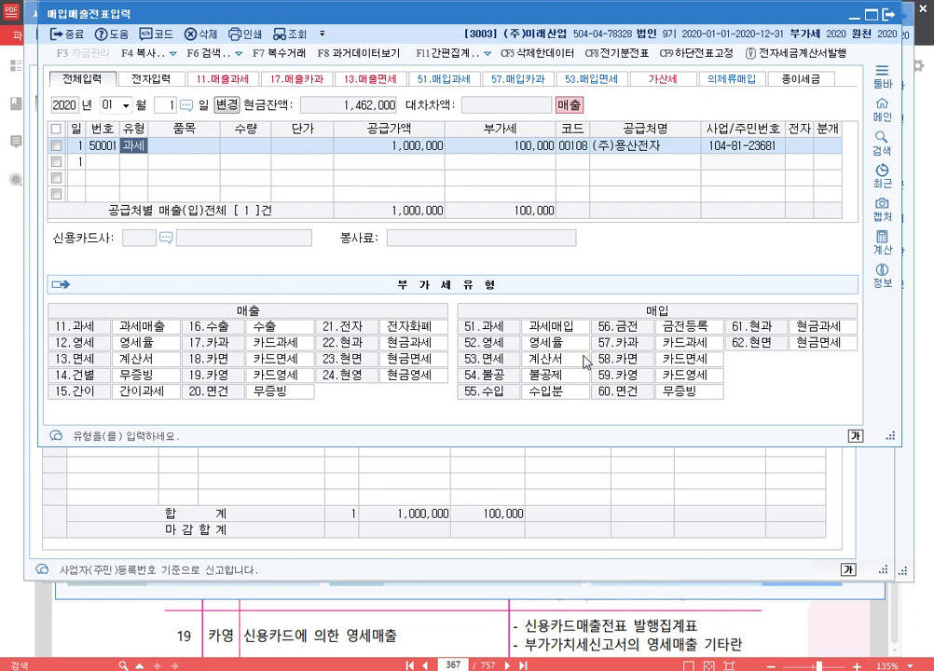
pyautogui.click(404, 628)
pyautogui.scroll(-3, 306, 211)
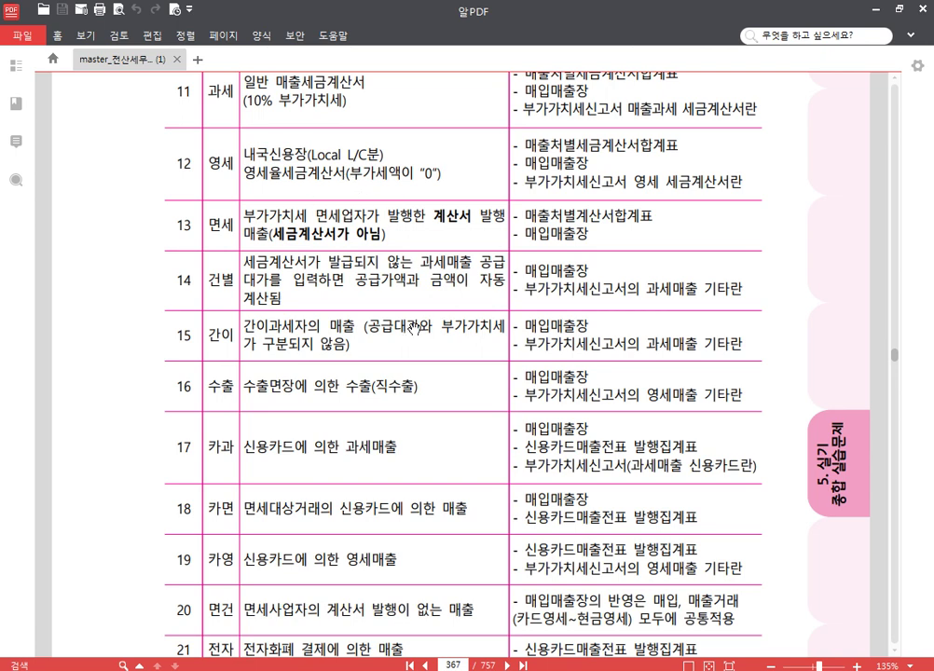
pyautogui.click(429, 670)
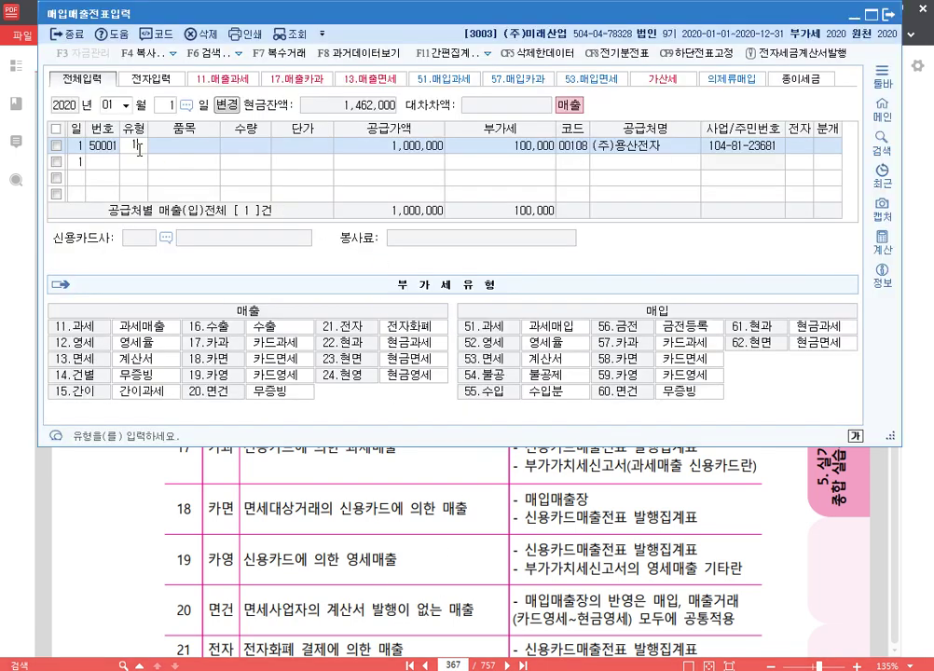
pyautogui.write('12')
pyautogui.press('Return')
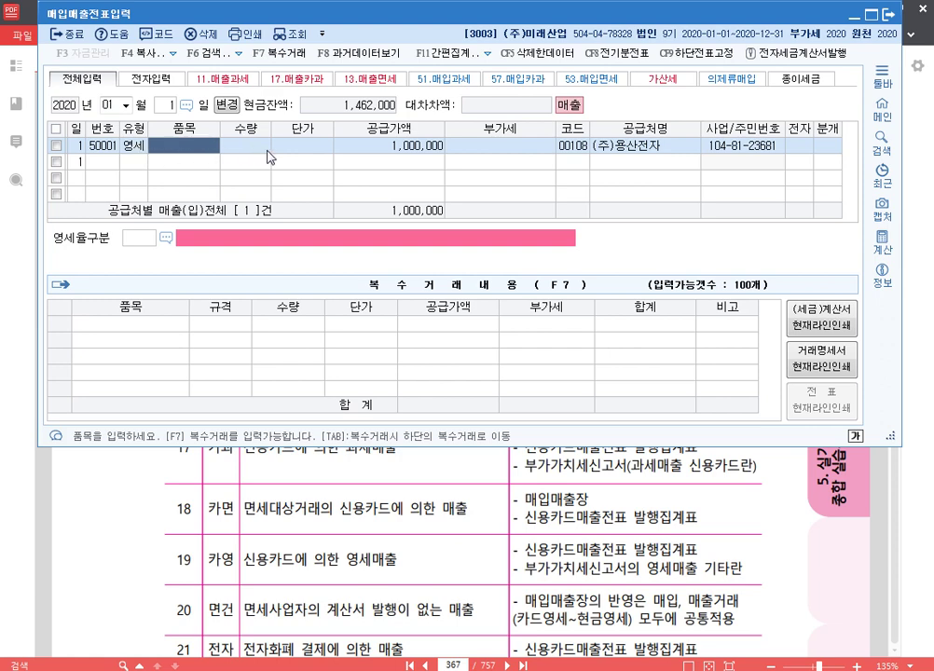
pyautogui.click(142, 148)
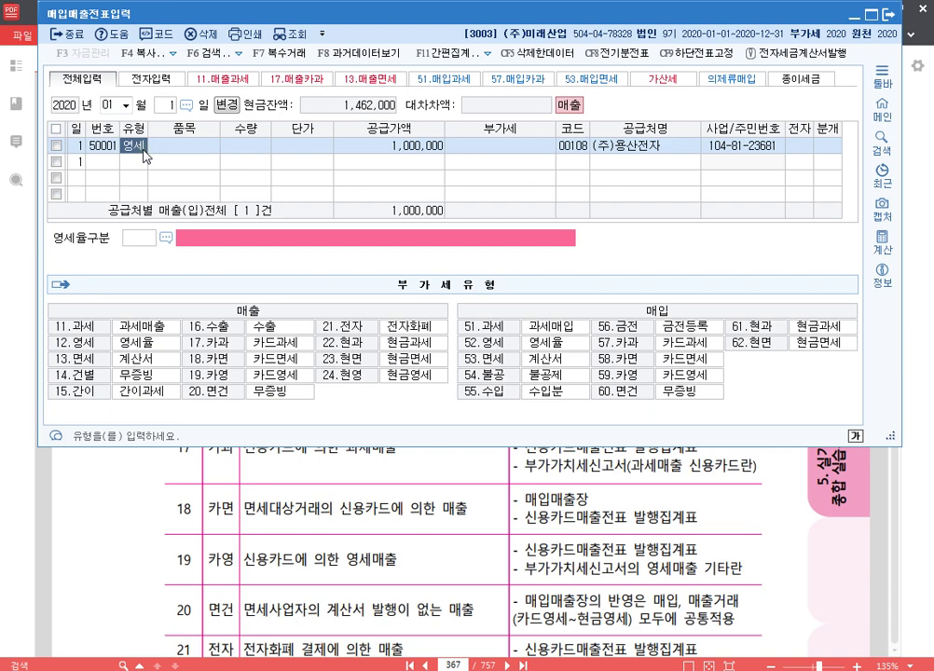
pyautogui.write('12')
pyautogui.press('Return')
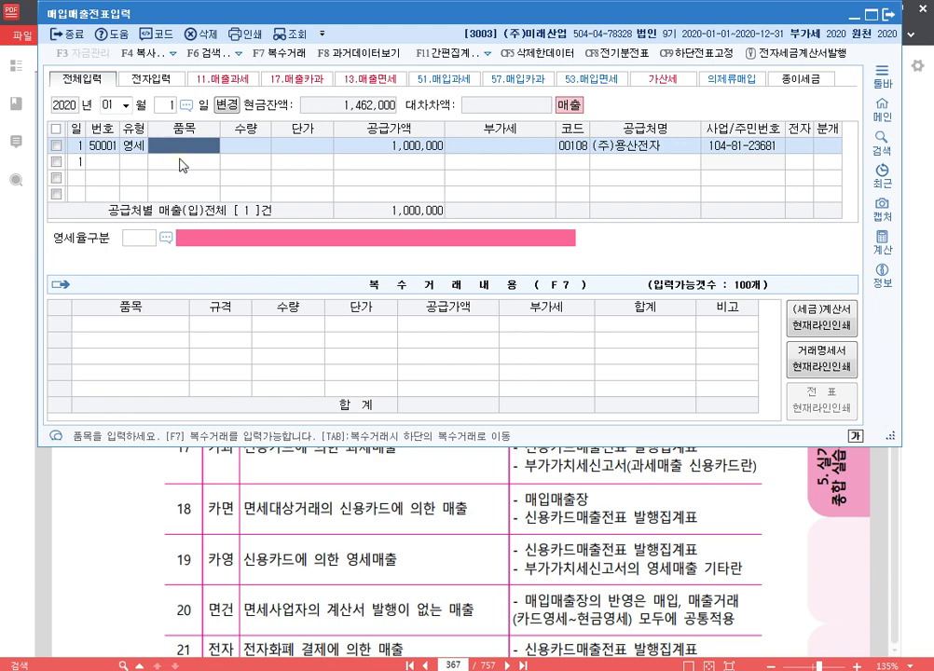
# Step: Accept the existing amount and supplier of the 영세 voucher and set 전자 to 여
pyautogui.press('Return')
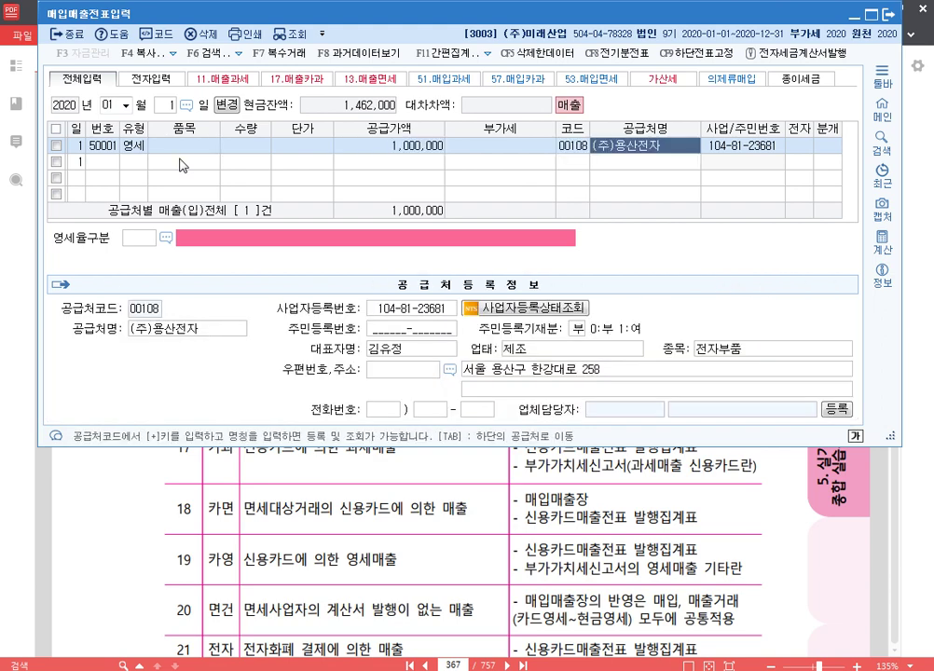
pyautogui.press('Return')
pyautogui.press('Return')
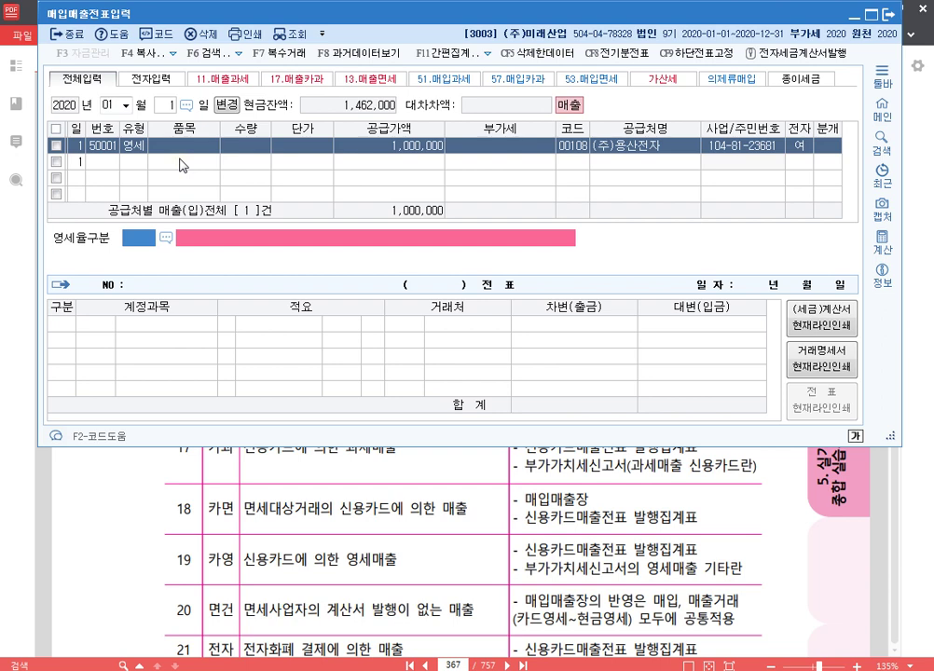
# Step: Look through the 영세율구분 codes, including 10 수출재화임가공용역, and assign code 3 내국신용장 · 구매확인서에 의하여 공급하는 재화
pyautogui.press('F2')
pyautogui.press('Down')
pyautogui.press('Down')
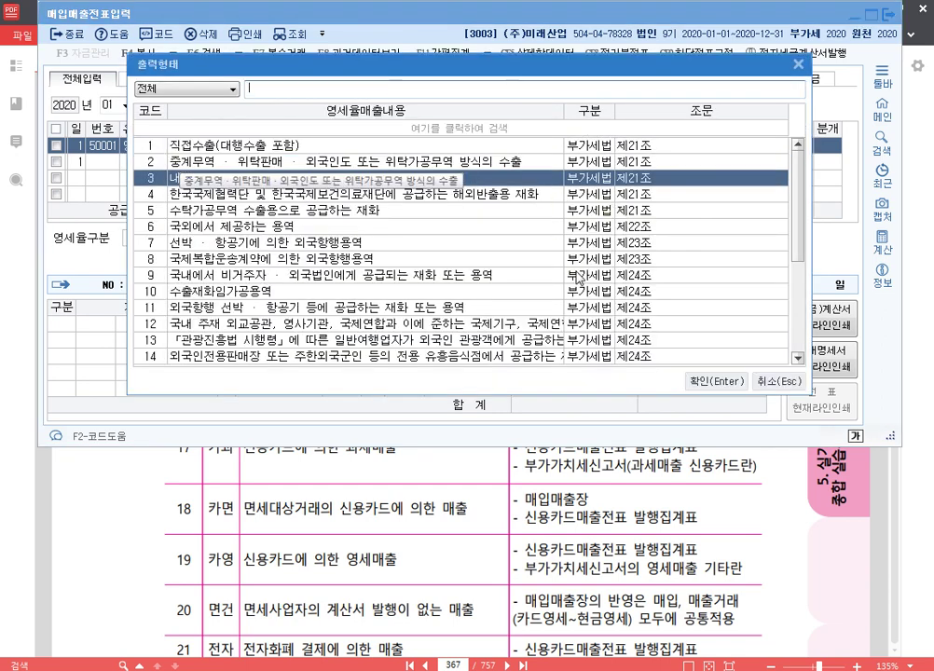
pyautogui.click(525, 187)
pyautogui.click(436, 297)
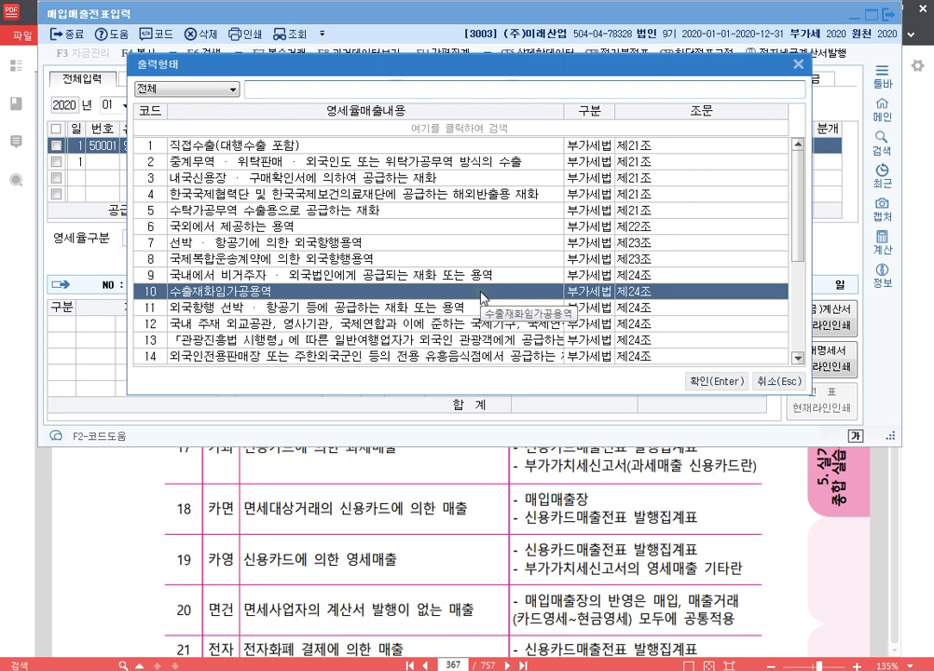
pyautogui.click(446, 178)
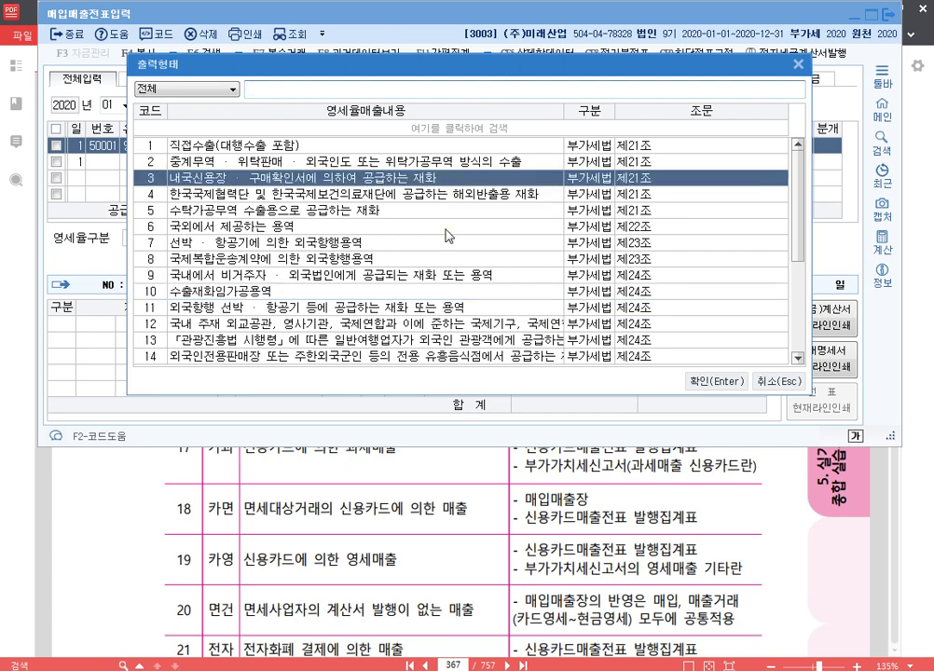
pyautogui.click(434, 294)
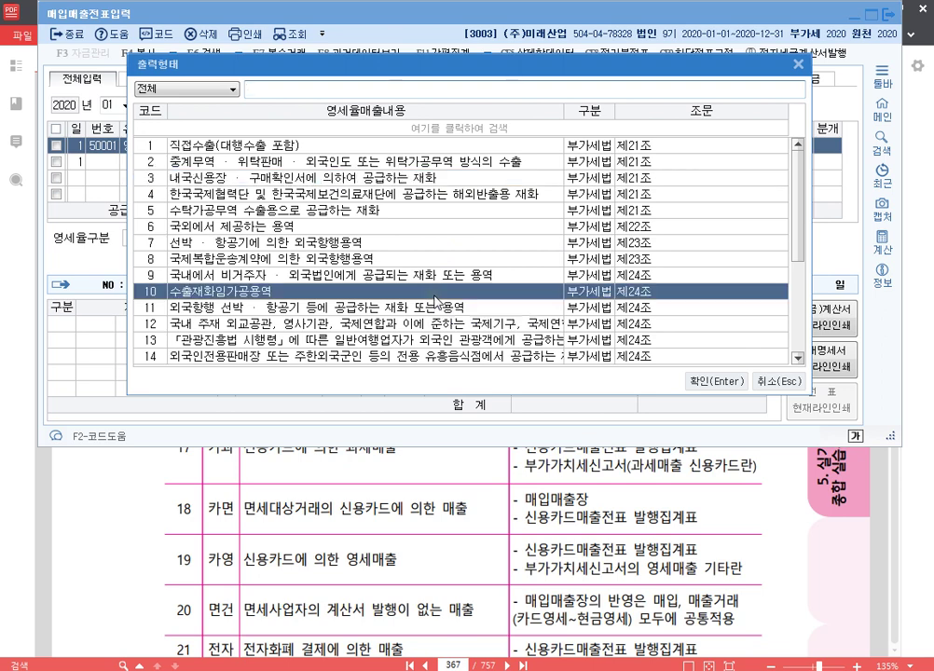
pyautogui.click(280, 177)
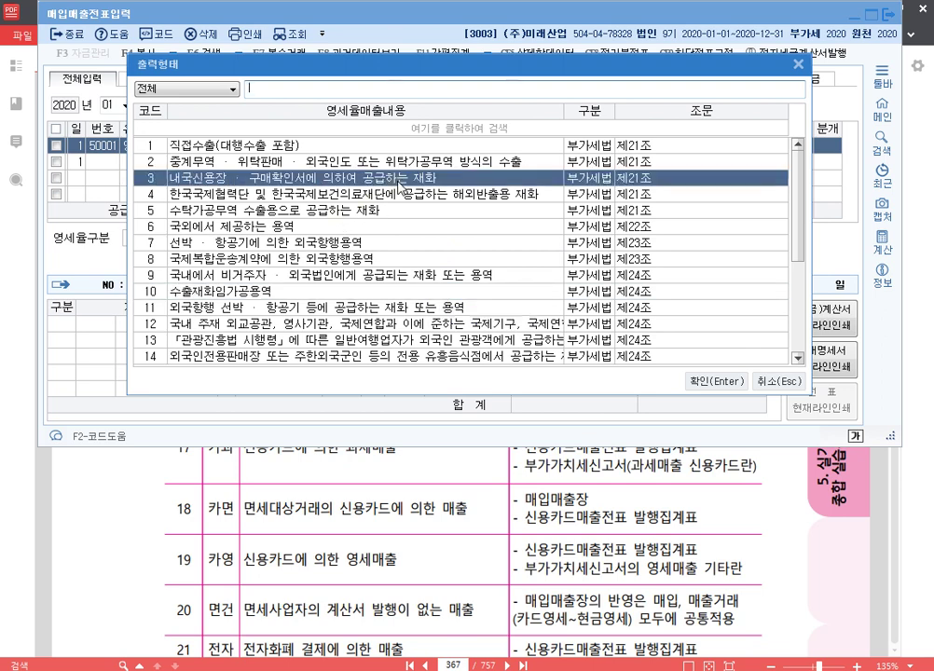
pyautogui.click(719, 382)
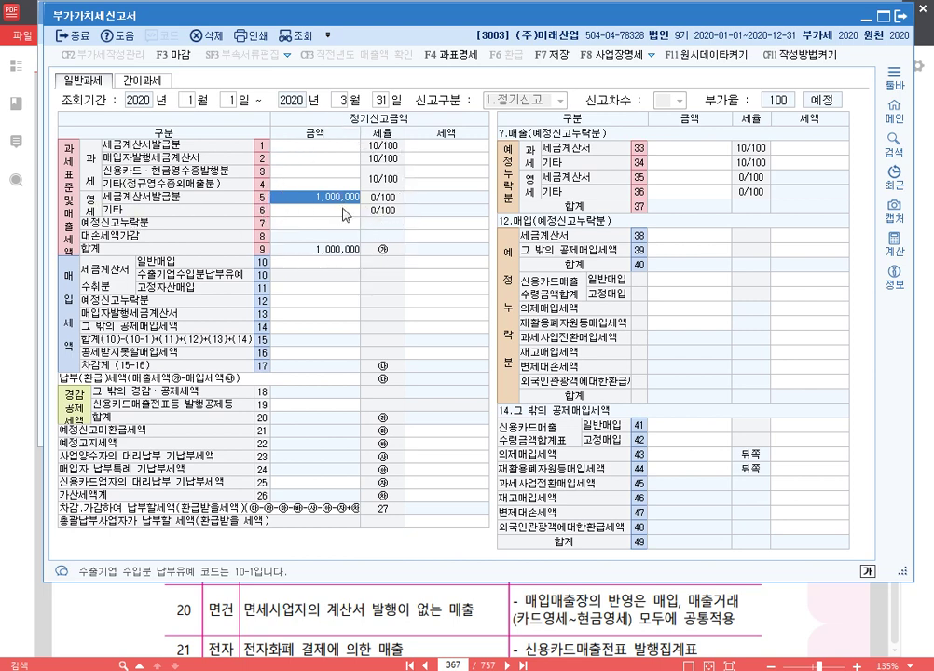
# Step: Refresh 세금계산서합계표 and check the supply amount and tax of the 영세 sale in the 11일까지 (전자분) view
pyautogui.click(411, 670)
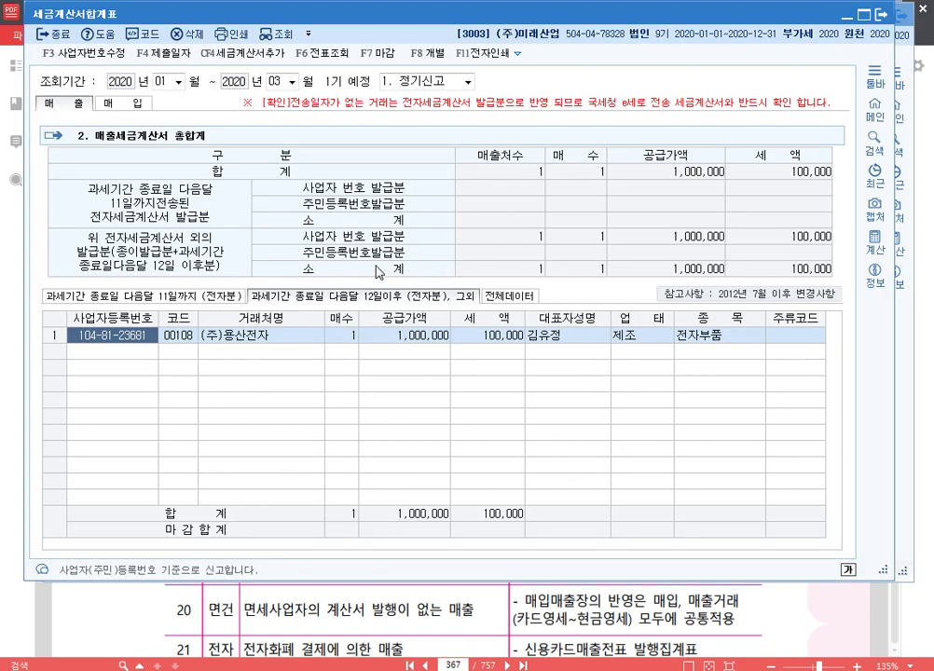
pyautogui.click(433, 288)
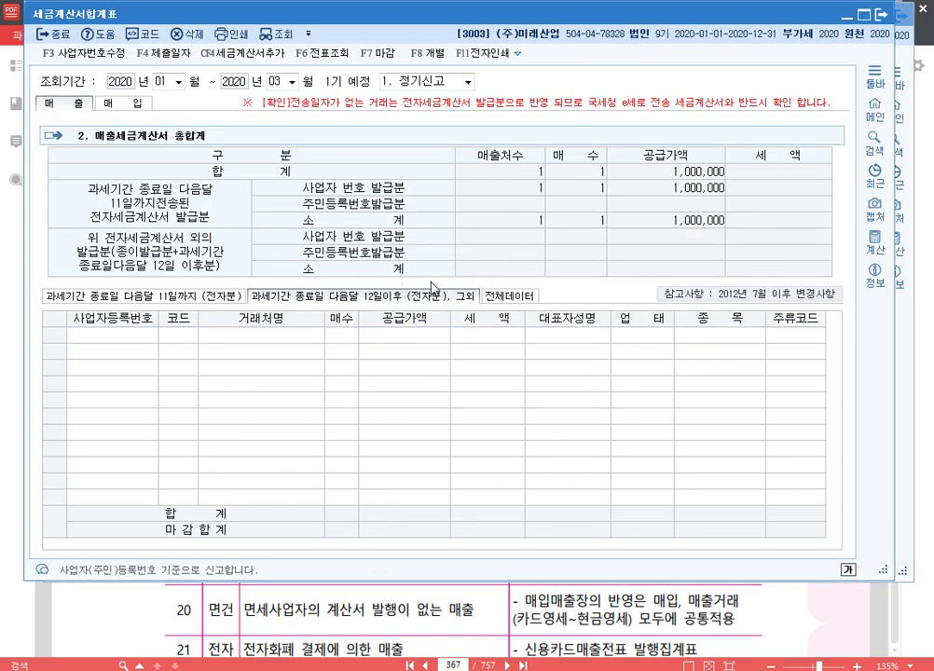
pyautogui.click(224, 298)
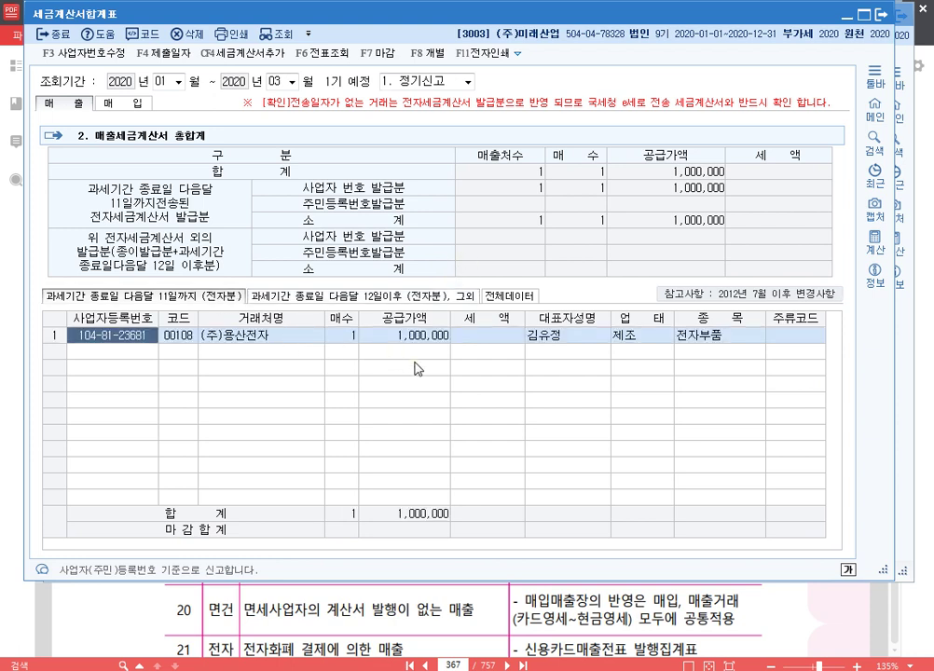
pyautogui.click(499, 342)
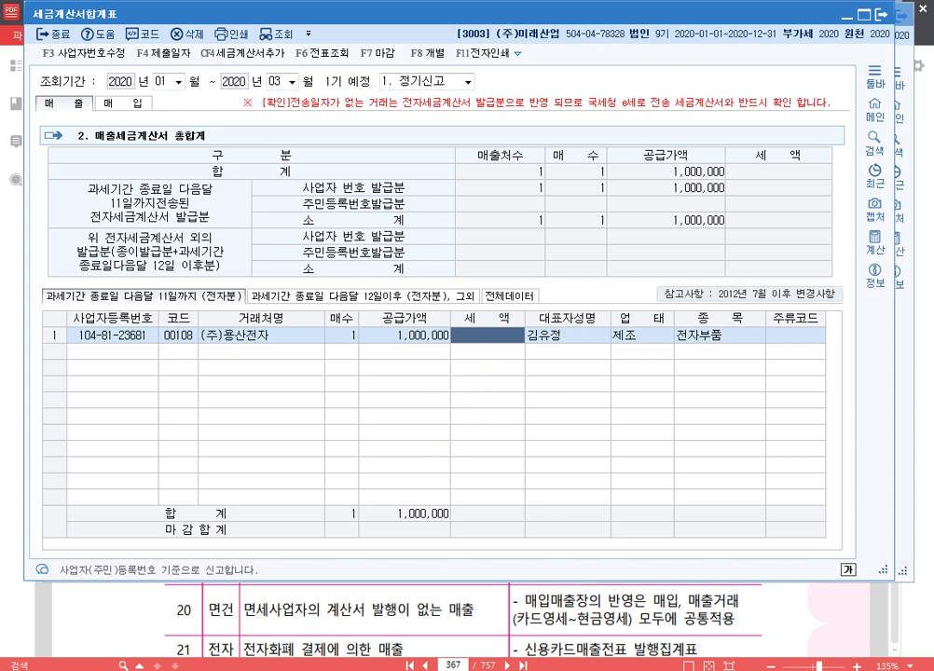
# Step: Return to the KcLep main window, box 영세율매출명세서 with the screen pen, and clear the mark
pyautogui.moveTo(300, 670)
pyautogui.click(301, 588)
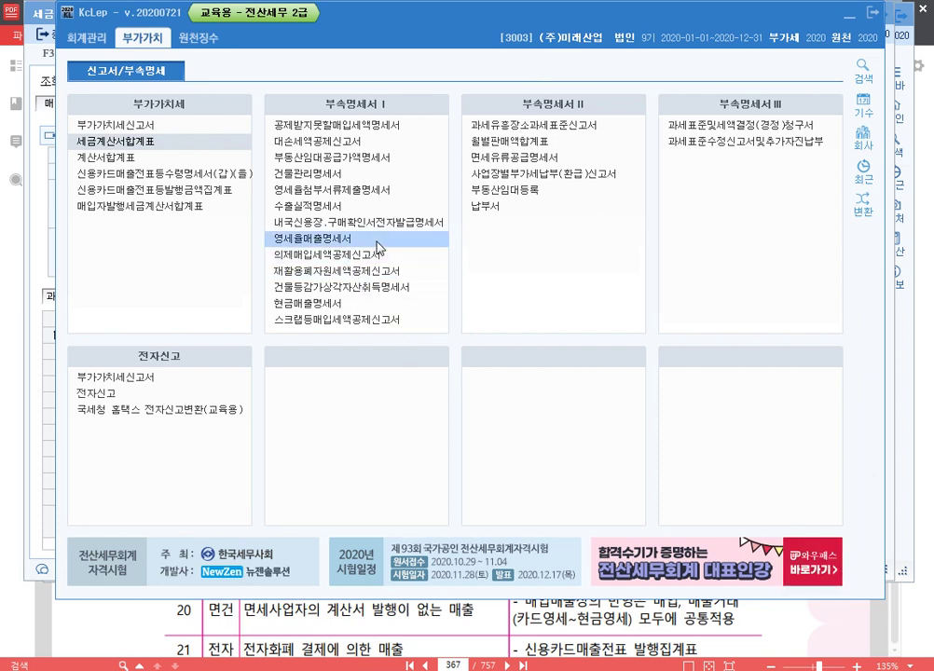
pyautogui.hotkey('ctrl', '1')
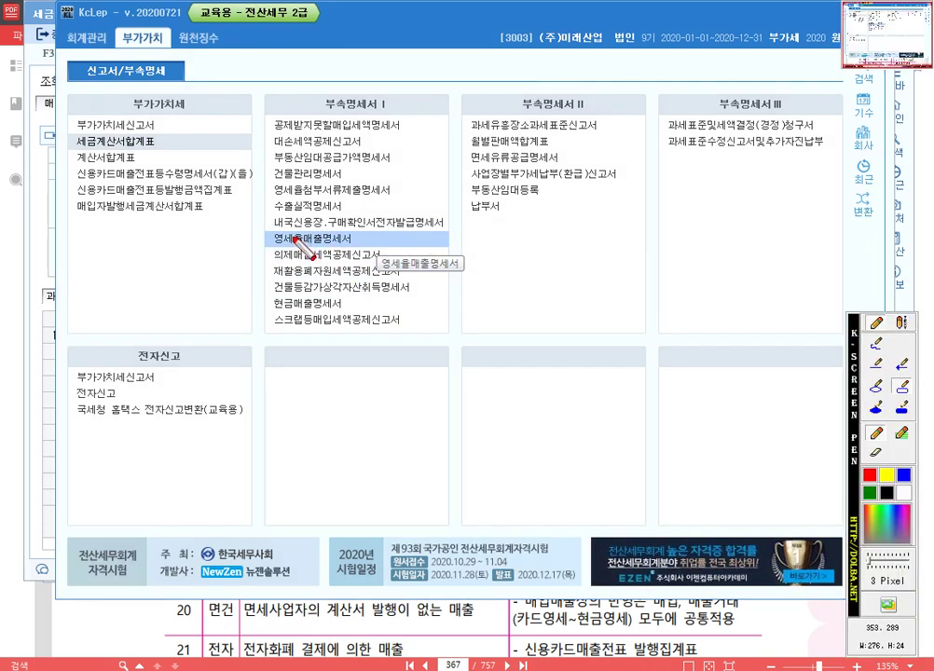
pyautogui.moveTo(265, 230); pyautogui.dragTo(455, 252)
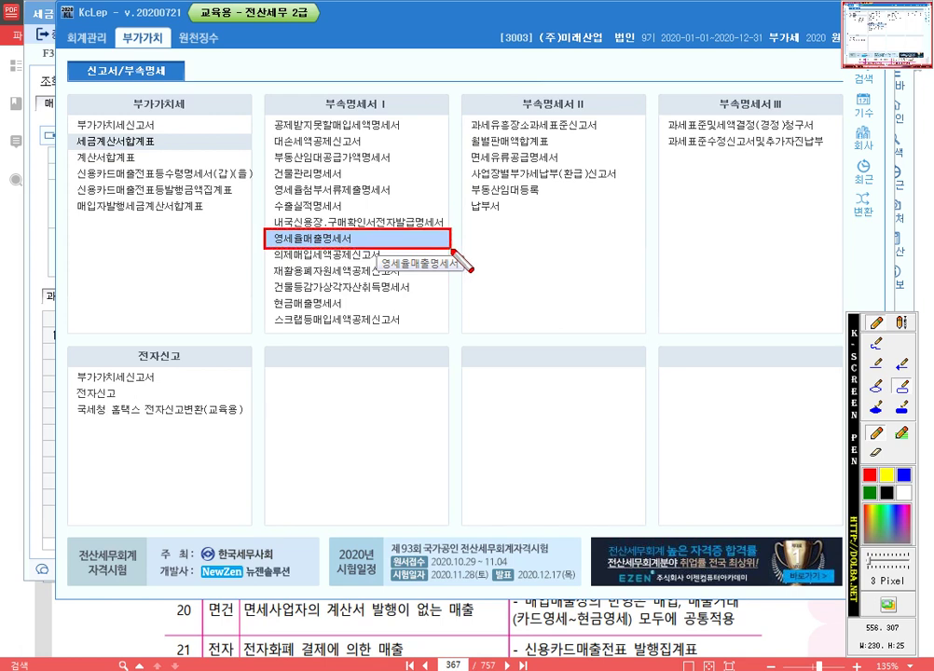
pyautogui.press('ctrl')
pyautogui.press('Escape')
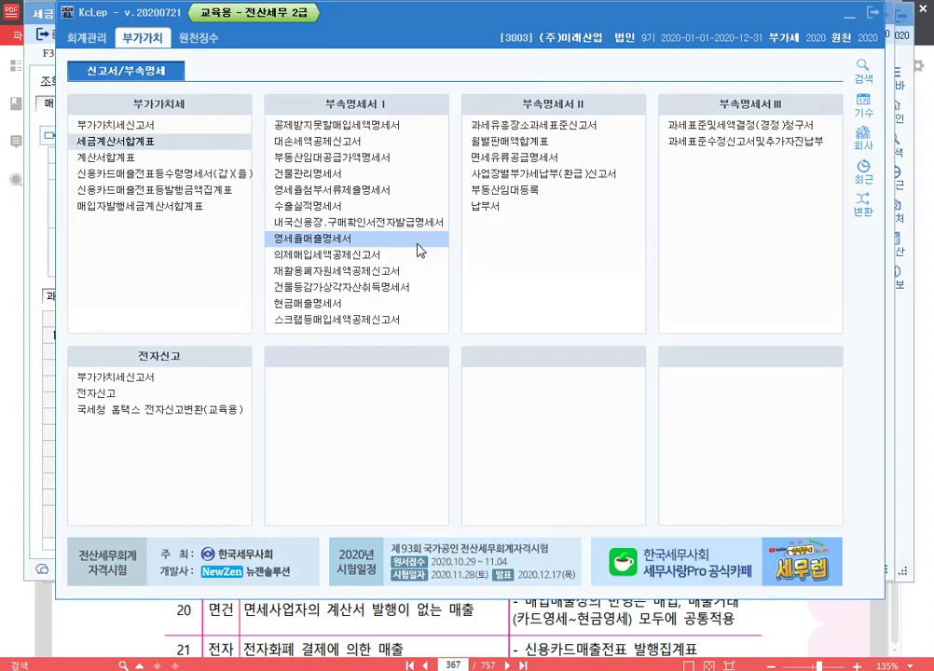
# Step: Query 영세율매출명세서 for January to March 2020, check the 내국신용장·구매확인서 amount row, and switch back to 매입매출전표입력
pyautogui.click(344, 244)
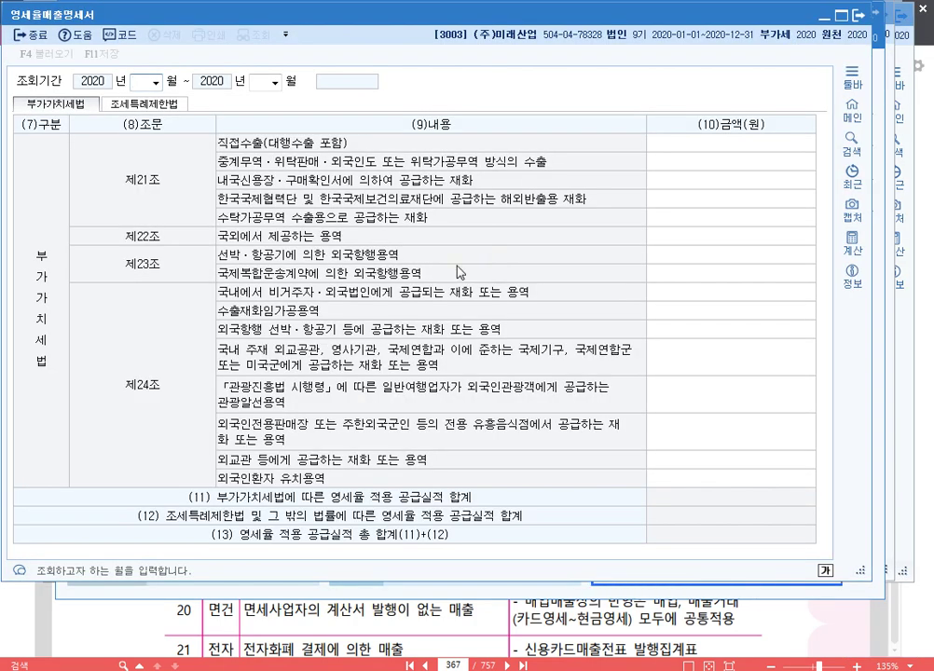
pyautogui.write('01')
pyautogui.press('Return')
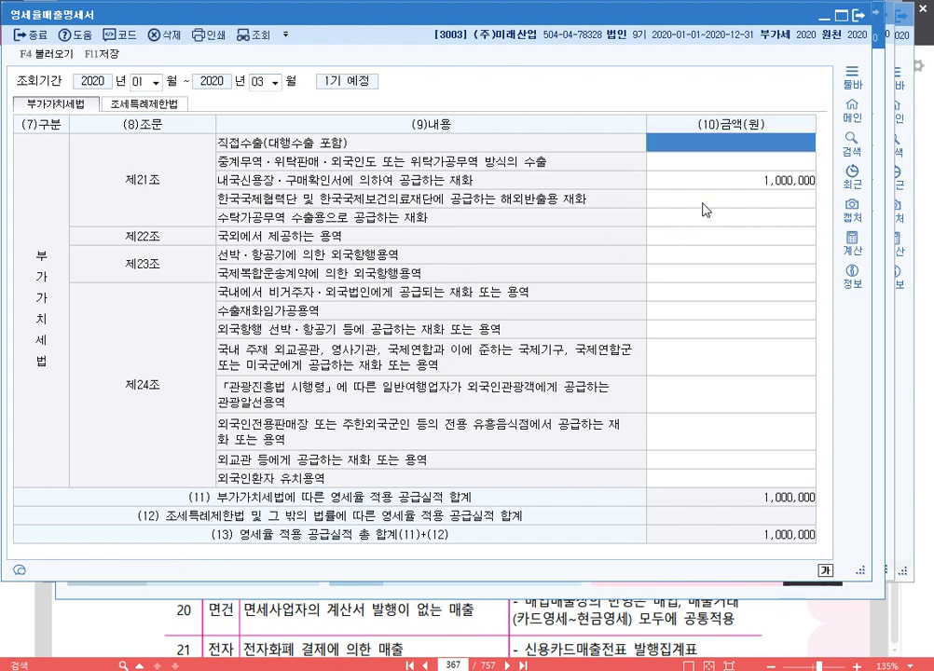
pyautogui.click(729, 182)
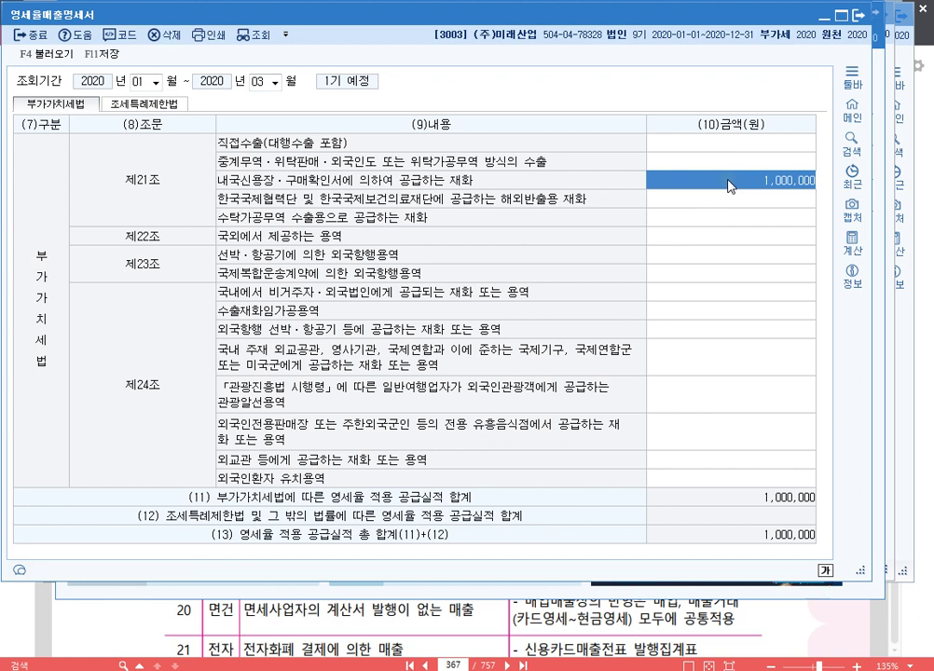
pyautogui.click(757, 160)
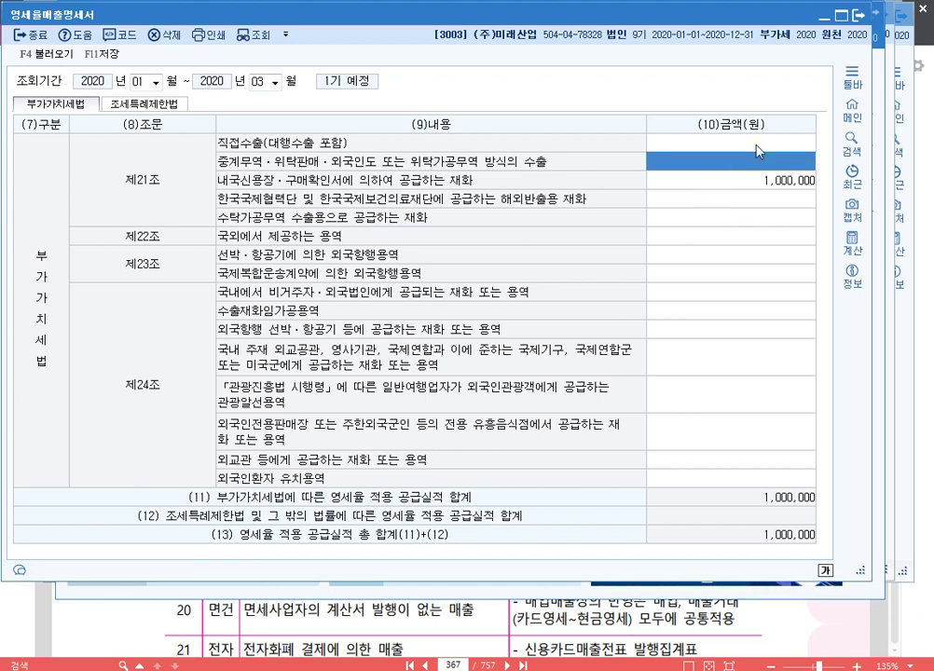
pyautogui.click(762, 180)
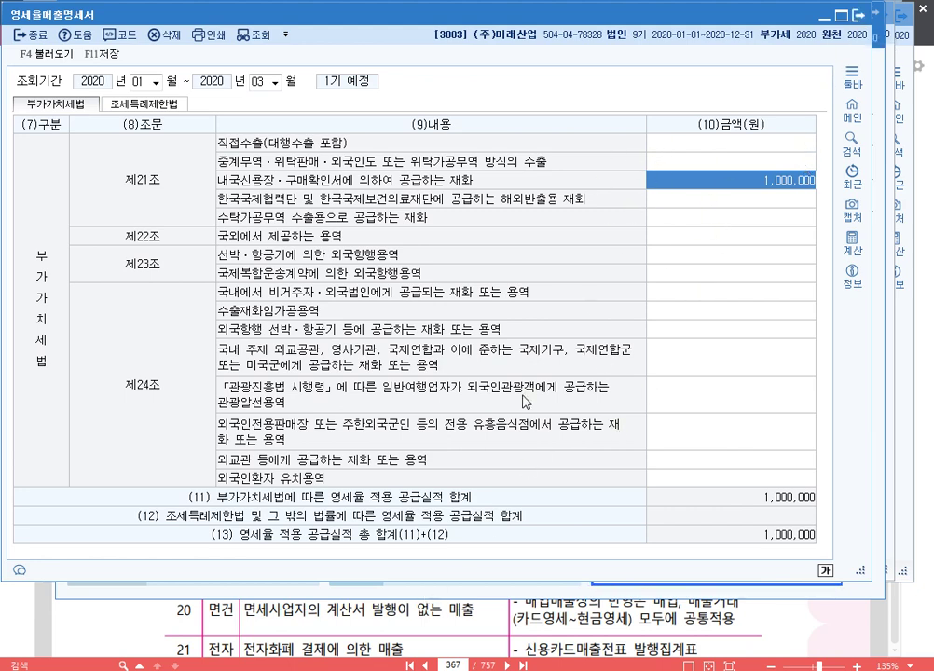
pyautogui.click(334, 670)
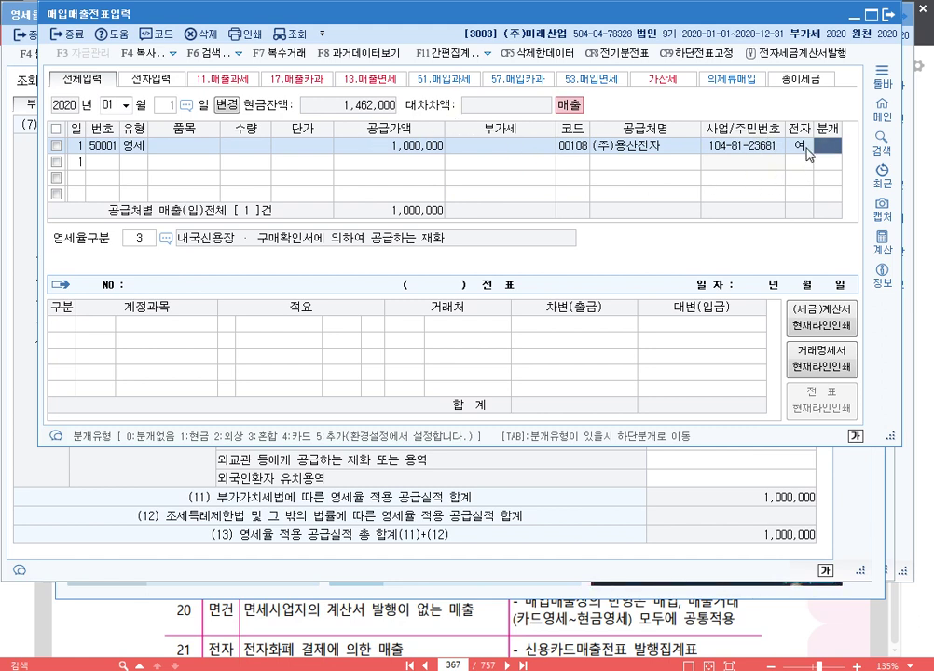
# Step: Set the 영세 sales voucher's 분개 type to 2 외상, complete the entry, and return to the 부가가치 menu
pyautogui.write('2')
pyautogui.press('Return')
pyautogui.press('Tab')
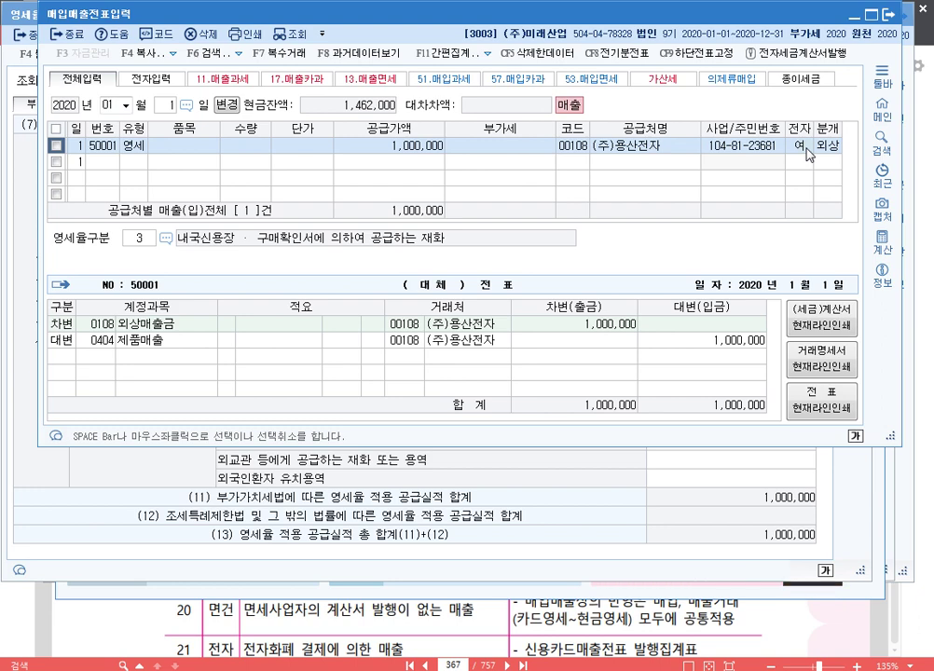
pyautogui.press('Escape')
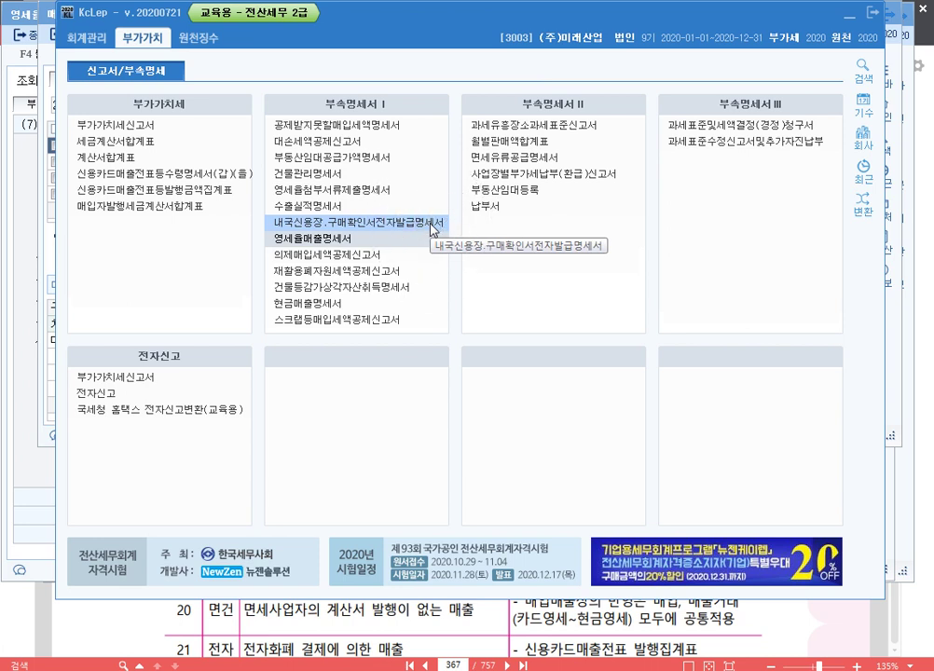
# Step: Box 내국신용장.구매확인서전자발급명세서 in the 부속명세서 I list with the screen pen, and clear the mark
pyautogui.click(434, 230)
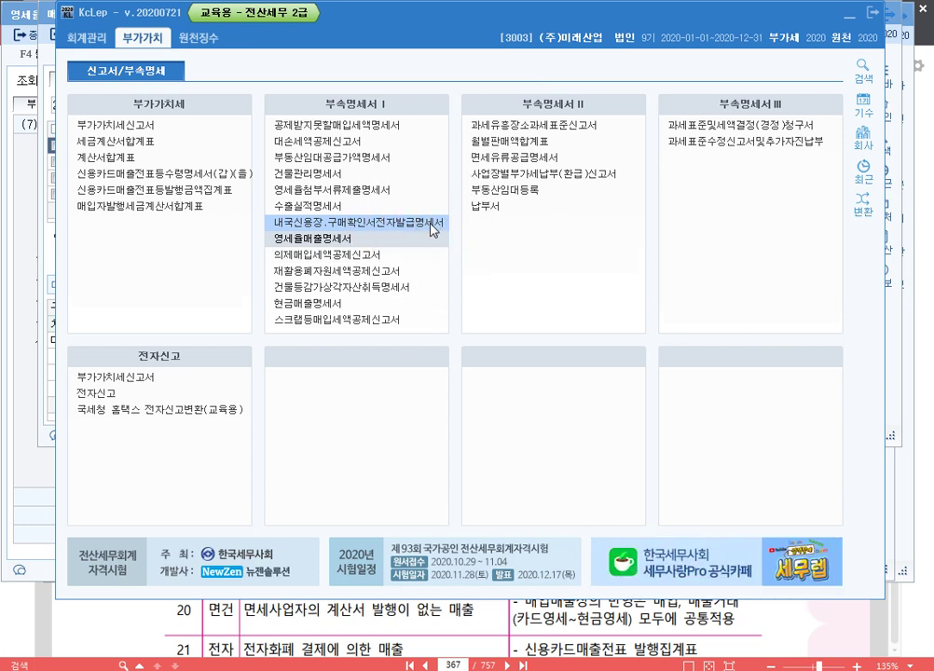
pyautogui.click(434, 230)
pyautogui.press('F12')
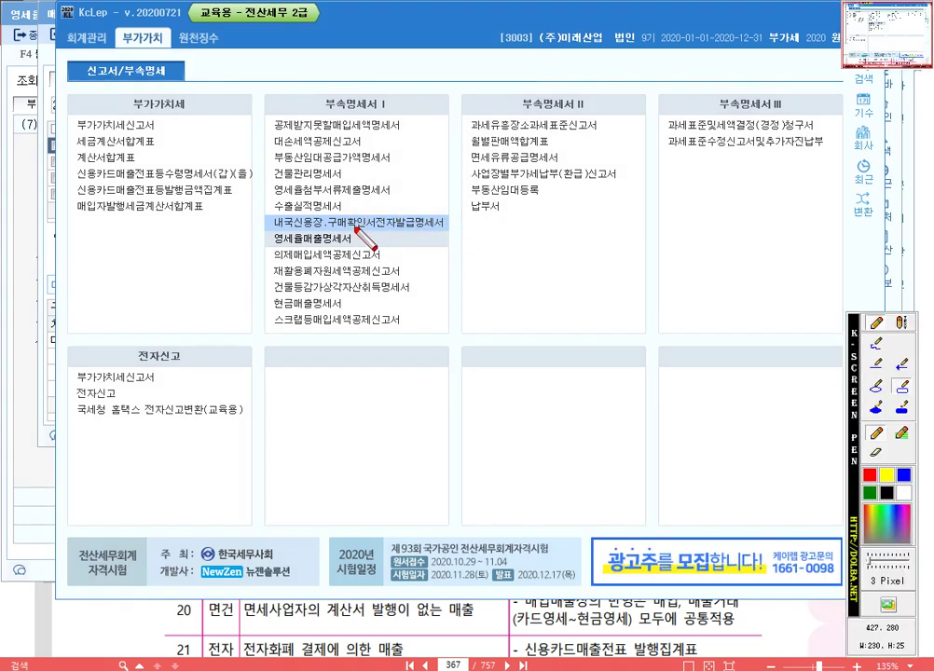
pyautogui.moveTo(263, 213); pyautogui.dragTo(454, 234)
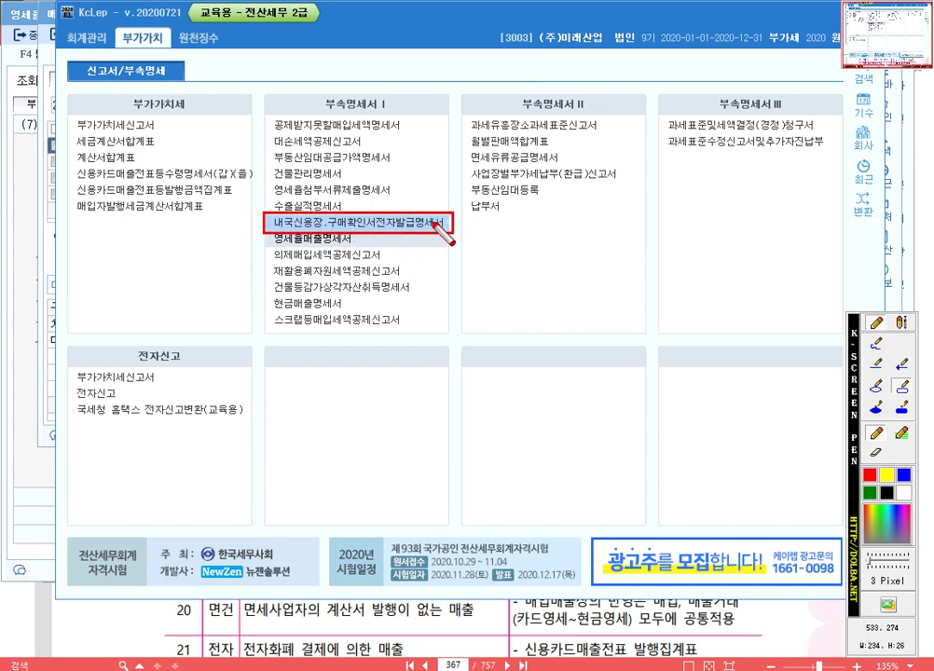
pyautogui.click(453, 244)
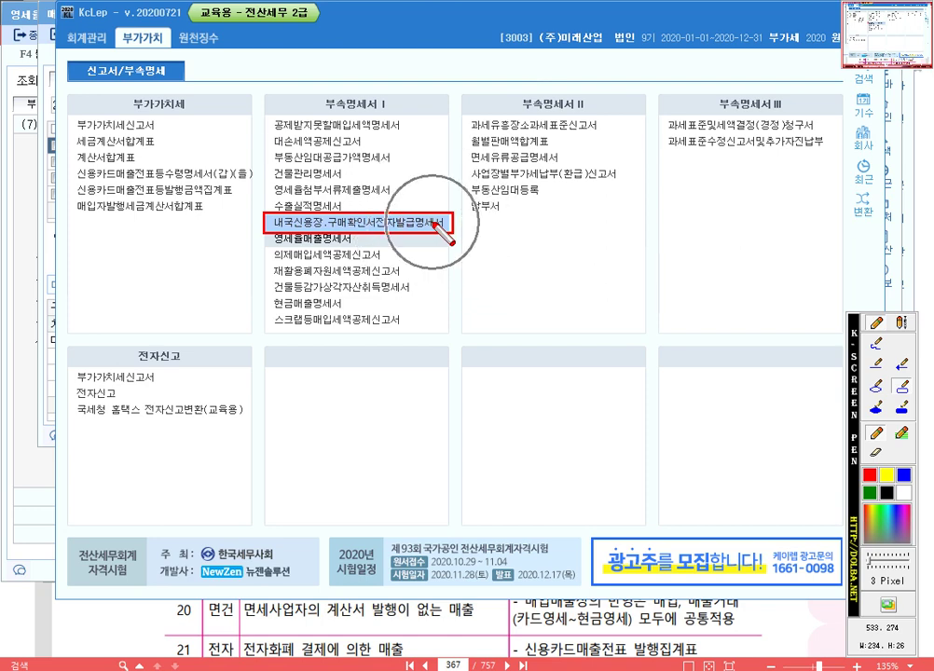
pyautogui.press('Escape')
# Step: Open 내국신용장.구매확인서전자발급명세서 and query it for January to March 2020
pyautogui.click(428, 226)
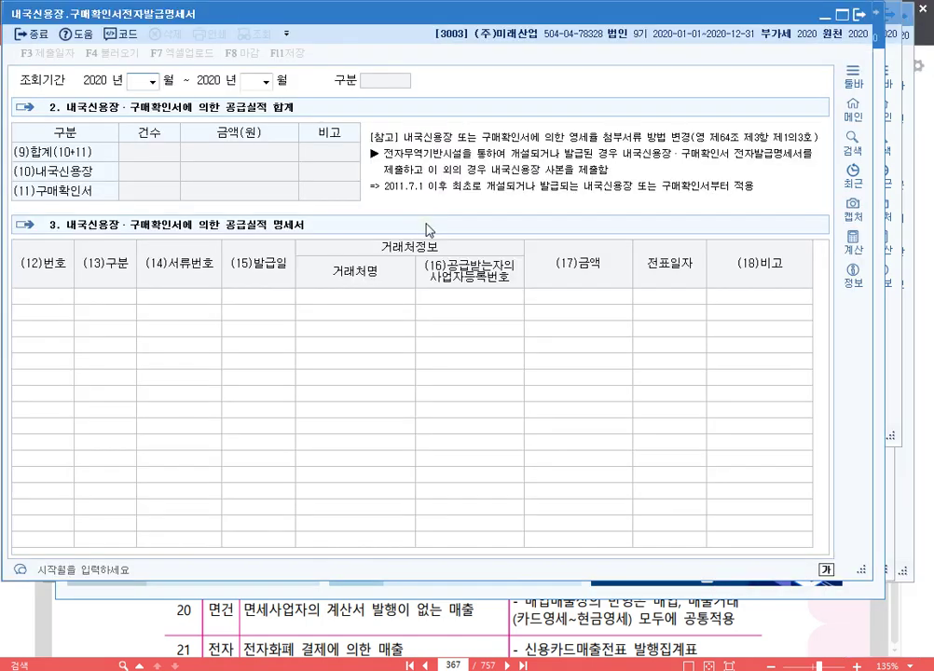
pyautogui.write('1')
pyautogui.press('Return')
pyautogui.write('3')
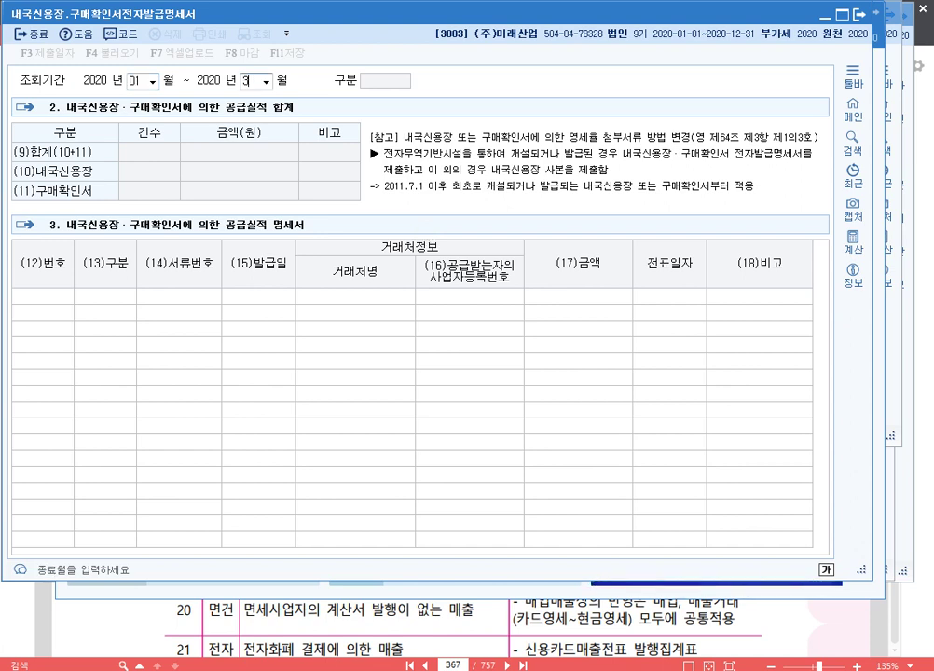
pyautogui.press('Return')
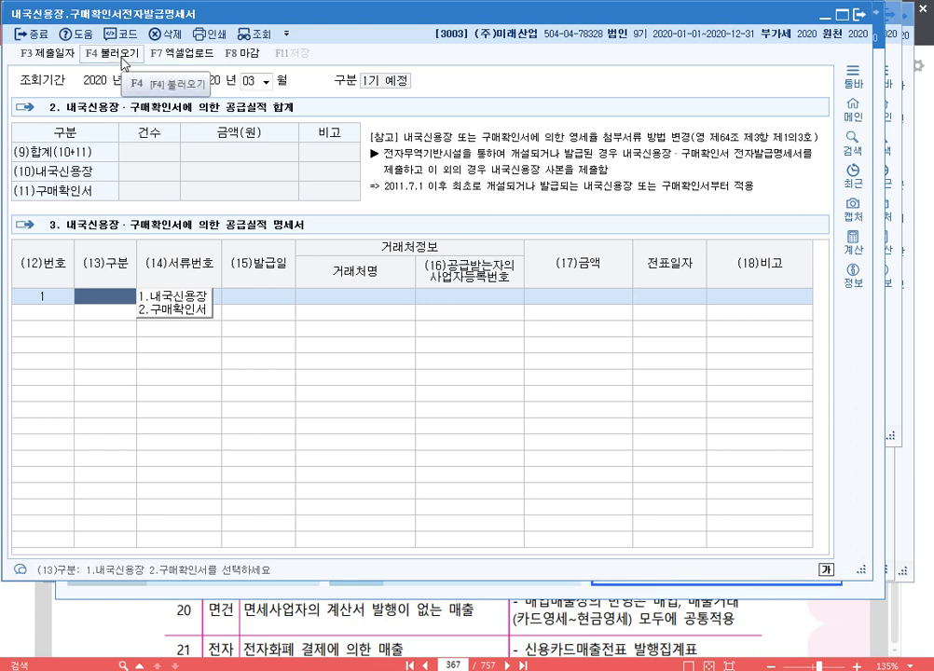
# Step: Load the voucher data with account 0404 제품매출 for 내국신용장, replacing the existing data
pyautogui.click(122, 62)
pyautogui.press('ctrl')
pyautogui.press('ctrl')
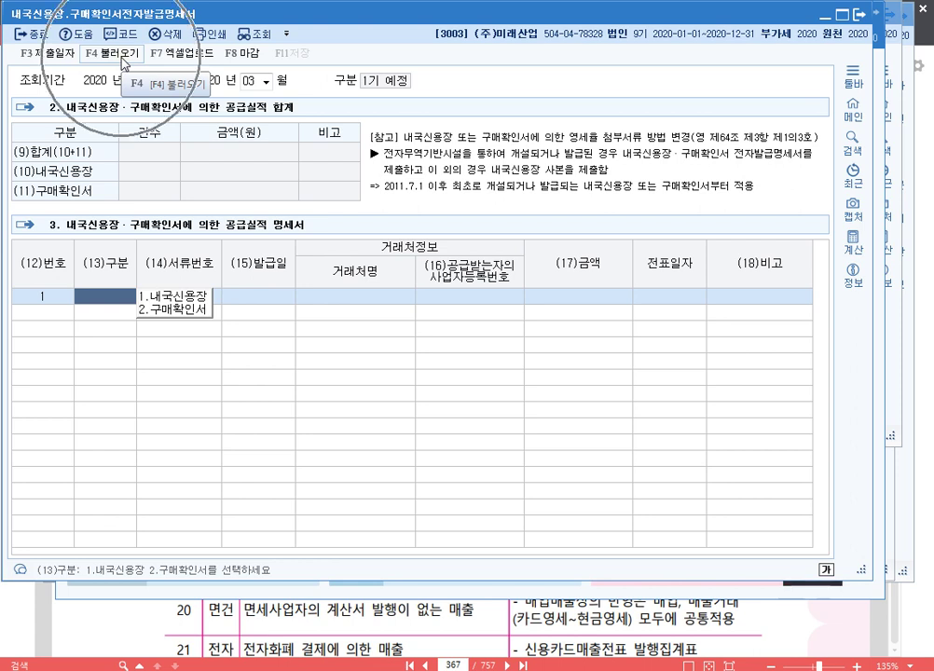
pyautogui.press('ctrl')
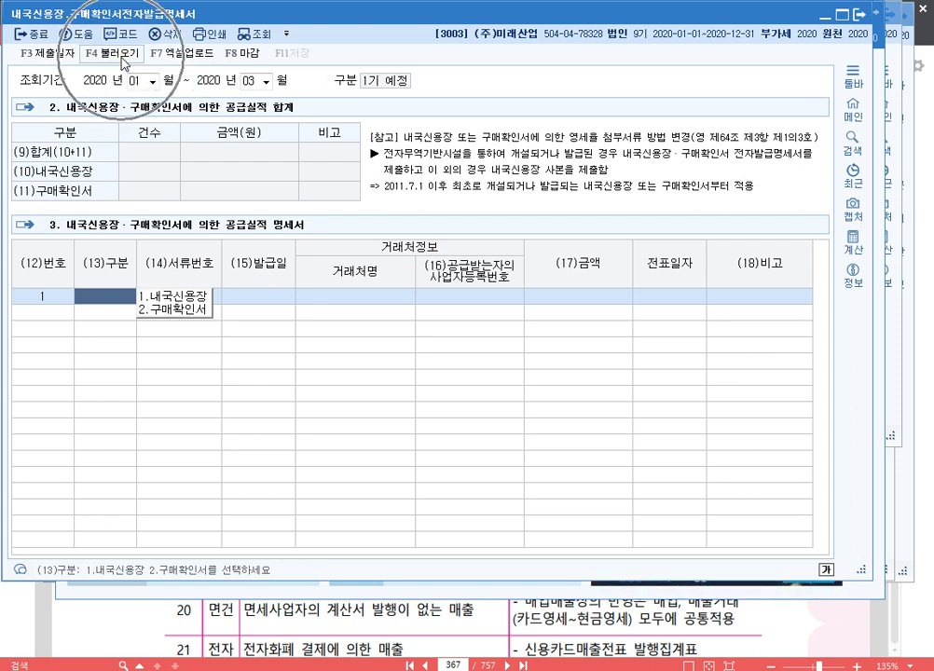
pyautogui.click(122, 62)
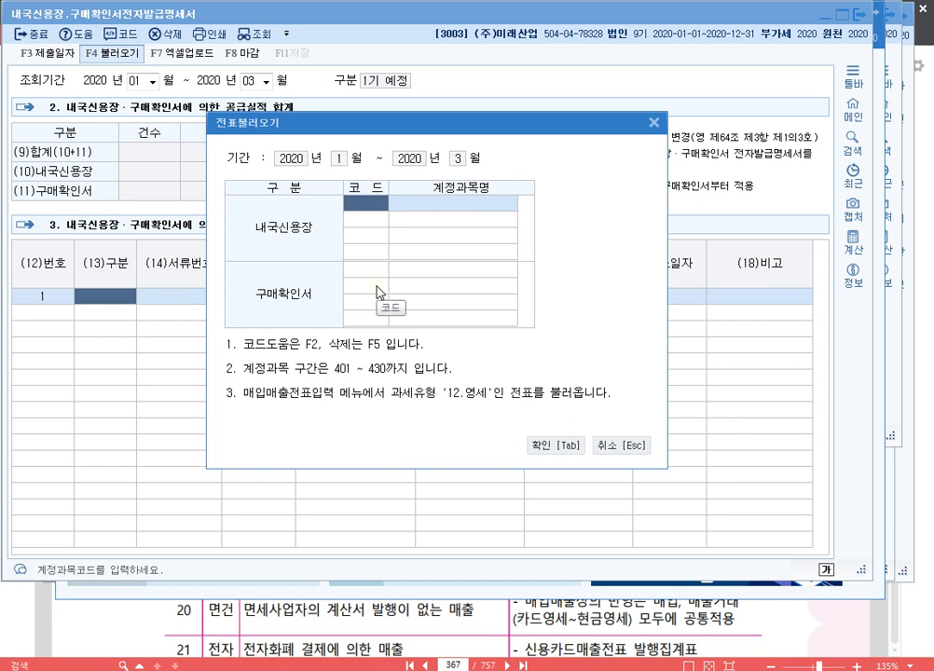
pyautogui.write('404')
pyautogui.press('Return')
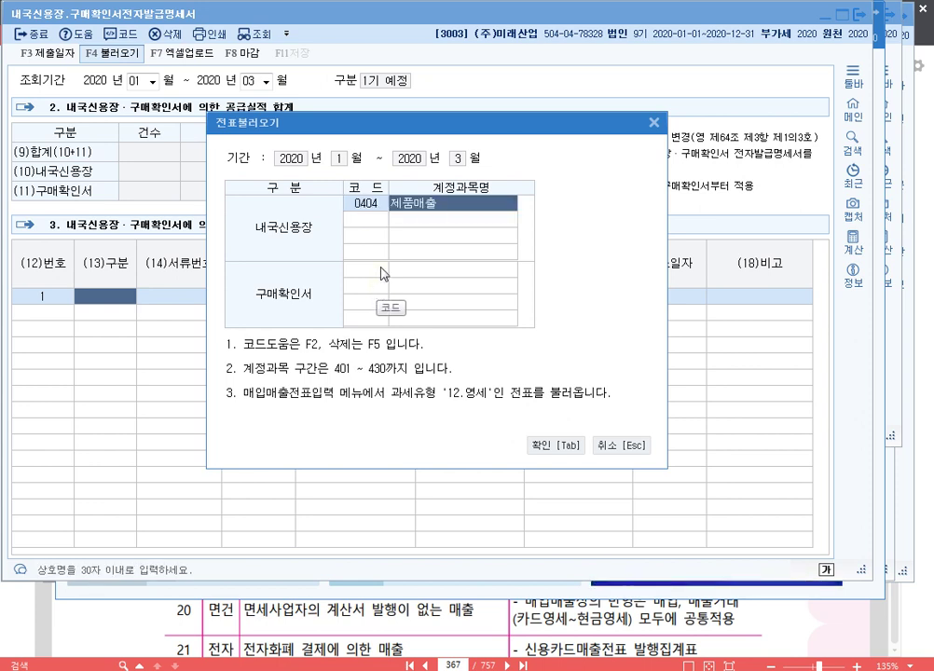
pyautogui.click(373, 205)
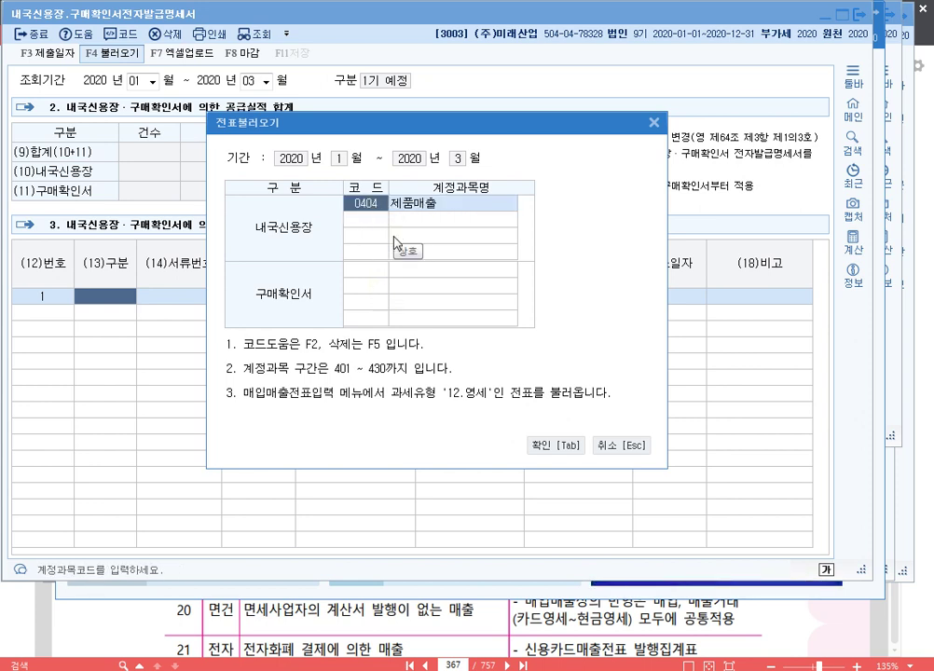
pyautogui.click(558, 449)
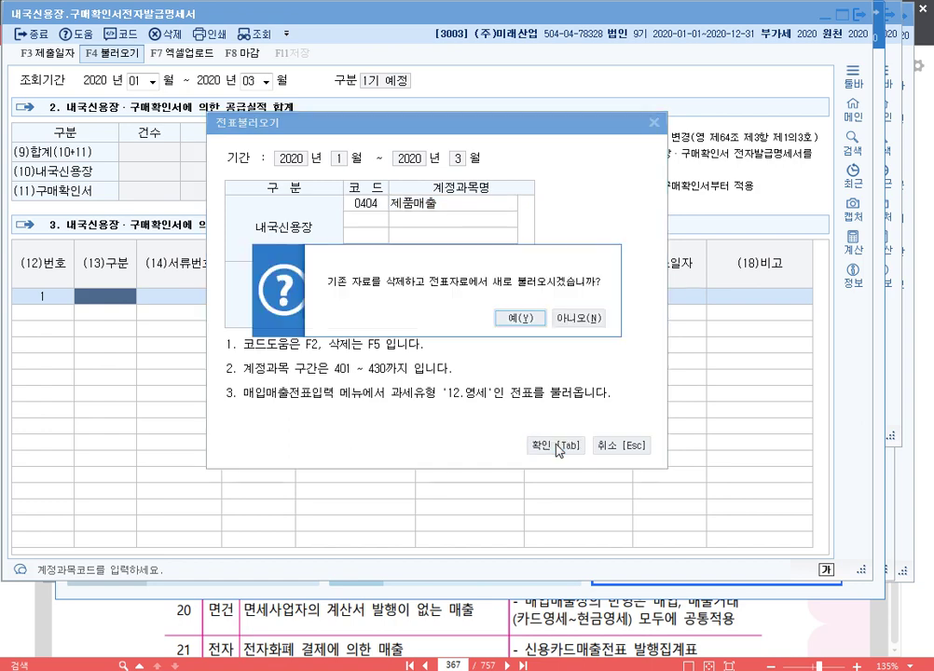
pyautogui.click(517, 376)
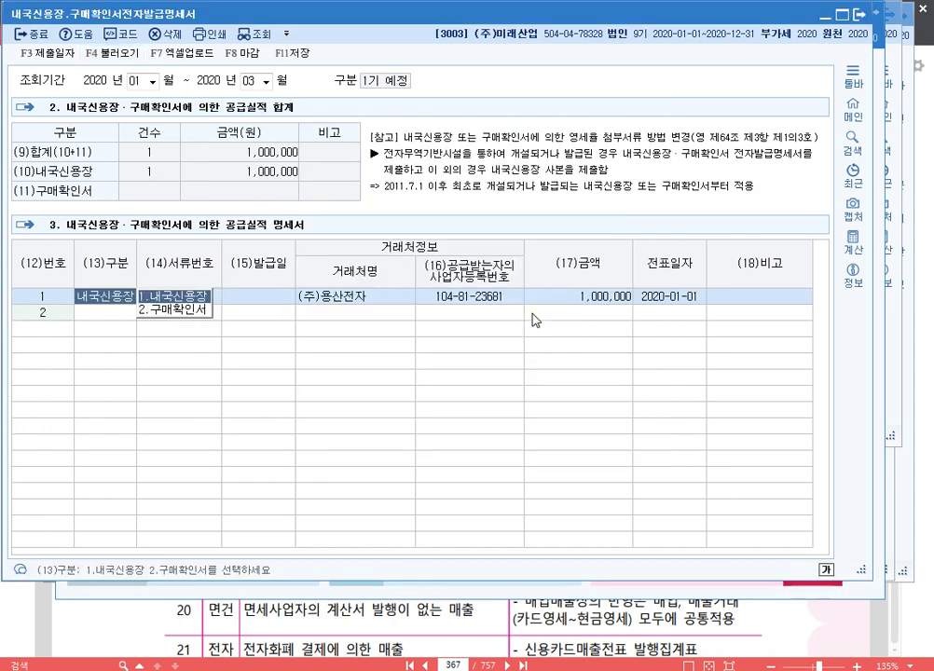
# Step: Check the loaded row's business number and 서류번호 fields, and return to the voucher's 유형 field in 매입매출전표입력
pyautogui.click(472, 300)
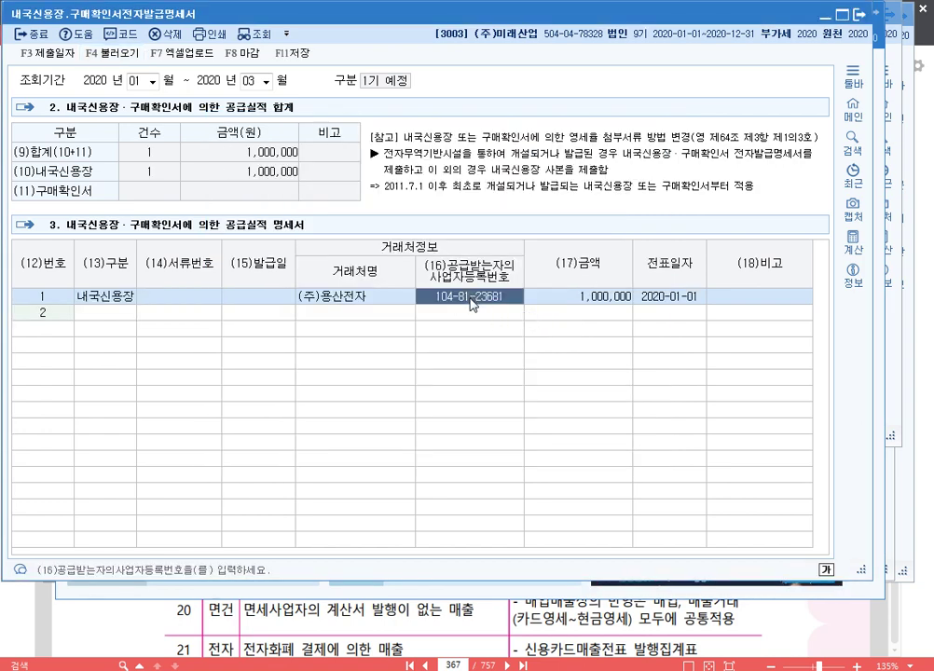
pyautogui.click(200, 298)
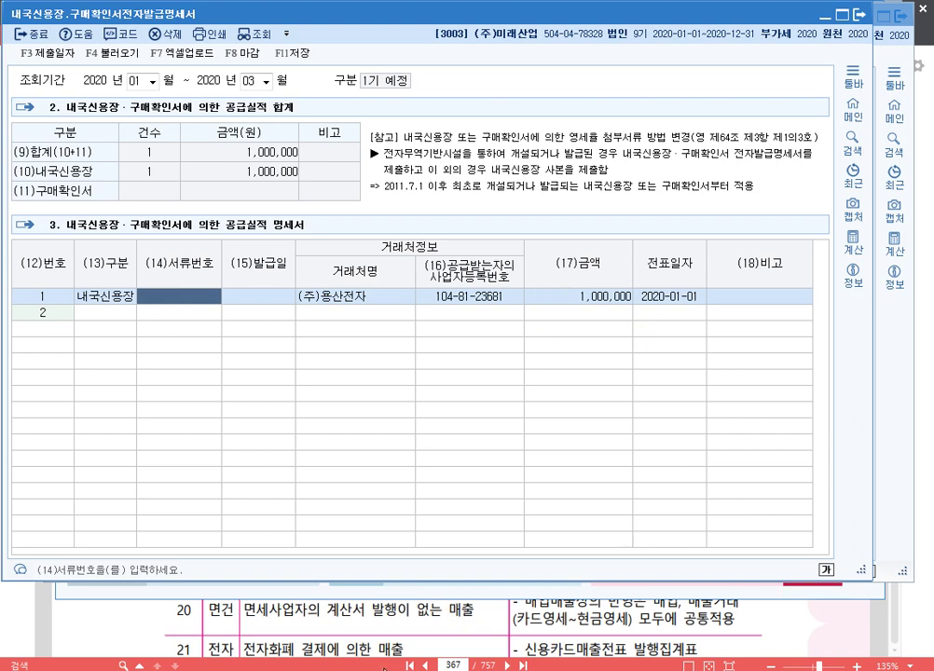
pyautogui.hotkey('alt', 'Tab')
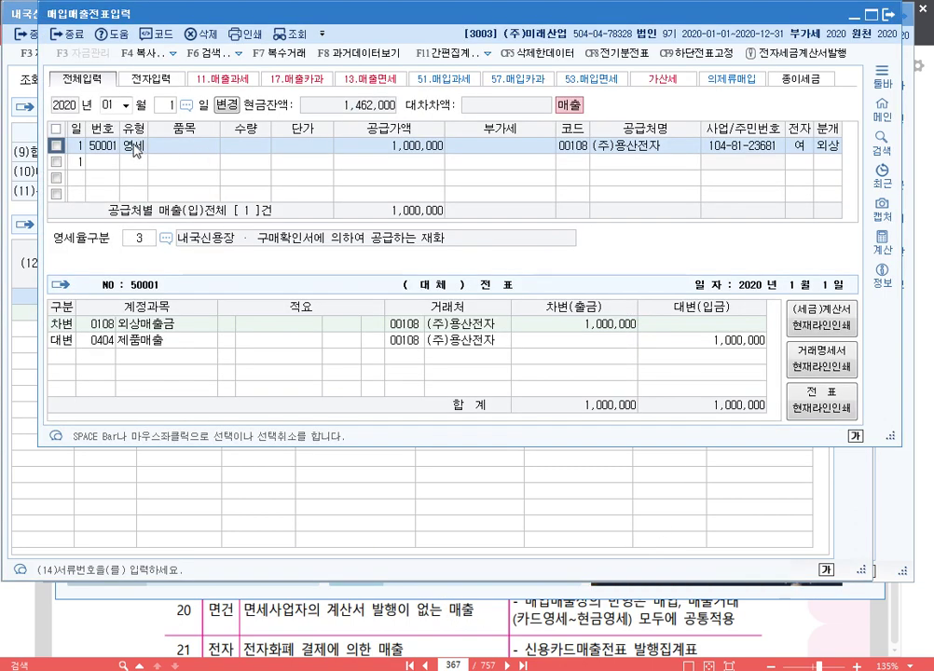
pyautogui.click(136, 148)
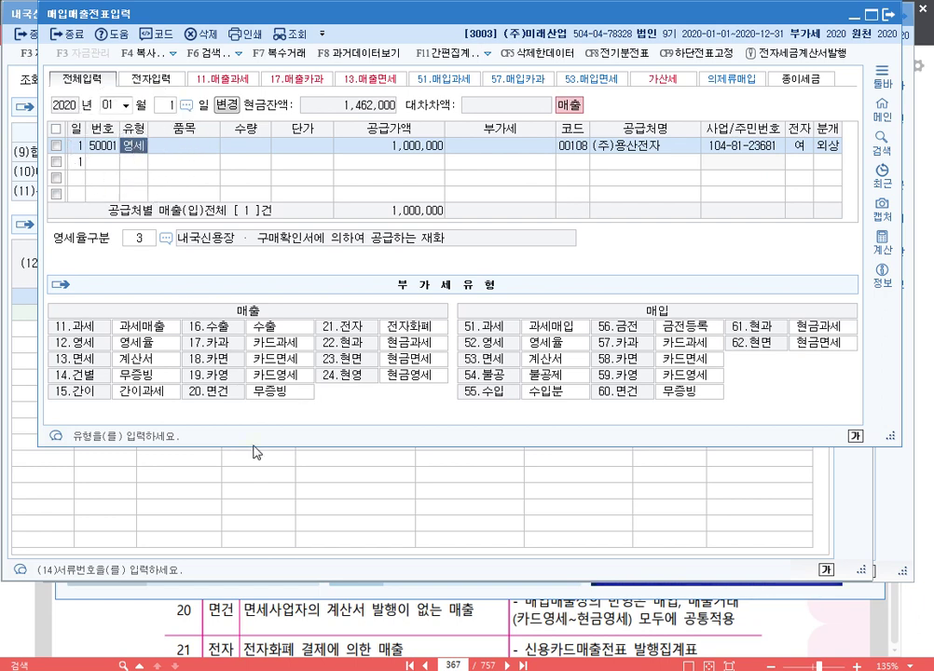
# Step: Switch to the textbook PDF and highlight the word 계산서 in yellow in the 13 면세 row
pyautogui.click(459, 616)
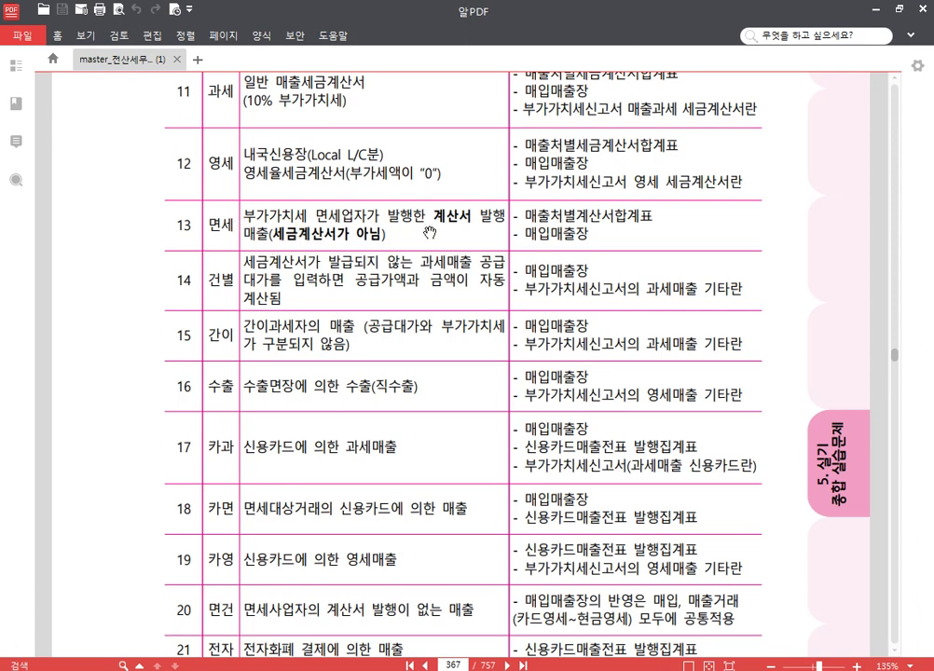
pyautogui.scroll(-1, 371, 235)
pyautogui.moveTo(437, 187); pyautogui.dragTo(463, 188)
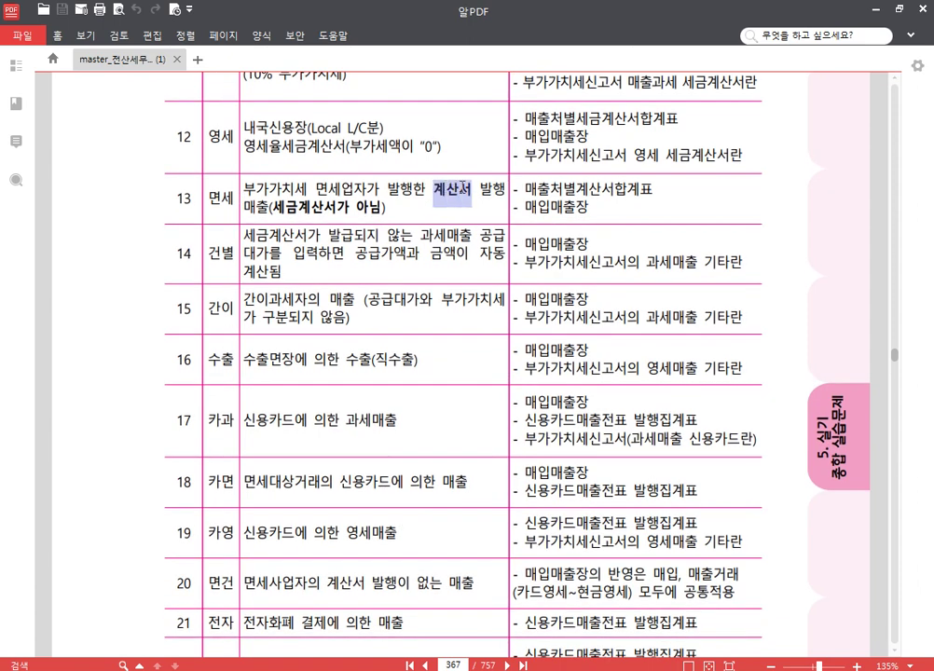
pyautogui.click(472, 168)
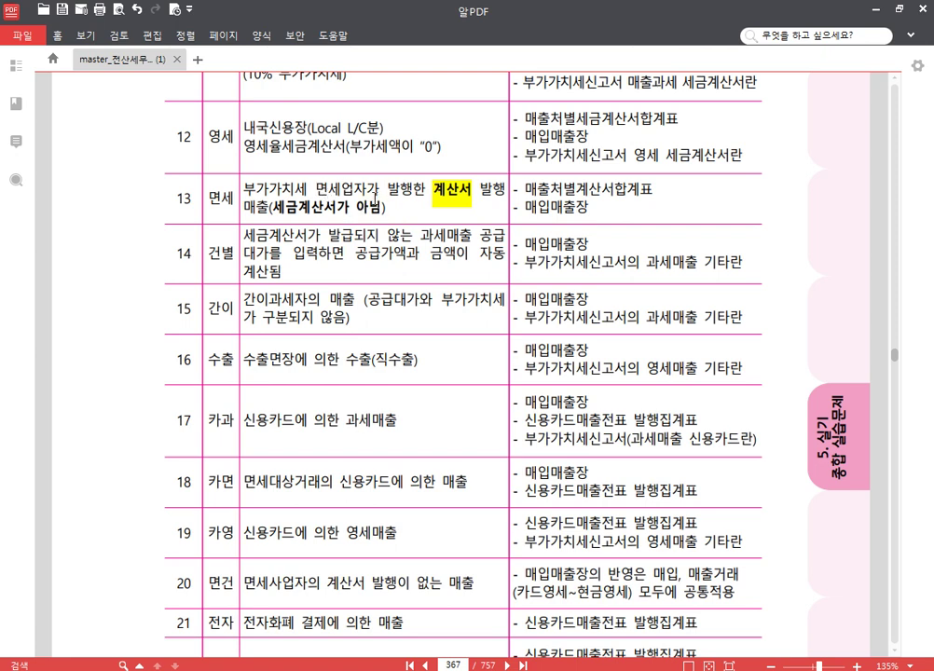
pyautogui.press('ctrl')
pyautogui.press('ctrl')
pyautogui.press('ctrl')
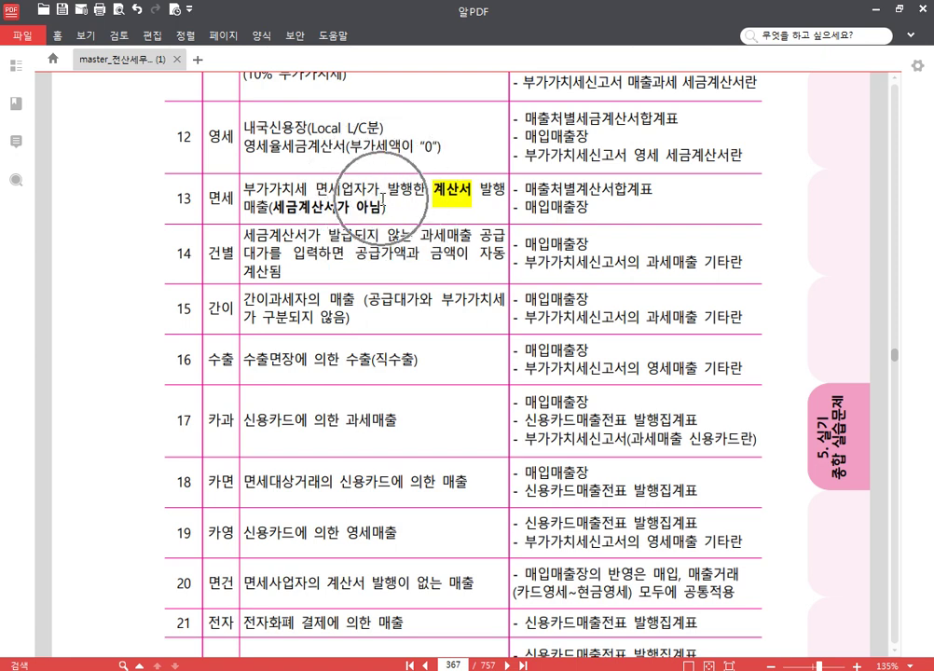
# Step: Return to 매입매출전표입력 and change the sales voucher's 유형 to 13 면세
pyautogui.click(342, 670)
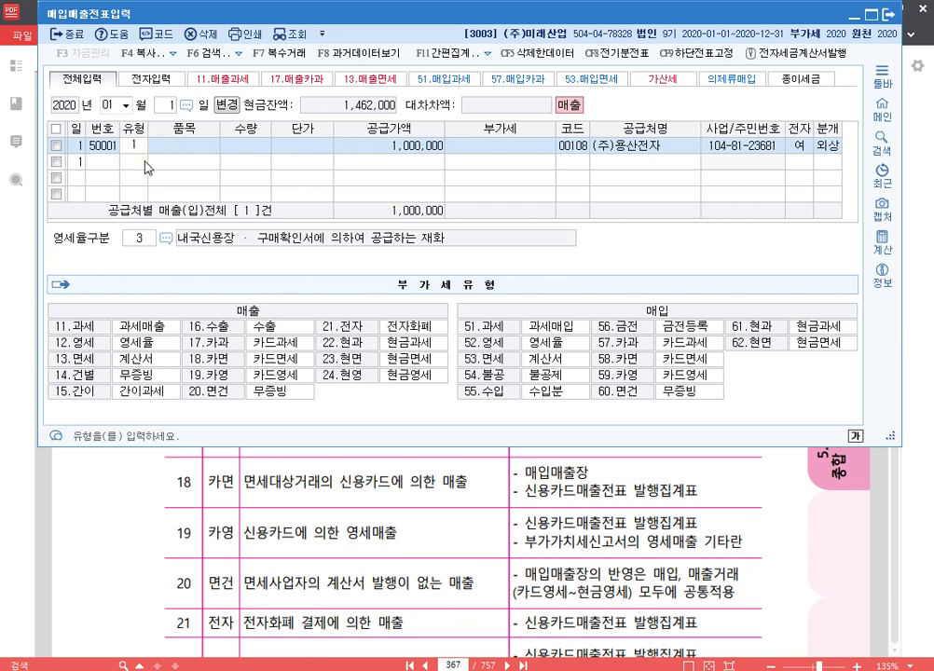
pyautogui.write('13')
pyautogui.press('Return')
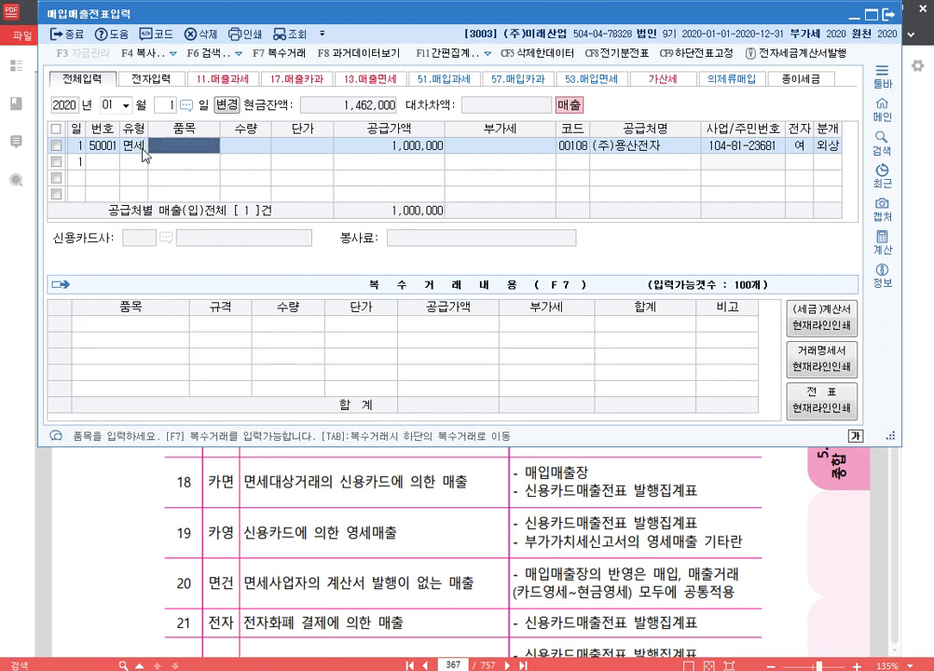
pyautogui.click(138, 147)
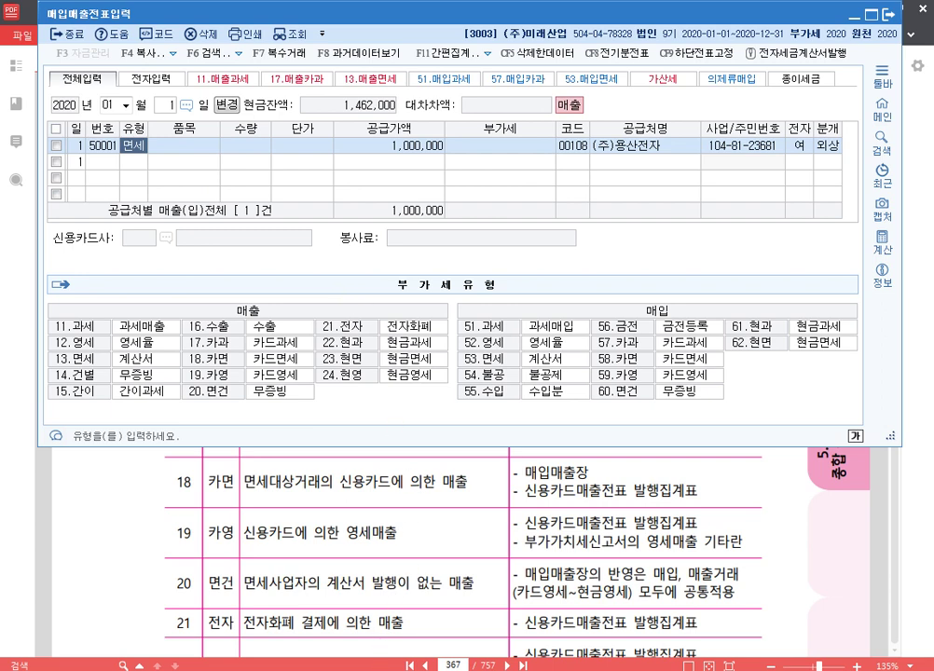
# Step: Switch to 부가가치세신고서, box 과표명세 with the screen pen, clear the mark, and open the 과세표준명세 dialog
pyautogui.moveTo(380, 668)
pyautogui.click(381, 597)
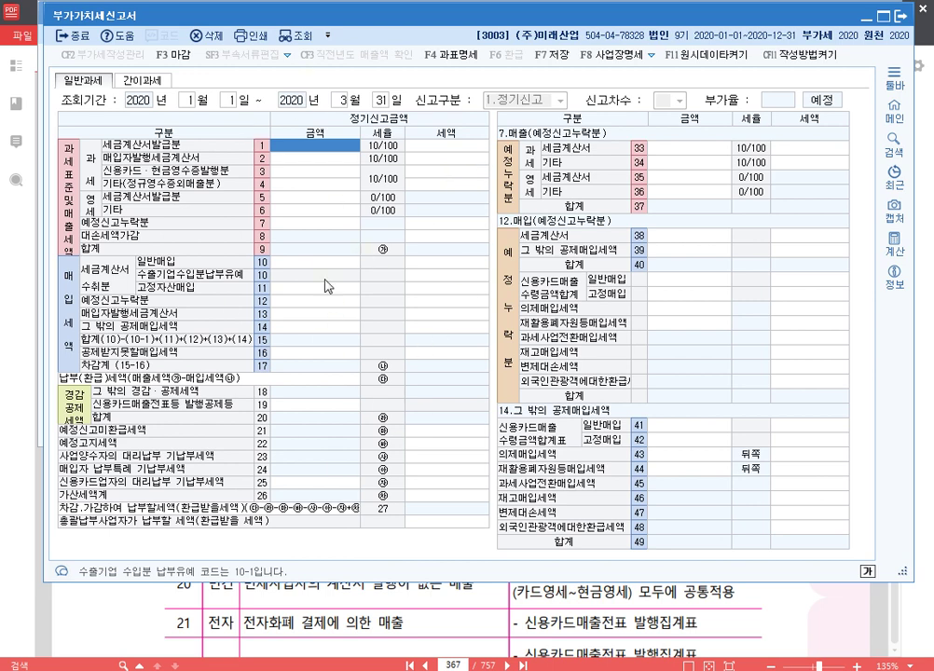
pyautogui.press('ctrl')
pyautogui.press('ctrl')
pyautogui.hotkey('ctrl', '2')
pyautogui.moveTo(414, 43)
pyautogui.mouseDown()
pyautogui.moveTo(474, 71)
pyautogui.moveTo(489, 89)
pyautogui.mouseUp()
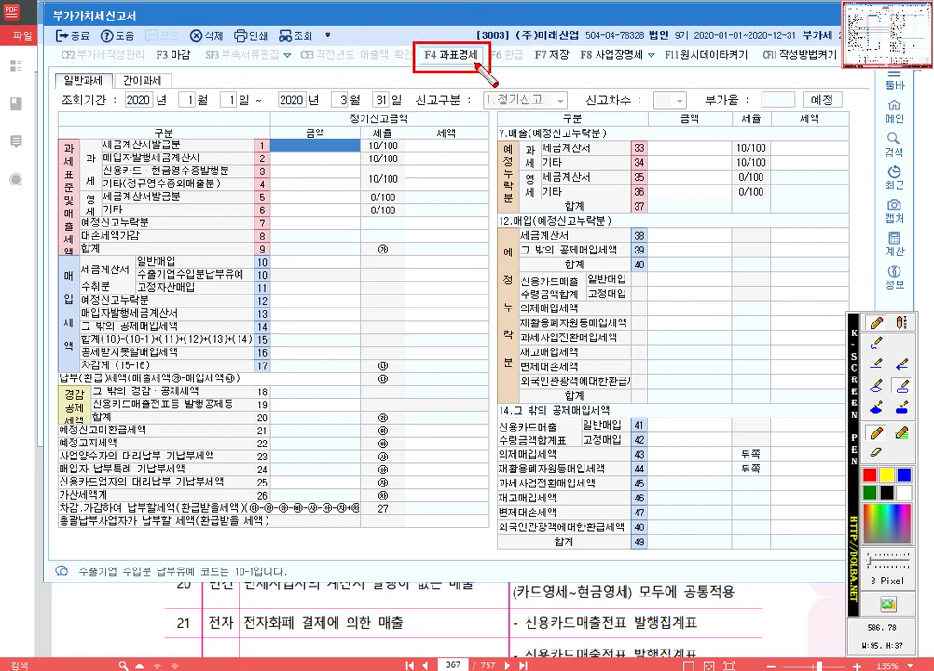
pyautogui.press('Escape')
pyautogui.click(460, 59)
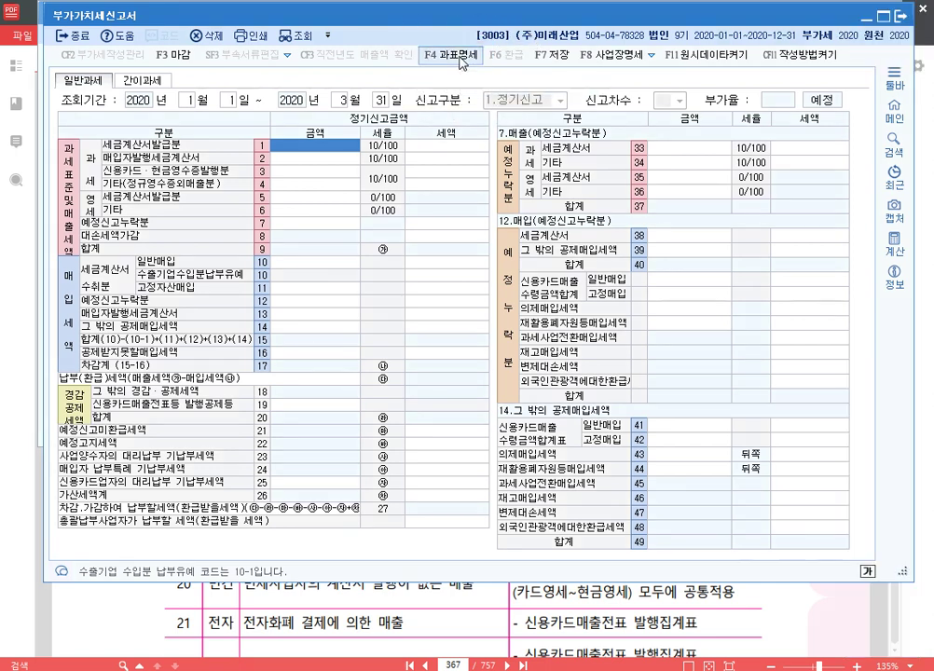
pyautogui.moveTo(460, 102); pyautogui.dragTo(462, 67)
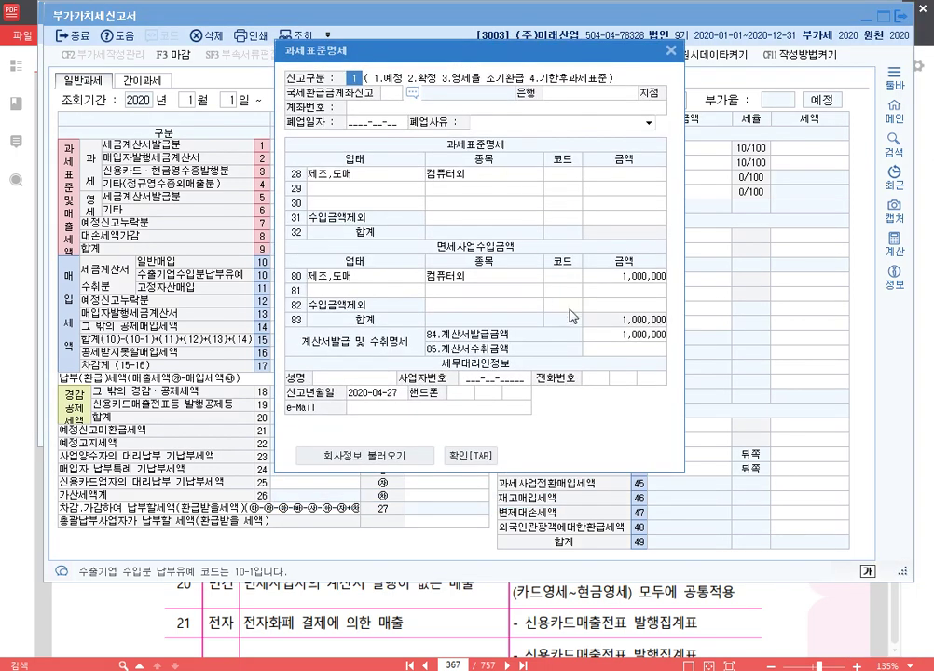
# Step: Draw red boxes around the 84.계산서발급금액 row, the 과세표준명세 section heading, and the dialog title
pyautogui.press('F12')
pyautogui.moveTo(426, 327)
pyautogui.mouseDown()
pyautogui.moveTo(655, 338)
pyautogui.moveTo(672, 347)
pyautogui.mouseUp()
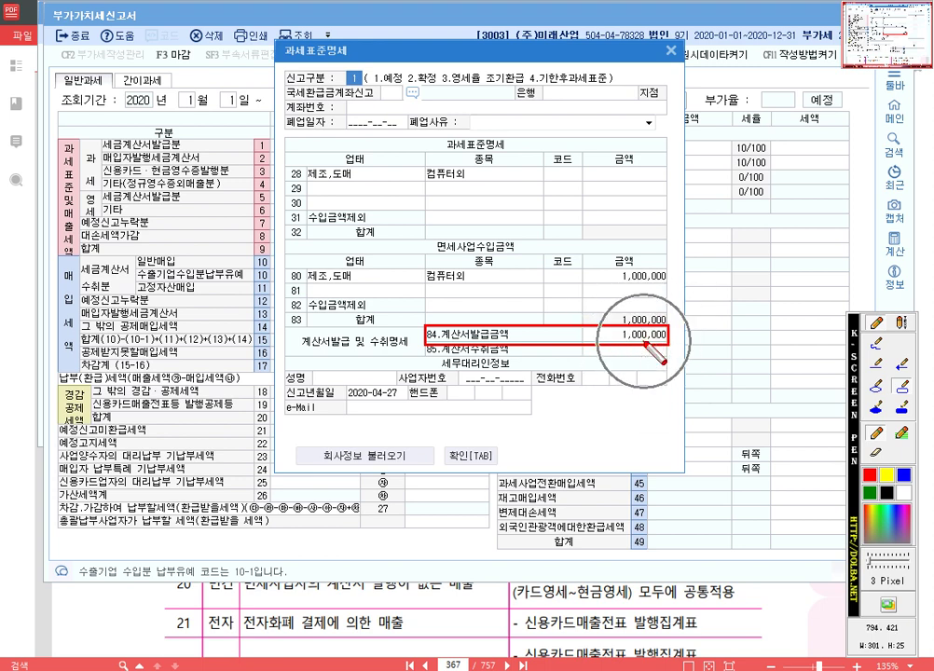
pyautogui.moveTo(439, 132)
pyautogui.mouseDown()
pyautogui.moveTo(486, 159)
pyautogui.moveTo(515, 157)
pyautogui.mouseUp()
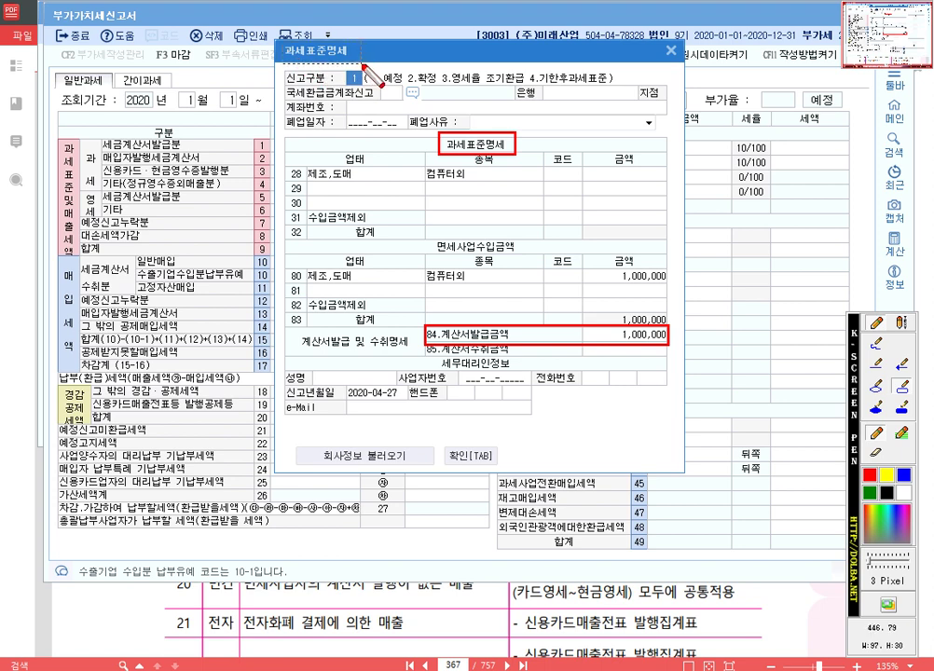
pyautogui.moveTo(362, 63); pyautogui.dragTo(281, 40)
# Step: Write the red text note 법인세법상 서식 beside the 과세표준명세 dialog title with the screen pen
pyautogui.click(901, 322)
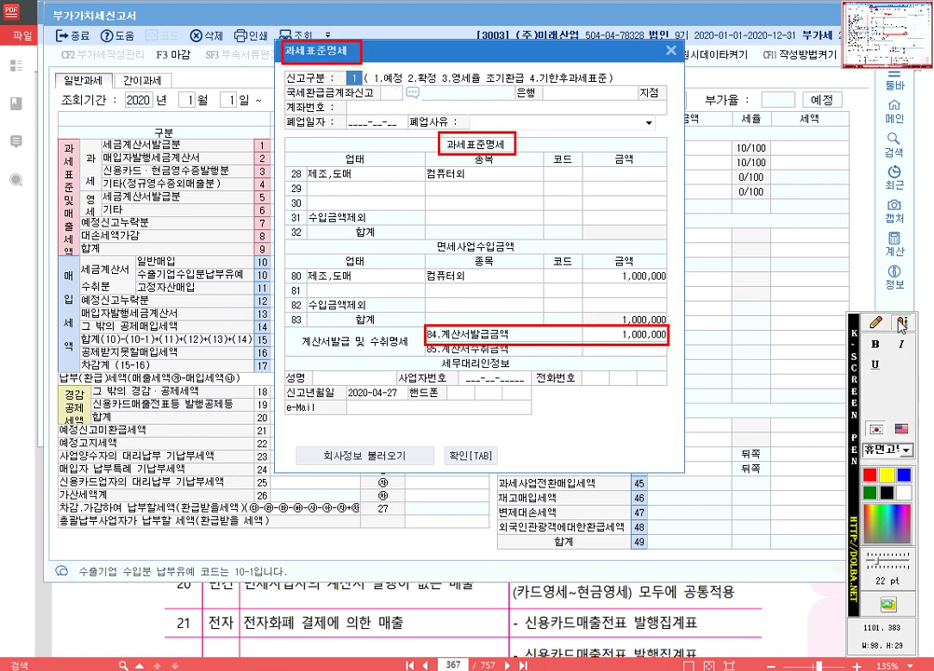
pyautogui.click(377, 54)
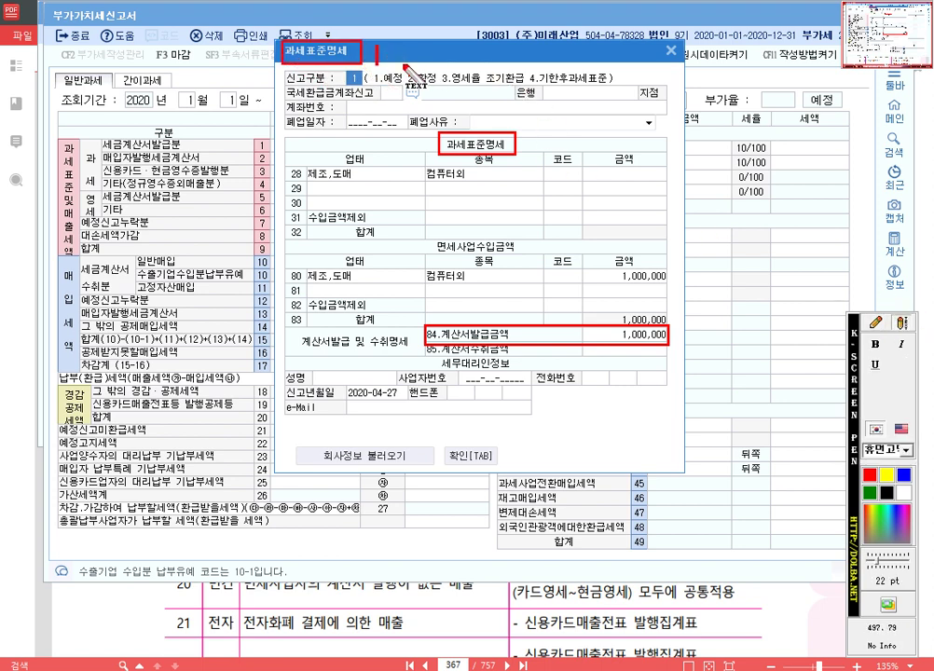
pyautogui.write('법인')
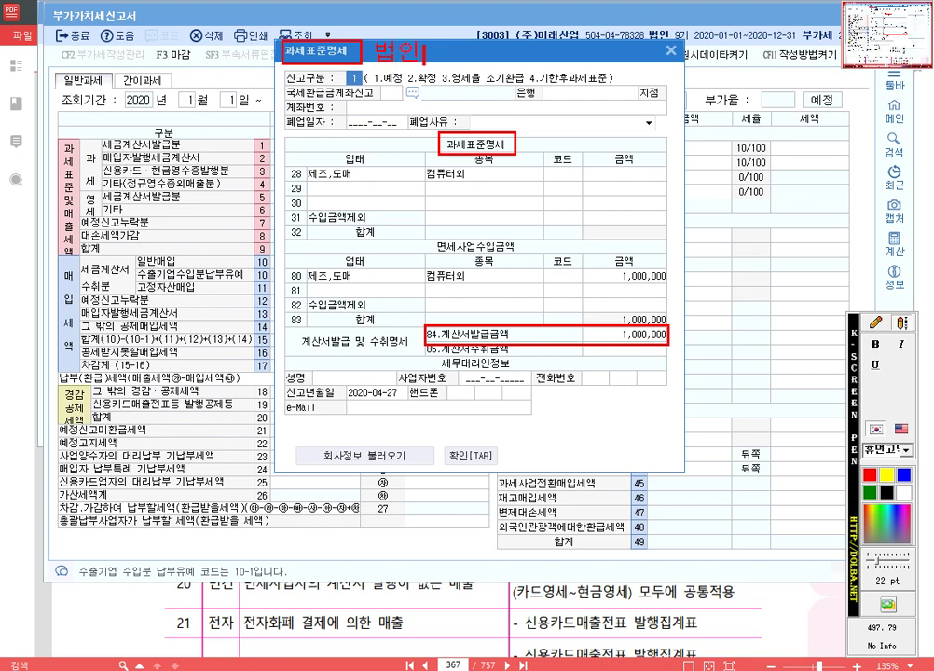
pyautogui.write('세법상 서식')
# Step: Draw red boxes around the 면세사업수입금액 heading and the row 80 amount, and clear all the pen marks
pyautogui.click(875, 324)
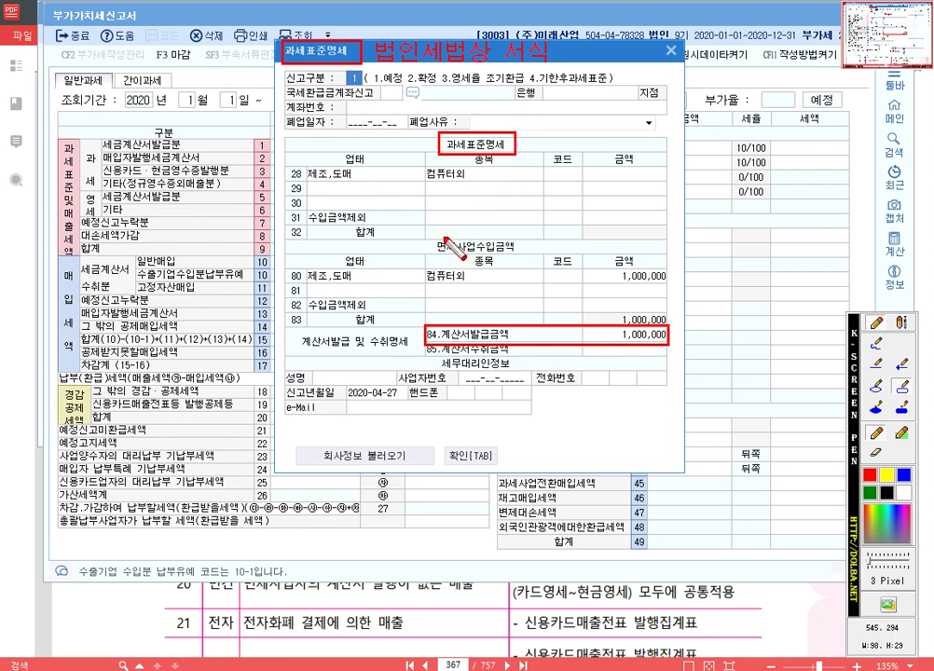
pyautogui.moveTo(432, 234); pyautogui.dragTo(519, 253)
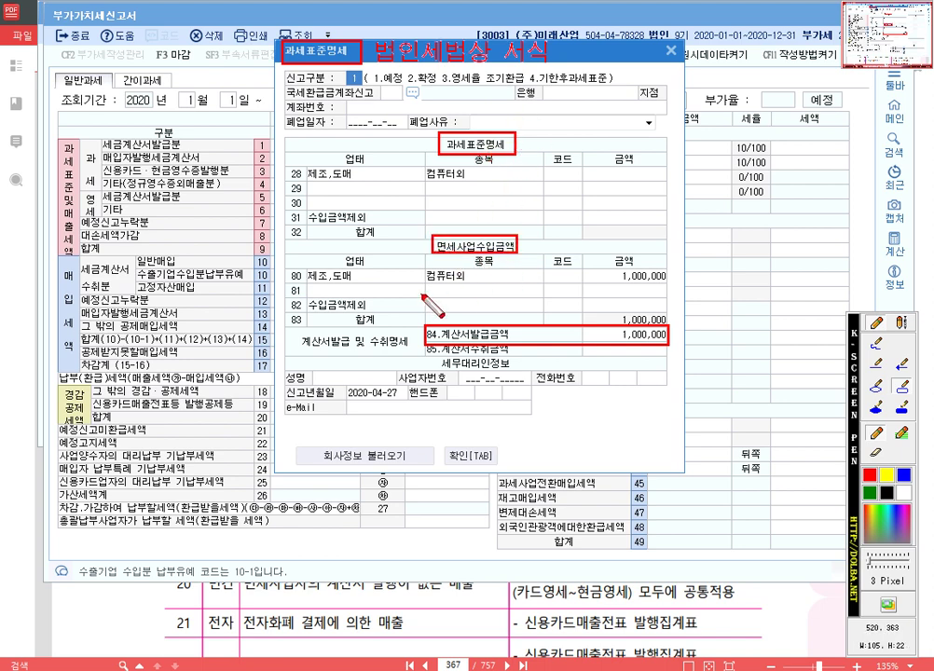
pyautogui.moveTo(580, 265); pyautogui.dragTo(676, 289)
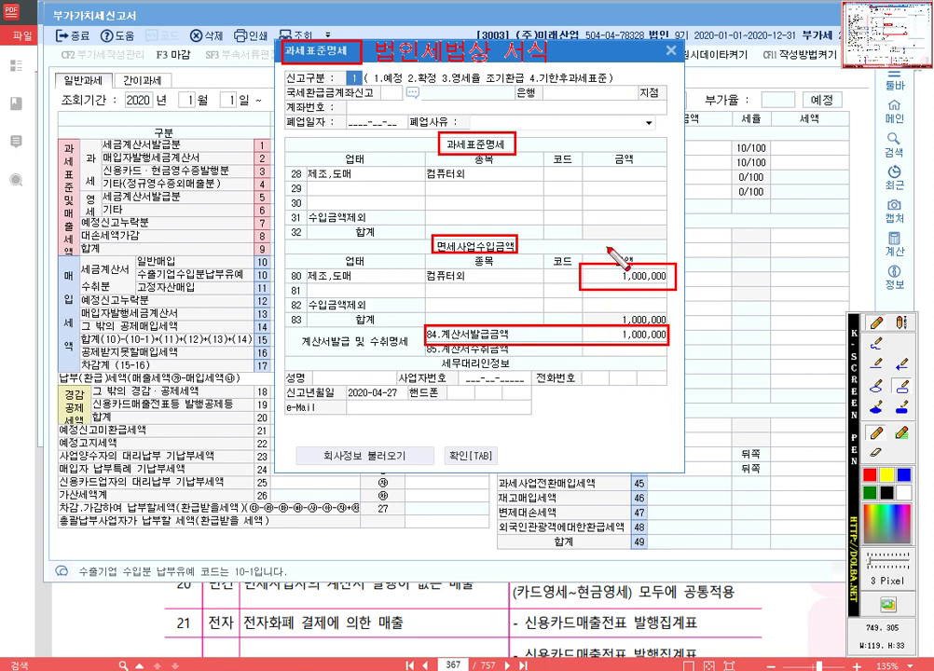
pyautogui.press('Escape')
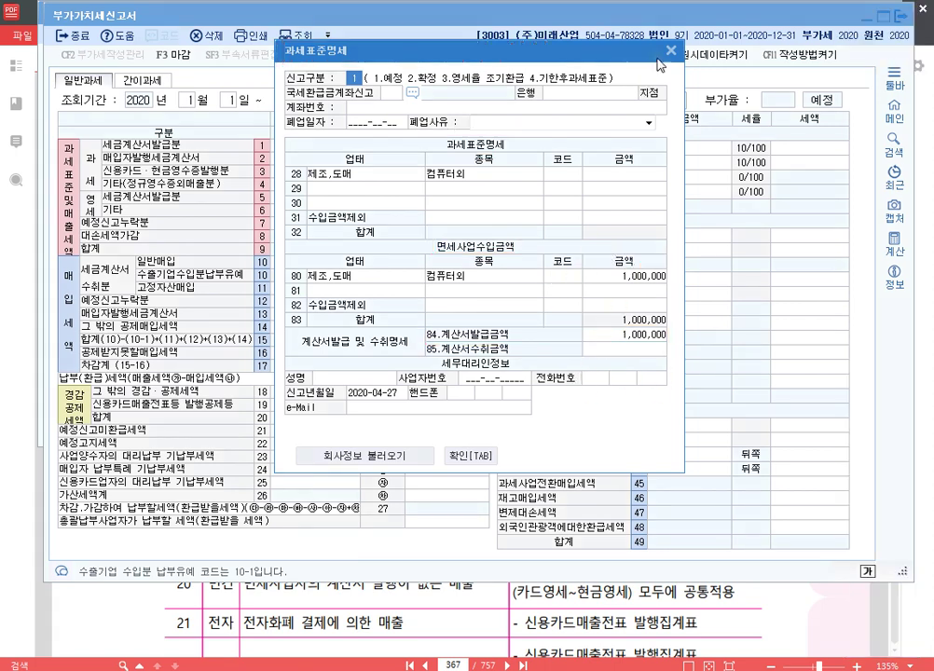
# Step: Close the 과세표준명세 dialog and draw a red box around 계산서합계표 in the 부가가치세 list of the main menu
pyautogui.click(471, 455)
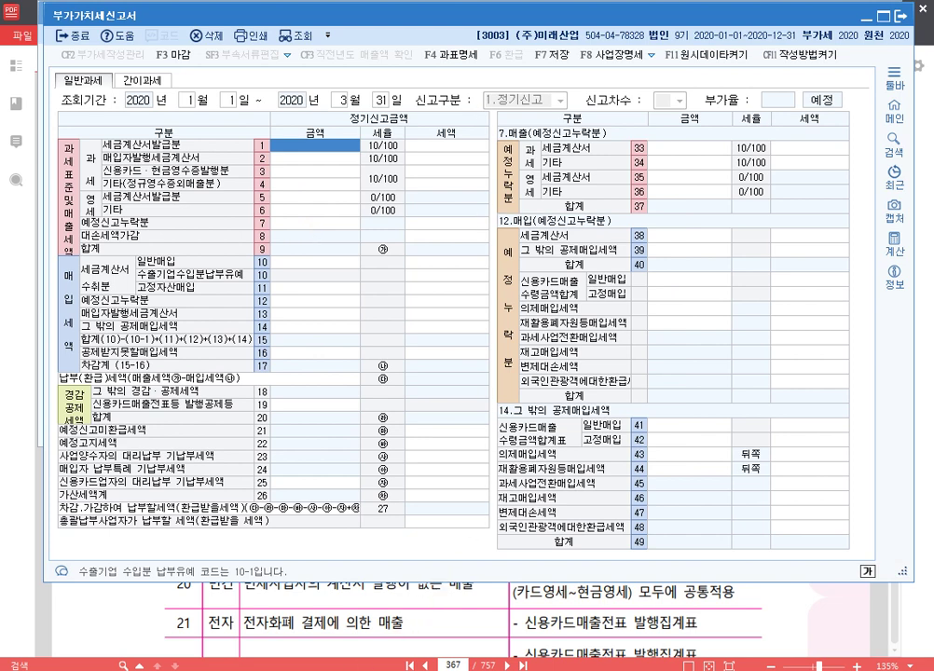
pyautogui.press('Escape')
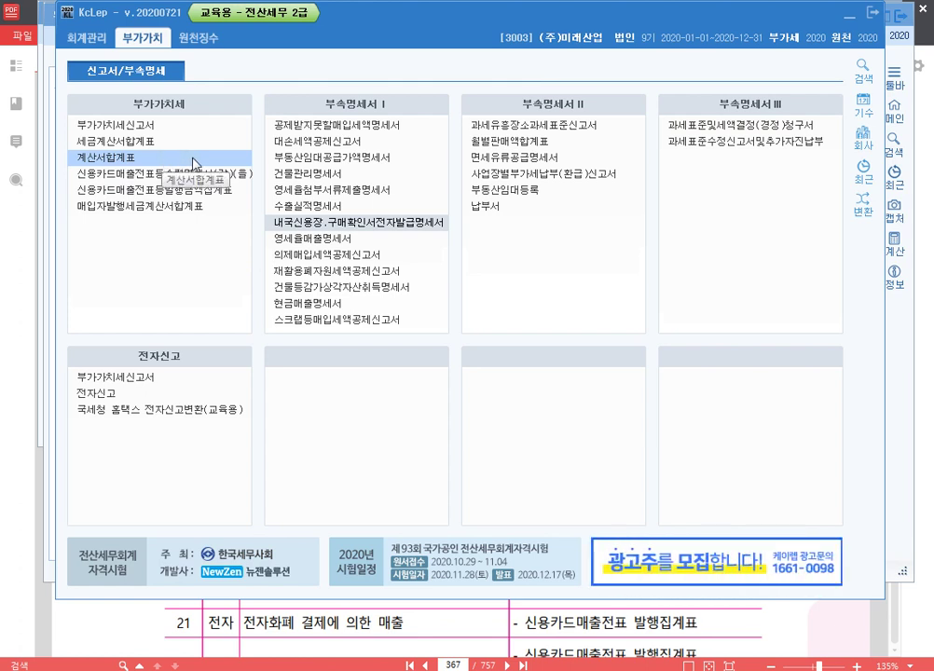
pyautogui.press('F9')
pyautogui.moveTo(65, 149); pyautogui.dragTo(253, 170)
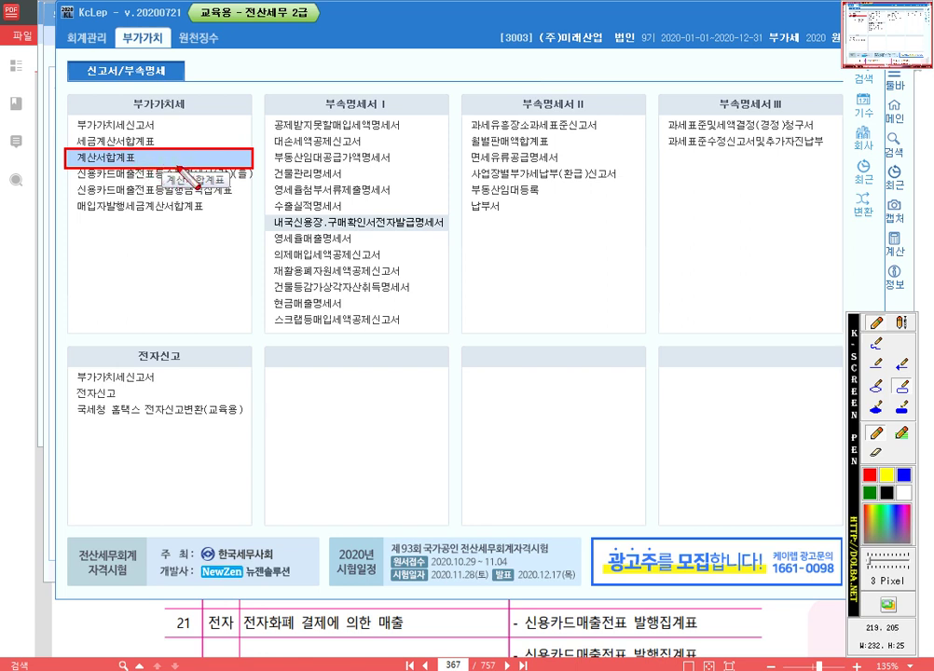
# Step: Open 계산서합계표 and query the sales side for 2020년 01월 to 2020년 03월
pyautogui.click(184, 157)
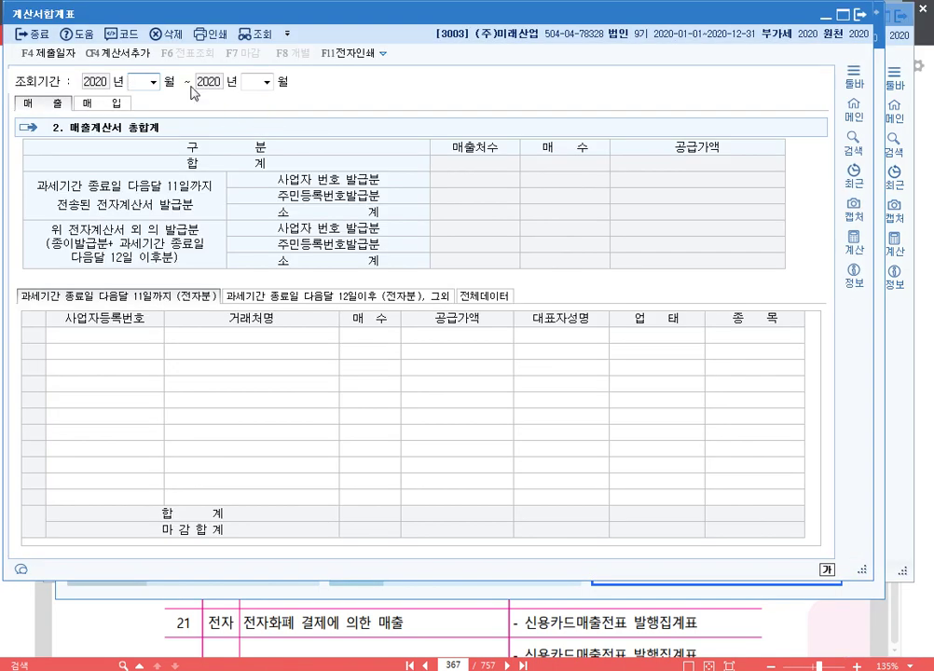
pyautogui.write('01')
pyautogui.press('Return')
pyautogui.write('03')
pyautogui.press('Return')
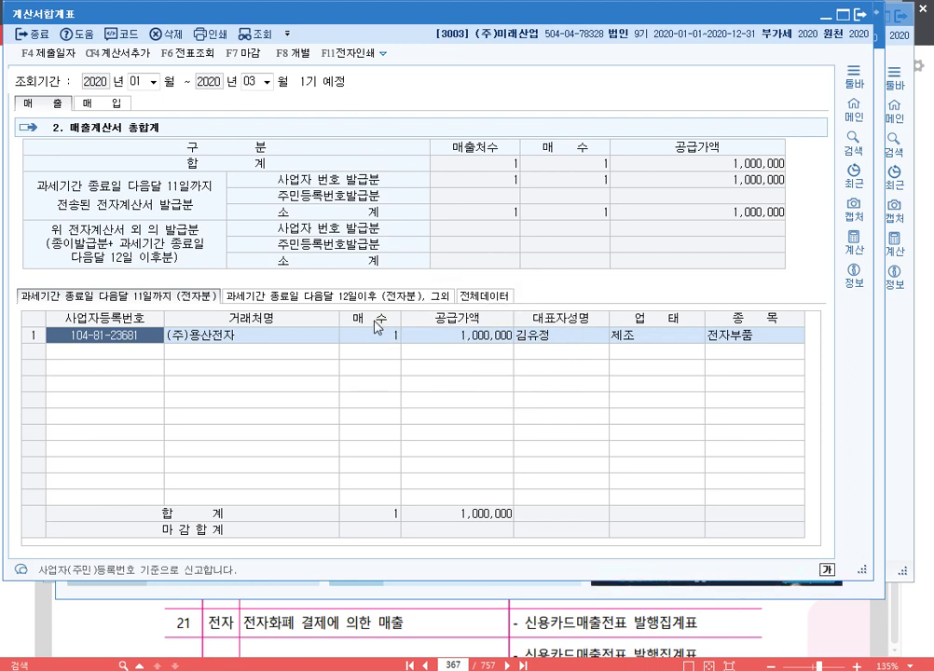
# Step: Compare the 다음달 12일이후 (전자분), 그외 list with the 다음달 11일까지 (전자분) list, and close 계산서합계표
pyautogui.click(334, 299)
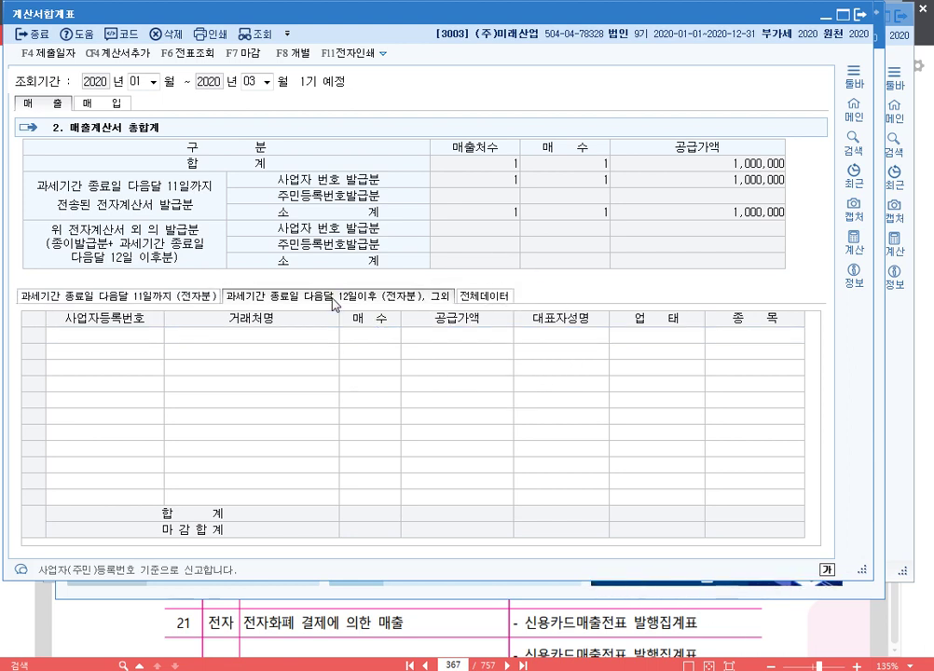
pyautogui.click(130, 296)
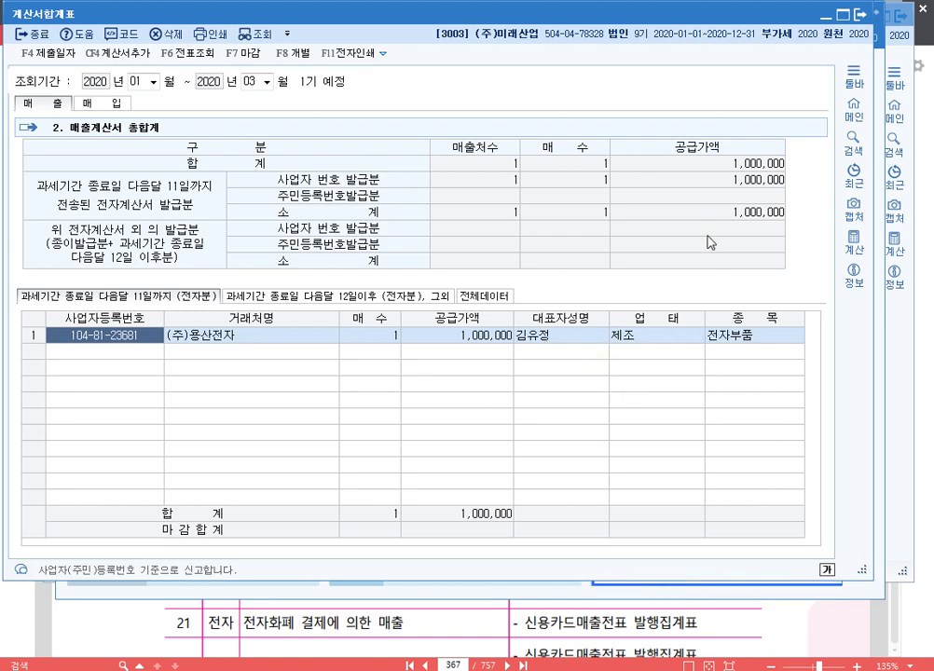
pyautogui.click(865, 21)
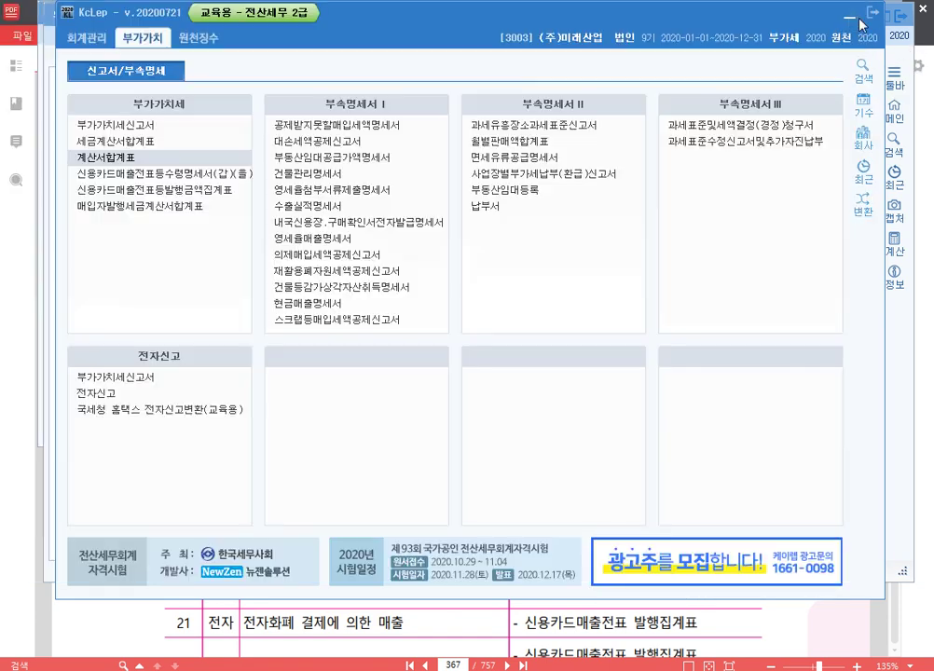
# Step: Switch to the textbook PDF and highlight the word 과세매출 in yellow in the 14 건별 row
pyautogui.click(698, 611)
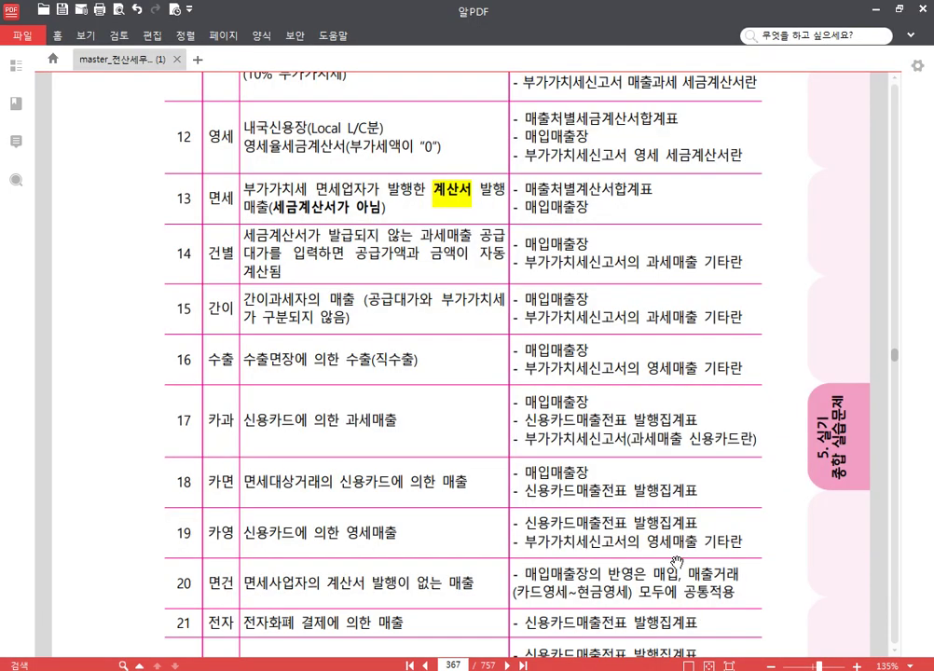
pyautogui.scroll(-1, 438, 372)
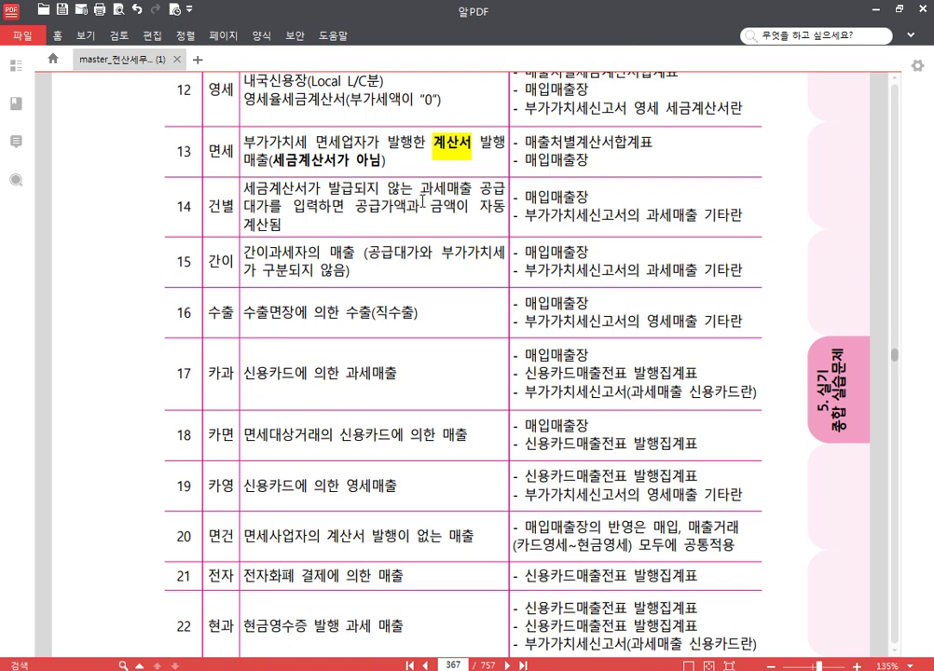
pyautogui.moveTo(419, 187); pyautogui.dragTo(472, 188)
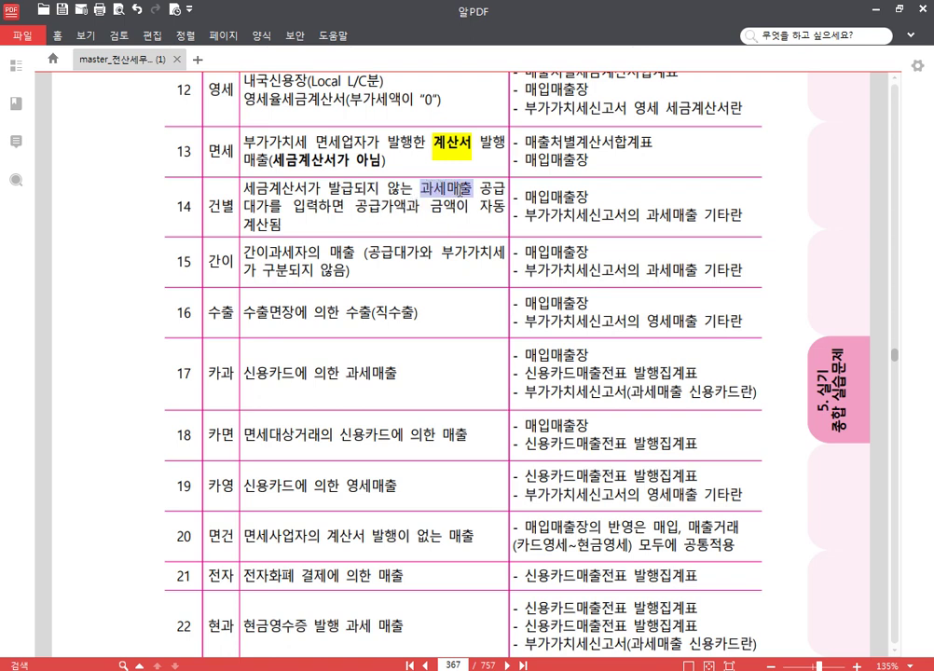
pyautogui.click(457, 163)
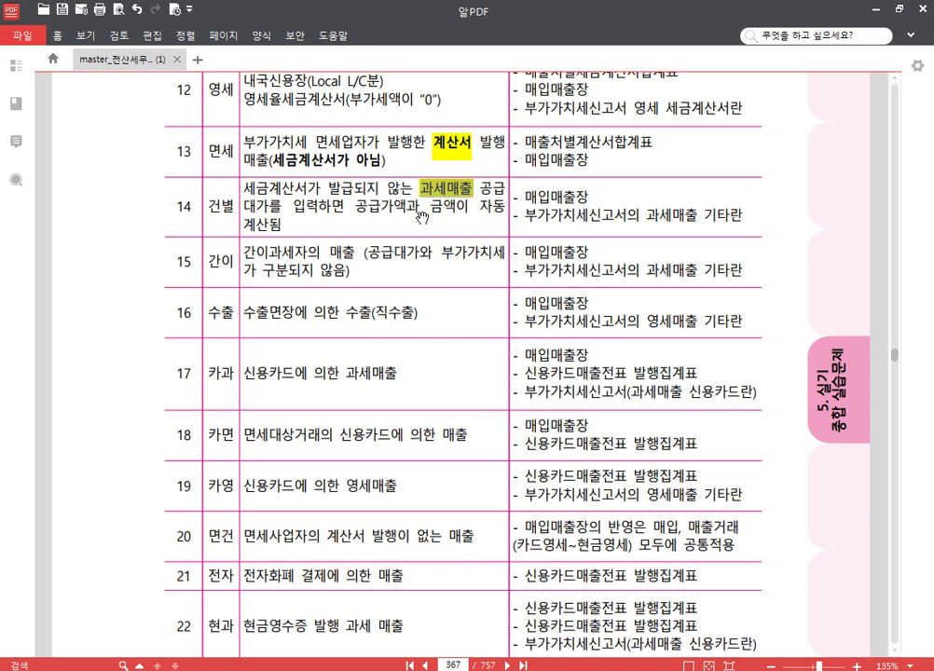
pyautogui.click(379, 190)
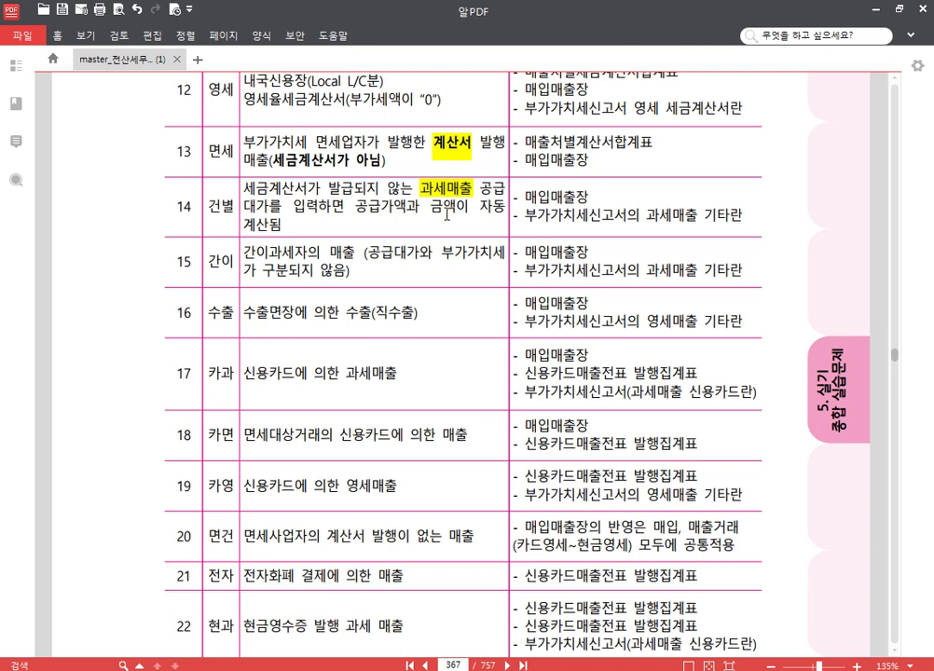
# Step: Write a three-line red pen note beside the 14 건별 row reading 무증빙, 간주공급 and 간주임대료
pyautogui.press('F9')
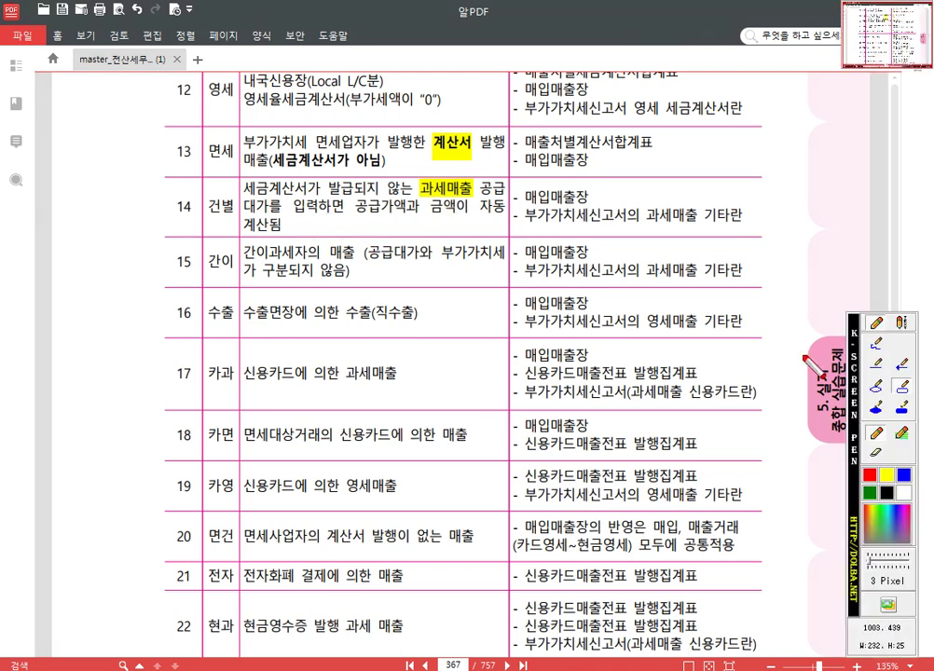
pyautogui.click(903, 322)
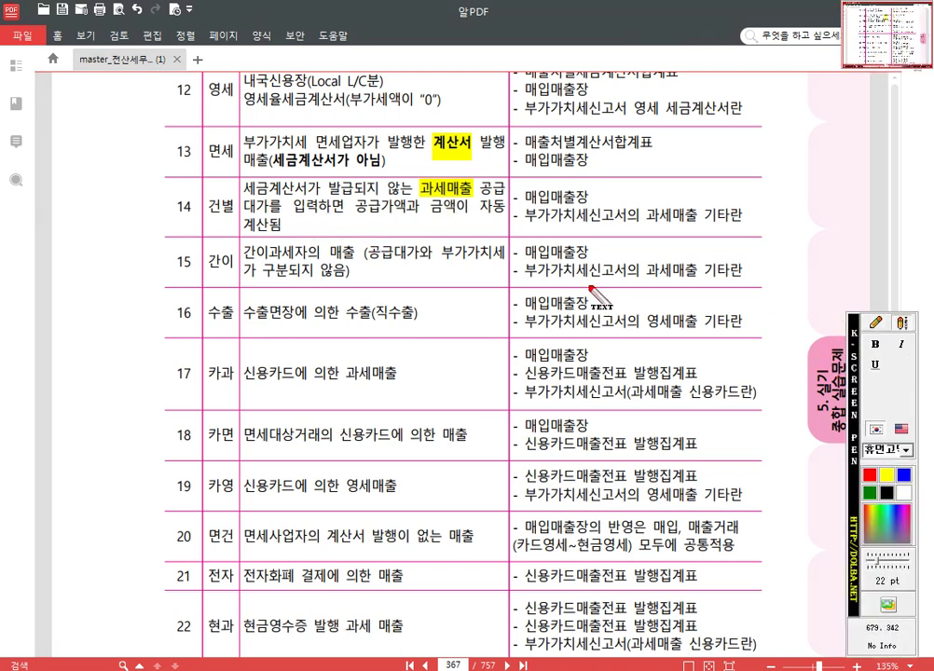
pyautogui.click(73, 194)
pyautogui.write('a')
pyautogui.press('BackSpace')
pyautogui.write('무즈')
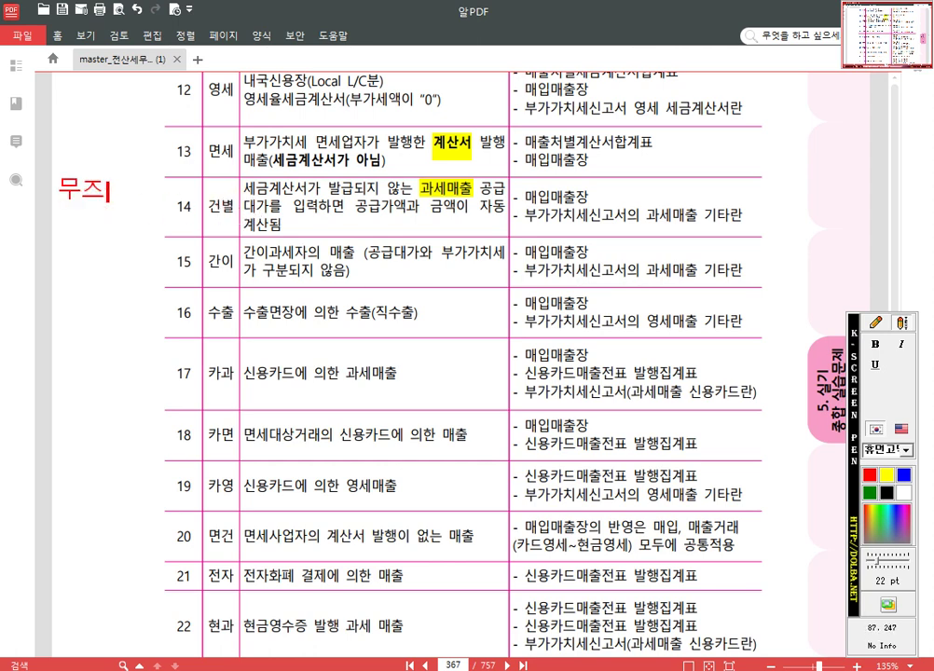
pyautogui.write('증빙')
pyautogui.press('Return')
pyautogui.write('간주공')
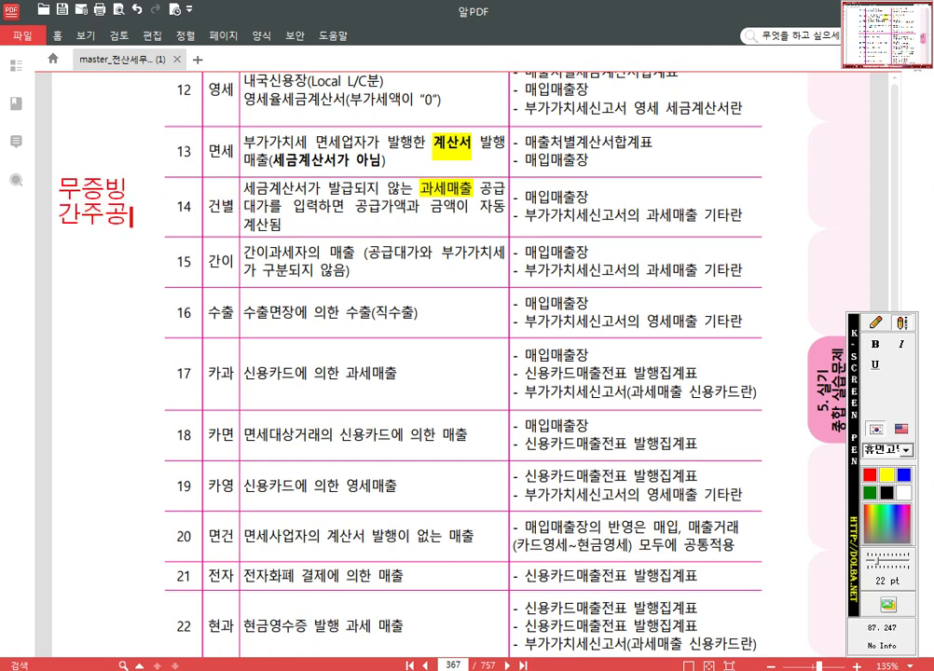
pyautogui.write('급')
pyautogui.press('Return')
pyautogui.write('가')
pyautogui.press('BackSpace')
pyautogui.write('간주임대료')
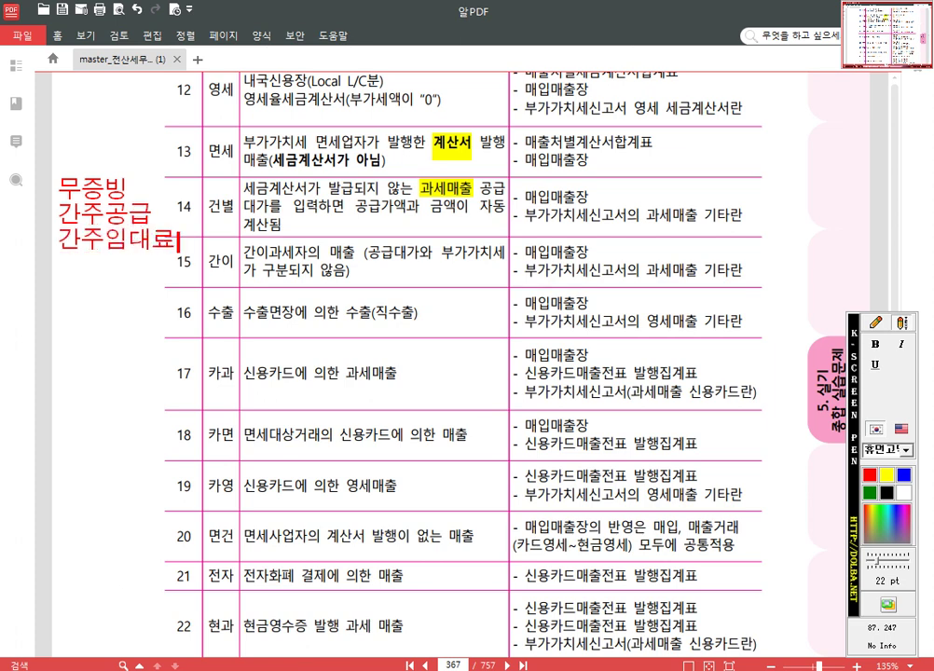
# Step: Draw a red box around the 14 건별 cells and clear the pen marks from the page
pyautogui.click(874, 323)
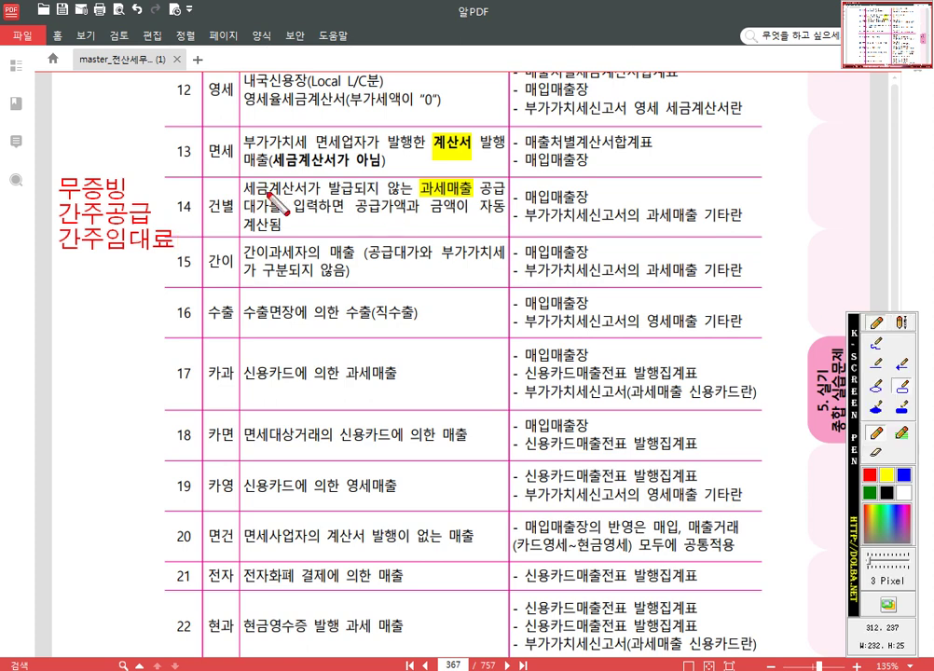
pyautogui.moveTo(170, 193); pyautogui.dragTo(239, 220)
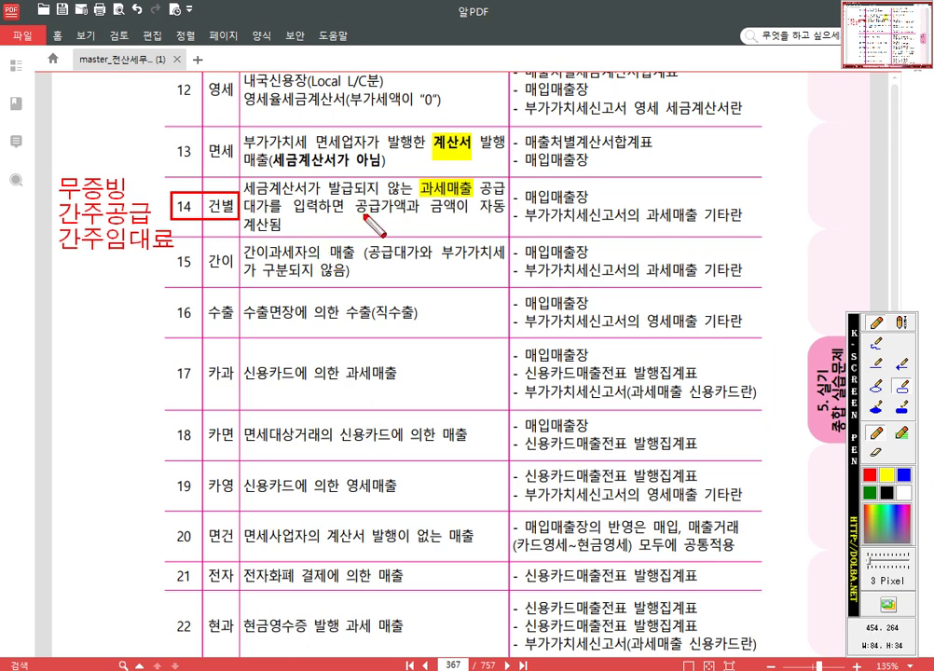
pyautogui.press('Escape')
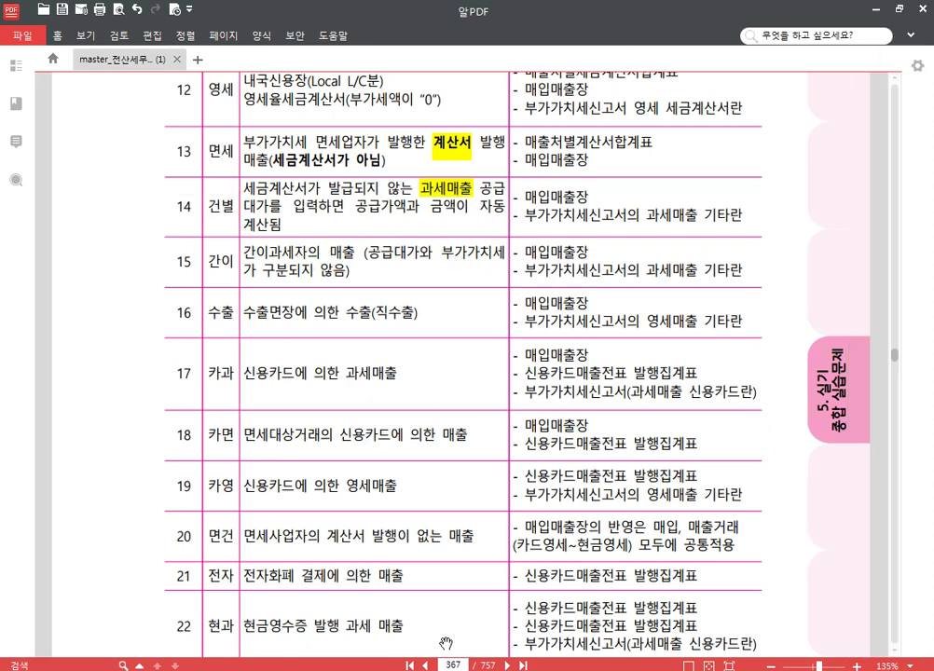
# Step: Return to 매입매출전표입력, change the sales voucher's 유형 to 14 건별, and select its 부가세 amount
pyautogui.click(373, 669)
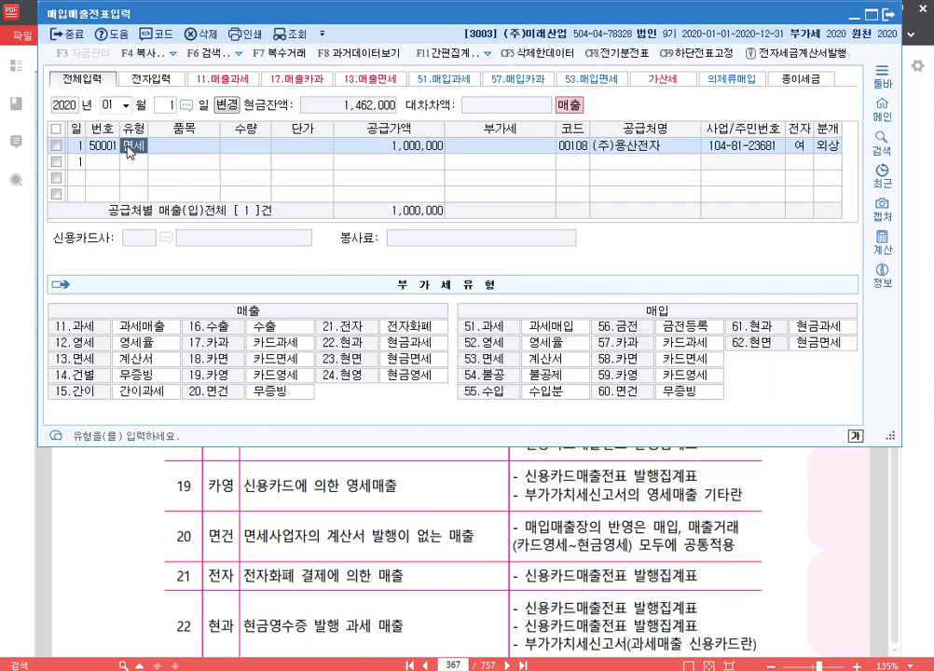
pyautogui.write('14')
pyautogui.press('Return')
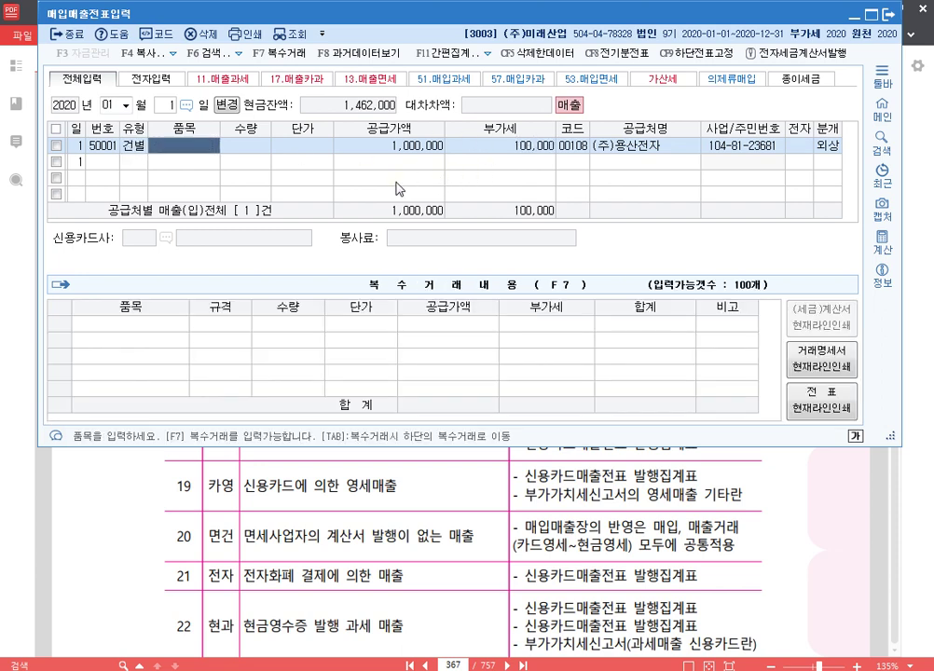
pyautogui.click(494, 146)
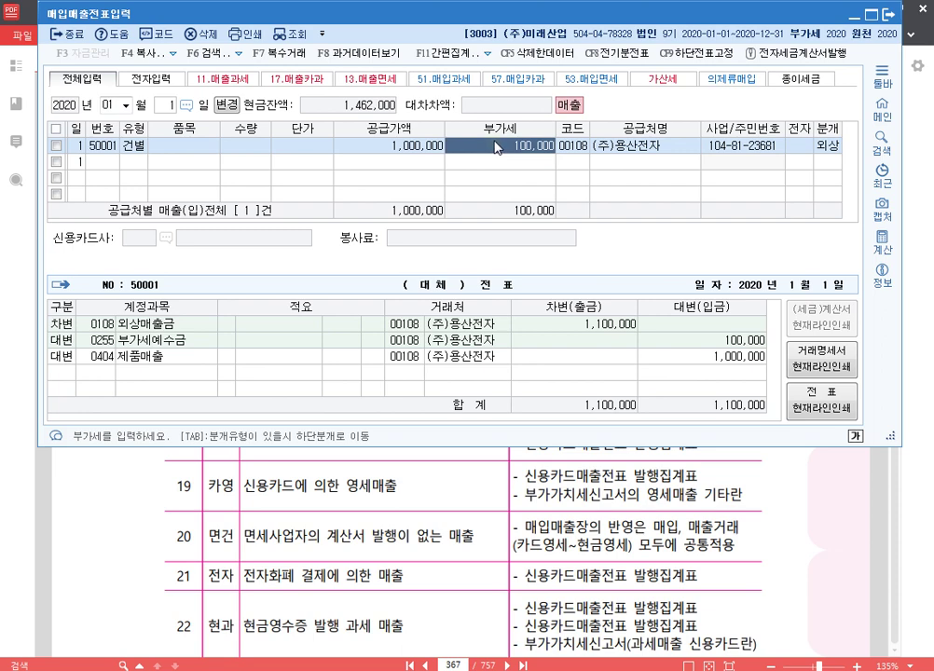
# Step: Switch to 부가가치세신고서, set the row 4 기타(정규영수증외매출분) amount to 1,000,000, and select that amount
pyautogui.click(139, 146)
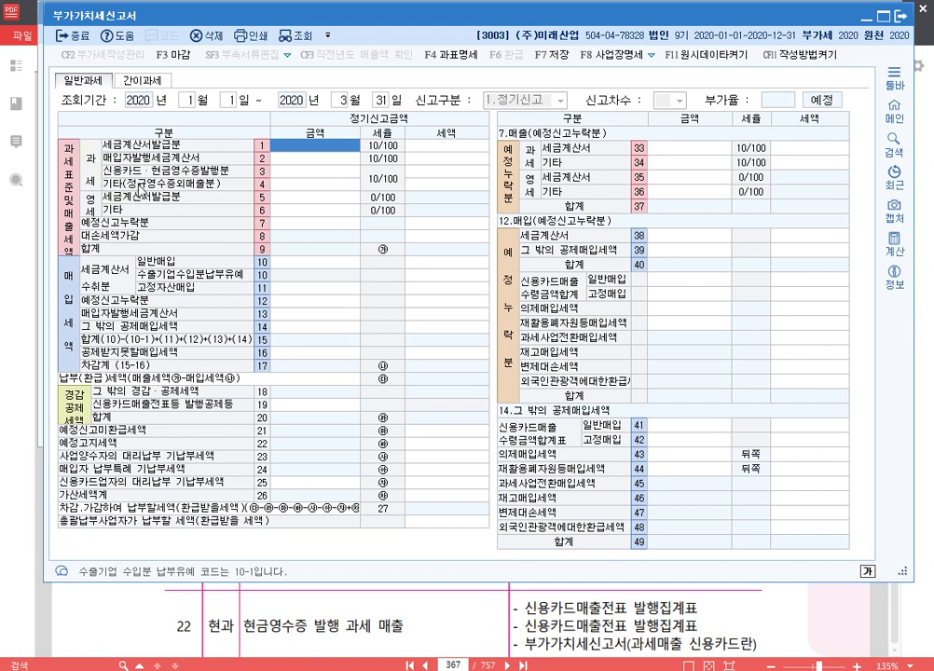
pyautogui.click(299, 186)
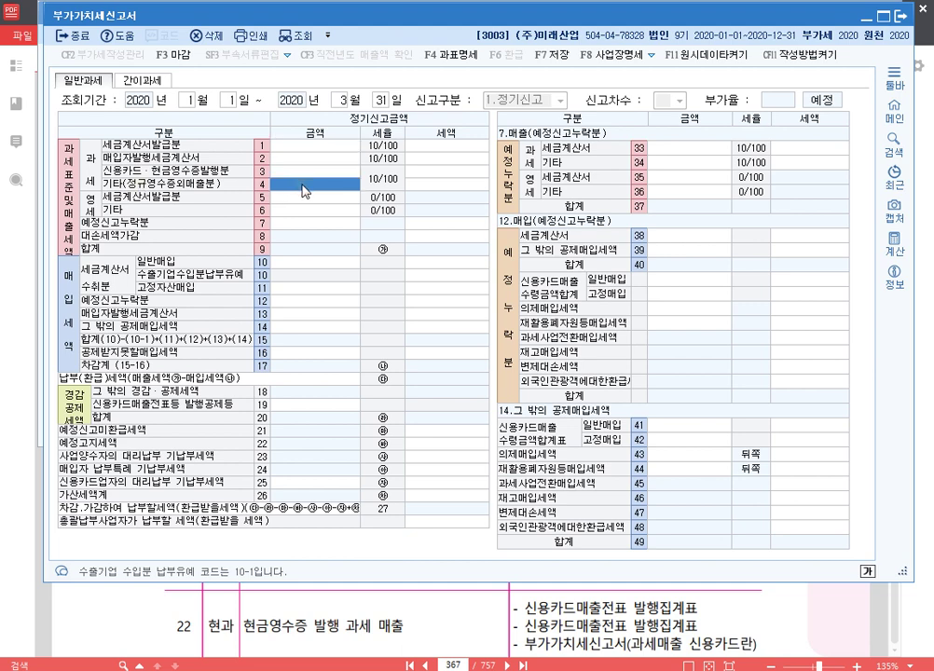
pyautogui.write('1000000')
pyautogui.press('Return')
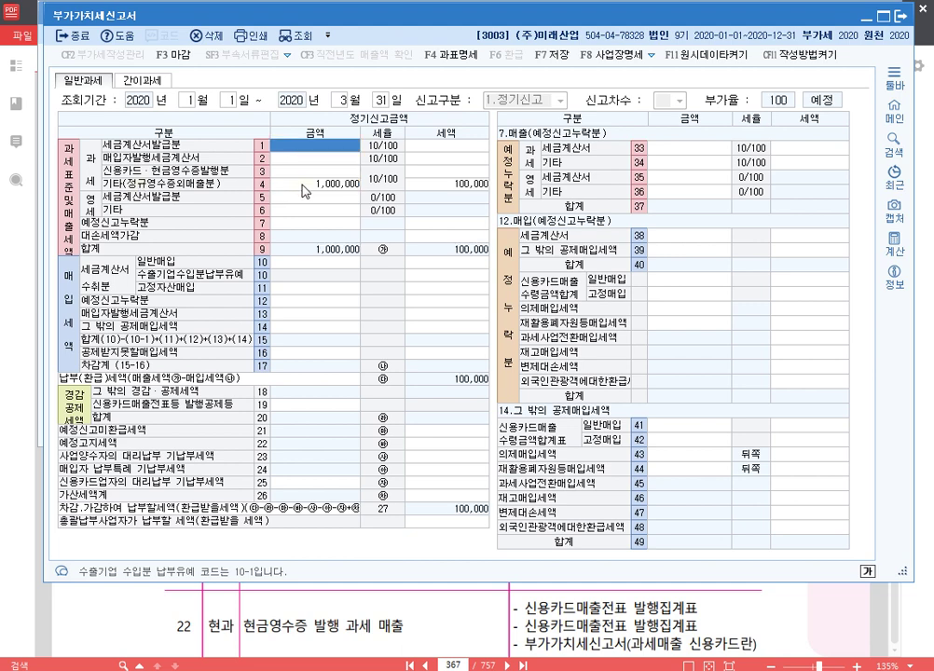
pyautogui.click(301, 186)
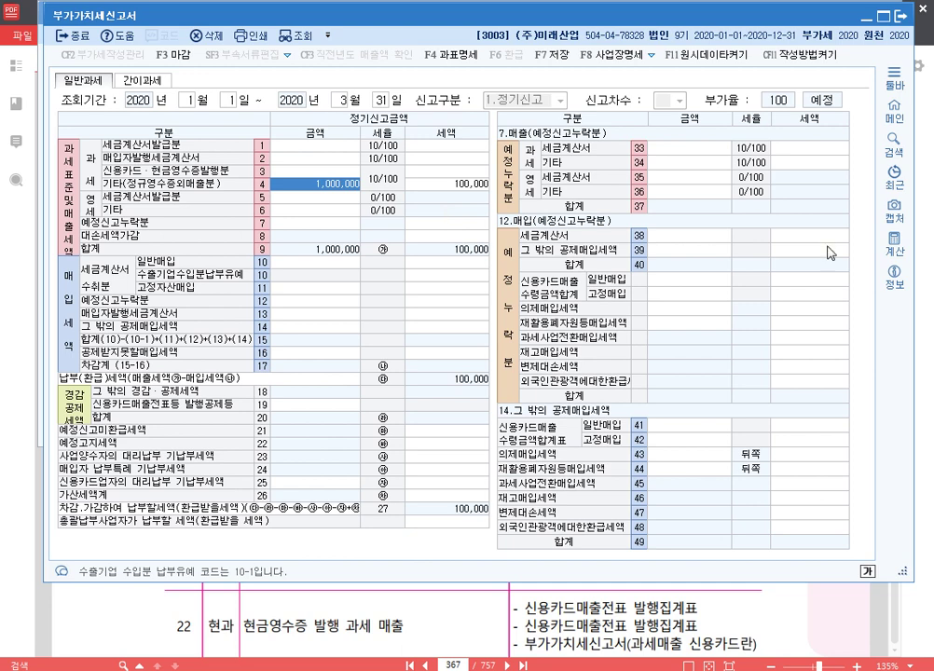
# Step: Review the PDF table's rows 15 간이 through 24 현영, then return to 부가가치세신고서 and select the row 6 영세 기타 amount
pyautogui.click(727, 616)
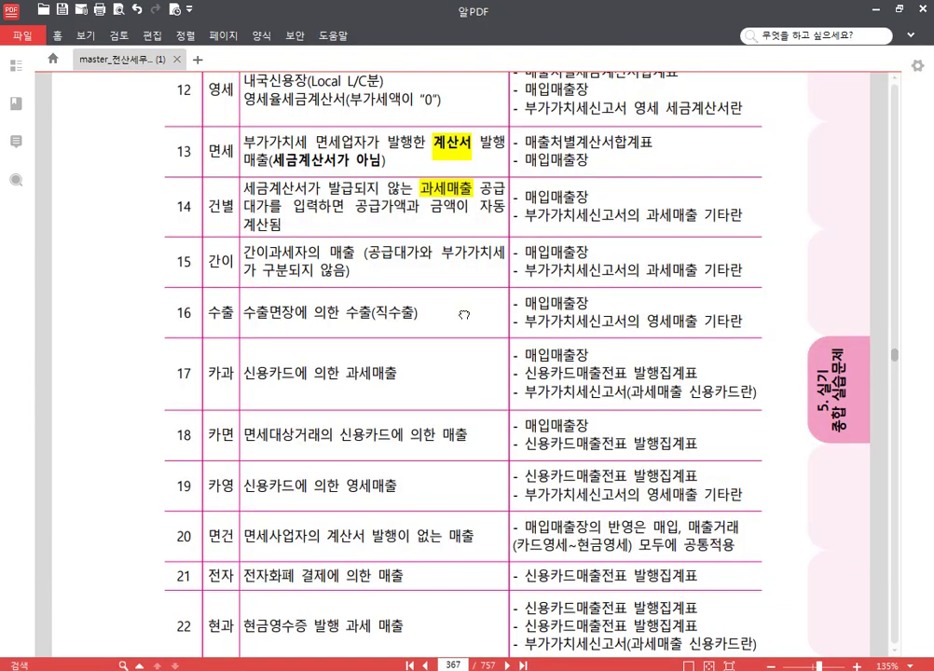
pyautogui.scroll(-3, 464, 315)
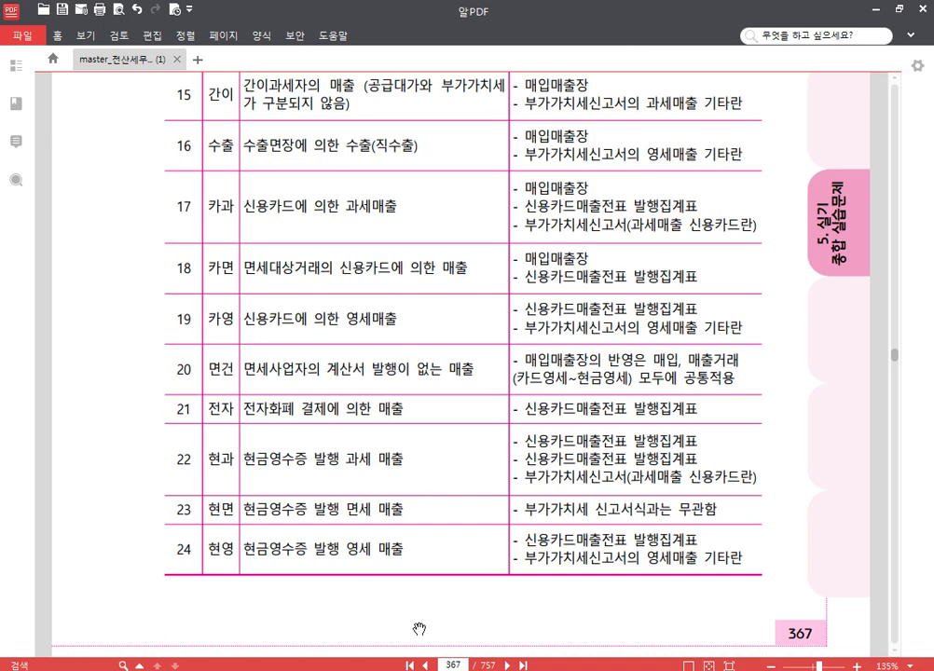
pyautogui.hotkey('alt', 'Tab')
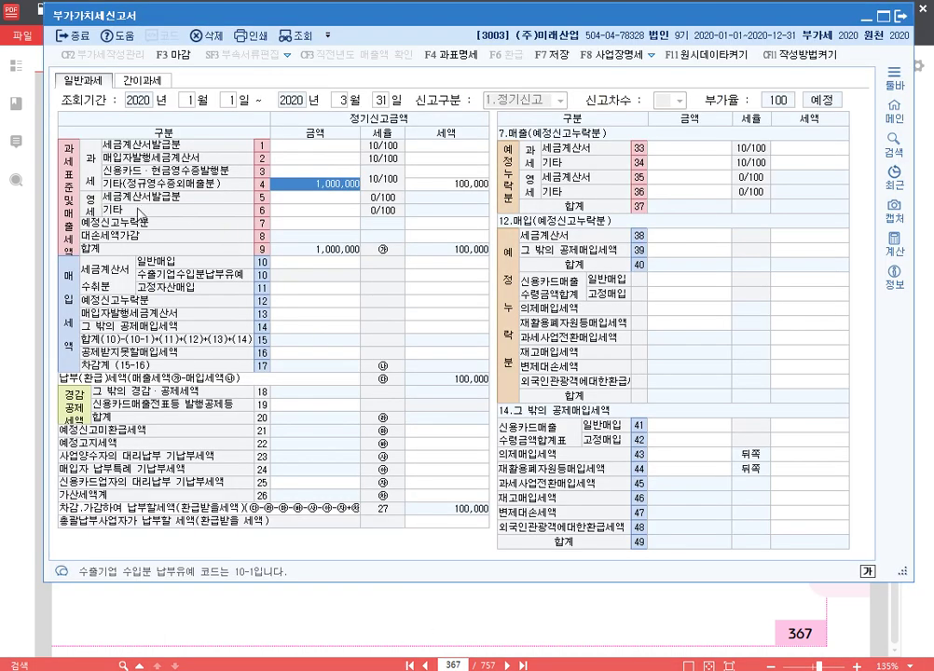
pyautogui.click(338, 212)
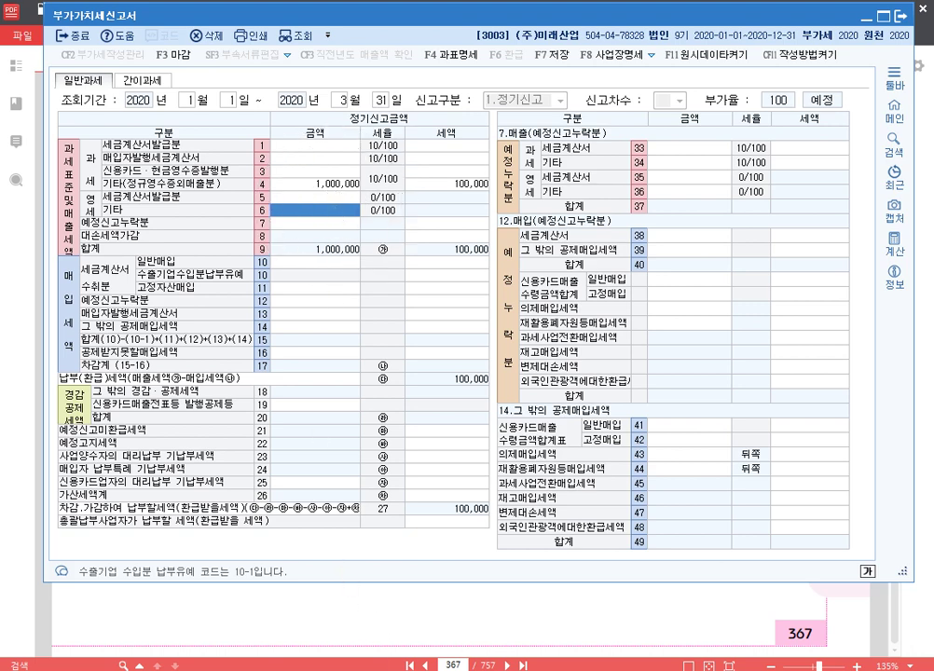
# Step: Return to 매입매출전표입력 and change the sales voucher's 유형 to 16 수출
pyautogui.moveTo(353, 670)
pyautogui.click(338, 602)
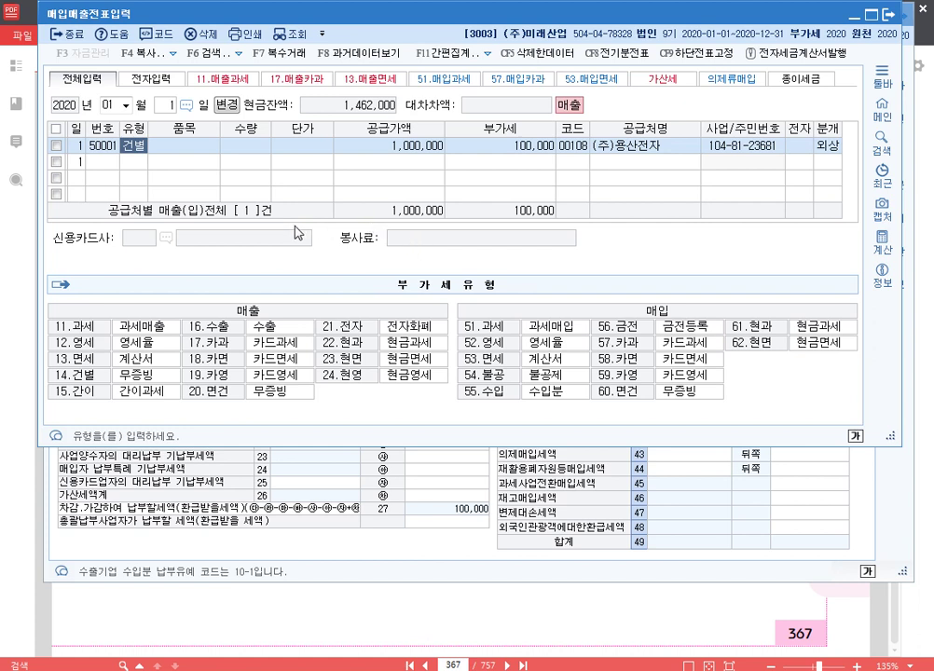
pyautogui.write('16')
pyautogui.press('Return')
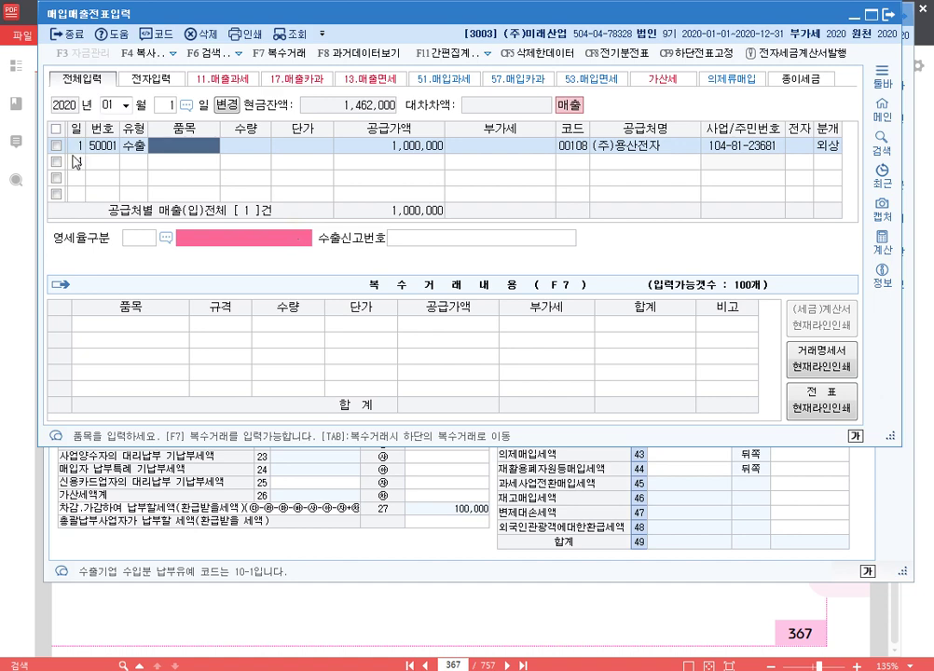
# Step: Open the 영세율구분 code list, draw a red box around codes 6 and 7, and clear the mark
pyautogui.click(142, 240)
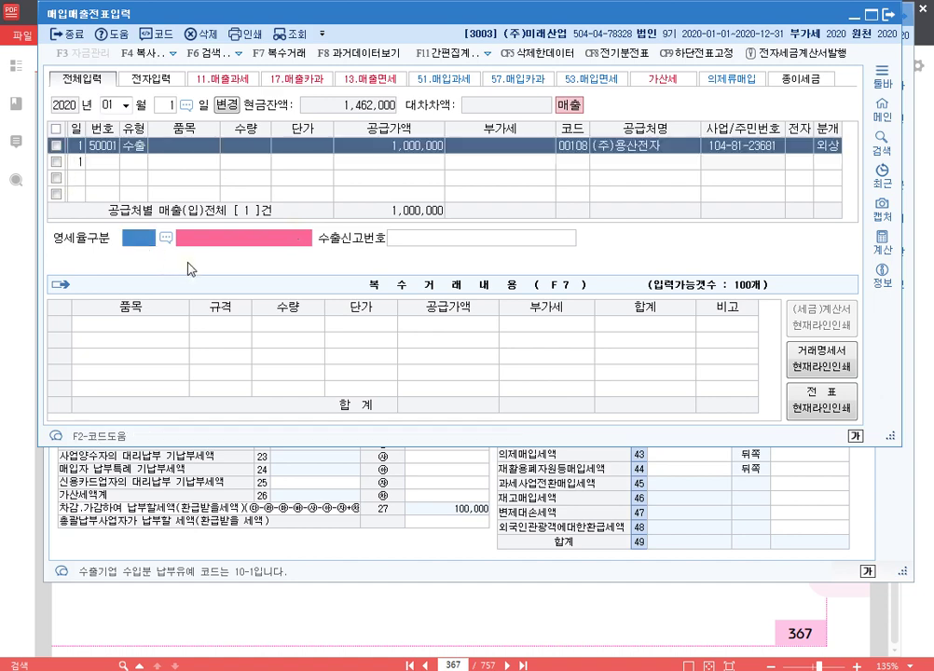
pyautogui.press('F2')
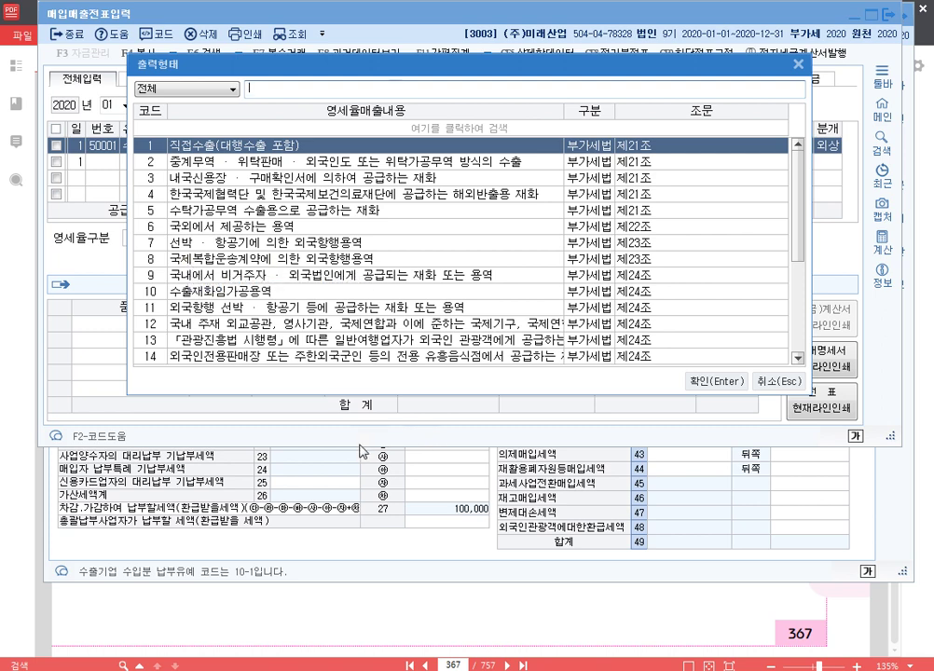
pyautogui.press('F12')
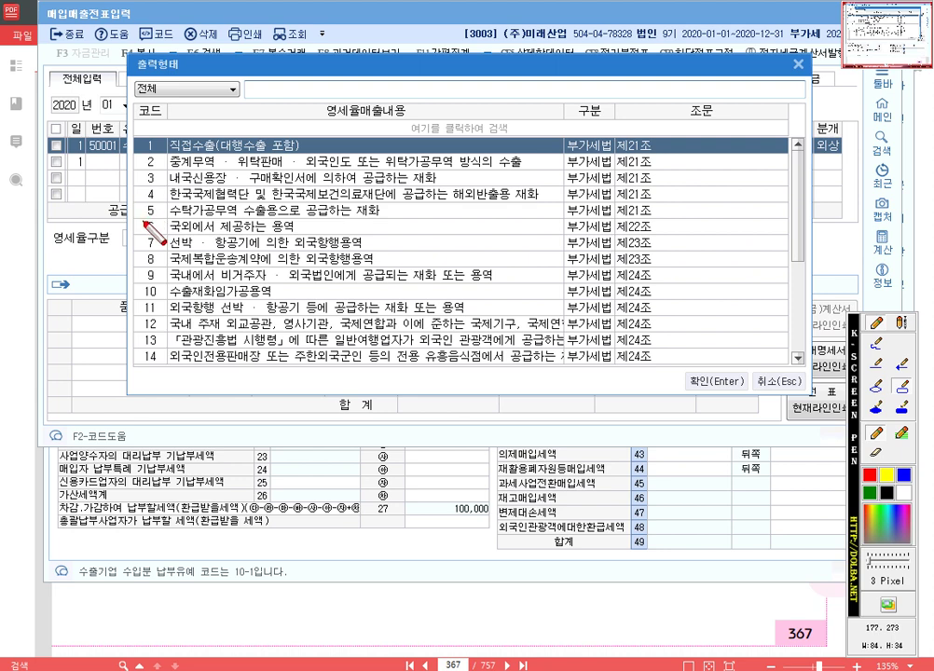
pyautogui.moveTo(136, 220)
pyautogui.mouseDown()
pyautogui.moveTo(419, 270)
pyautogui.moveTo(514, 253)
pyautogui.mouseUp()
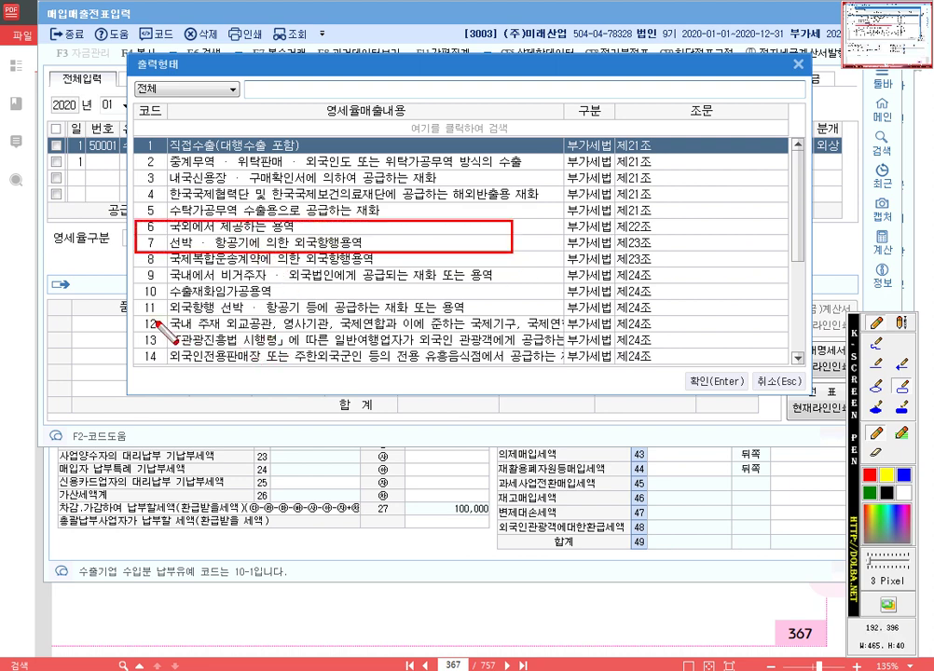
pyautogui.press('Escape')
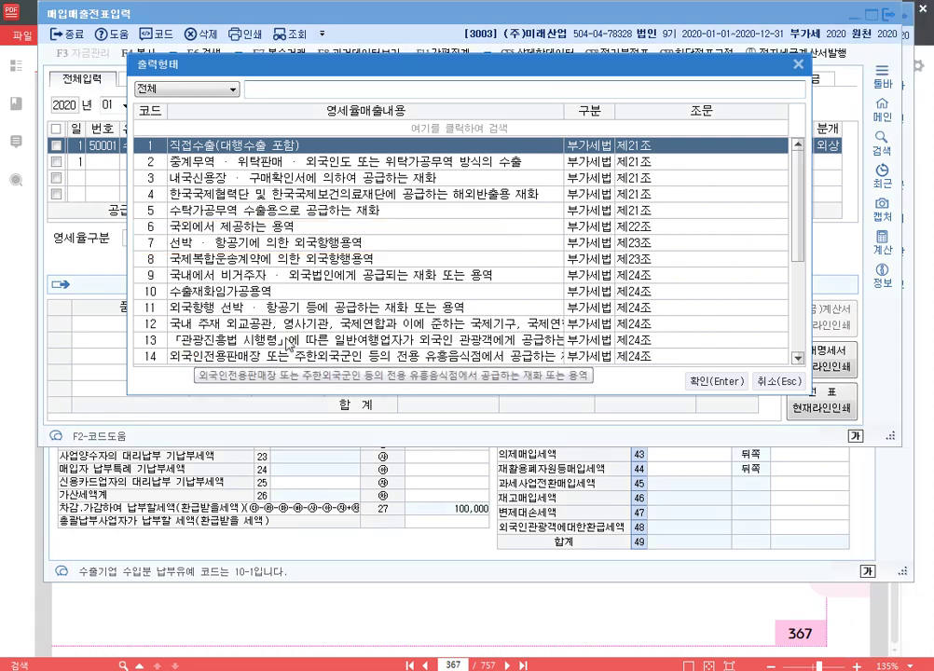
# Step: Set 영세율구분 to 1 직접수출(대행수출 포함), leave 수출신고번호 blank, and select the voucher's 공급가액 amount
pyautogui.press('Return')
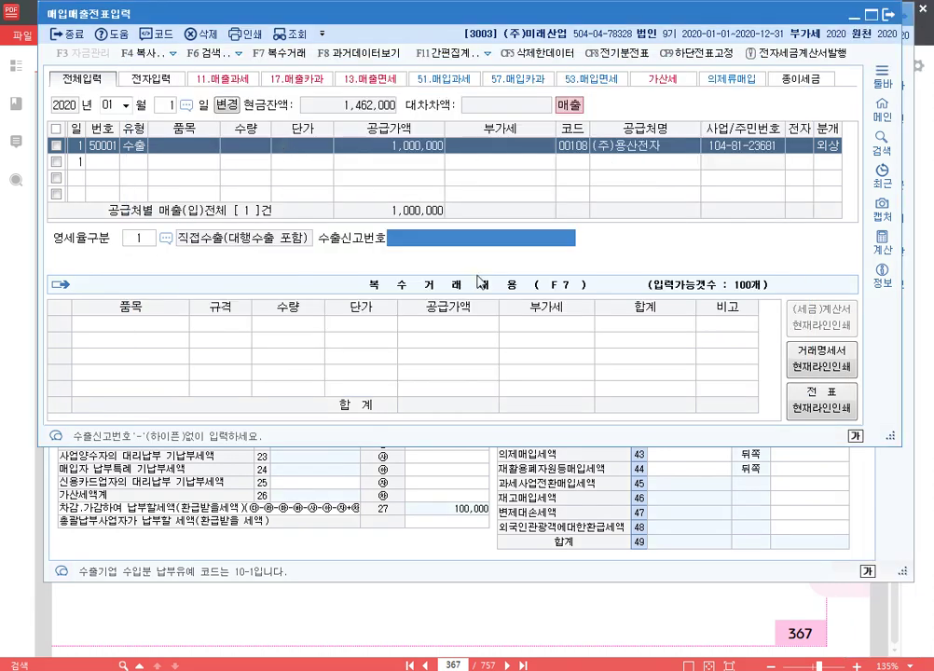
pyautogui.press('Return')
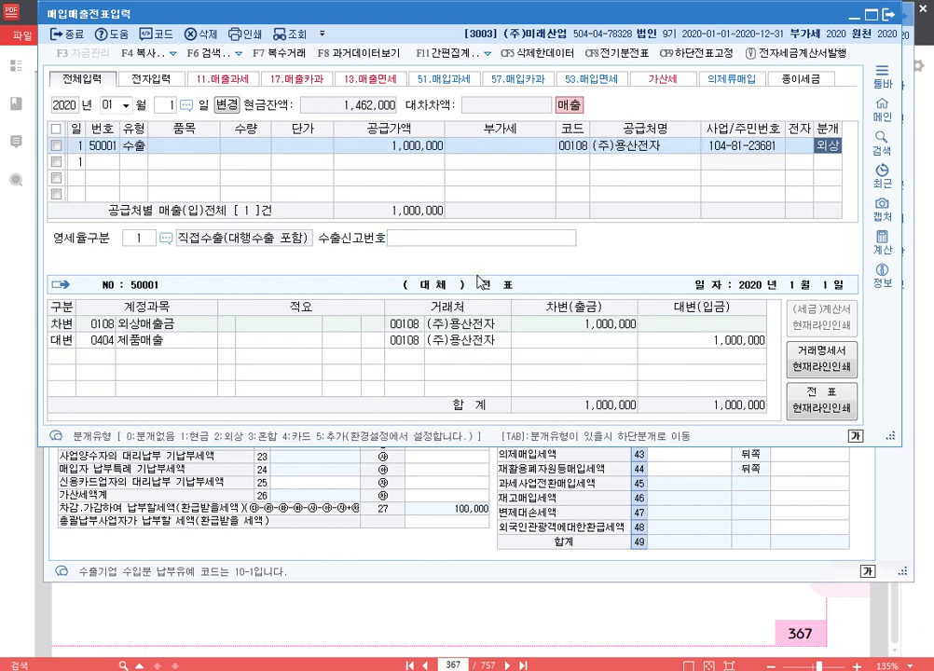
pyautogui.click(366, 146)
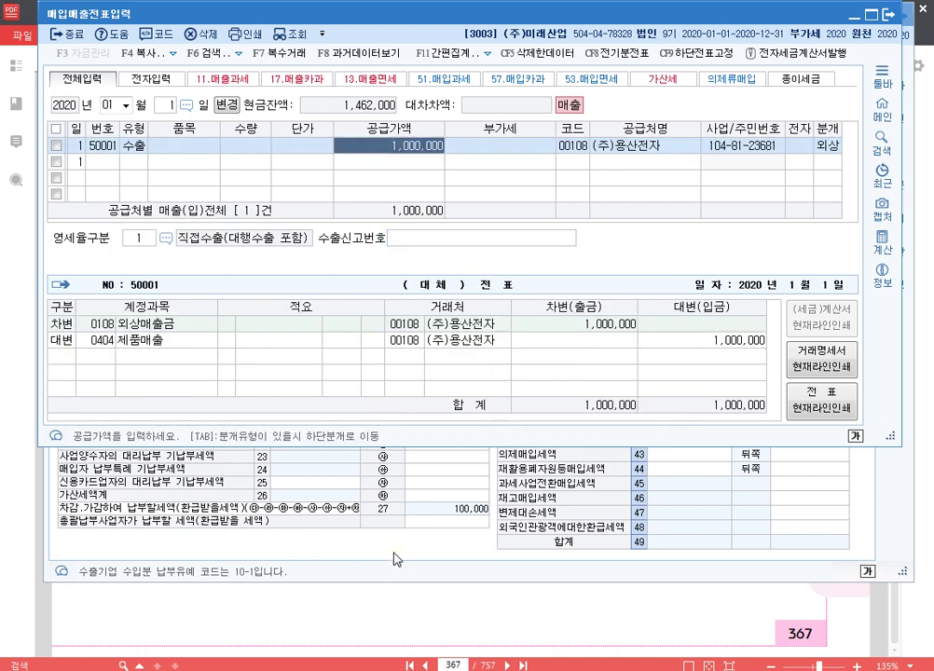
# Step: Reload 부가가치세신고서 with the export voucher data and select the row 6 영세 기타 amount
pyautogui.press('Escape')
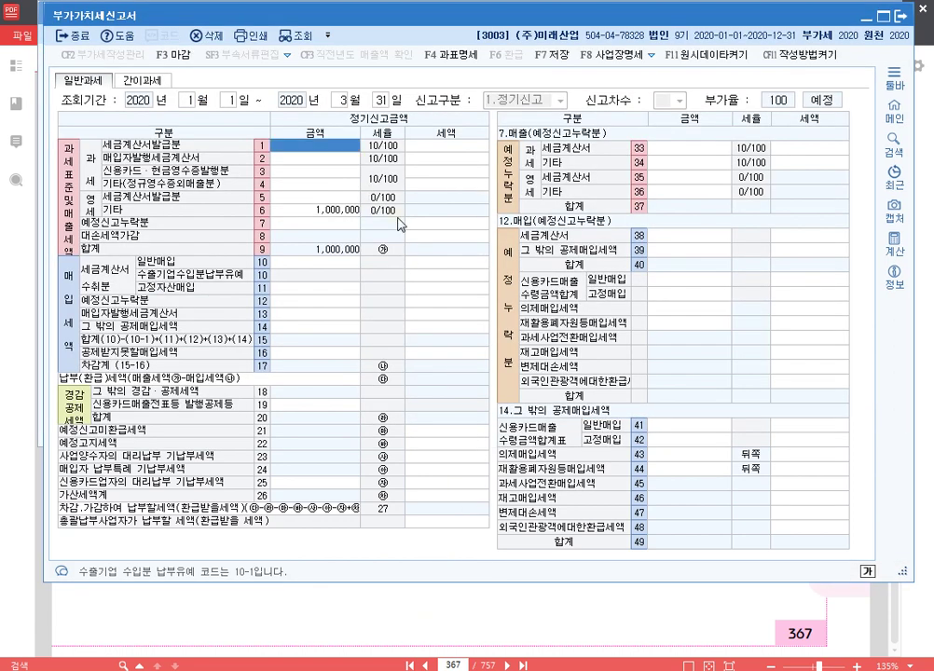
pyautogui.click(332, 212)
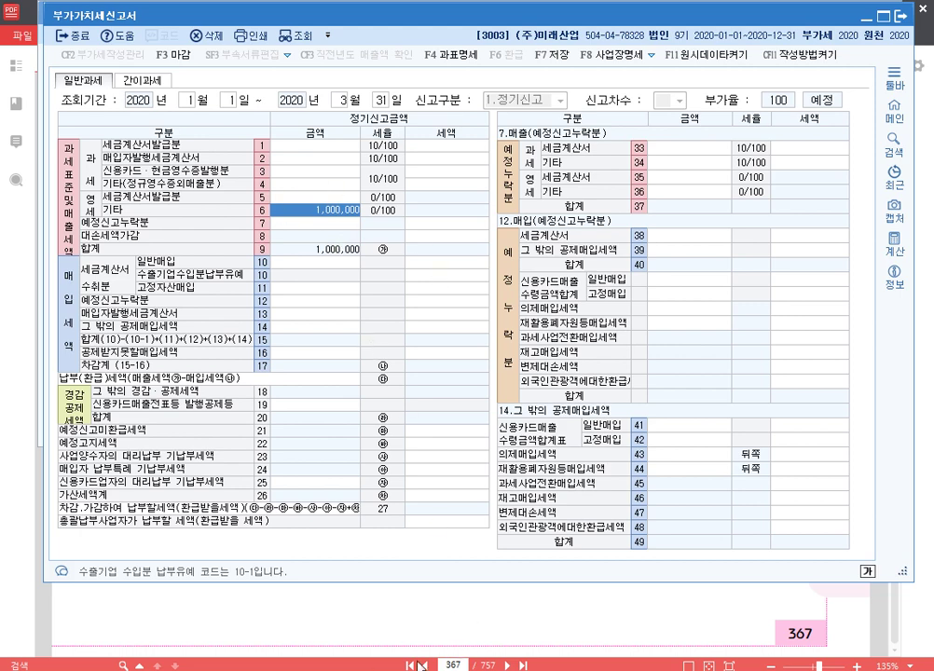
pyautogui.hotkey('alt', 'Tab')
pyautogui.hotkey('alt', 'Tab')
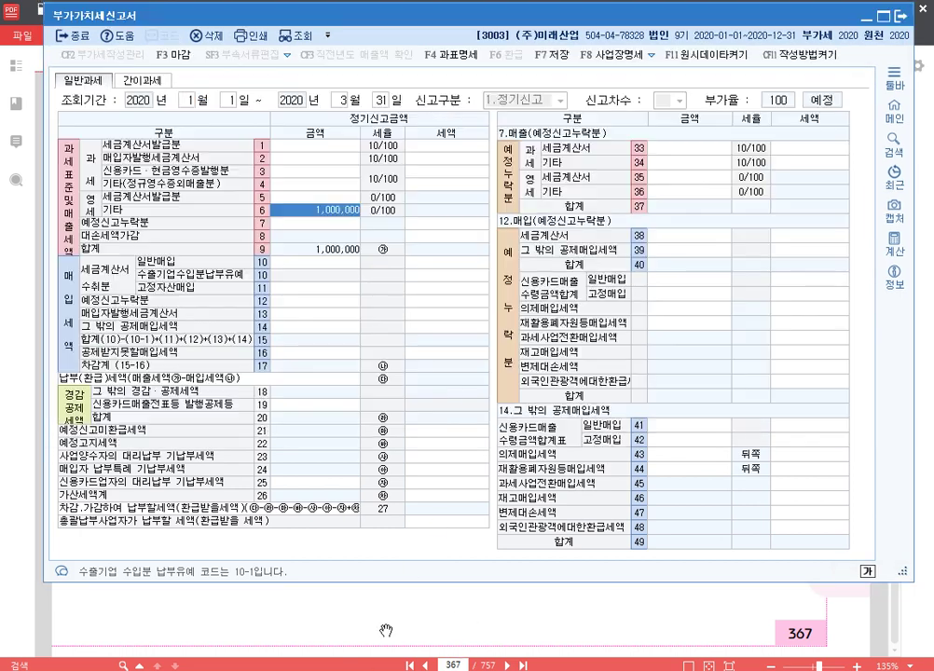
# Step: Go to the KcLep main menu, mark 영세율매출명세서 with a red box, and open that schedule
pyautogui.hotkey('alt', 'Tab')
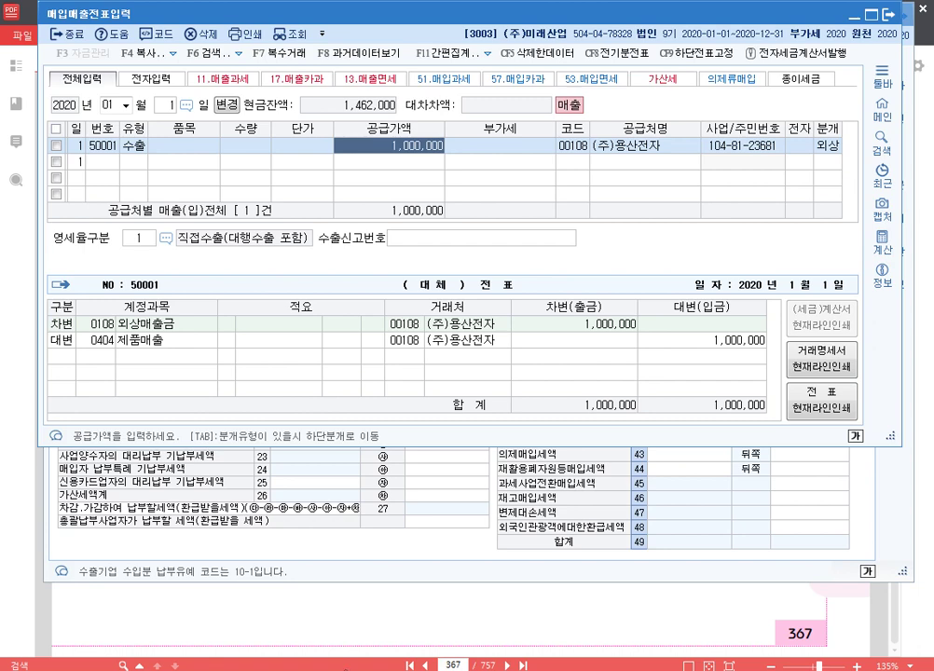
pyautogui.hotkey('alt', 'Tab')
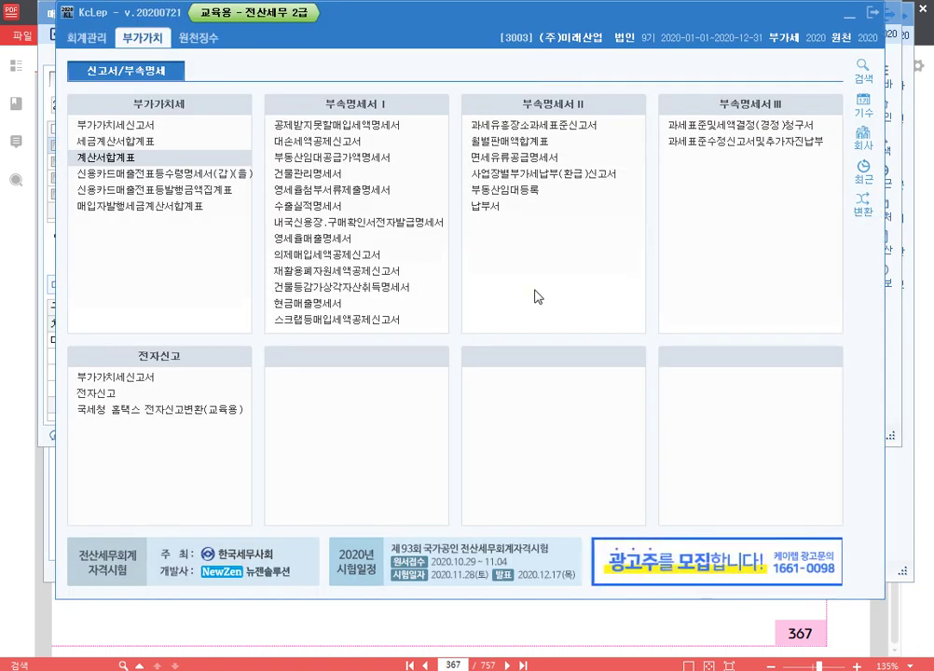
pyautogui.press('F12')
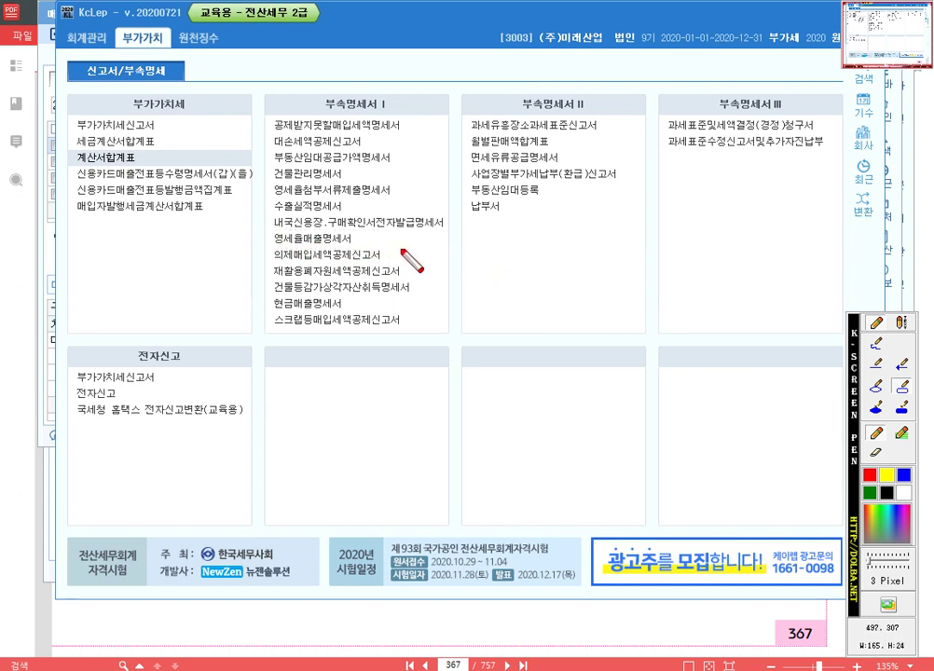
pyautogui.moveTo(267, 226); pyautogui.dragTo(434, 248)
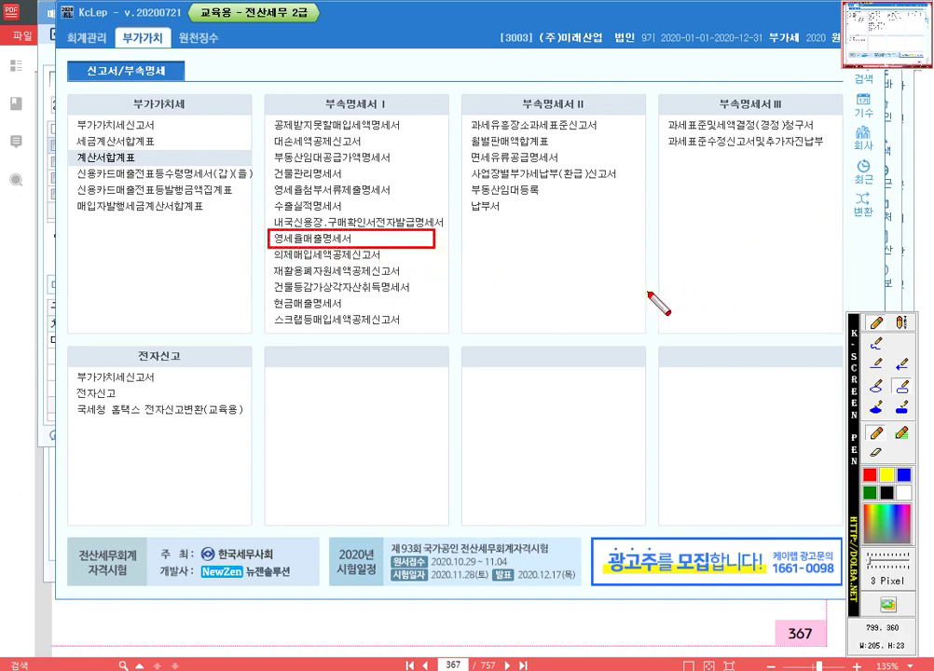
pyautogui.click(404, 241)
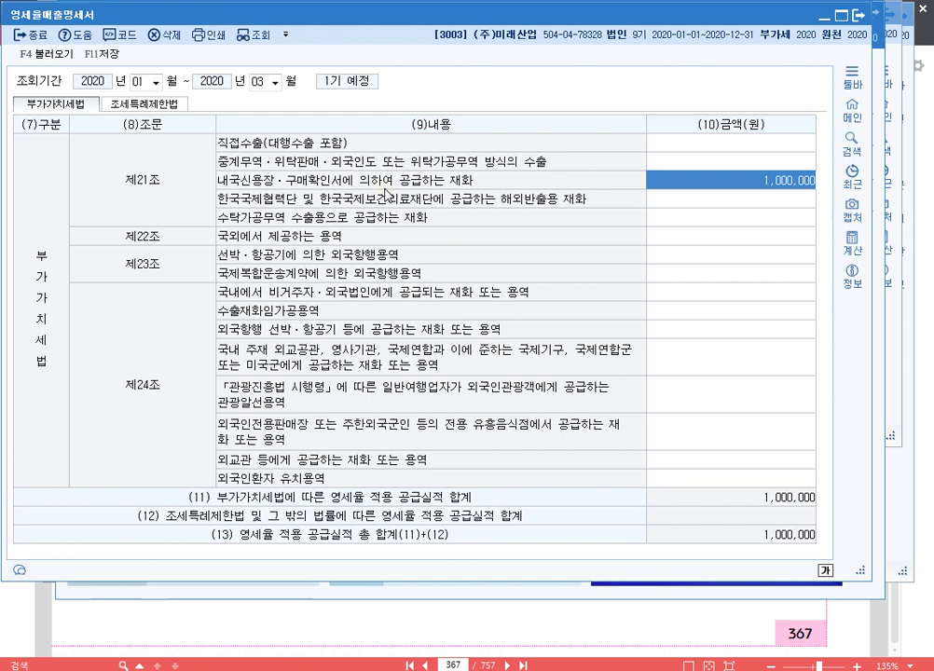
# Step: Reload 영세율매출명세서 for 2020 month 01 to 03 and select the 직접수출(대행수출 포함) amount
pyautogui.click(432, 321)
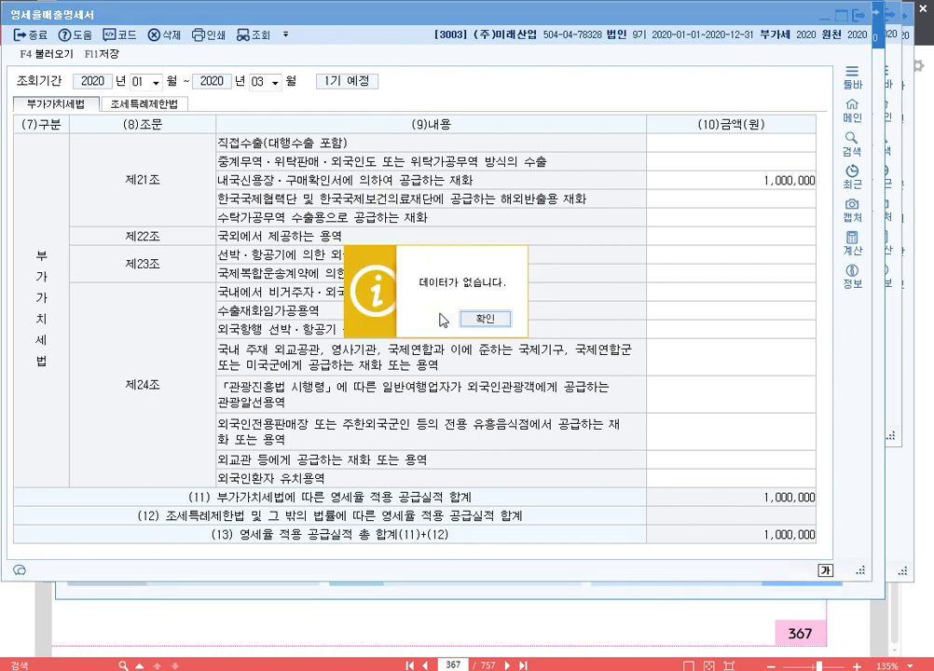
pyautogui.click(477, 319)
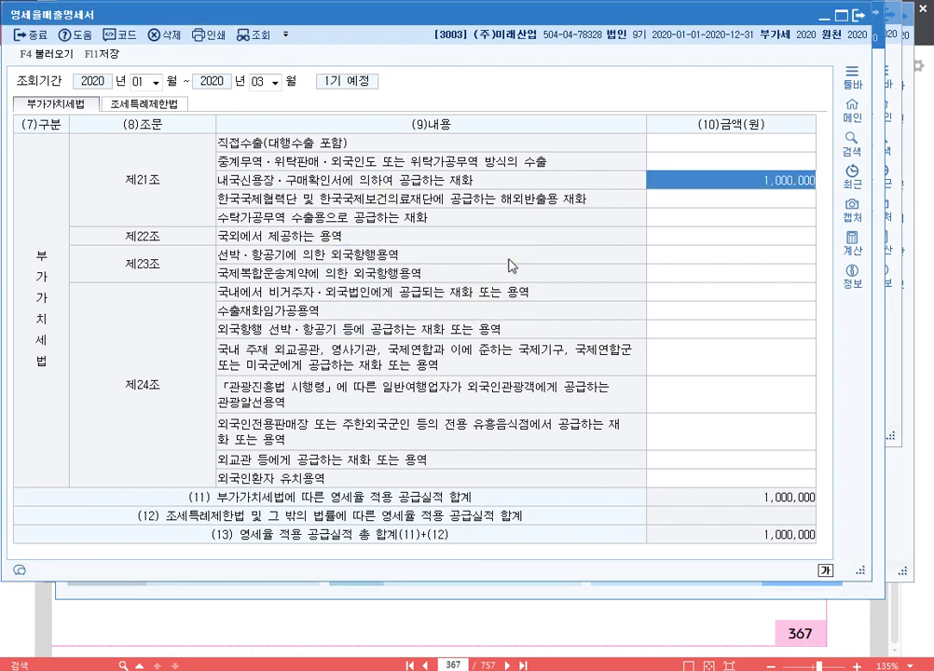
pyautogui.click(276, 82)
pyautogui.click(523, 334)
pyautogui.press('Return')
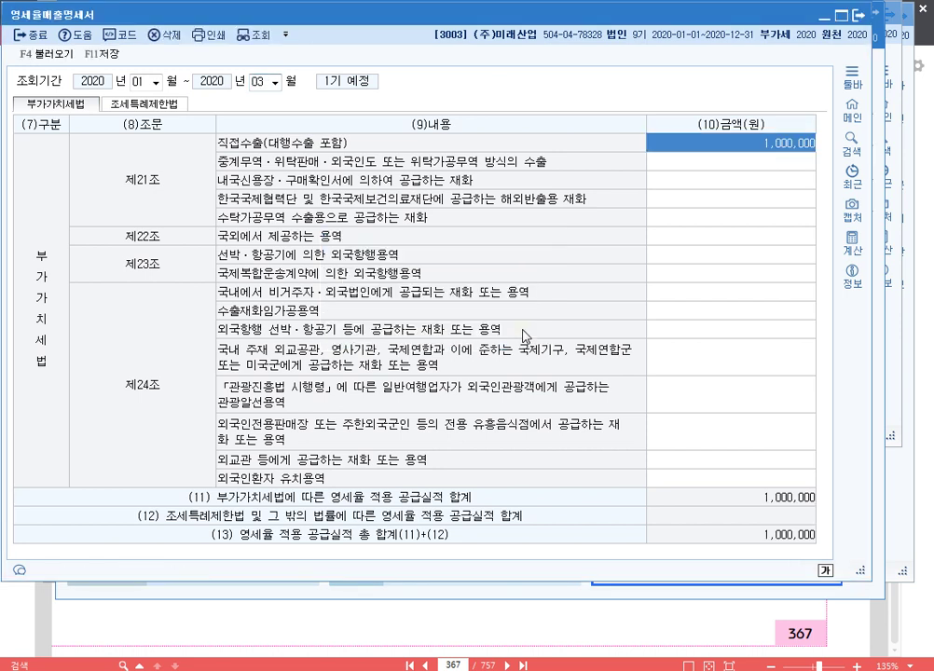
pyautogui.press('Return')
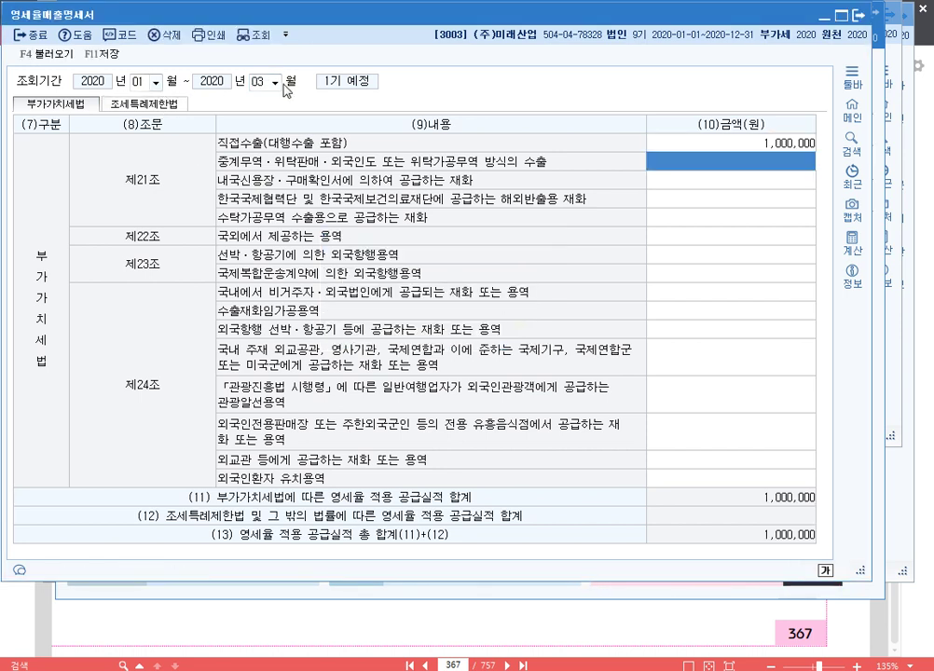
pyautogui.click(782, 144)
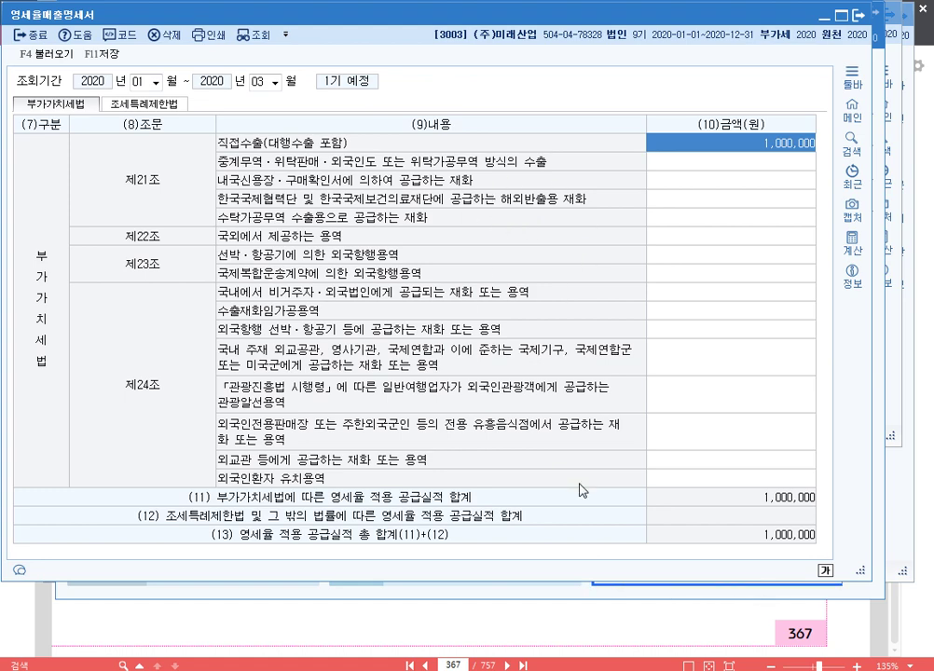
# Step: Return to the KcLep main menu, mark 수출실적명세서 with a red box, and open that schedule
pyautogui.hotkey('alt', 'Tab')
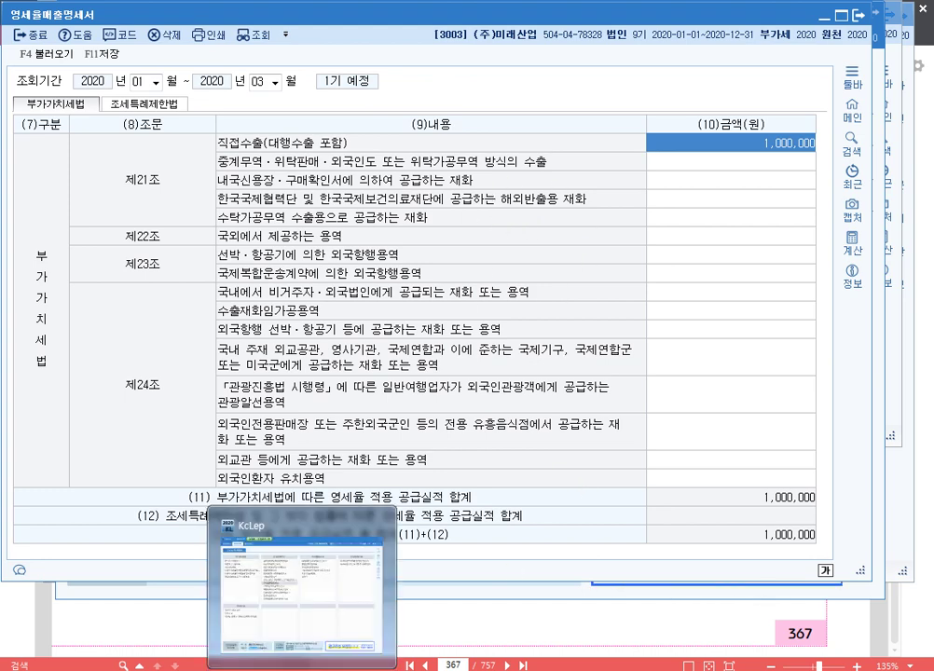
pyautogui.hotkey('ctrl', 'F1')
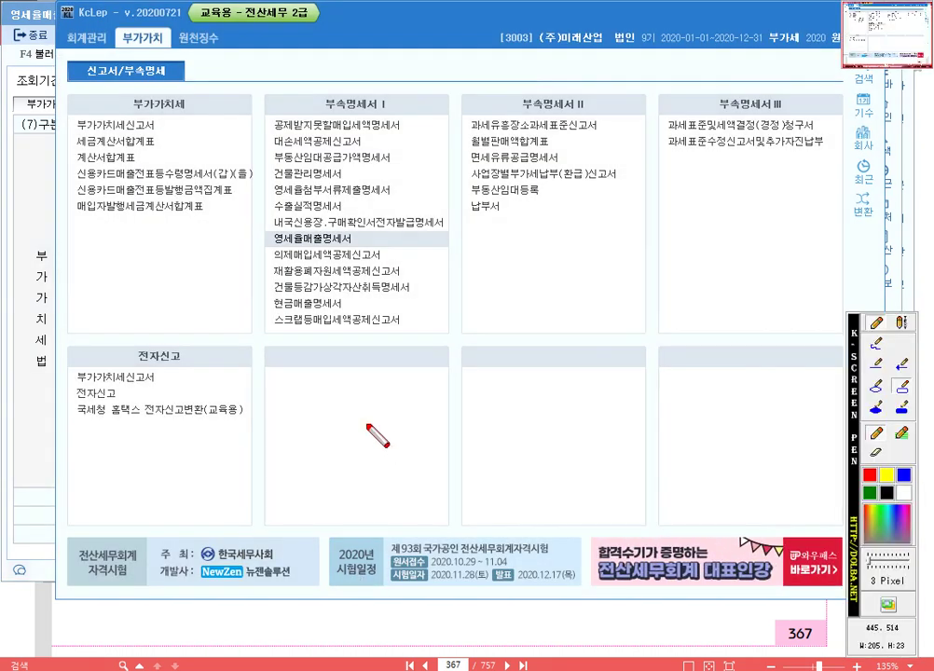
pyautogui.moveTo(272, 196); pyautogui.dragTo(395, 217)
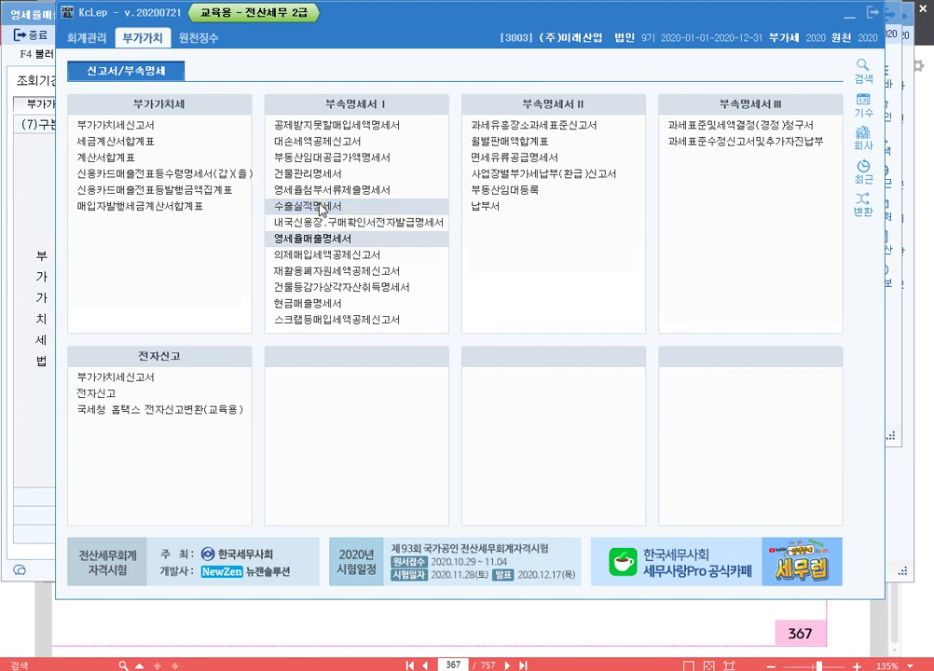
pyautogui.doubleClick(391, 205)
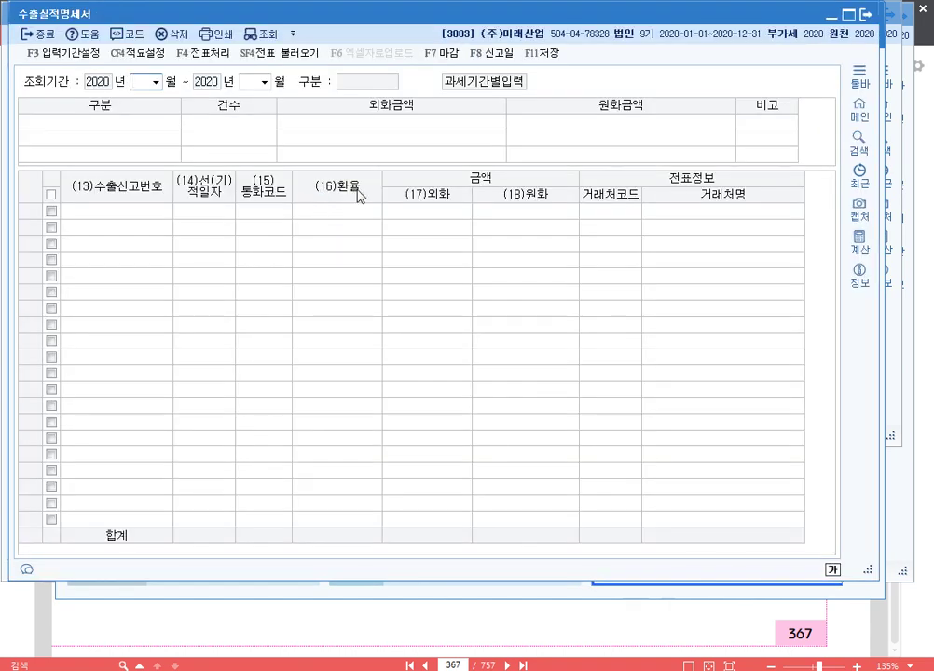
# Step: Set the 조회기간 to 2020 month 01 to 03, box the period and 전표 불러오기 in red, and clear the marks
pyautogui.write('0103')
pyautogui.press('Return')
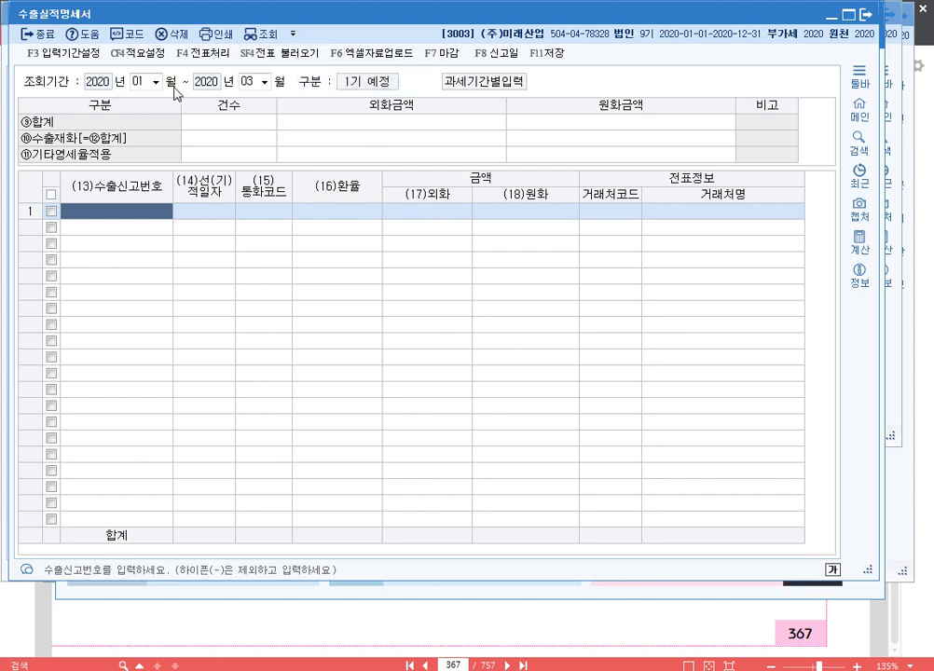
pyautogui.hotkey('ctrl', 'F1')
pyautogui.moveTo(122, 70); pyautogui.dragTo(280, 96)
pyautogui.moveTo(241, 42)
pyautogui.mouseDown()
pyautogui.moveTo(252, 58)
pyautogui.moveTo(323, 65)
pyautogui.mouseUp()
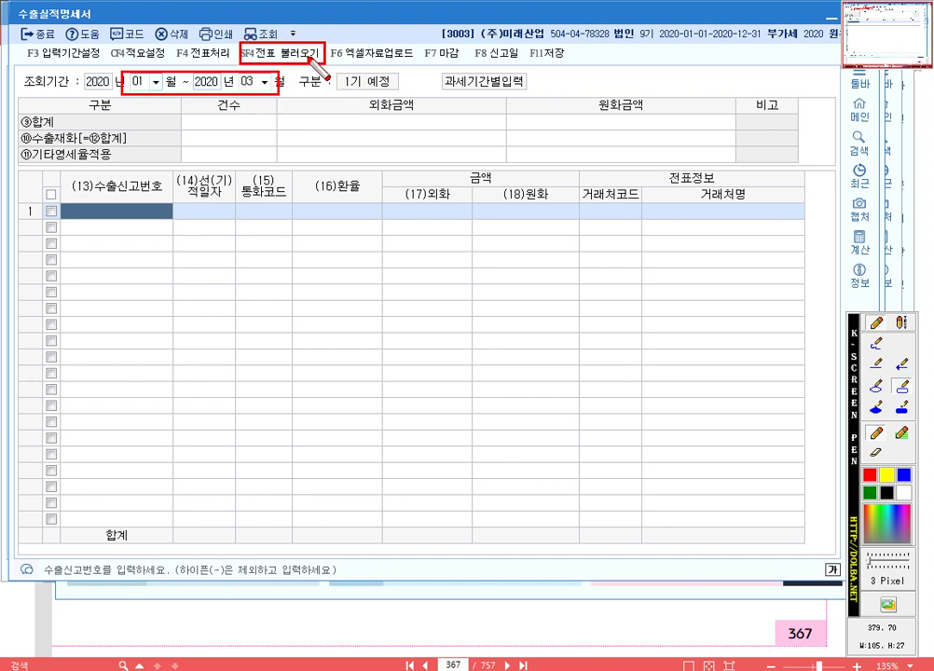
pyautogui.press('Escape')
# Step: Load voucher data into 수출실적명세서, using the 2020-01-01 (주)용산전자 16.수출 voucher with a supply value of 1,000,000
pyautogui.click(305, 56)
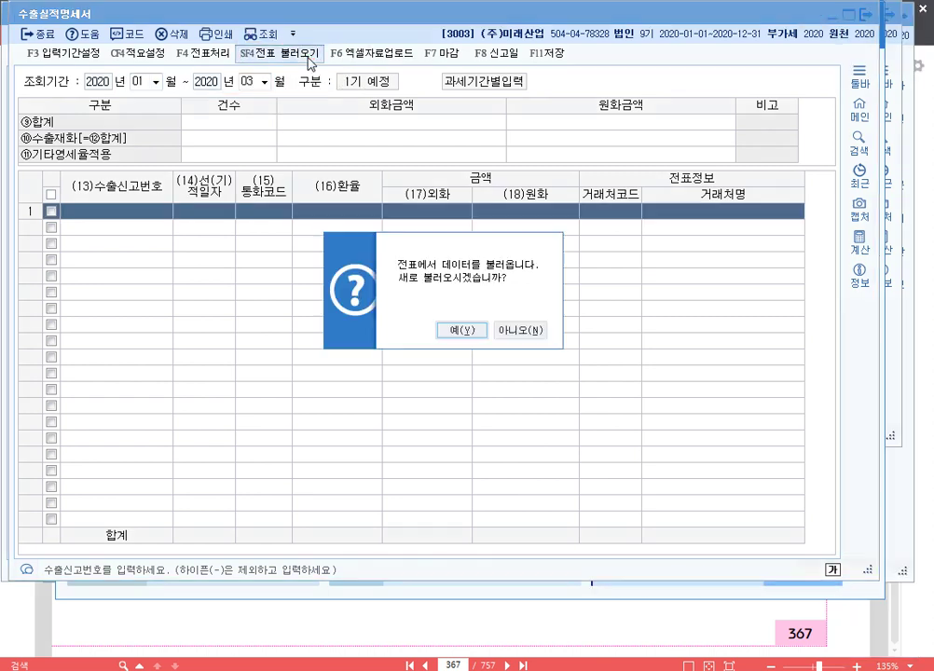
pyautogui.click(462, 331)
pyautogui.click(229, 146)
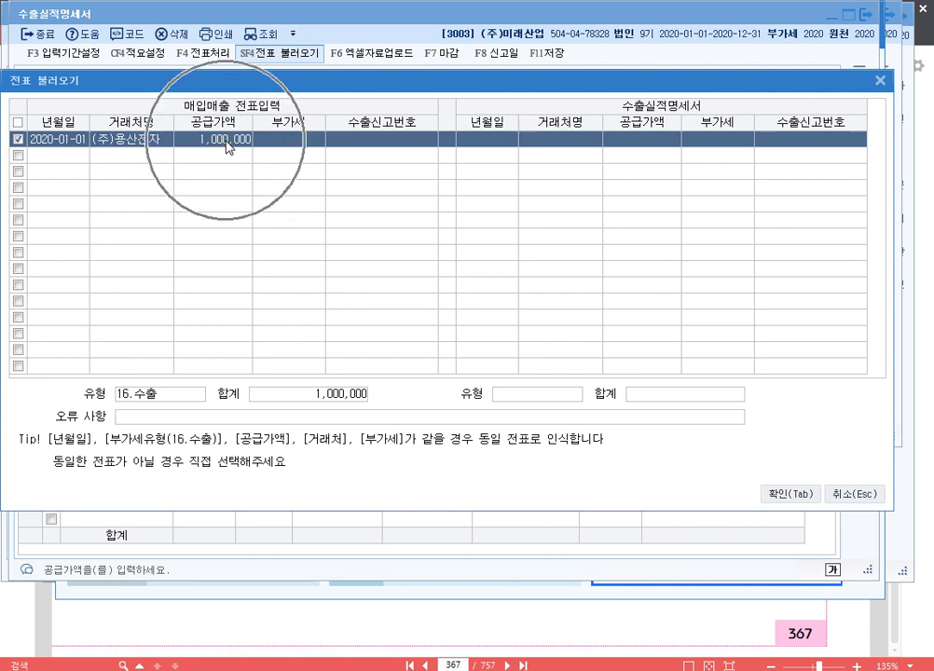
pyautogui.click(229, 144)
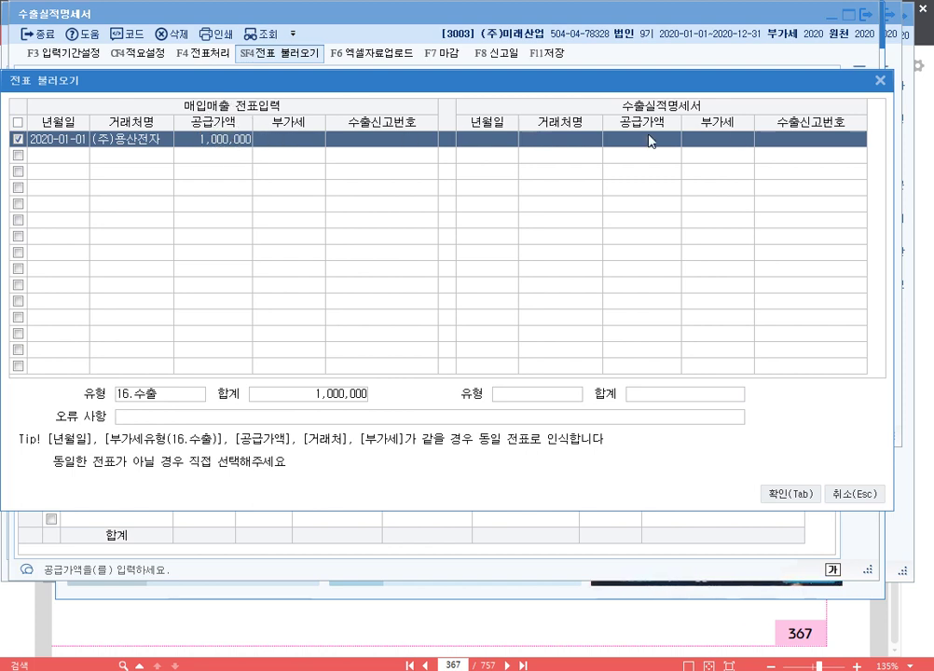
pyautogui.click(794, 493)
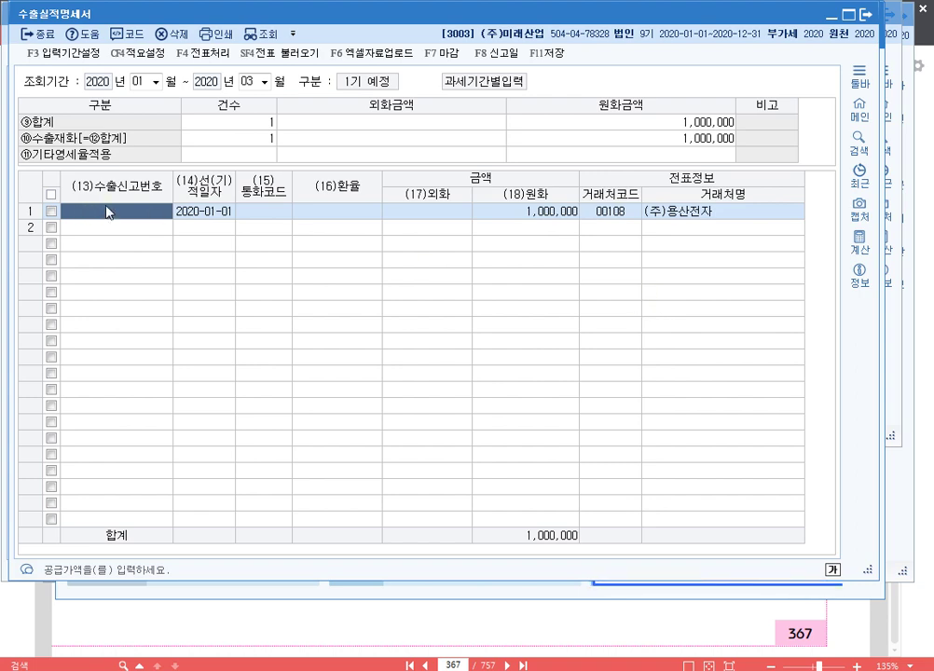
# Step: Switch to 매입매출전표입력, select the export voucher's 수출신고번호 field, and return to 수출실적명세서
pyautogui.hotkey('alt', 'Tab')
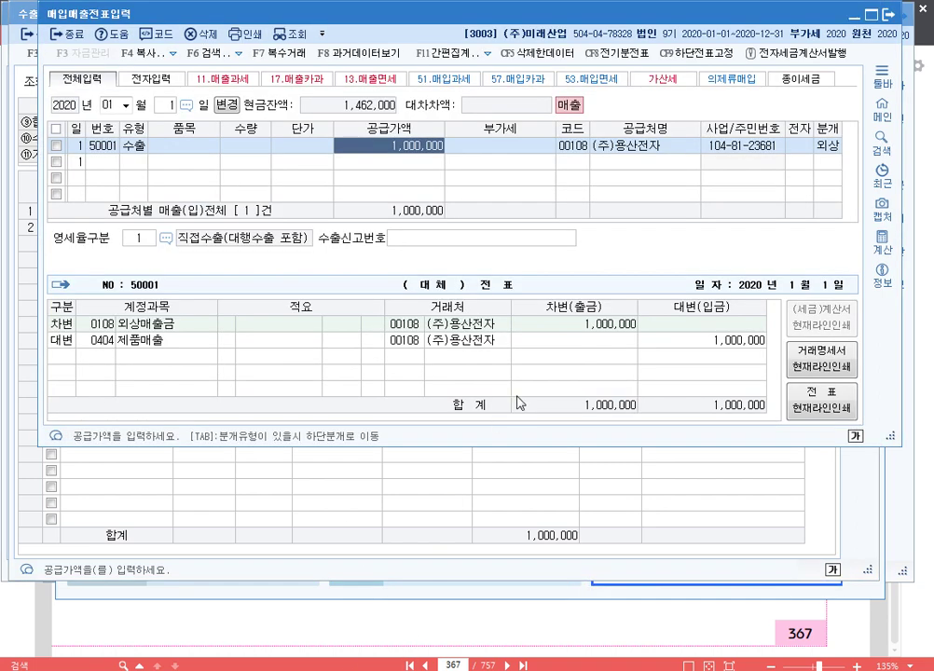
pyautogui.click(493, 238)
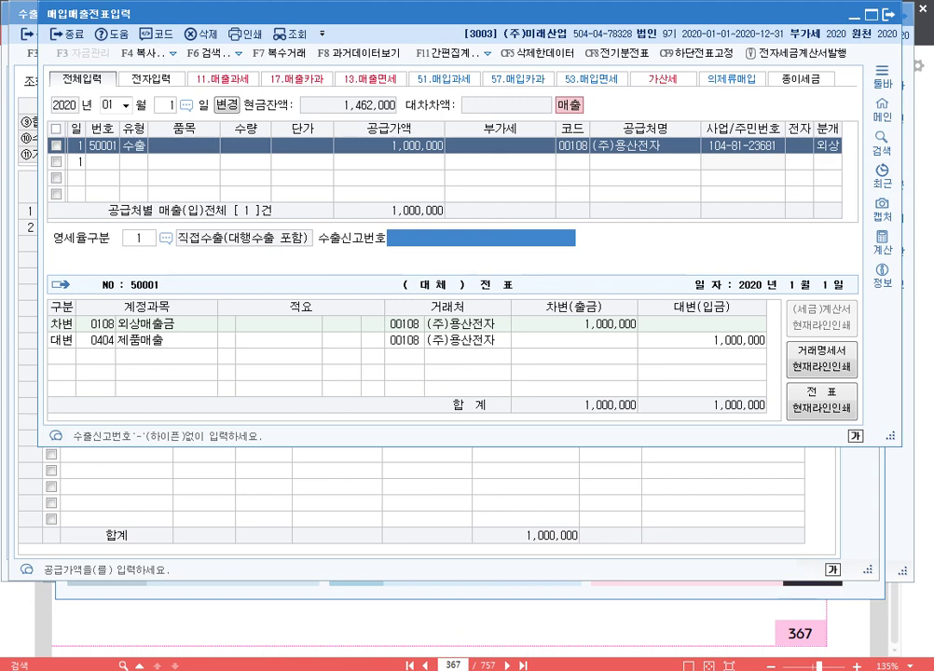
pyautogui.click(442, 669)
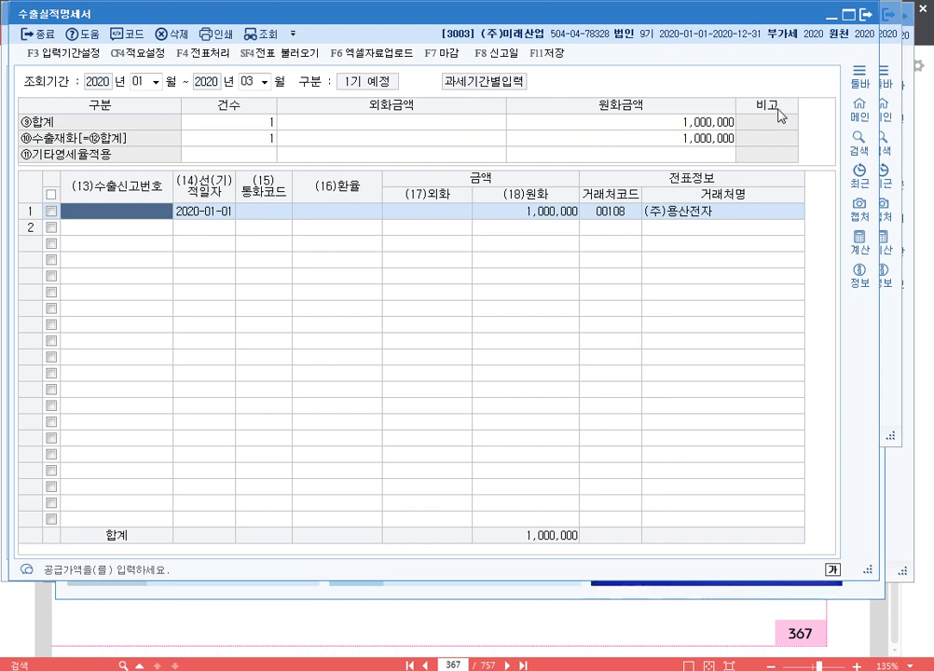
# Step: Close 수출실적명세서 without saving and switch to 알PDF to show the 17 카과 entry in the VAT type table
pyautogui.click(867, 19)
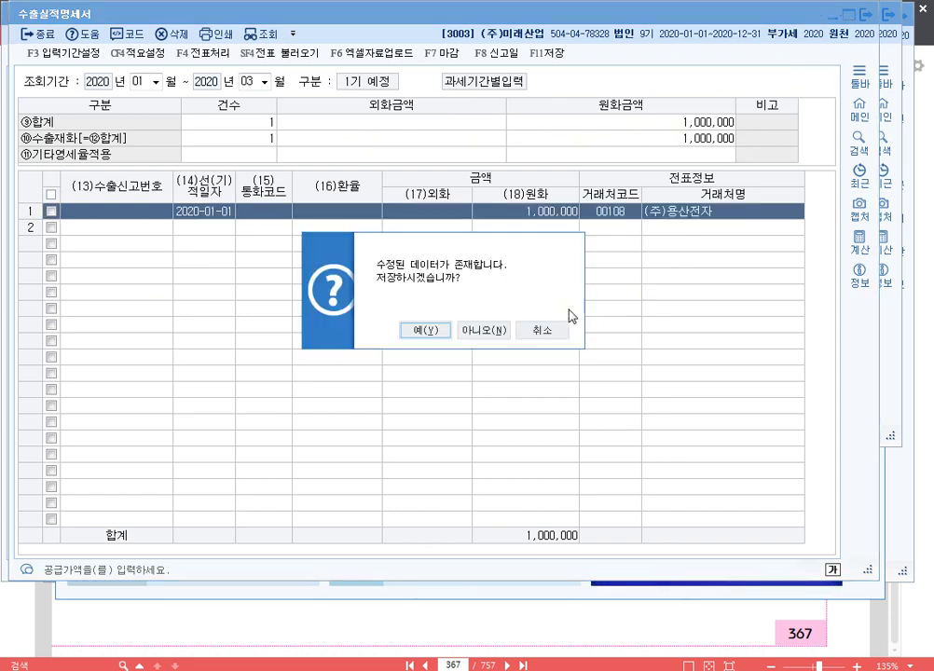
pyautogui.click(493, 332)
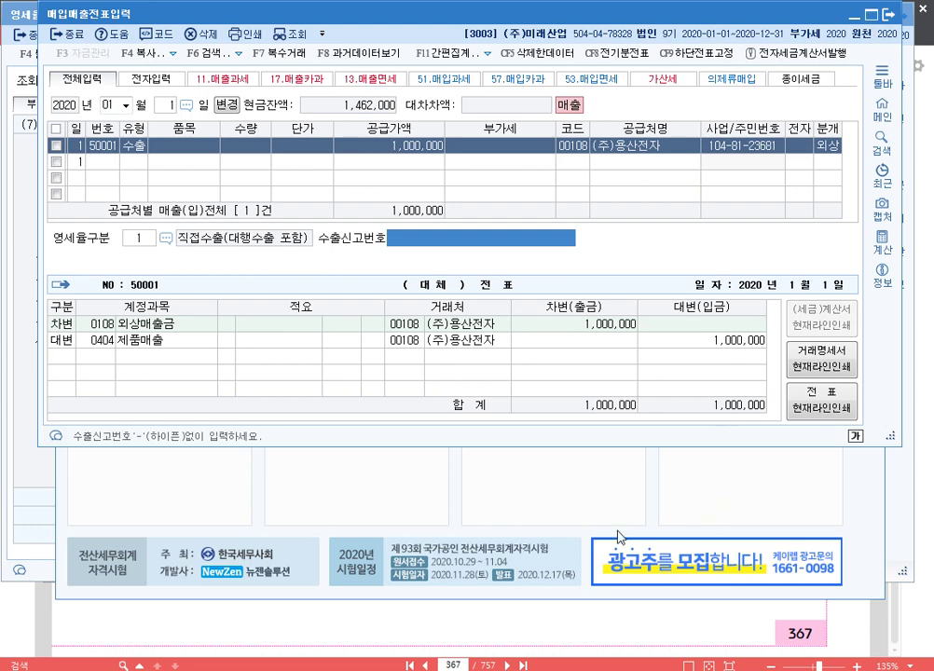
pyautogui.click(595, 666)
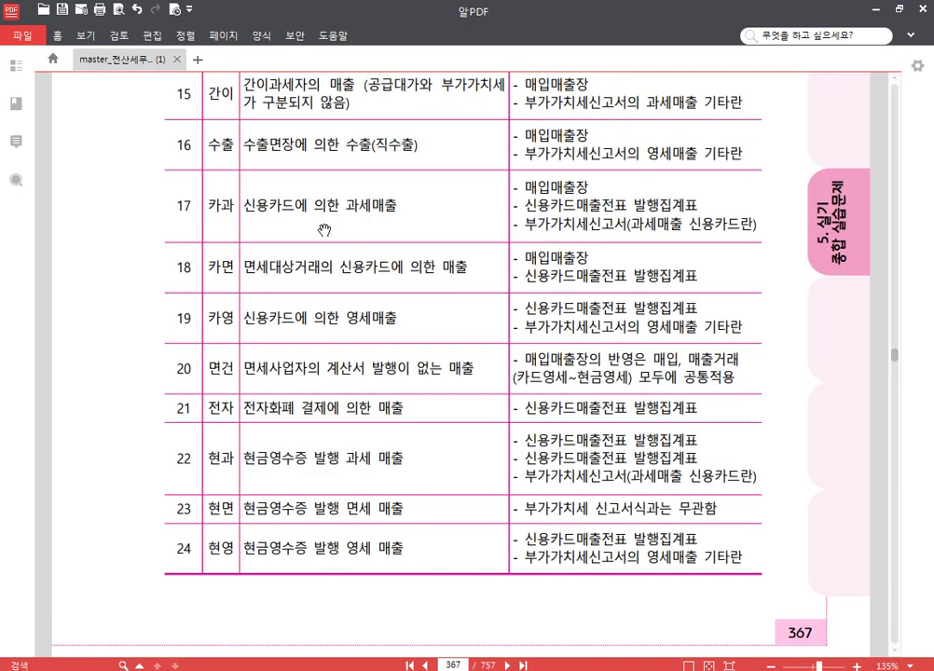
pyautogui.scroll(-1, 333, 191)
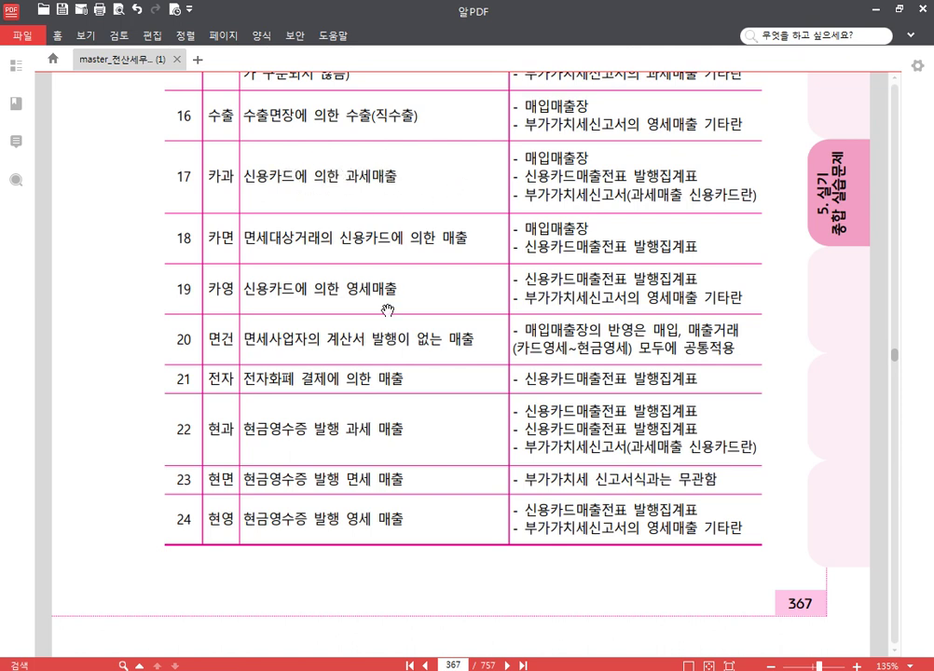
# Step: Return to 매입매출전표입력 in KcLep and change the 유형 of the January 1 voucher to 17 카과
pyautogui.click(308, 596)
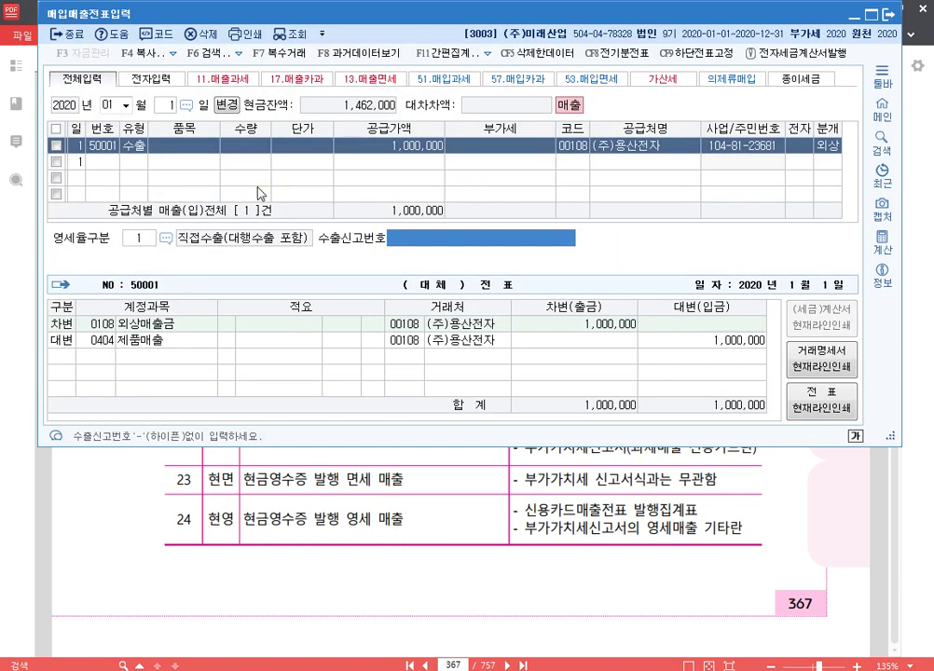
pyautogui.click(146, 154)
pyautogui.write('17')
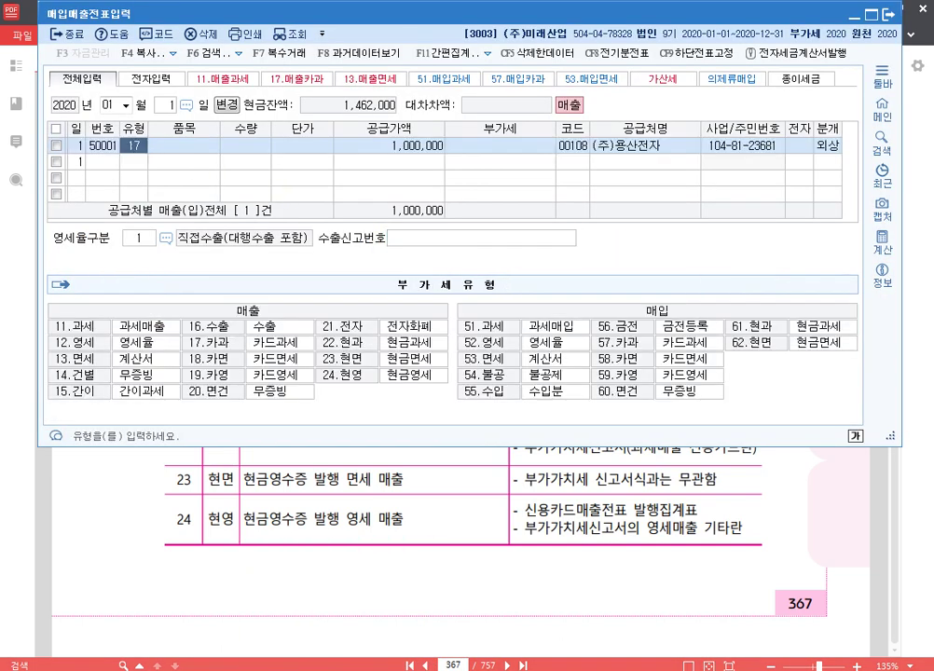
pyautogui.press('Return')
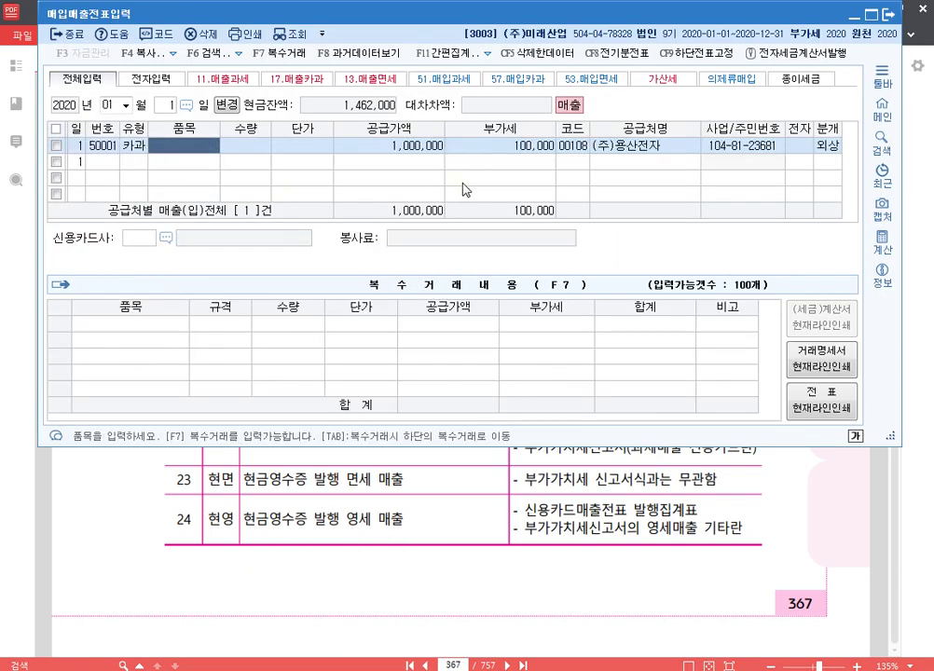
# Step: Keep the voucher's amounts and customer (주)용산전자, and set 신용카드사 to 99600 비씨카드
pyautogui.press('Return')
pyautogui.press('Return')
pyautogui.press('Return')
pyautogui.press('Return')
pyautogui.press('Return')
pyautogui.press('Return')
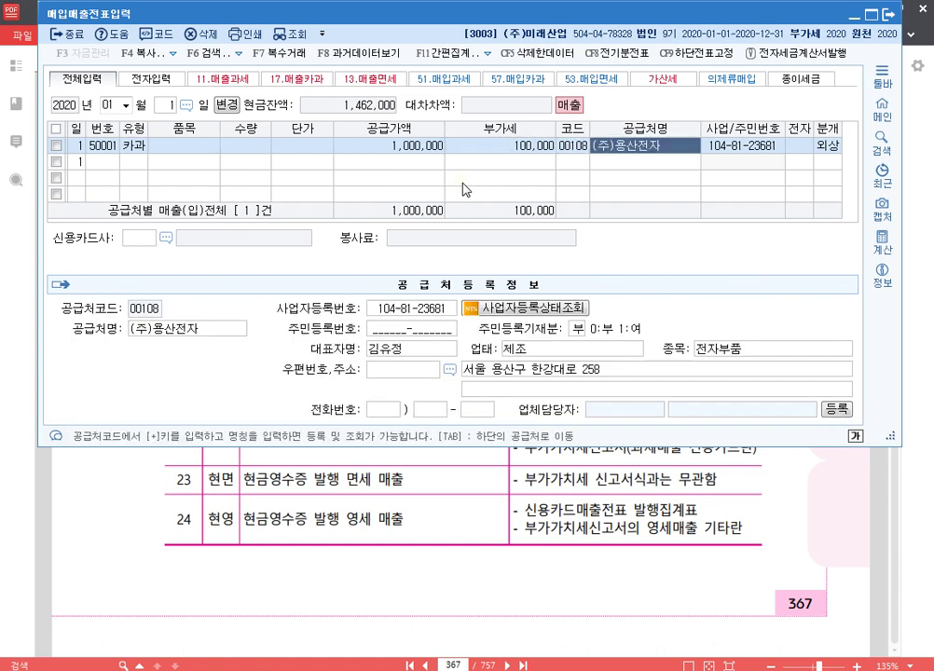
pyautogui.press('Return')
pyautogui.press('F2')
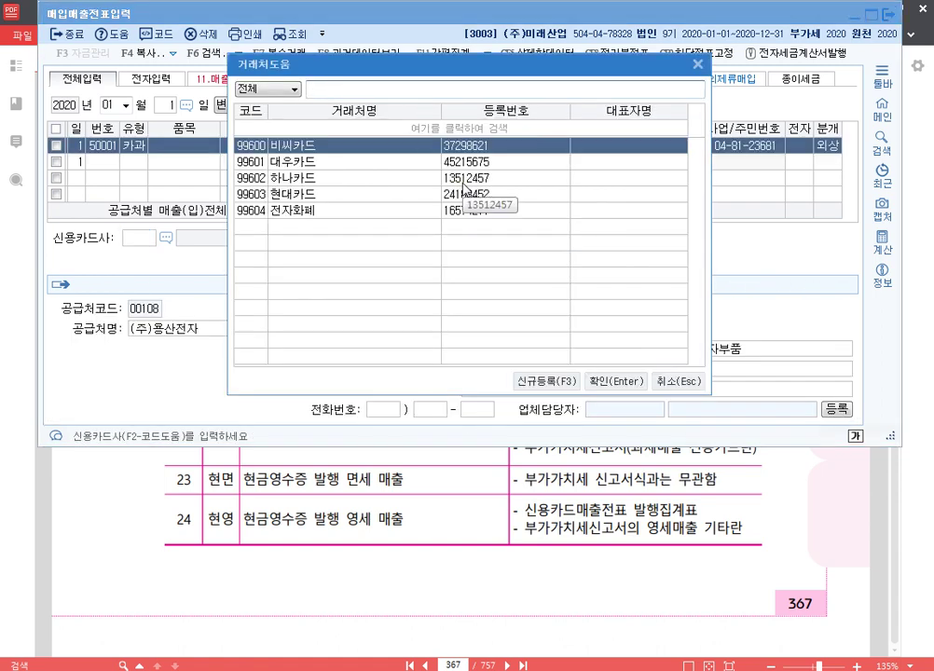
pyautogui.press('Return')
pyautogui.press('Return')
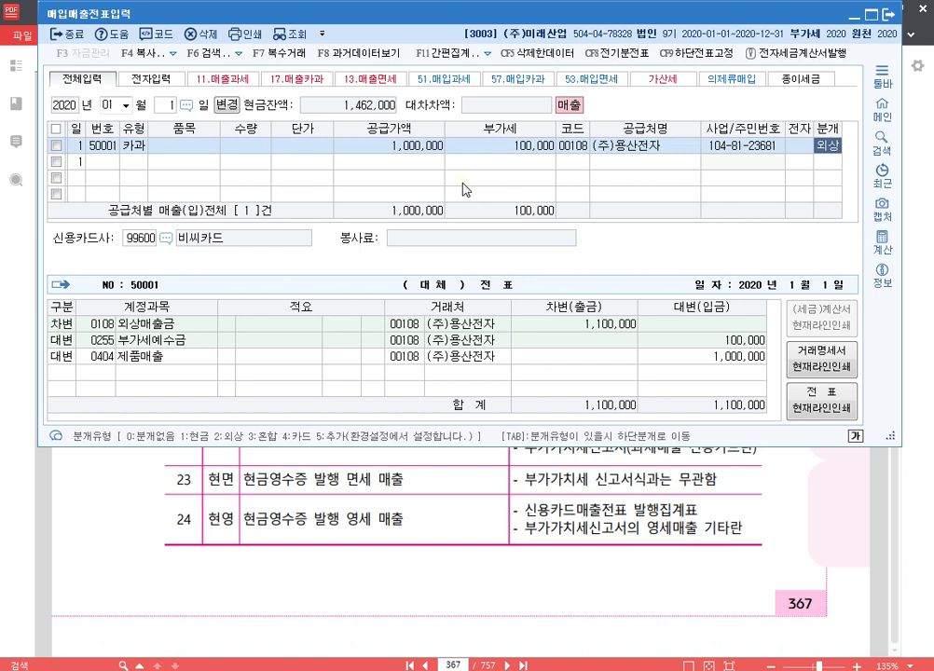
# Step: Set the journal type of the January 1 카과 sale to 카드 and confirm its journal lines through to a new row
pyautogui.press('Return')
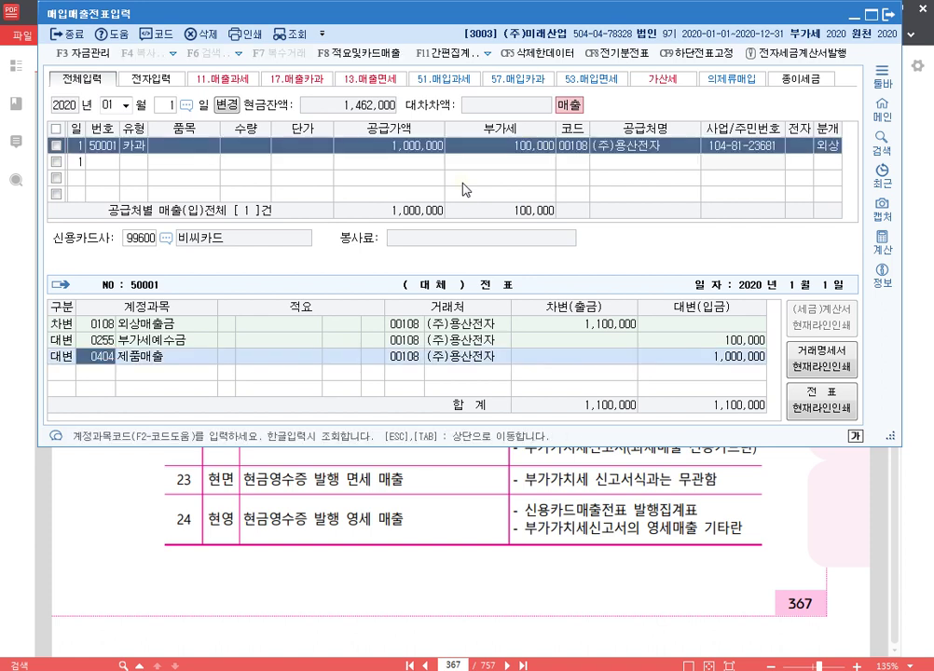
pyautogui.click(829, 146)
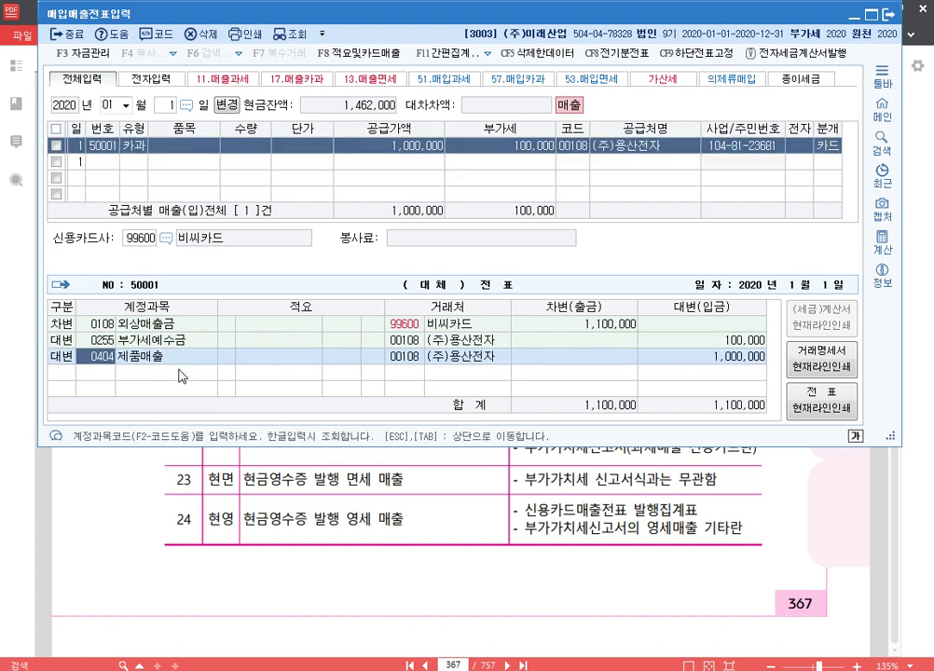
pyautogui.press('Return')
pyautogui.press('Return')
pyautogui.press('Return')
pyautogui.press('Return')
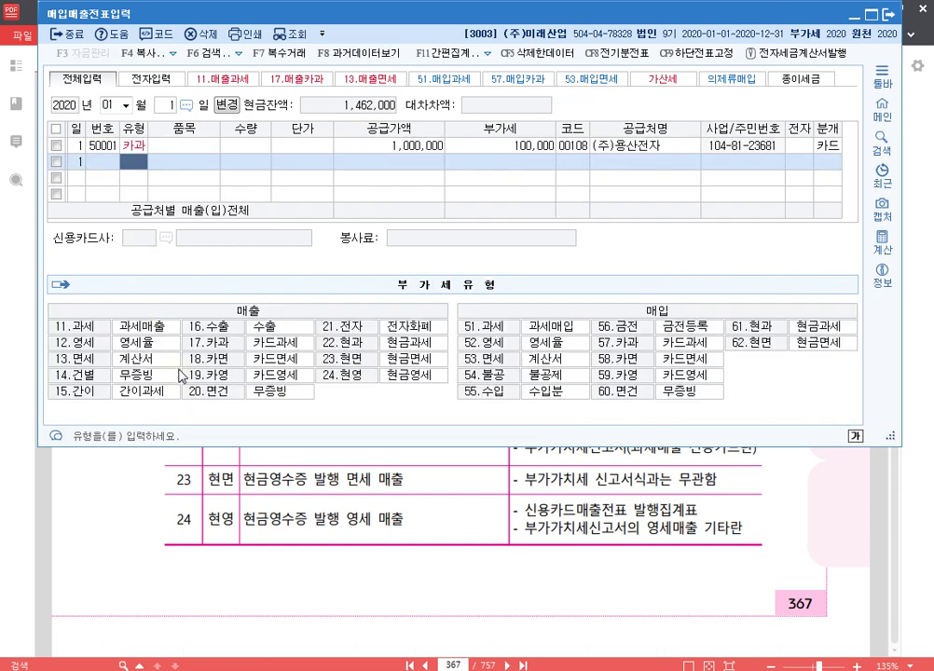
# Step: Go back over the entered 카과 card sale up to its supply amount, and switch to the 부가가치세신고서
pyautogui.press('Up')
pyautogui.press('Return')
pyautogui.press('Return')
pyautogui.press('Return')
pyautogui.press('Return')
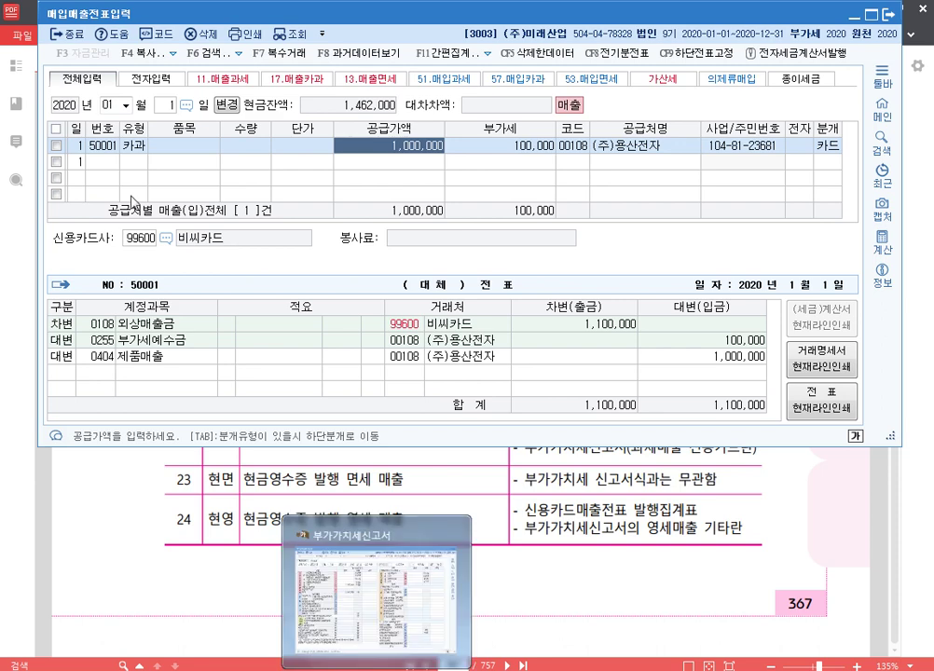
pyautogui.click(142, 152)
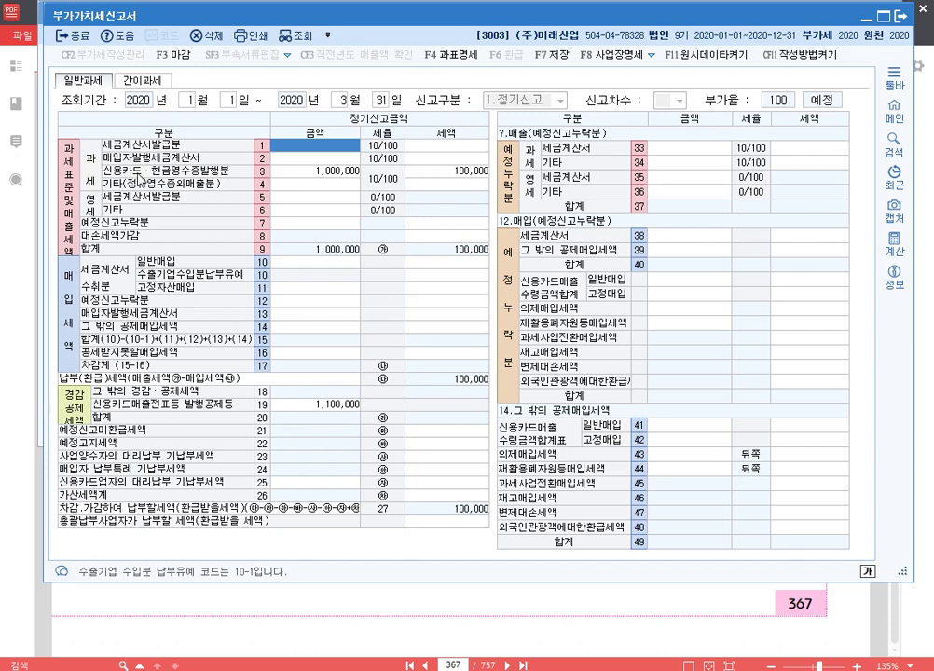
# Step: Check the amount and tax of 신용카드·현금영수증발행분 in row 3 and the amount of 신용카드매출전표등 발행공제등 in row 19
pyautogui.click(323, 173)
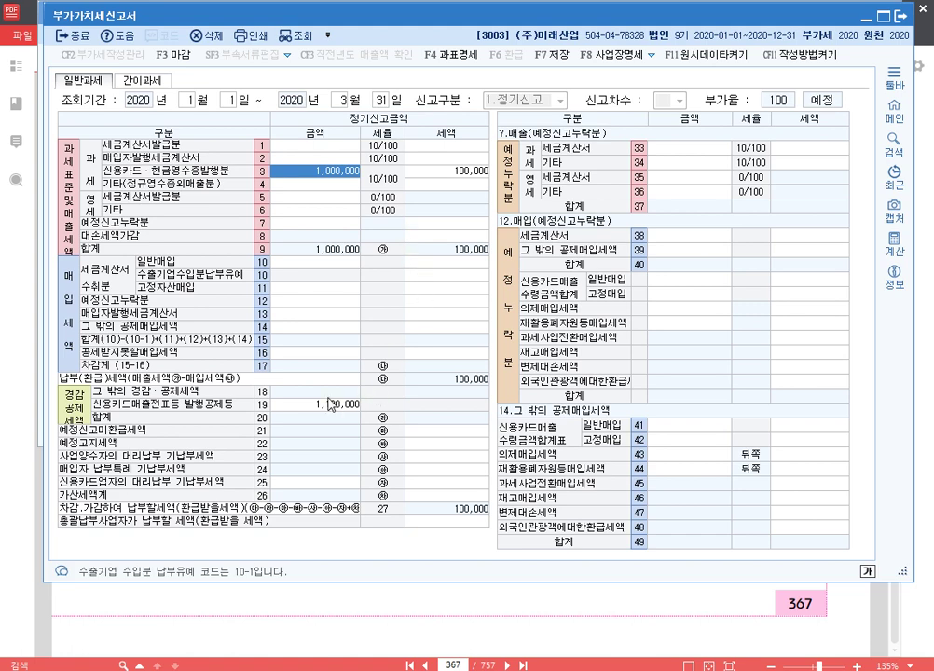
pyautogui.click(445, 171)
pyautogui.click(356, 174)
pyautogui.press('Return')
pyautogui.click(319, 407)
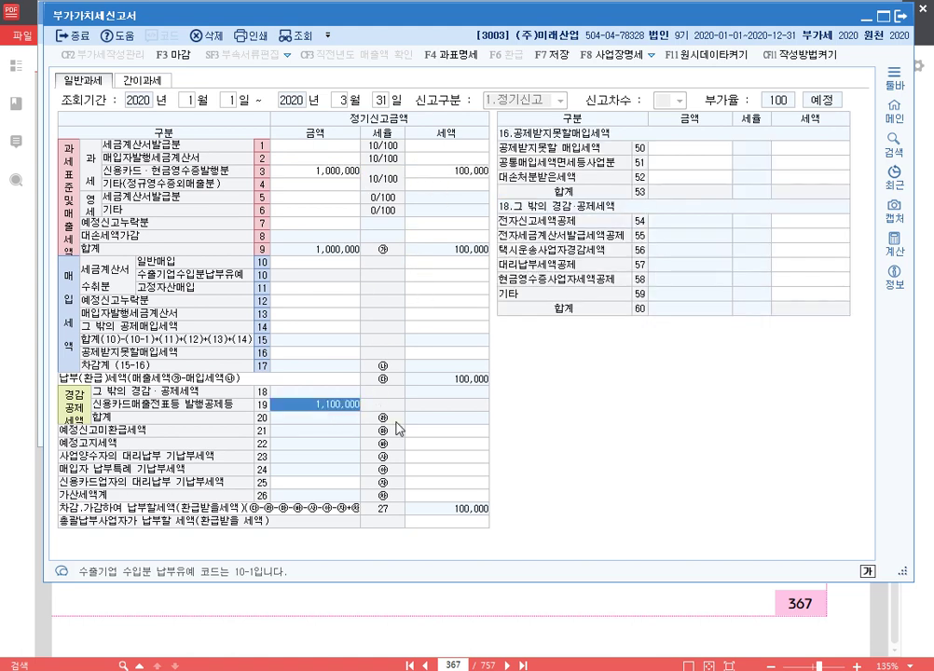
# Step: Write the red on-screen text annotation "신용카드매출전표발행세액공제" beside row 19 of the VAT return
pyautogui.press('F12')
pyautogui.click(907, 326)
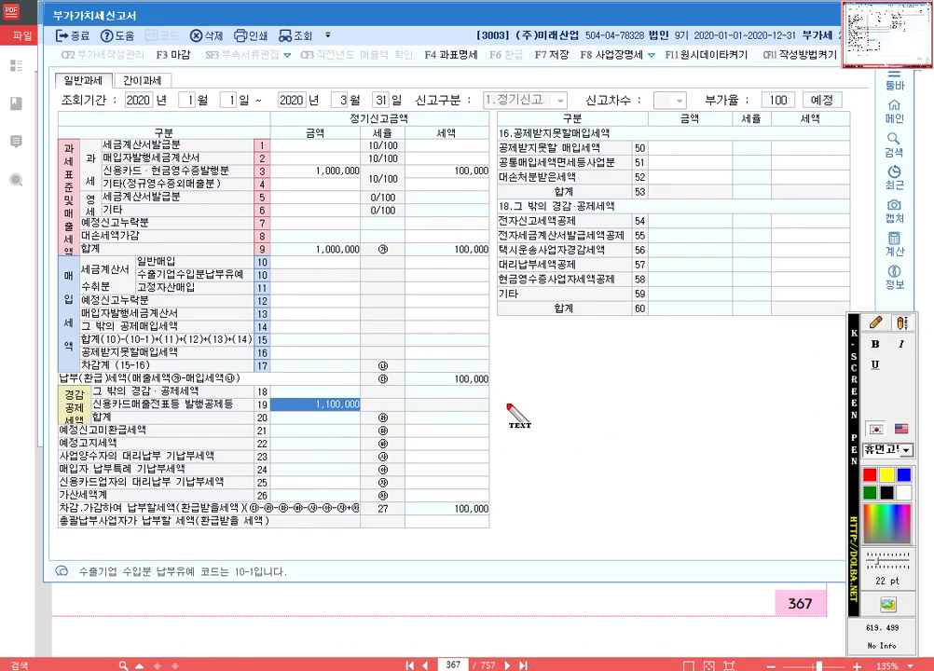
pyautogui.click(508, 408)
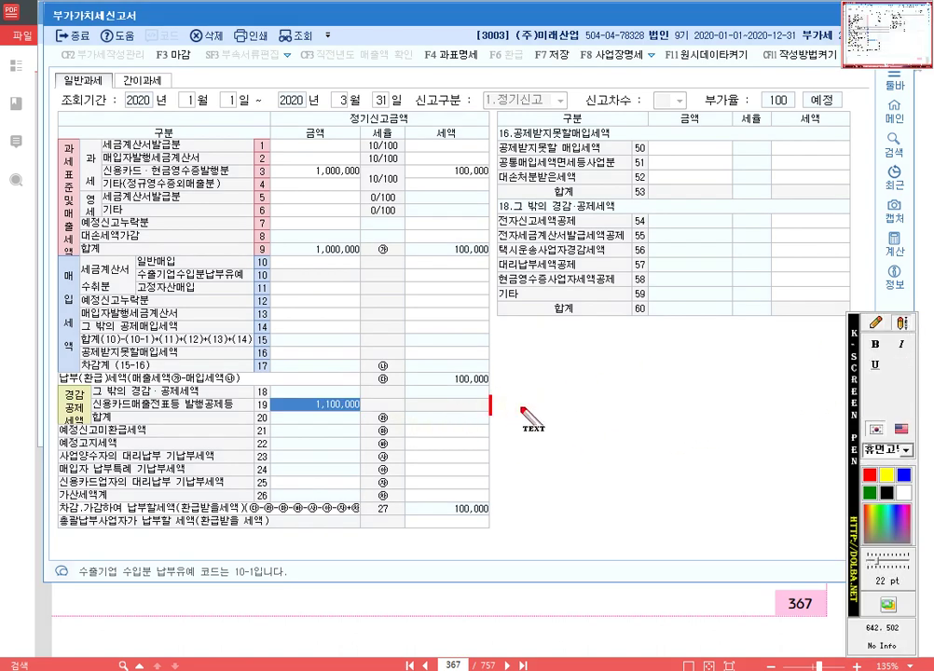
pyautogui.write('신용카드')
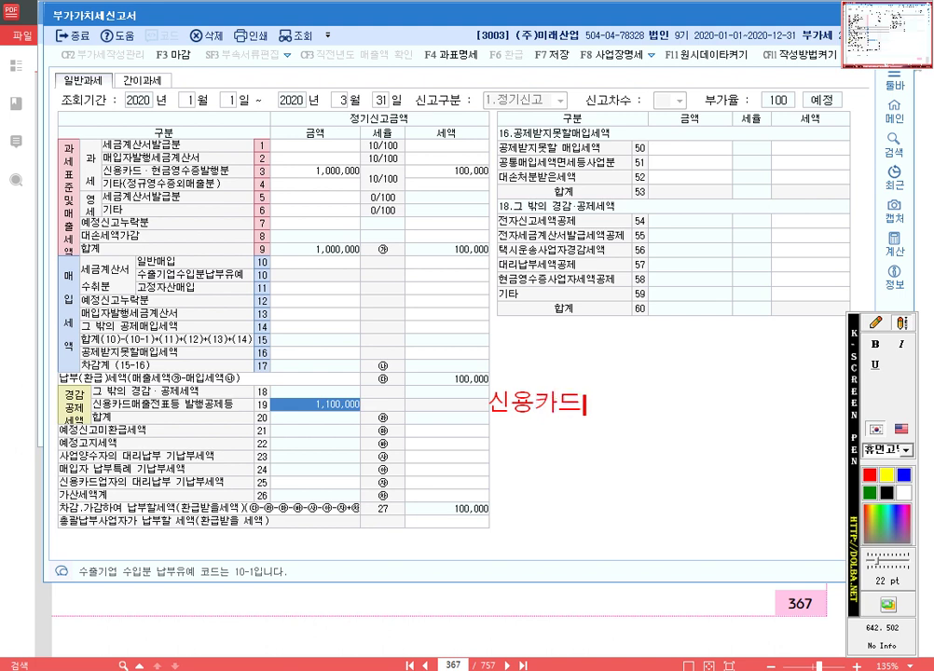
pyautogui.write('매출전표발')
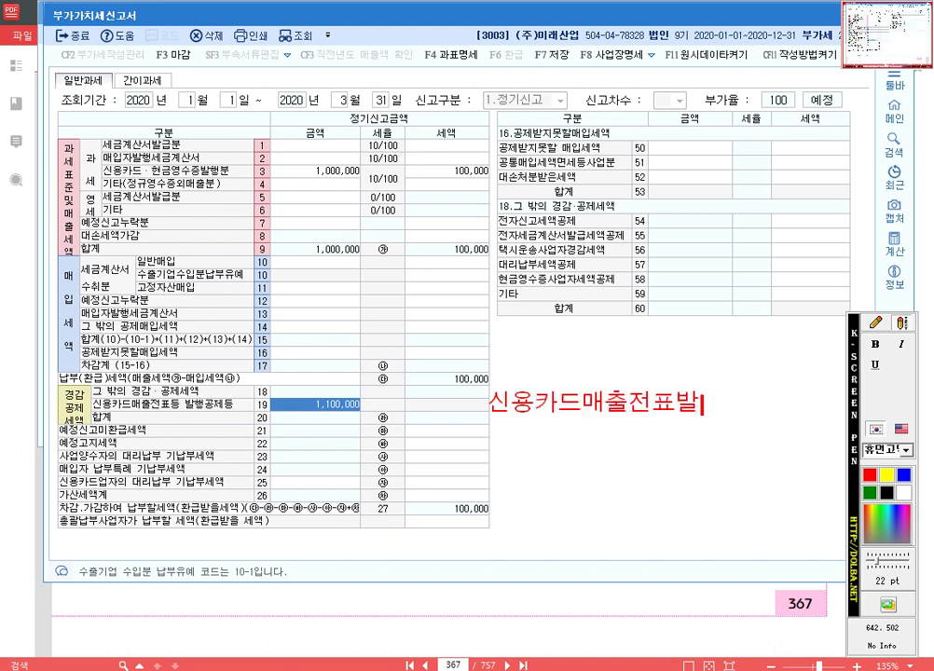
pyautogui.write('행세액공제')
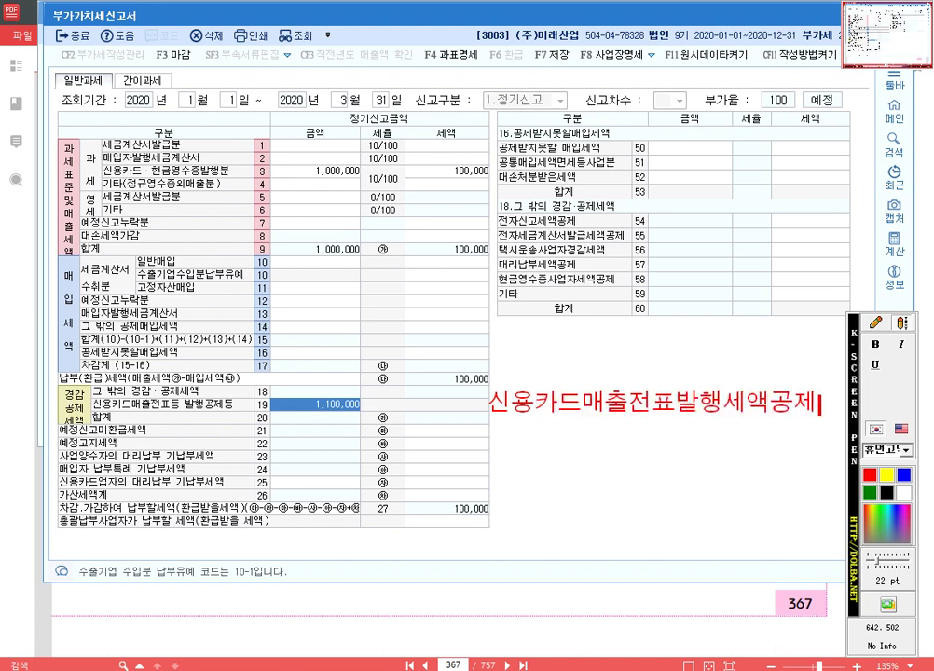
# Step: Add the annotation lines "- 대상", "직전사업연도 총 공급가액" and "10억이하 개인사업자" below the heading
pyautogui.press('Return')
pyautogui.write('- 대상')
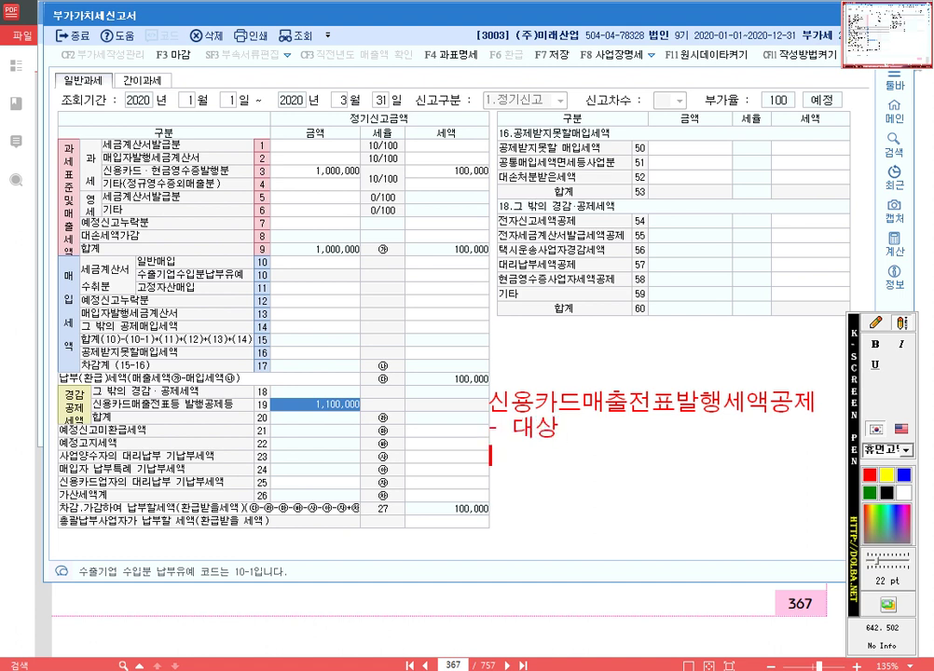
pyautogui.write('직전')
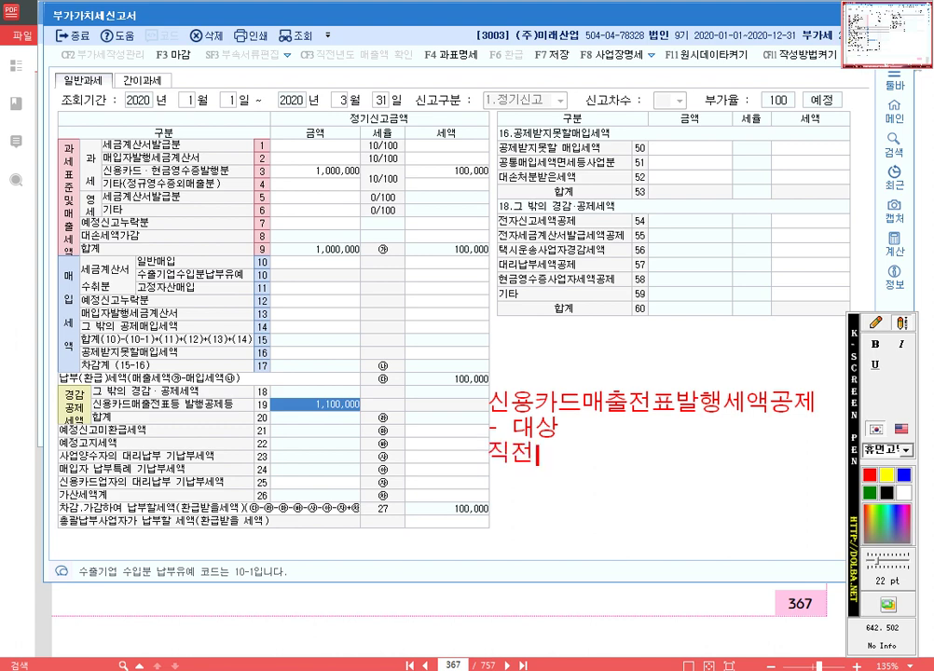
pyautogui.write('사업연도 ㅊ')
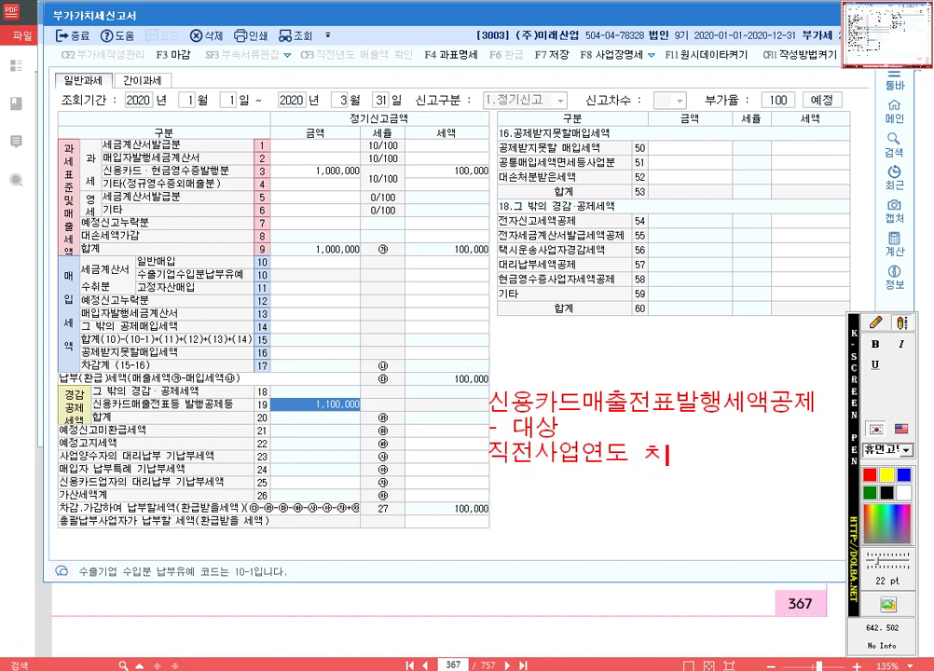
pyautogui.write('ㅗㅇ')
pyautogui.write(' 공급가액')
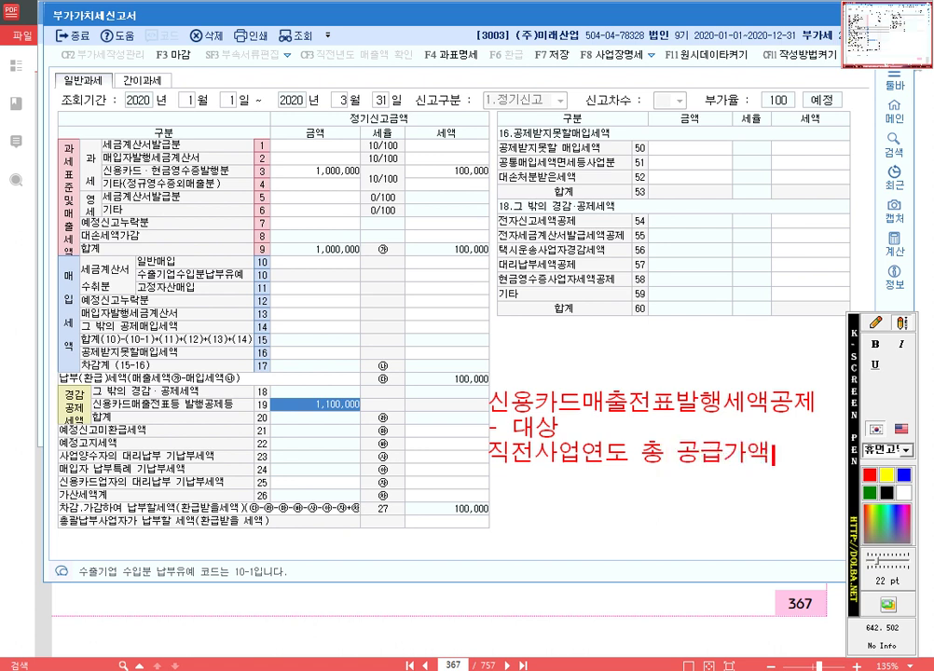
pyautogui.press('Return')
pyautogui.write('10어')
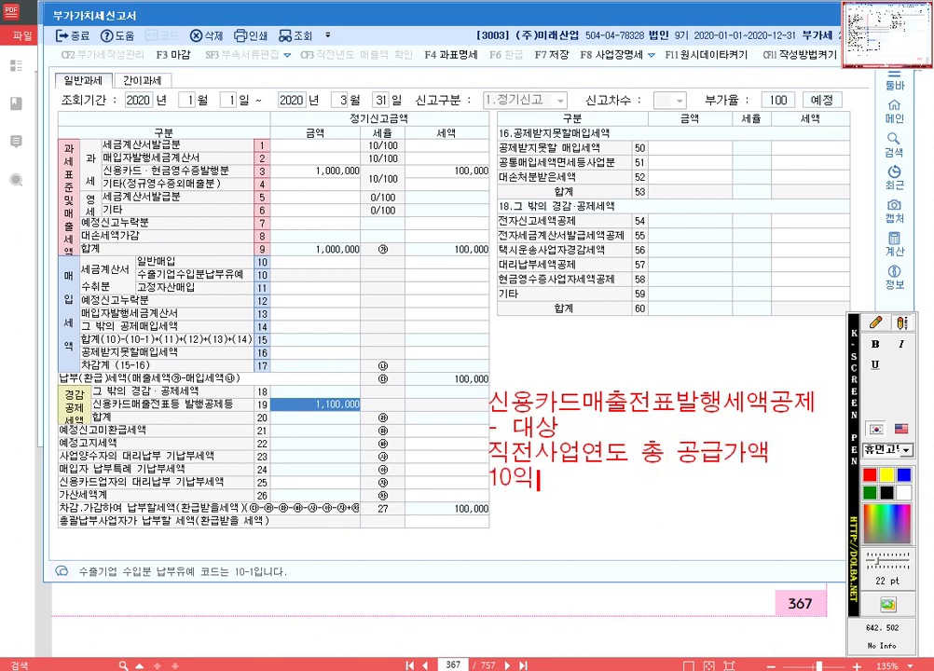
pyautogui.write('ㄱ 이')
pyautogui.press('Escape')
pyautogui.write('하')
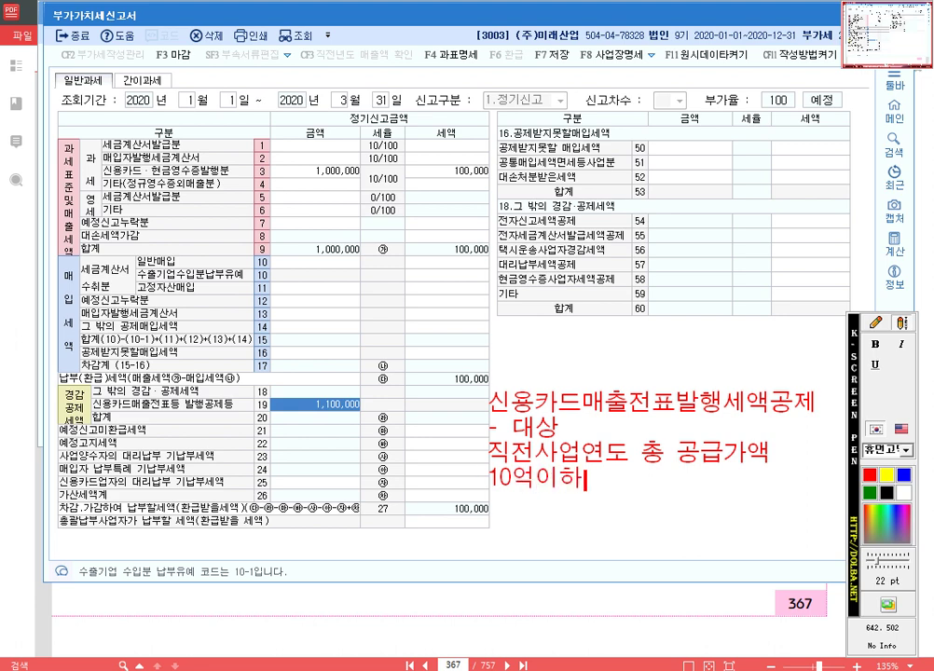
pyautogui.write(' 개인사업자')
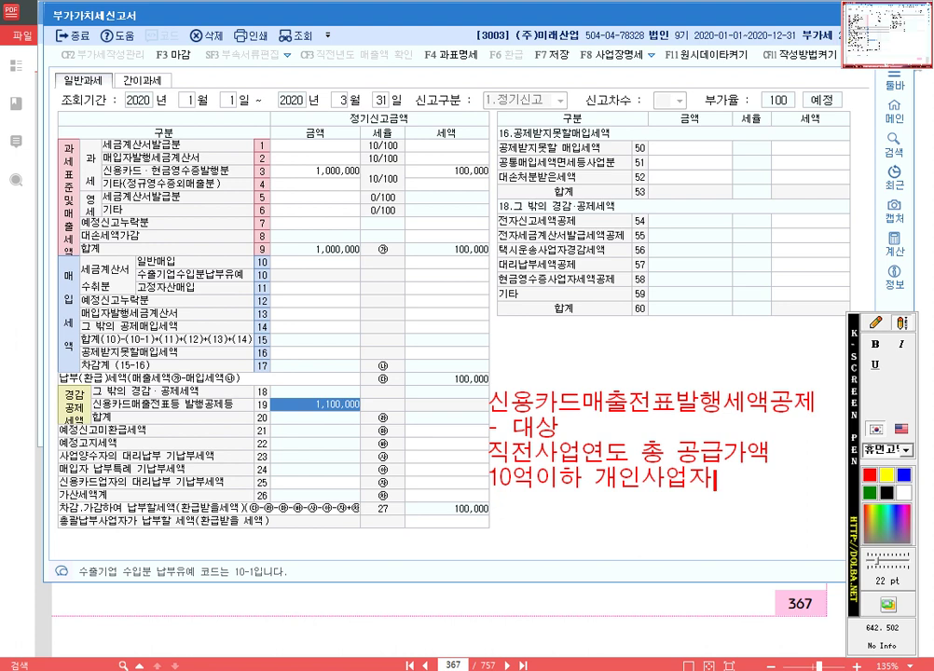
# Step: Add a last annotation line reading "카드, 현금영수증 공급가액 1.3%"
pyautogui.press('Return')
pyautogui.write('카드')
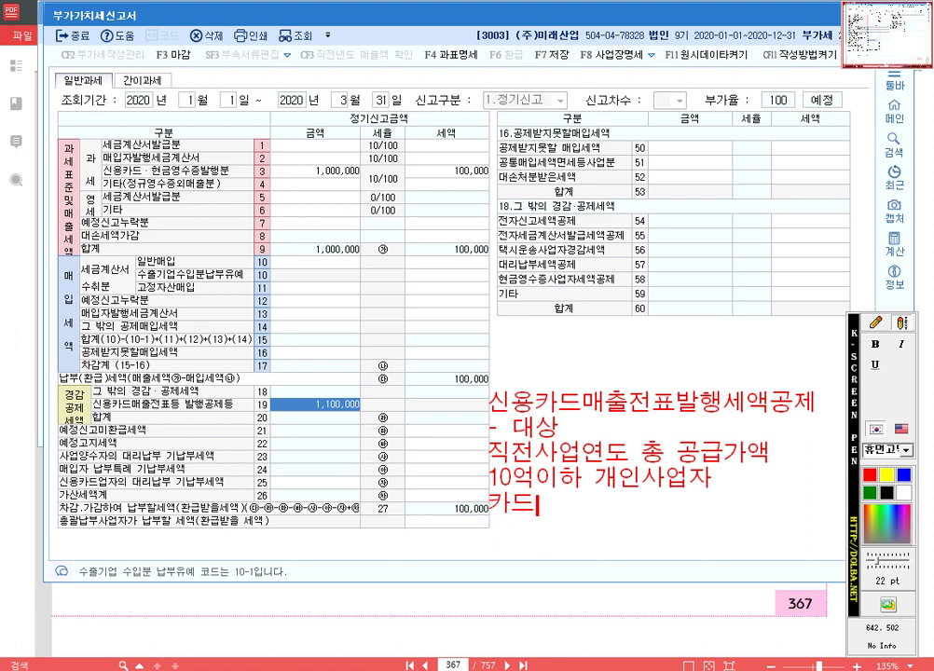
pyautogui.write(', 현금여')
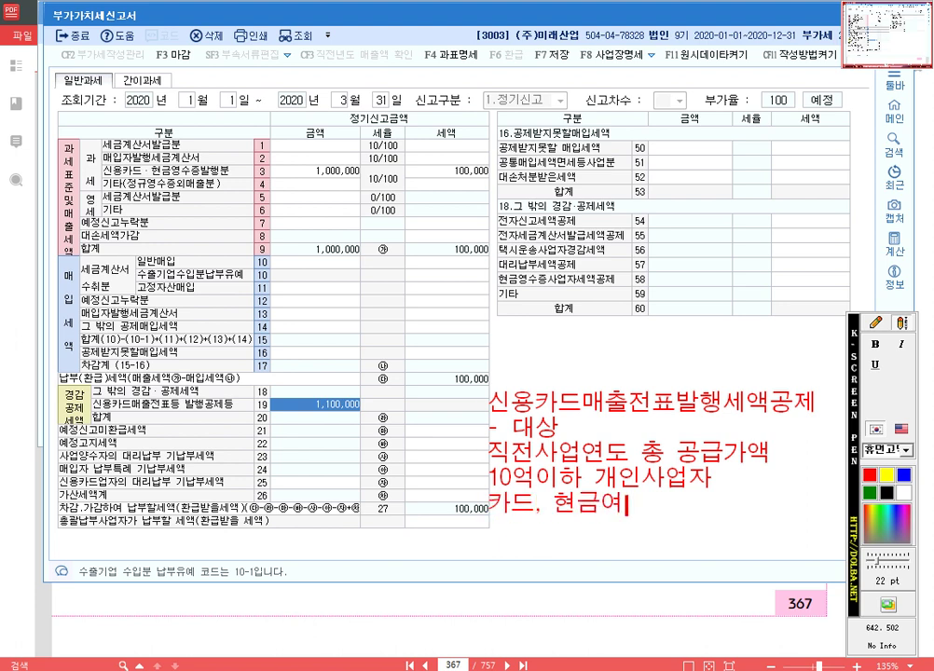
pyautogui.write('ㅇ수')
pyautogui.press('BackSpace')
pyautogui.write('ㅜ')
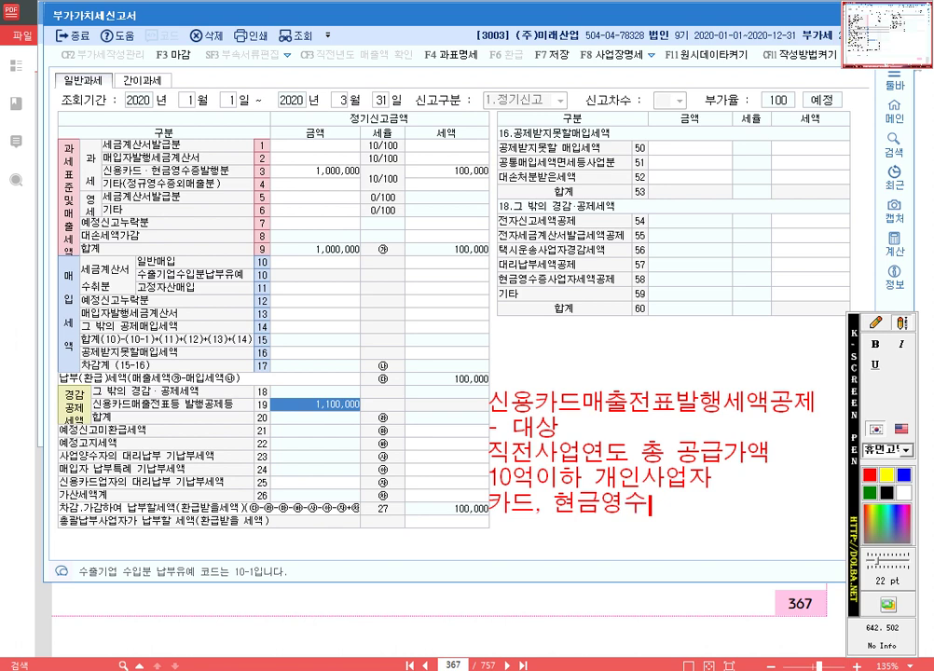
pyautogui.write('즈')
pyautogui.write('ㅇ 공급개액')
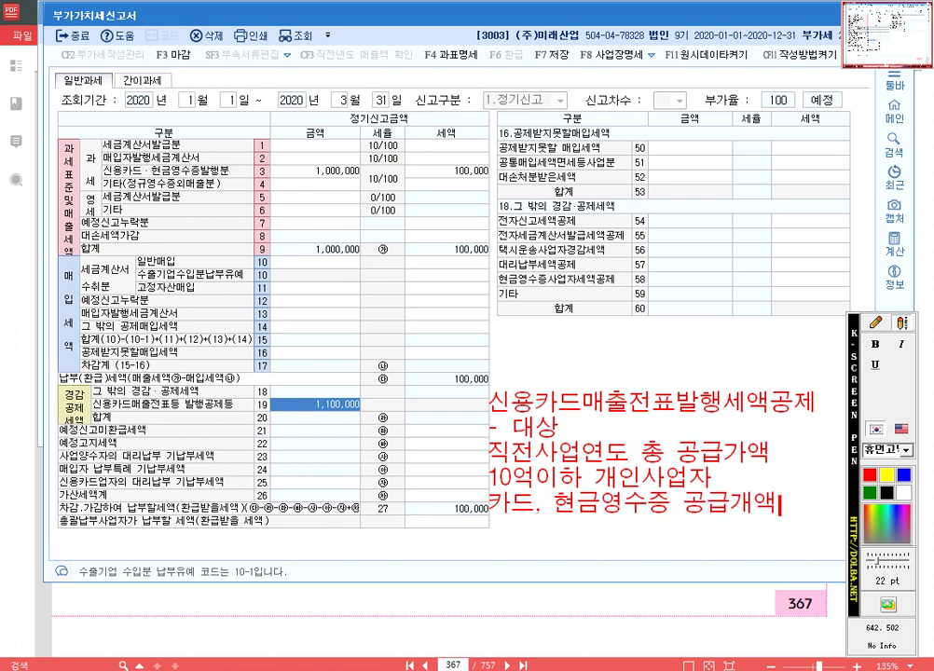
pyautogui.press('BackSpace')
pyautogui.press('BackSpace')
pyautogui.write('가액 1.3%')
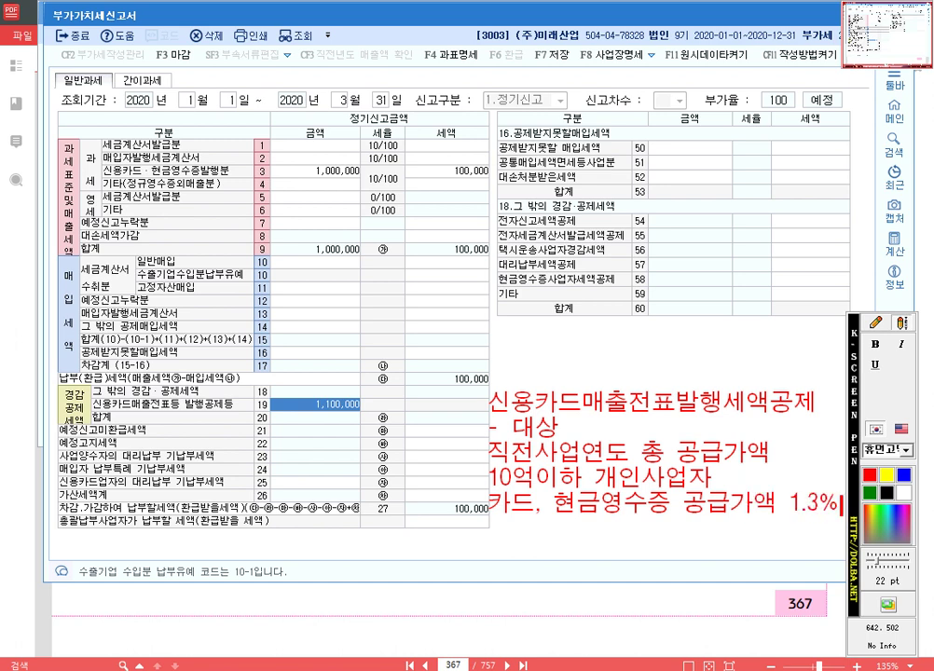
# Step: Outline the row 19 tax cell, the row 3 amount and tax, and the row 19 amount with red rectangles, and leave annotation mode
pyautogui.moveTo(855, 421)
pyautogui.mouseDown()
pyautogui.moveTo(11, 400)
pyautogui.moveTo(1, 367)
pyautogui.mouseUp()
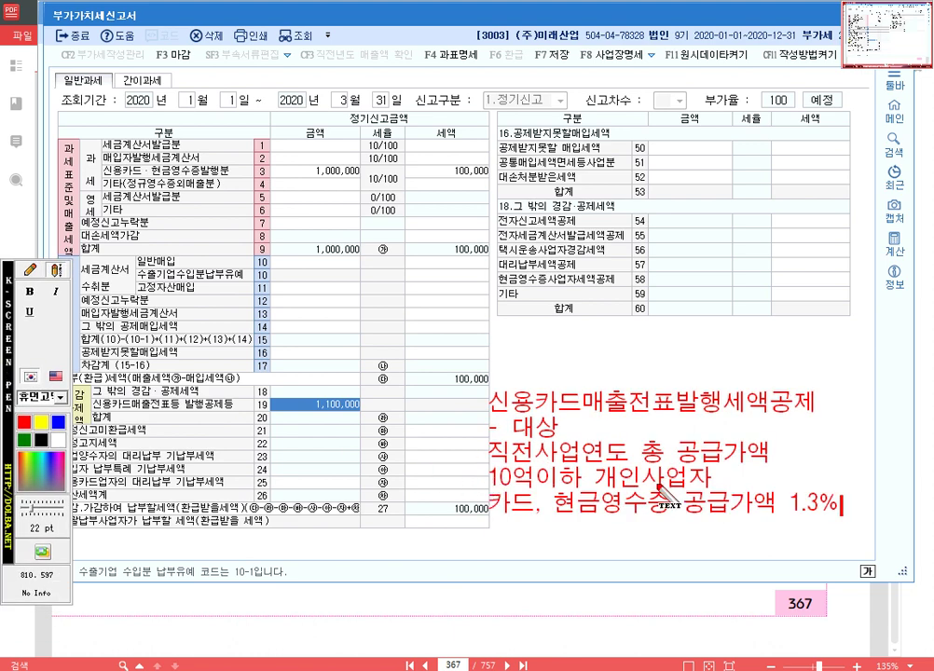
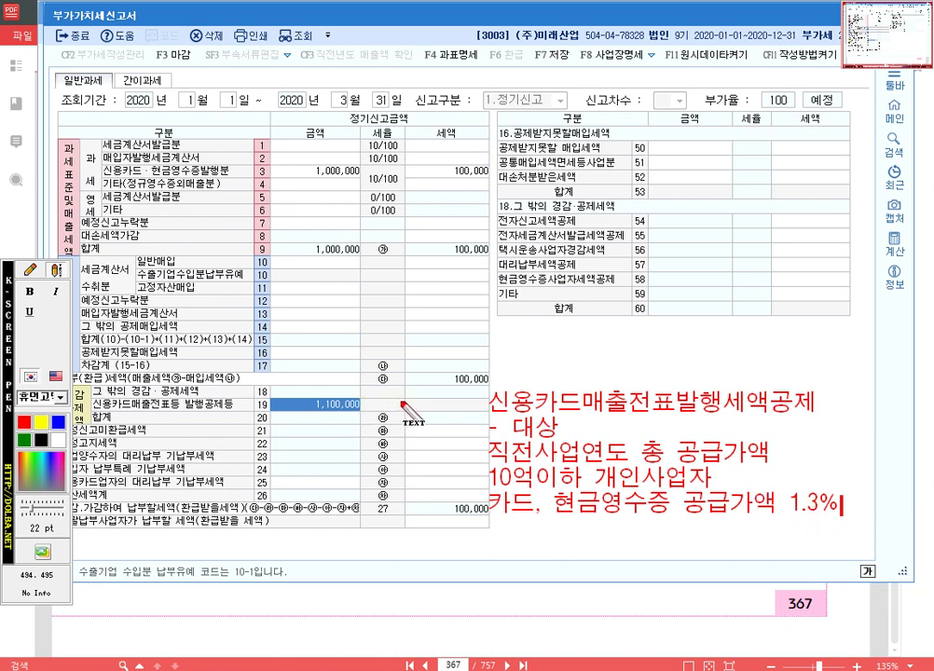
pyautogui.click(30, 271)
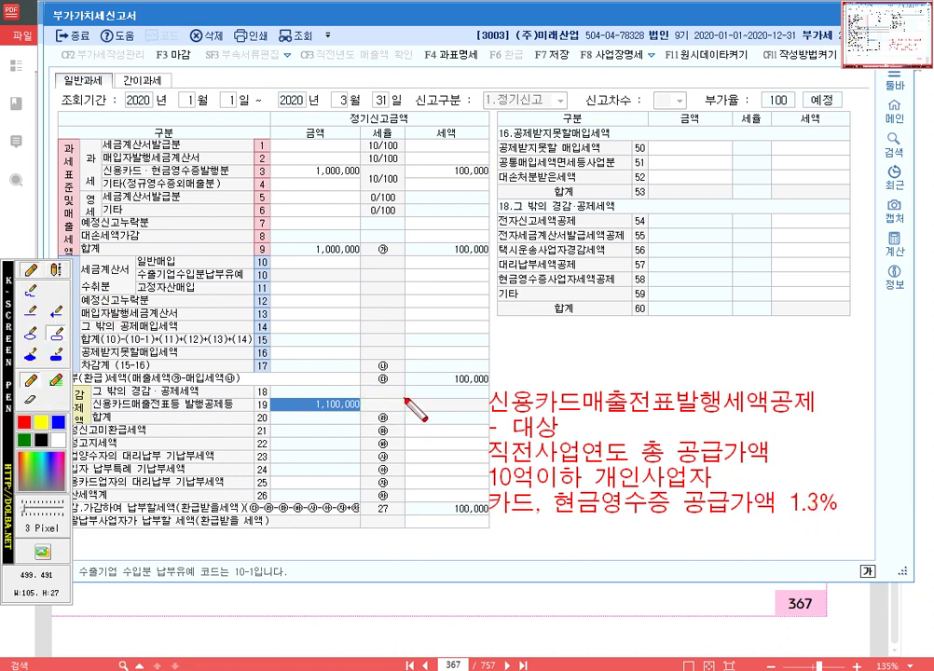
pyautogui.moveTo(404, 398); pyautogui.dragTo(489, 414)
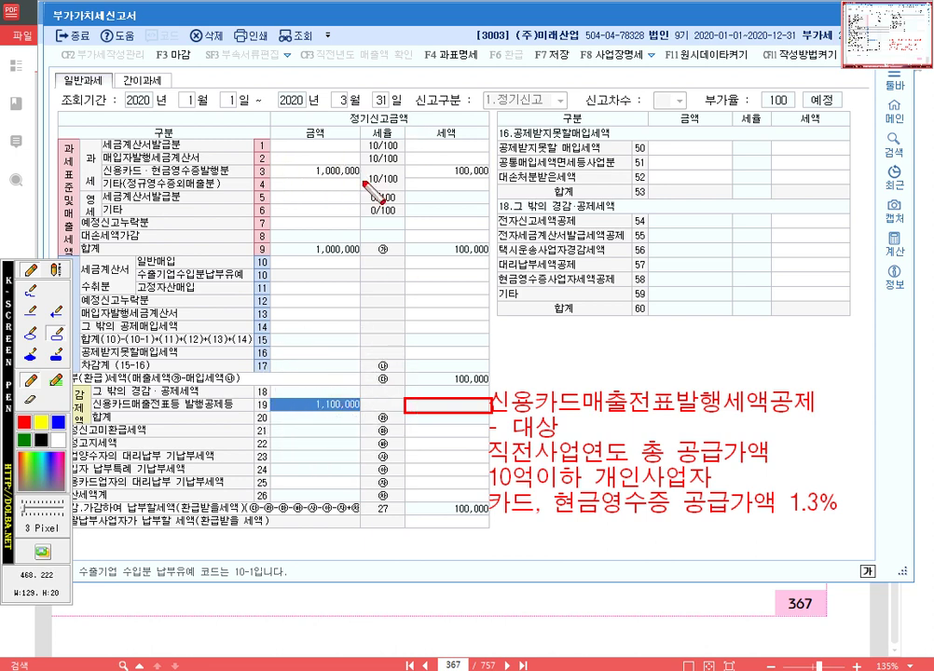
pyautogui.moveTo(267, 165); pyautogui.dragTo(488, 178)
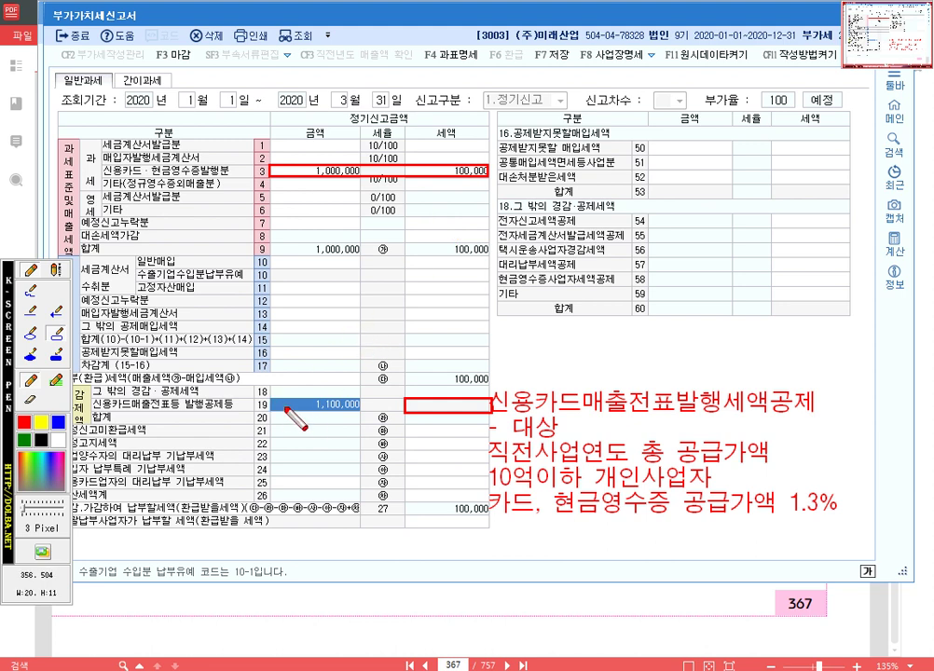
pyautogui.moveTo(269, 397); pyautogui.dragTo(366, 415)
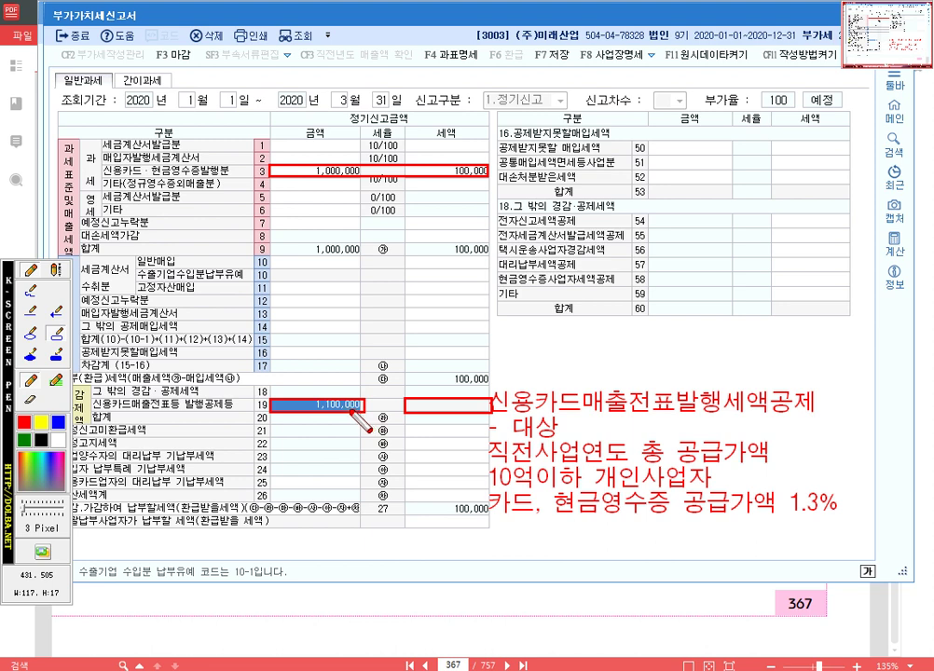
pyautogui.press('Escape')
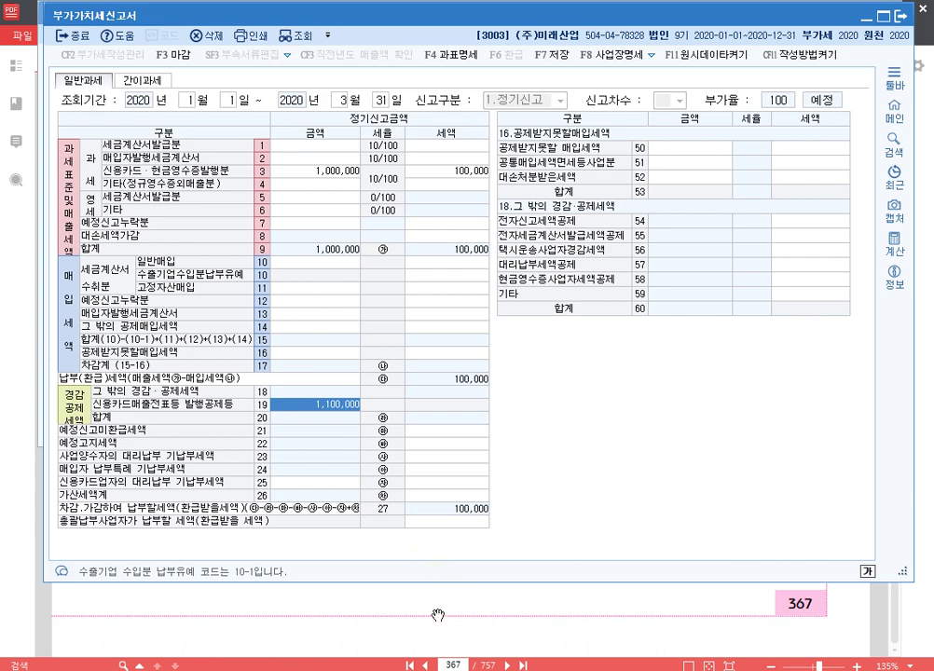
# Step: Bring up the 부가가치 main menu and outline 신용카드매출전표등발행금액집계표 with a red rectangle
pyautogui.press('Escape')
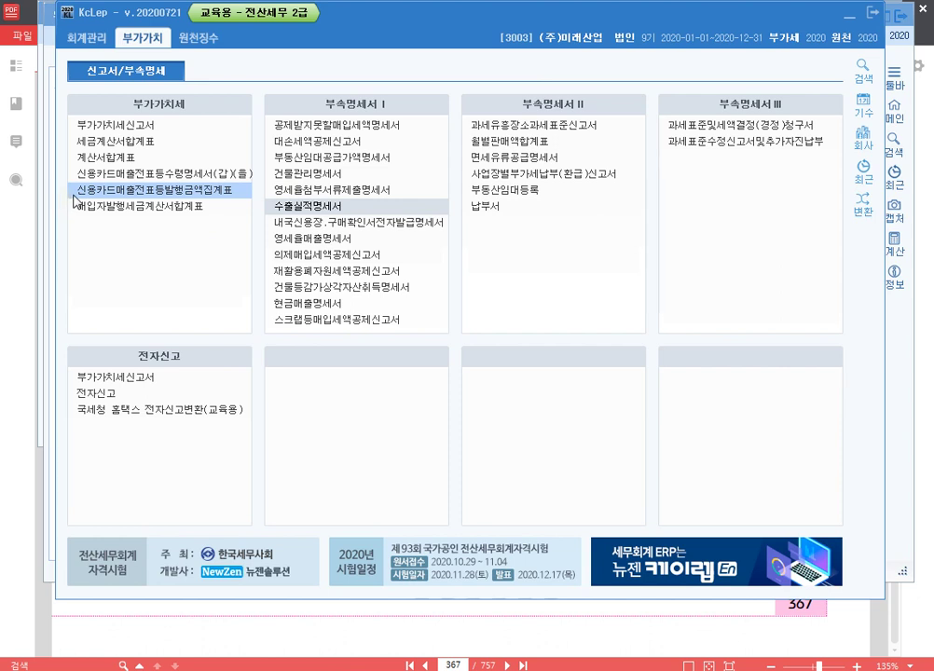
pyautogui.press('F9')
pyautogui.moveTo(67, 183)
pyautogui.mouseDown()
pyautogui.moveTo(120, 199)
pyautogui.moveTo(250, 200)
pyautogui.mouseUp()
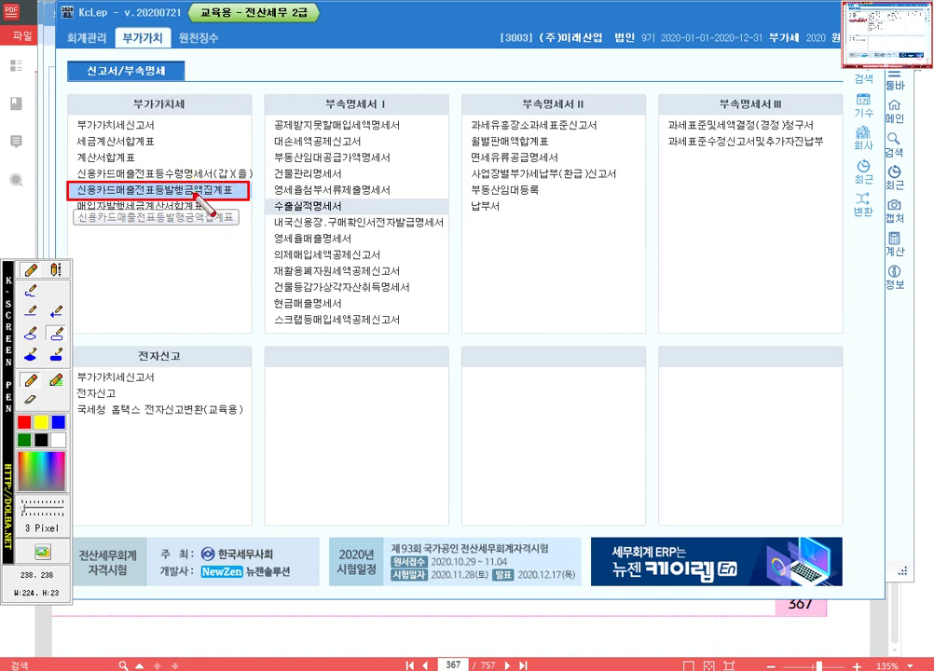
# Step: Leave annotation mode, open 신용카드매출전표등발행금액집계표 and set its query period to months 01 to 03 of 2020
pyautogui.click(202, 200)
pyautogui.click(202, 200)
pyautogui.rightClick(202, 198)
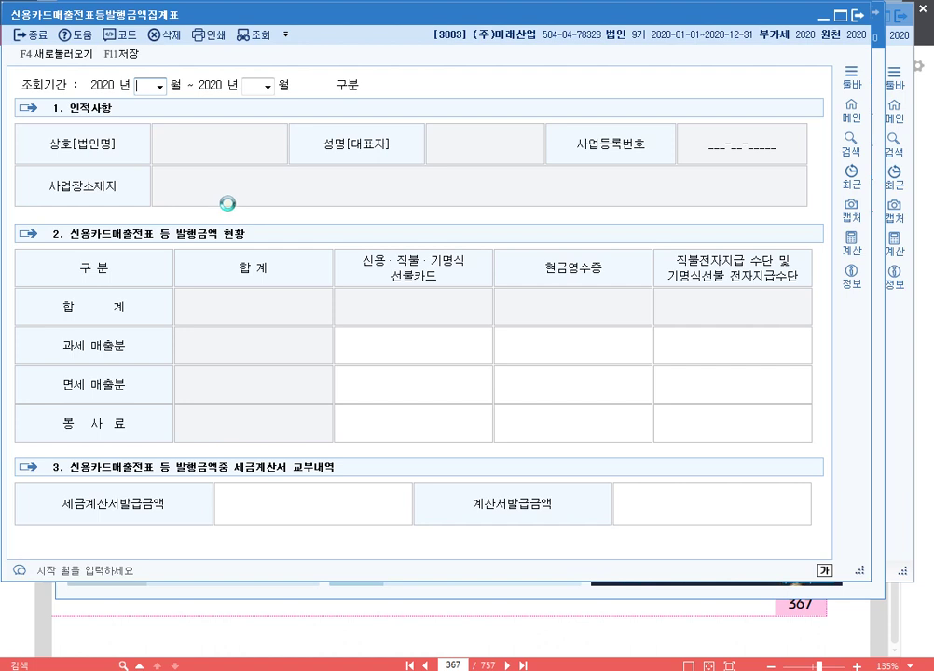
pyautogui.write('0103')
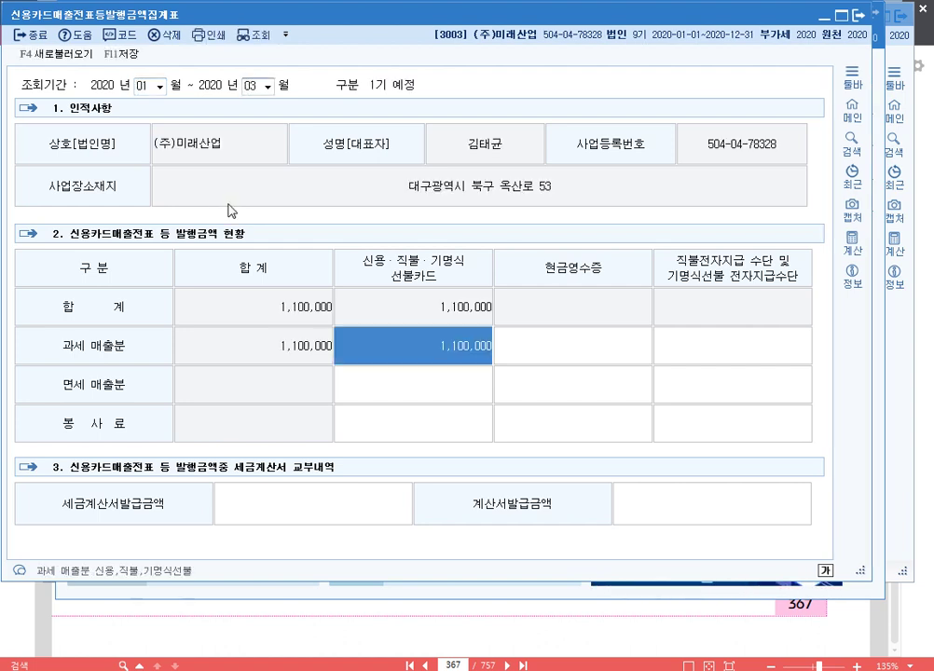
# Step: Outline the 신용 column heading, the 과세 매출분 label and its card amount with red rectangles, and leave annotation mode
pyautogui.press('F12')
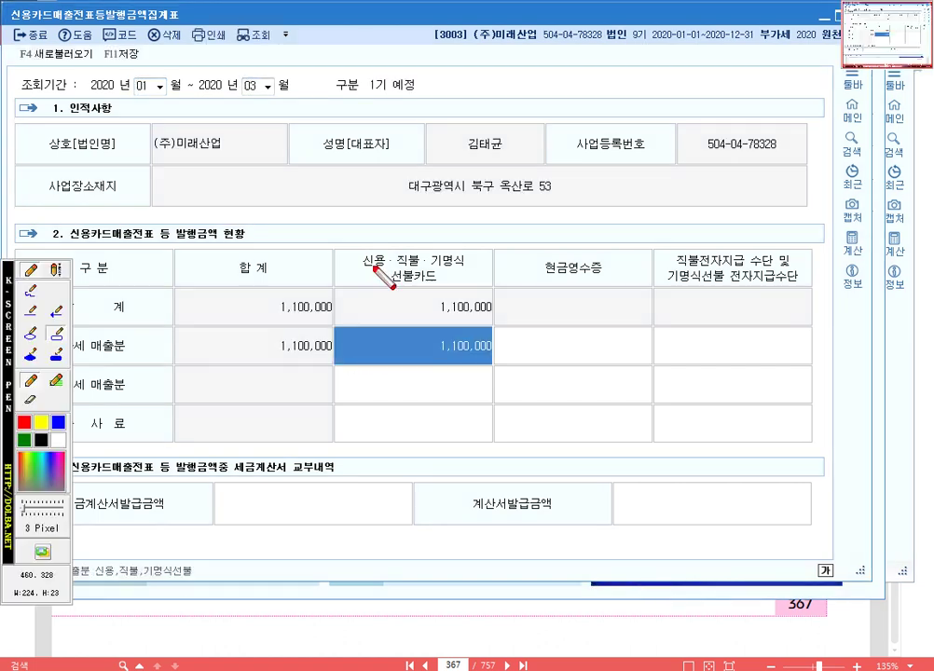
pyautogui.moveTo(358, 246); pyautogui.dragTo(392, 268)
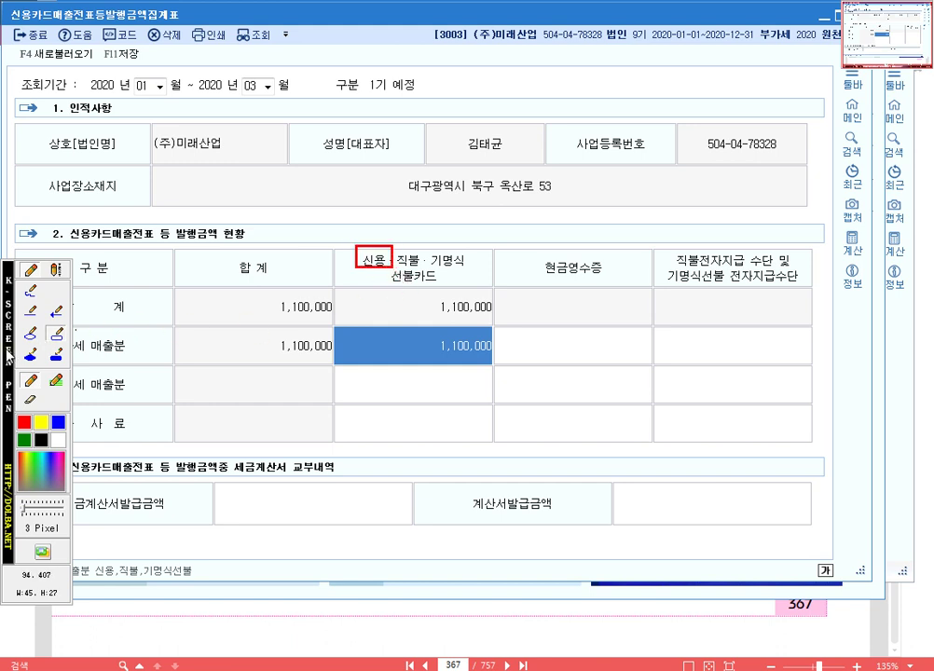
pyautogui.moveTo(8, 278); pyautogui.dragTo(825, 350)
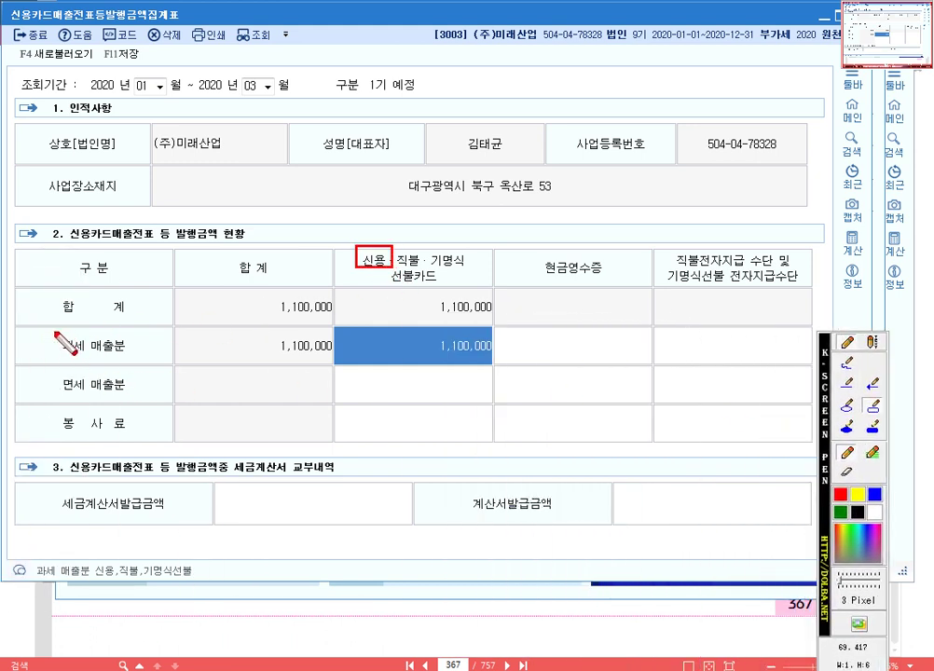
pyautogui.moveTo(53, 331); pyautogui.dragTo(127, 357)
pyautogui.moveTo(336, 328)
pyautogui.mouseDown()
pyautogui.moveTo(416, 357)
pyautogui.moveTo(495, 365)
pyautogui.mouseUp()
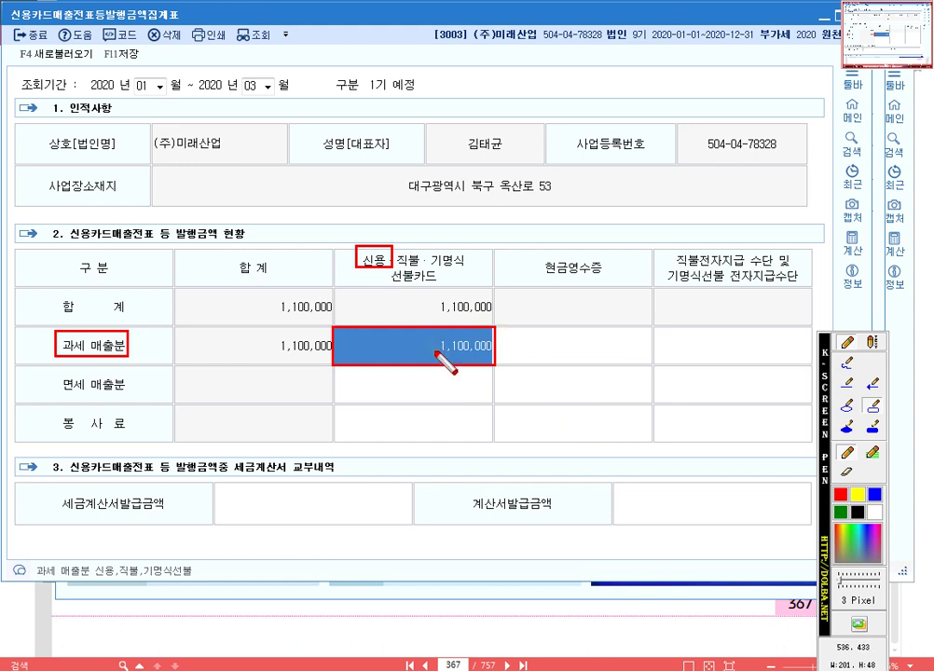
pyautogui.press('Escape')
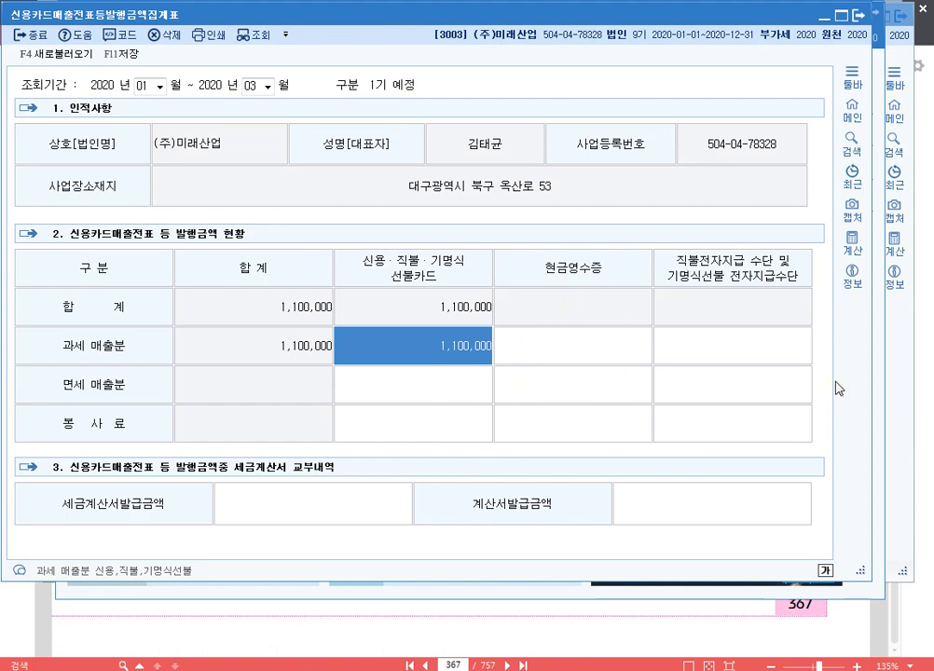
# Step: Consult page 367 of the PDF textbook, and change the sale's type in 매입매출전표입력 to 18 카면
pyautogui.click(634, 620)
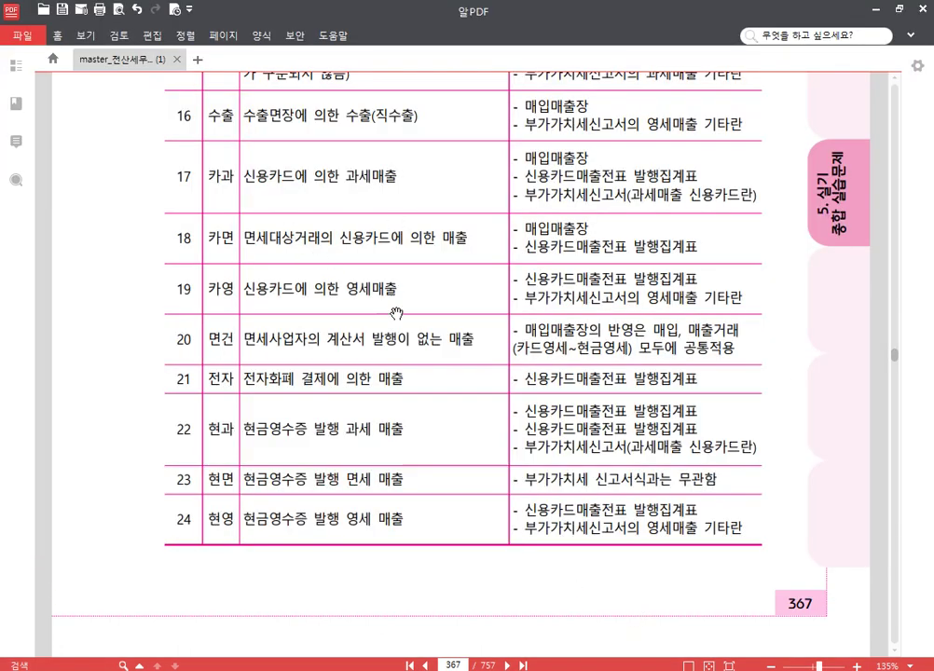
pyautogui.scroll(-1, 373, 308)
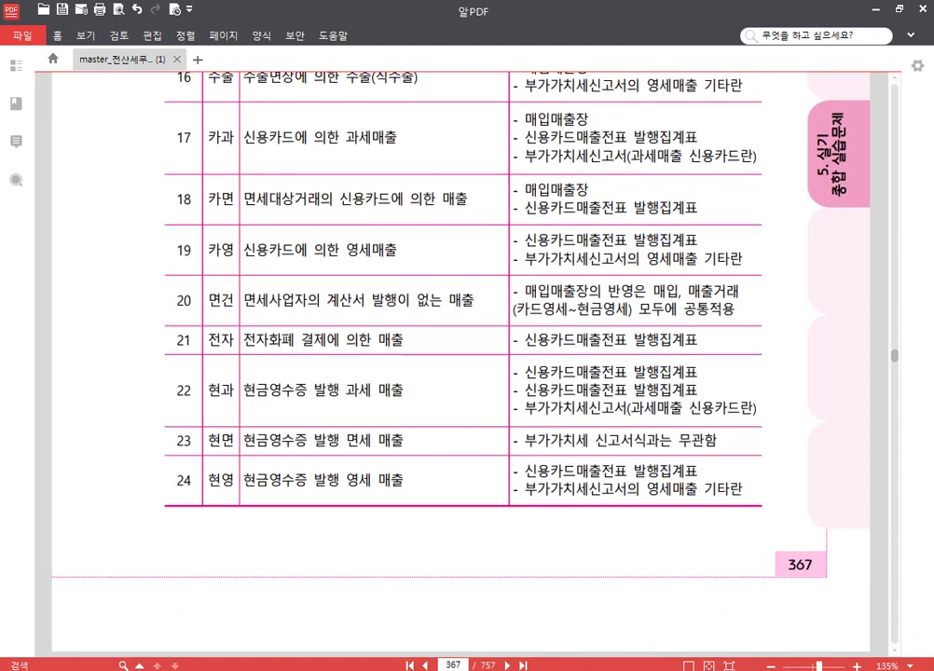
pyautogui.hotkey('alt', 'Tab')
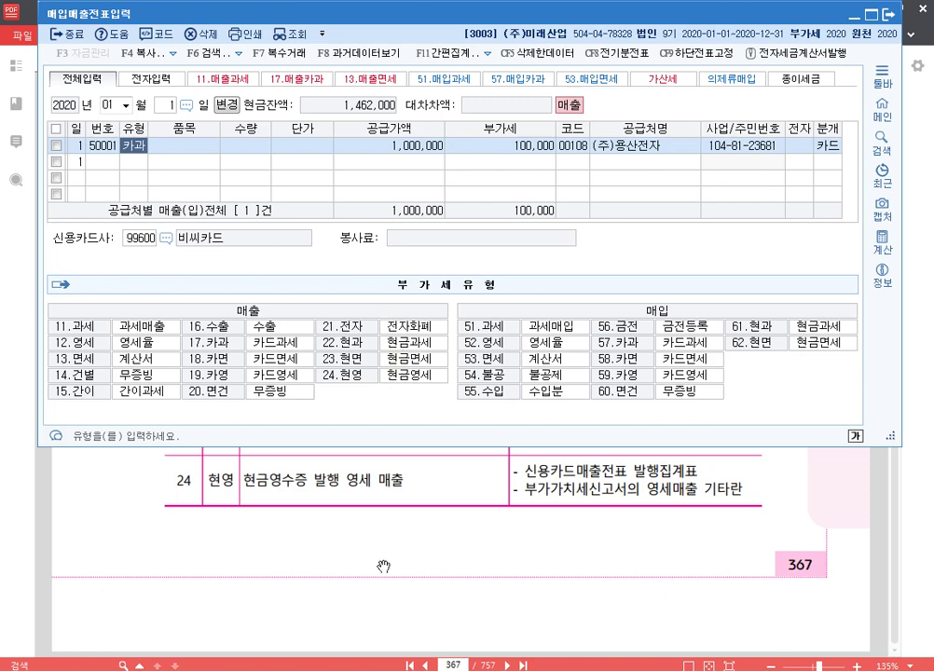
pyautogui.click(368, 490)
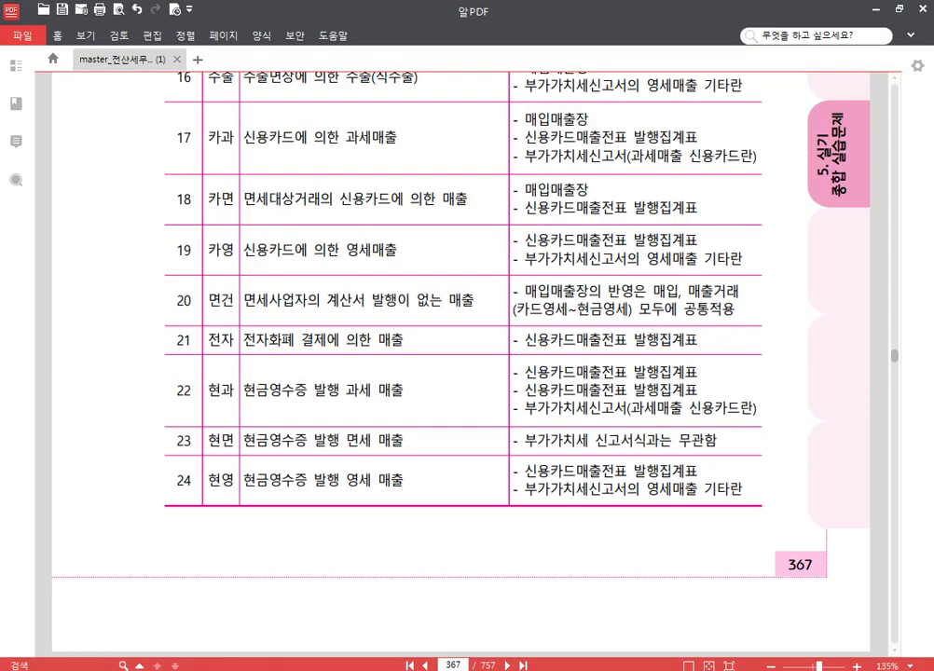
pyautogui.hotkey('alt', 'Tab')
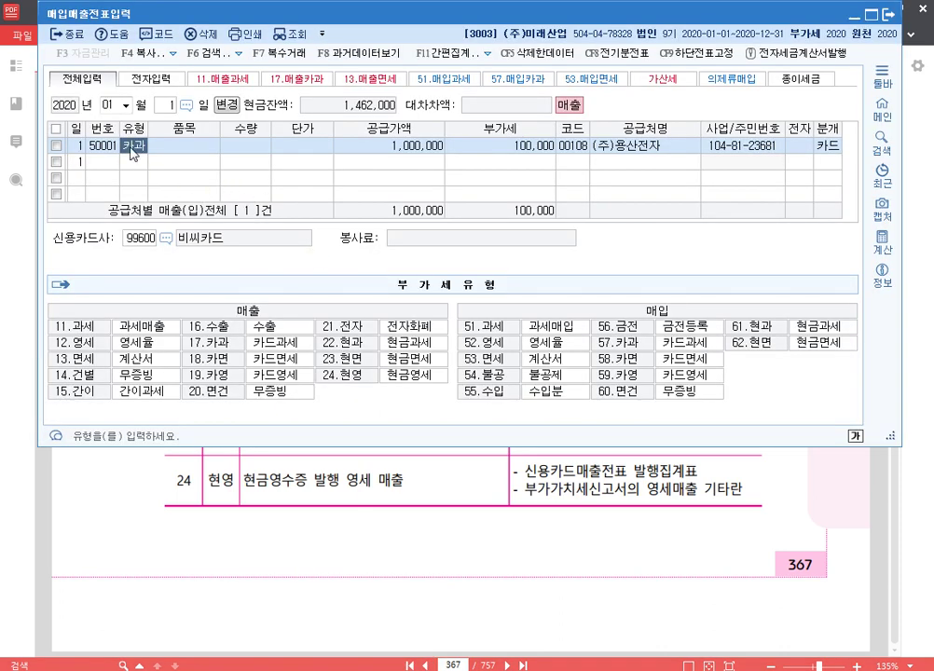
pyautogui.write('18')
pyautogui.press('Return')
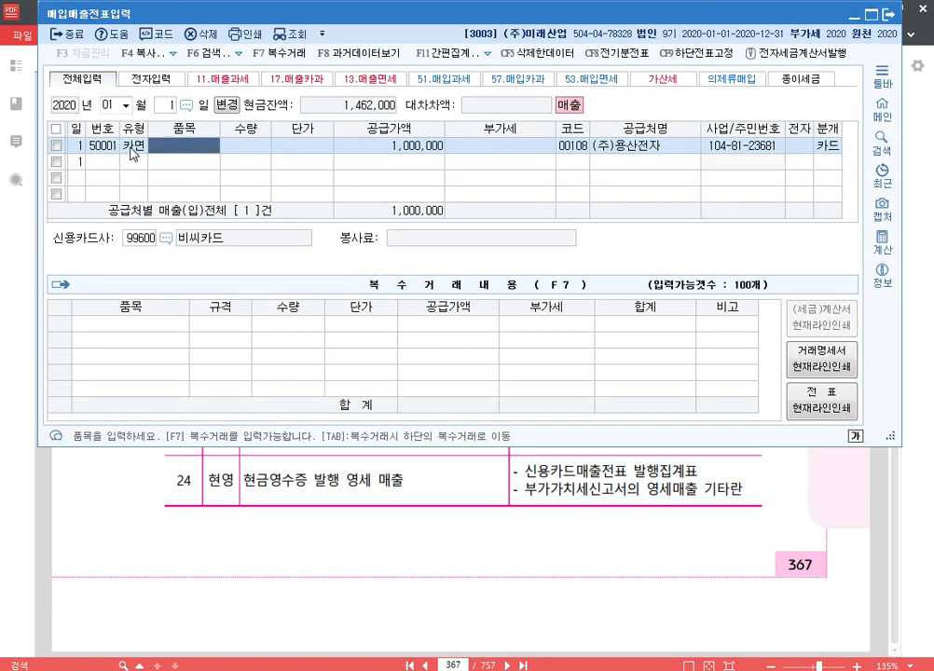
pyautogui.click(134, 152)
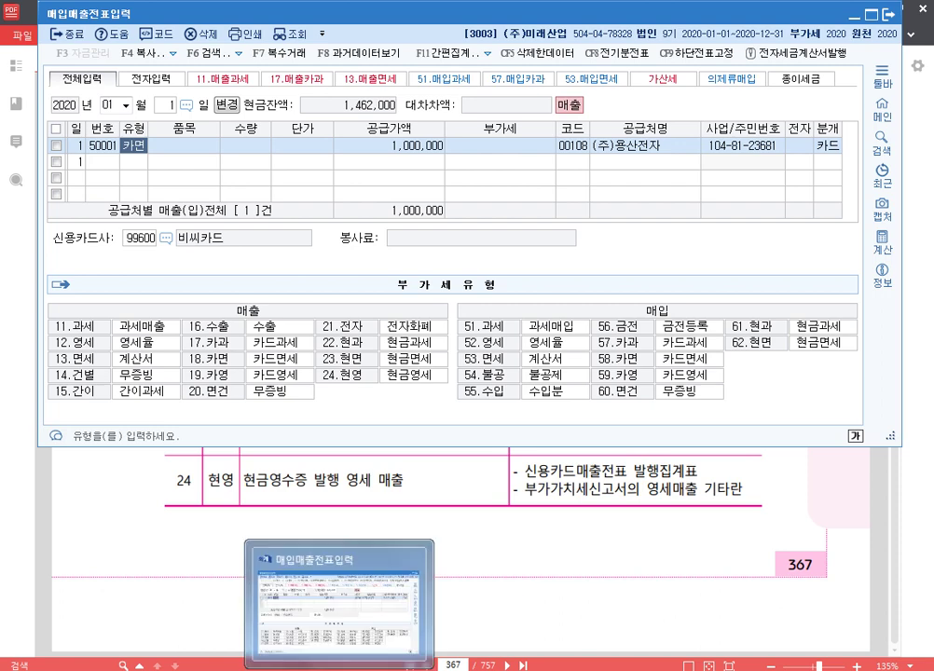
# Step: Open 과세표준명세 in 부가가치세신고서, outline the row 80 면세사업수입금액 amount in red, and close the dialog
pyautogui.click(377, 670)
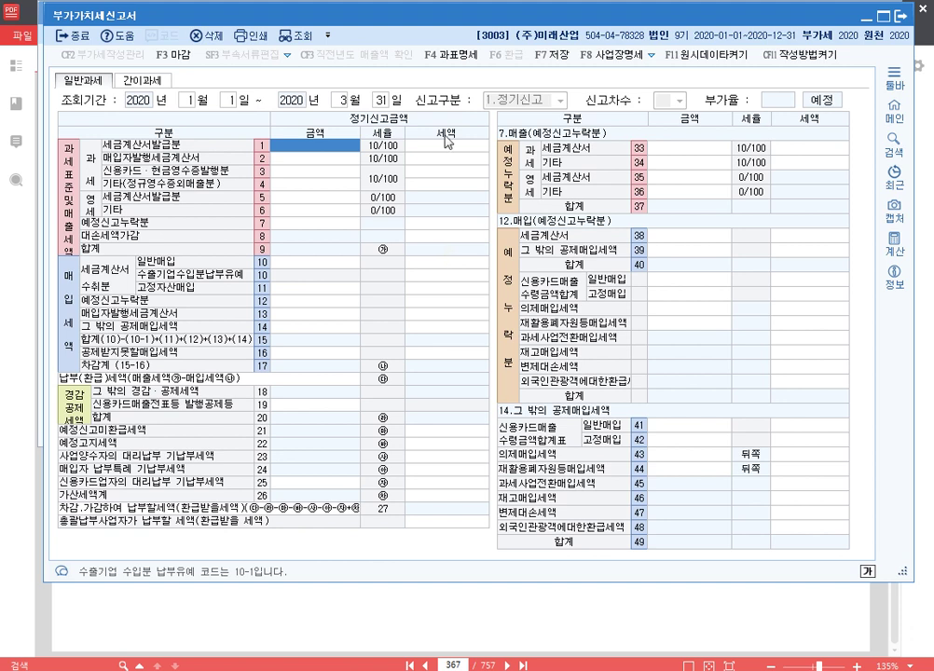
pyautogui.press('F4')
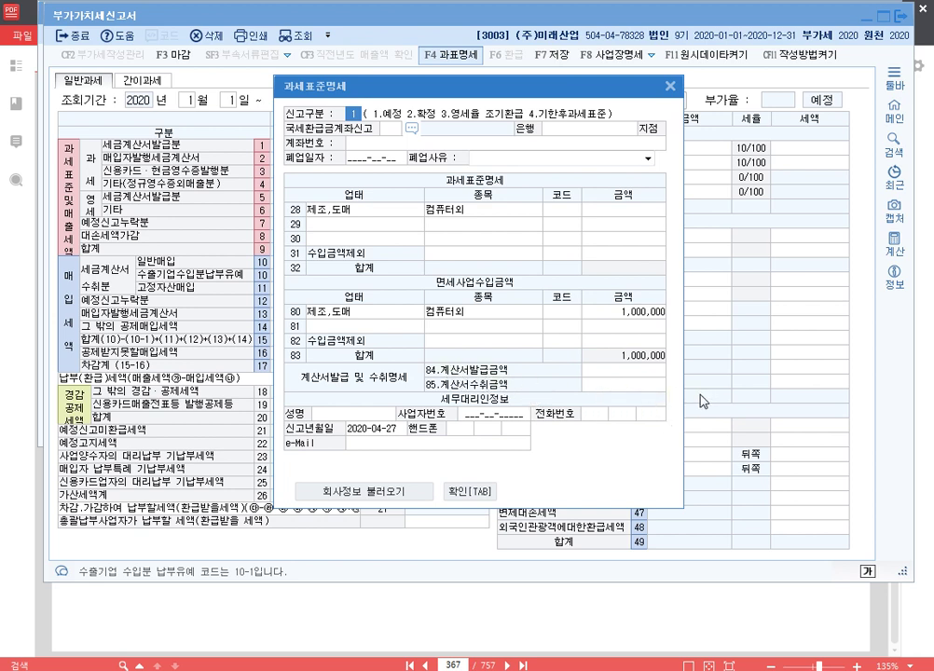
pyautogui.hotkey('ctrl', '2')
pyautogui.moveTo(579, 298); pyautogui.dragTo(668, 330)
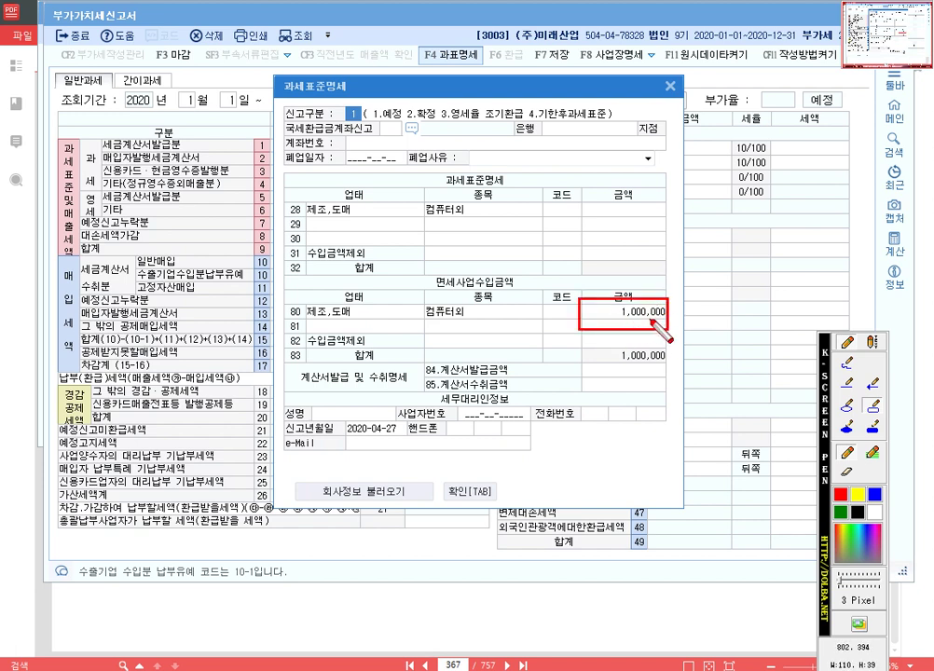
pyautogui.press('Escape')
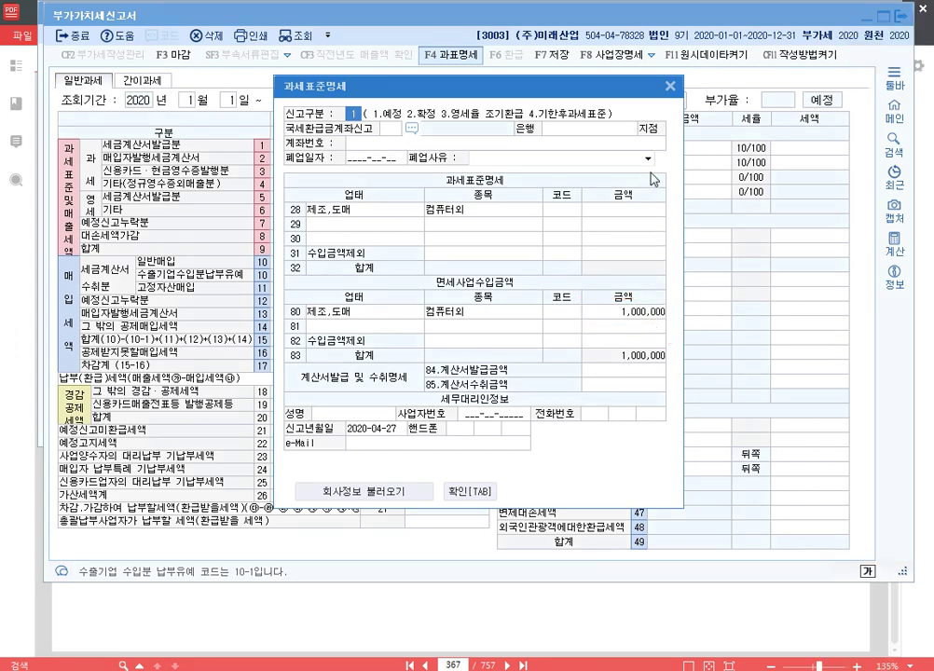
pyautogui.click(670, 86)
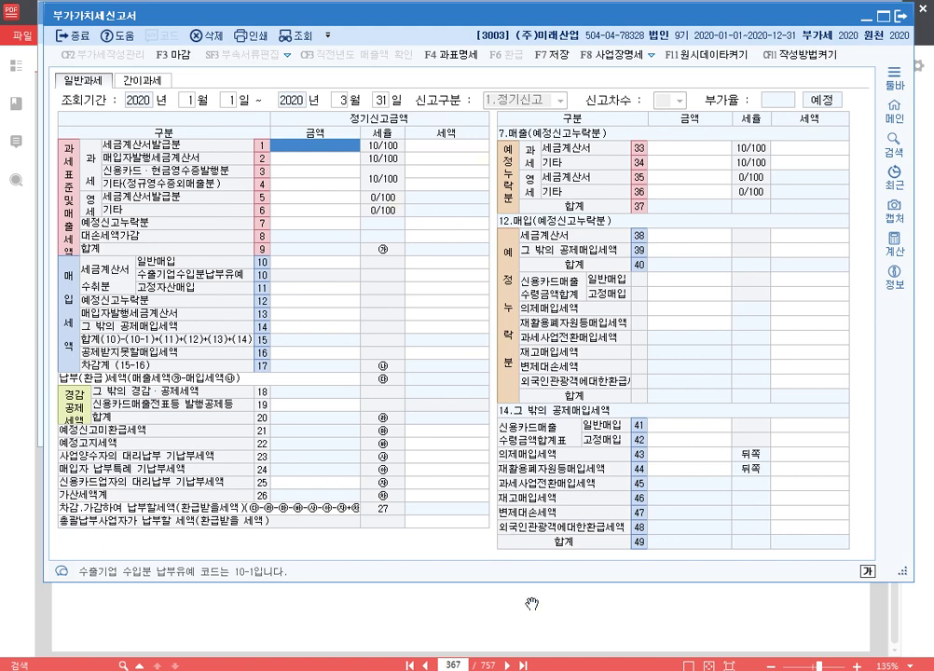
# Step: Switch to the PDF textbook, outline 건 in the code 14 건별 and code 20 면건 rows in red, and leave annotation mode
pyautogui.click(486, 602)
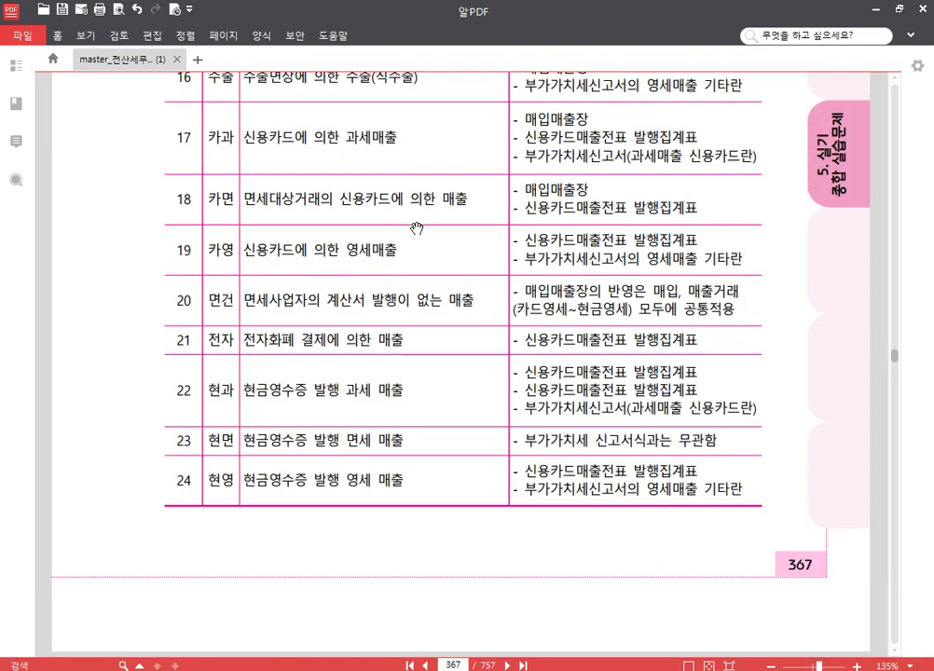
pyautogui.scroll(-1, 373, 322)
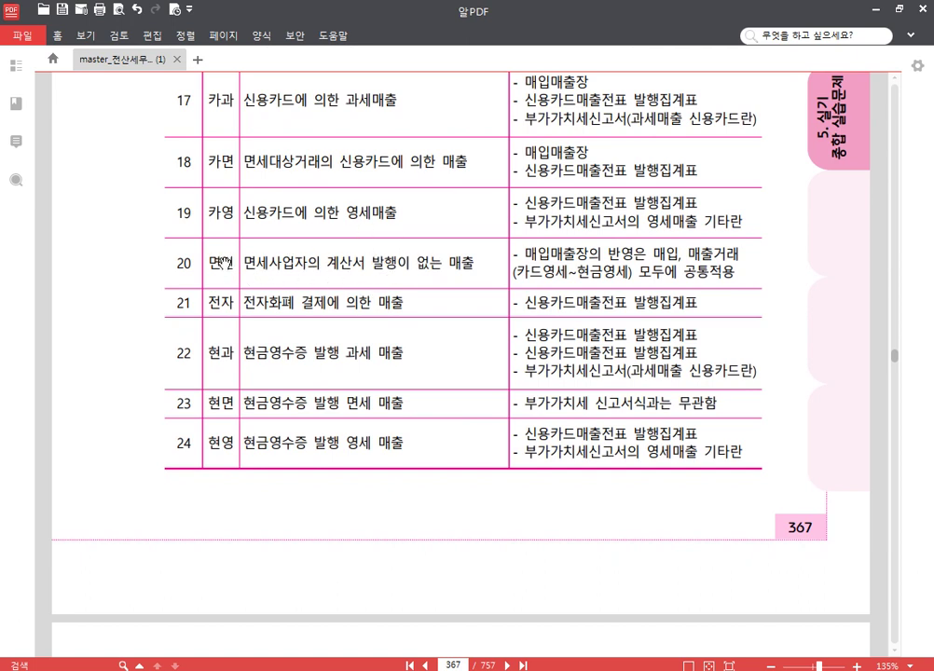
pyautogui.scroll(4, 272, 315)
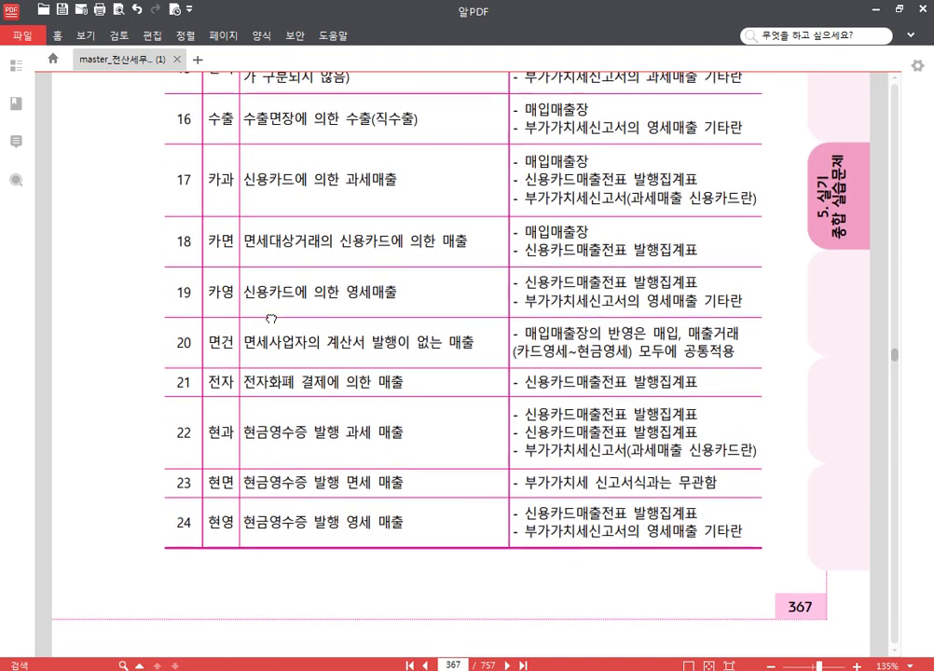
pyautogui.scroll(1, 300, 387)
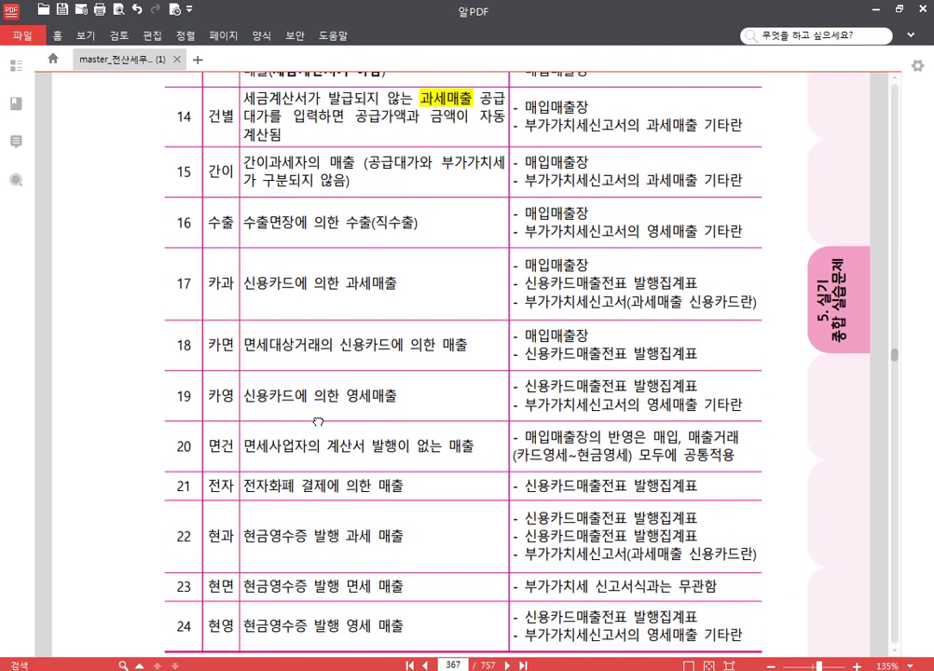
pyautogui.press('F9')
pyautogui.moveTo(206, 116); pyautogui.dragTo(224, 135)
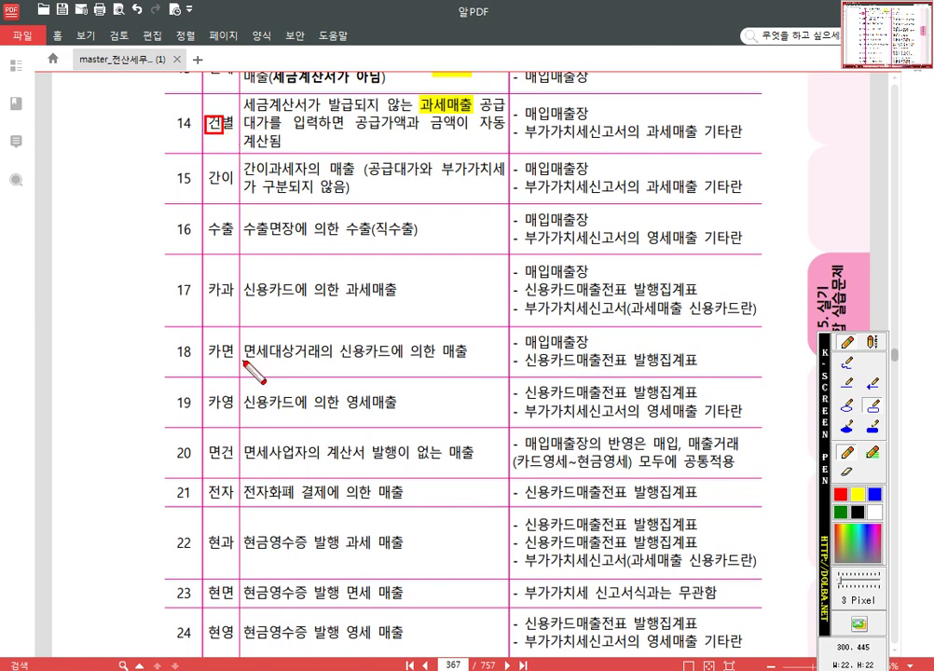
pyautogui.moveTo(221, 441); pyautogui.dragTo(238, 460)
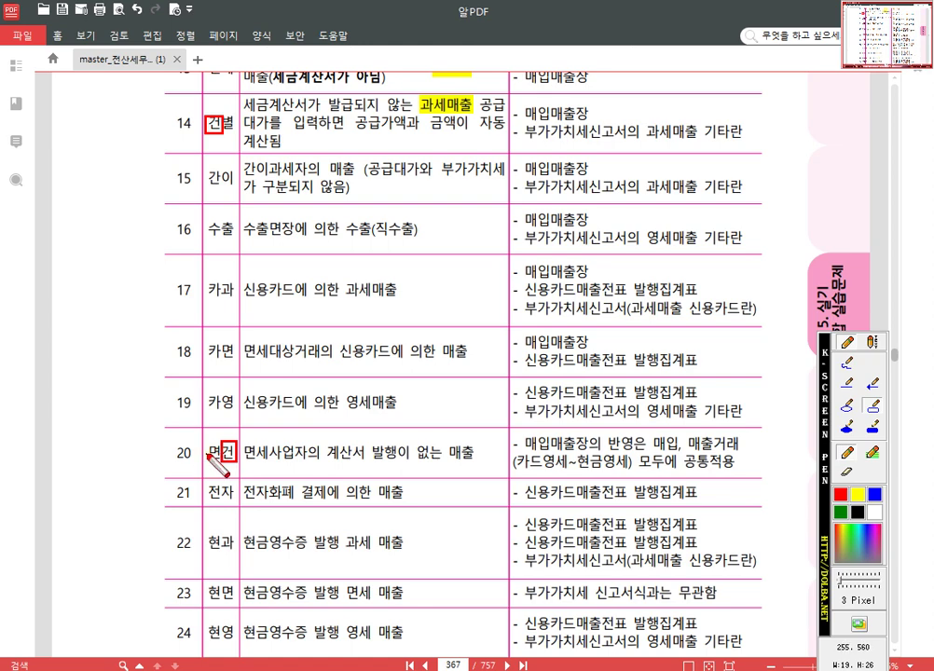
pyautogui.press('Escape')
# Step: Review codes 21 to 24 in the textbook, and change the 매입매출전표입력 sale to type 22 현과 with 분개 set to 1 현금
pyautogui.moveTo(381, 473); pyautogui.dragTo(377, 274)
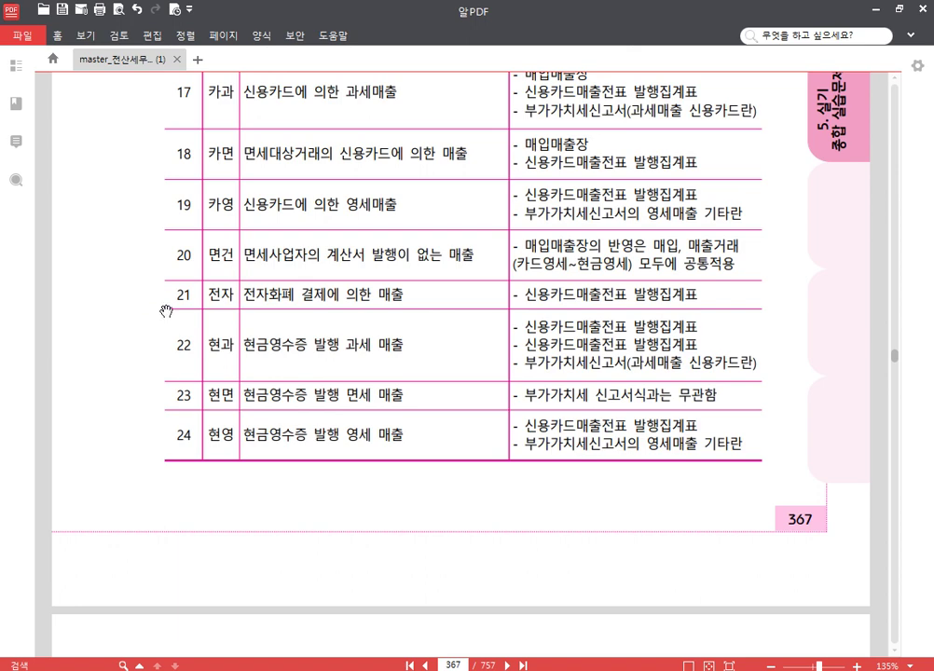
pyautogui.scroll(-3, 333, 439)
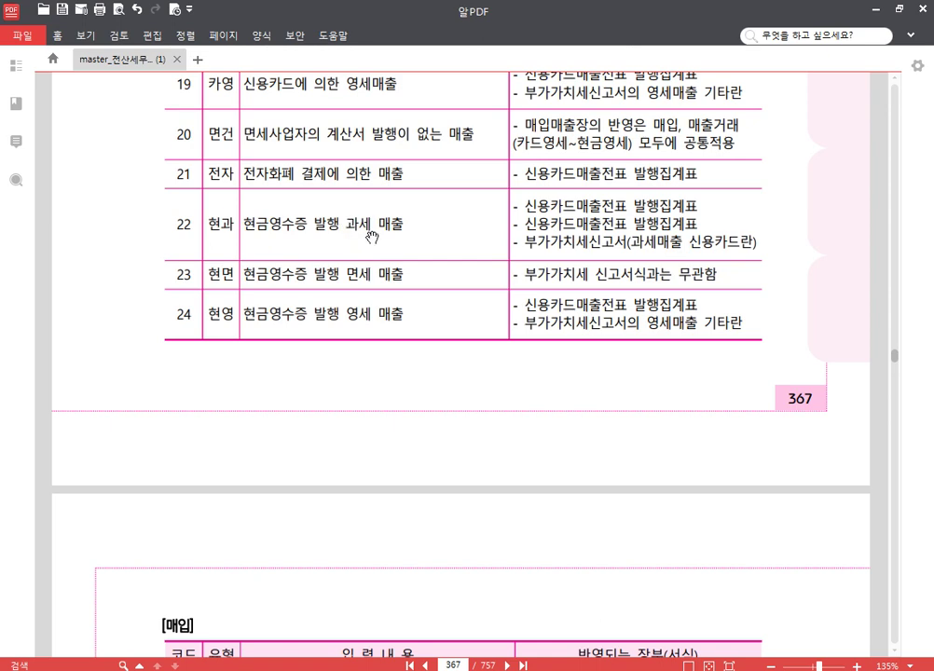
pyautogui.scroll(2, 372, 237)
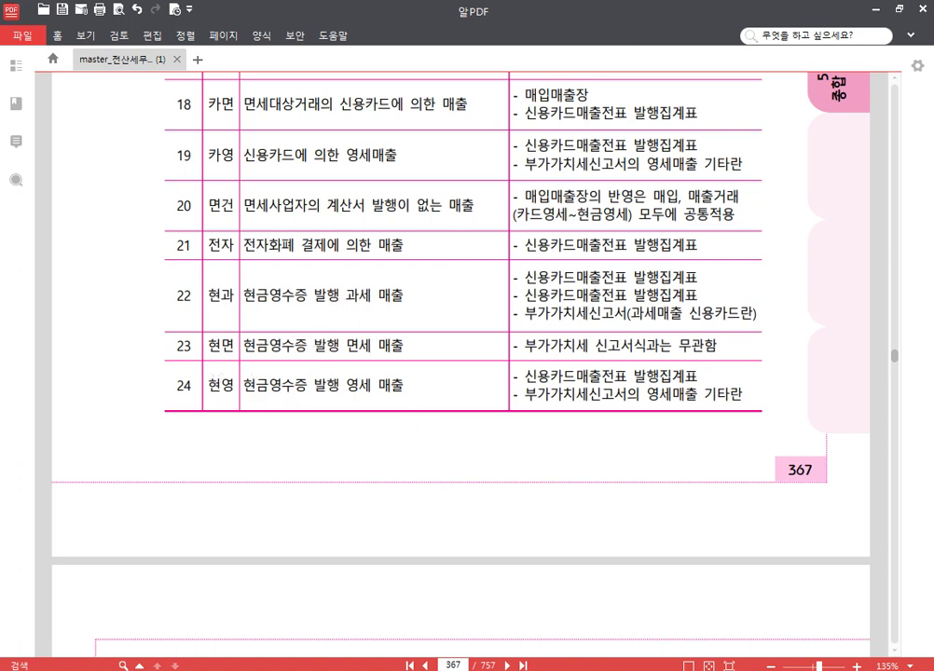
pyautogui.moveTo(340, 670)
pyautogui.click(345, 611)
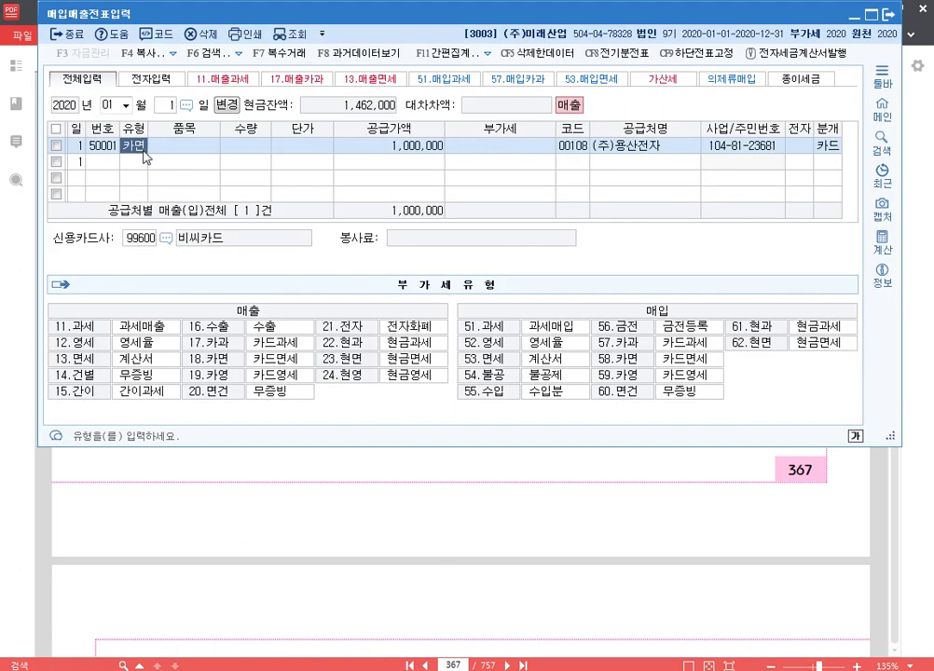
pyautogui.write('22')
pyautogui.press('Return')
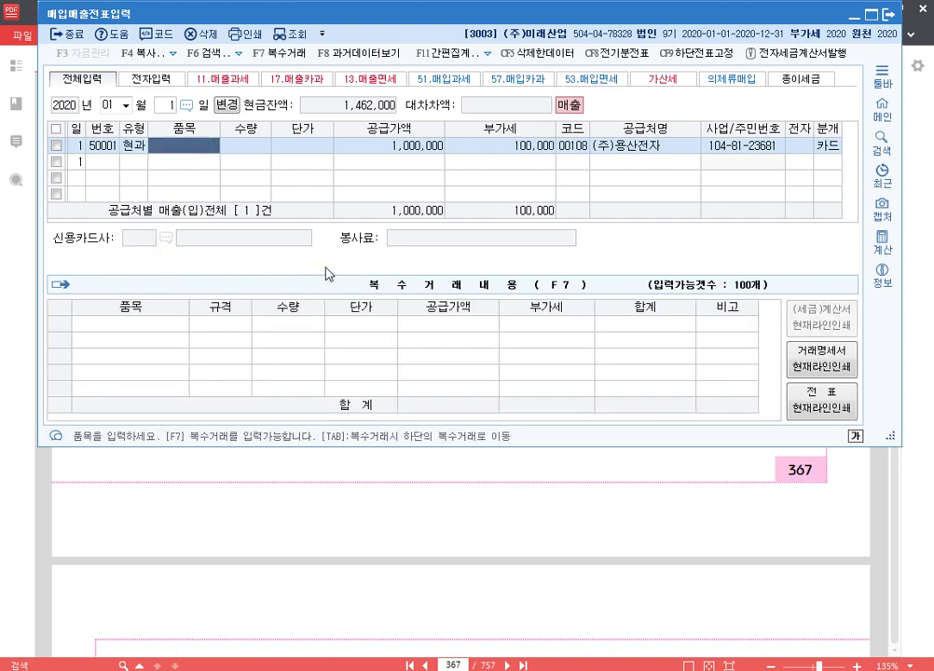
pyautogui.press('Return')
pyautogui.write('1')
pyautogui.press('Return')
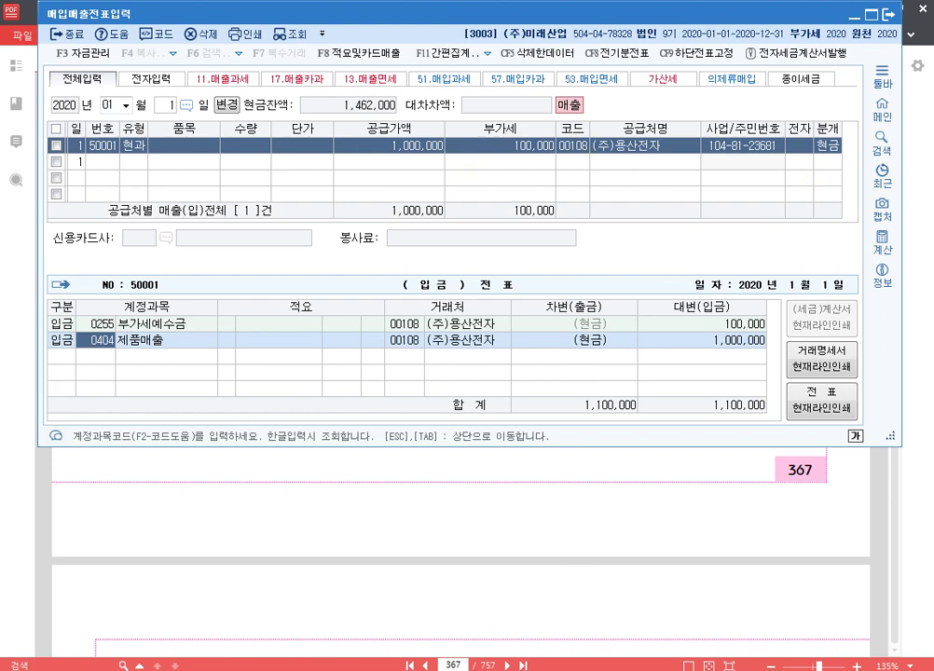
# Step: Examine the row 3 and row 19 amounts in 부가가치세신고서, and return to the 부가가치 main menu
pyautogui.moveTo(376, 670)
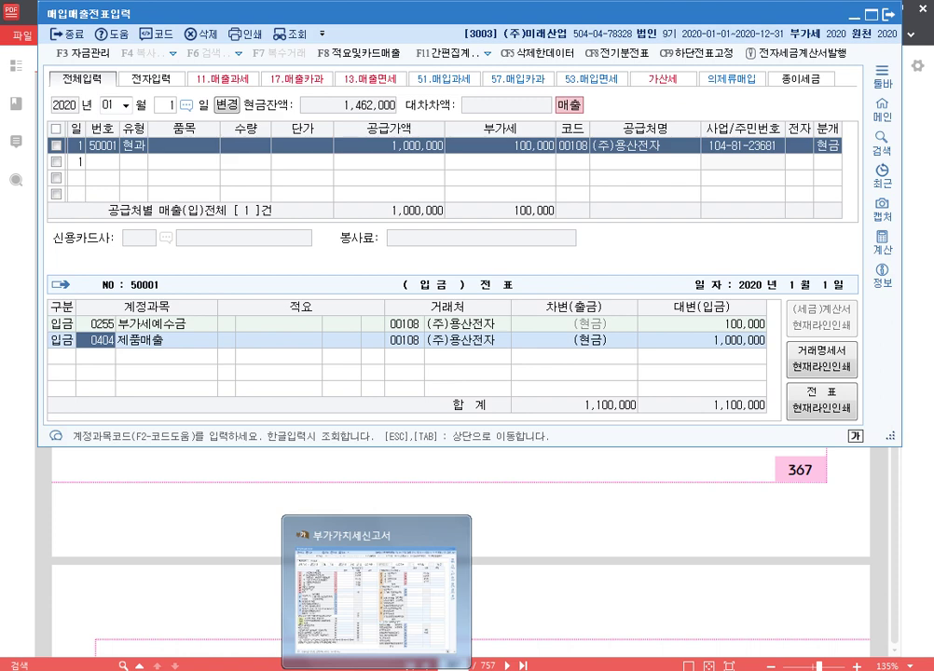
pyautogui.click(376, 669)
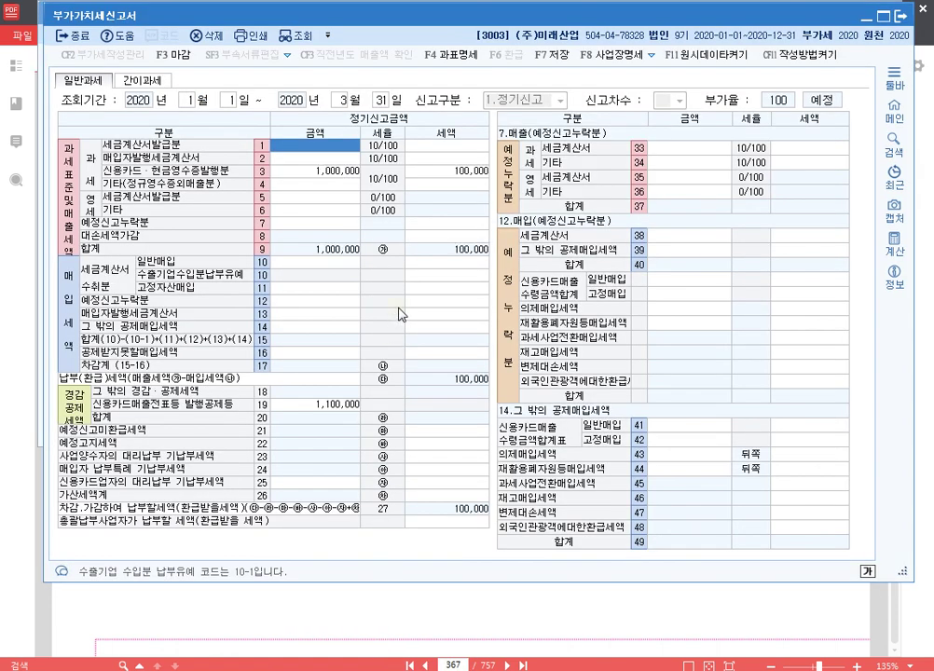
pyautogui.click(334, 174)
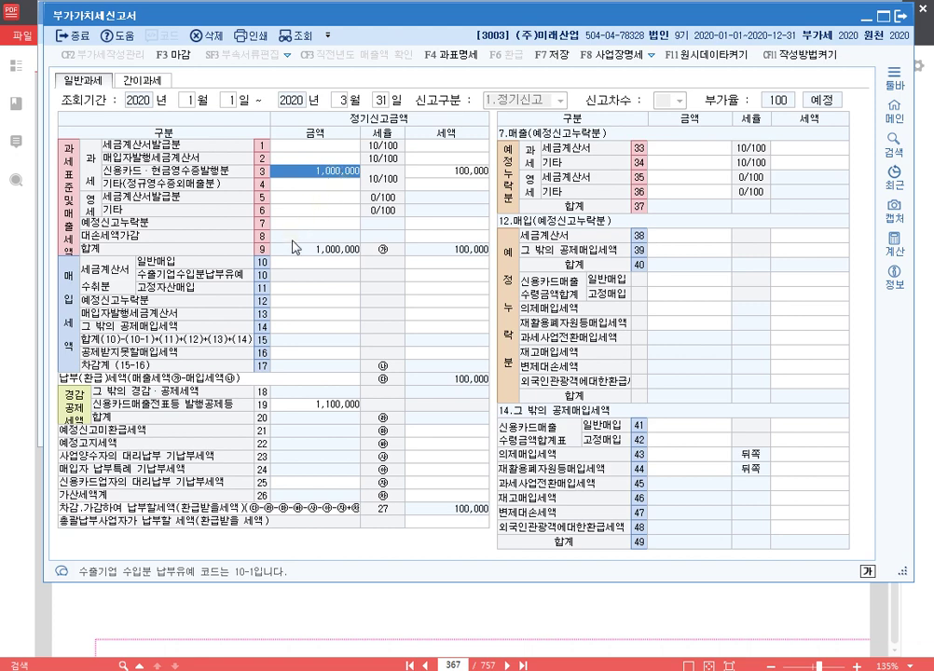
pyautogui.click(347, 410)
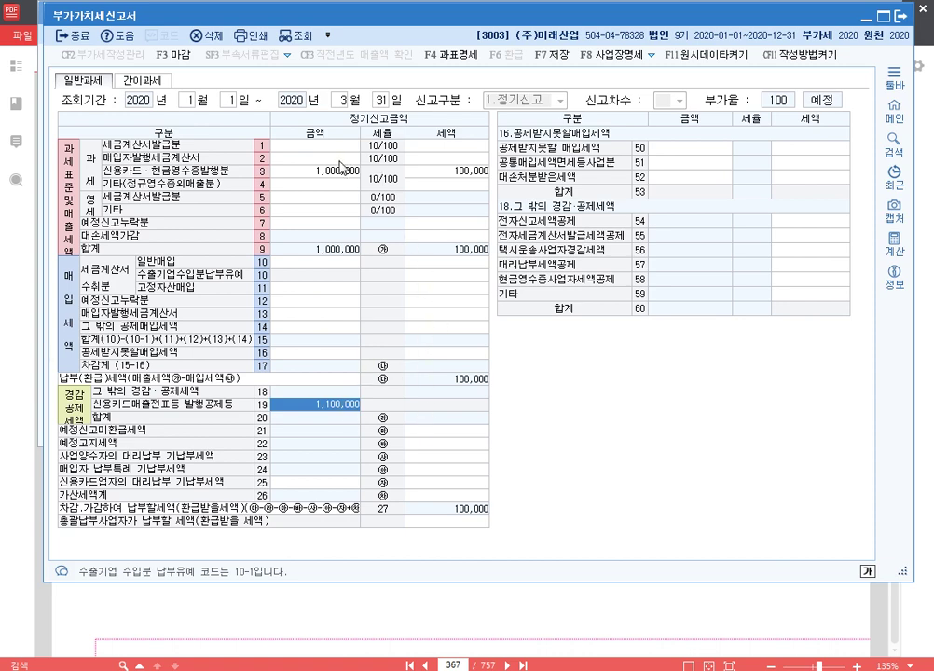
pyautogui.click(342, 170)
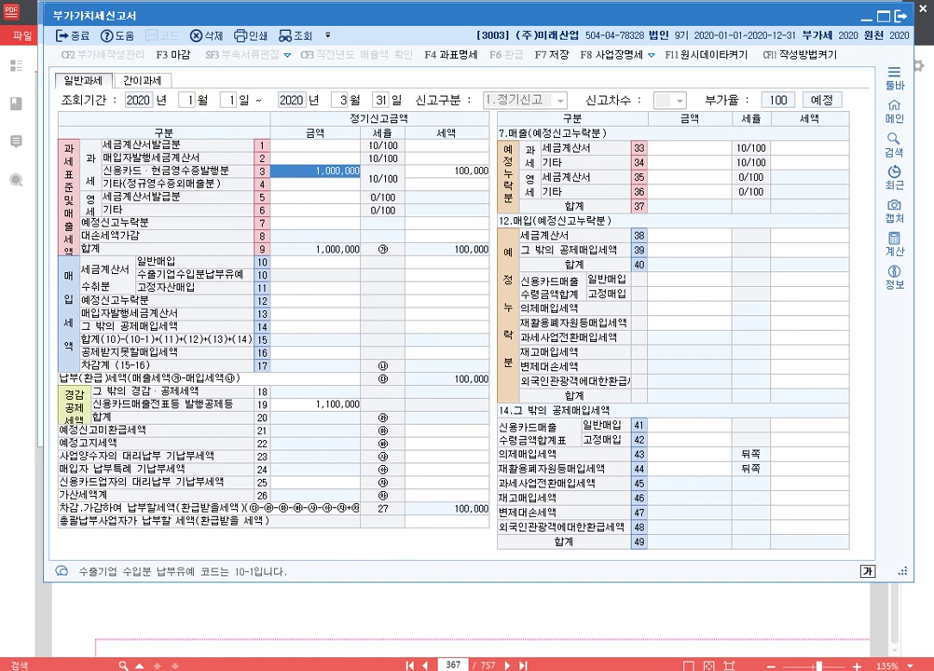
pyautogui.click(299, 670)
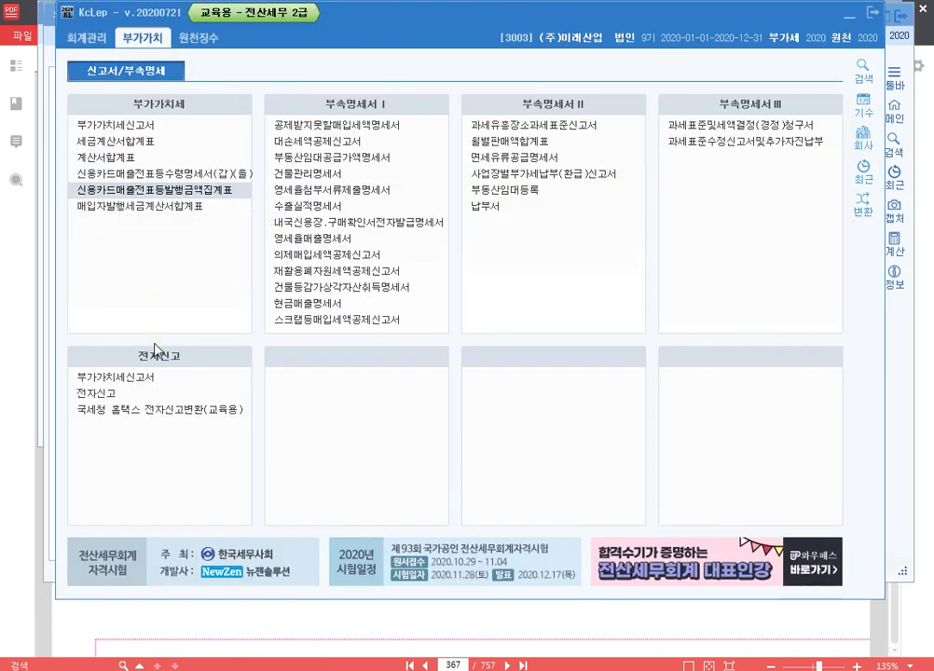
# Step: Outline the 신용카드매출전표등발행금액집계표 menu entry in red, leave annotation mode, and open that form
pyautogui.press('F2')
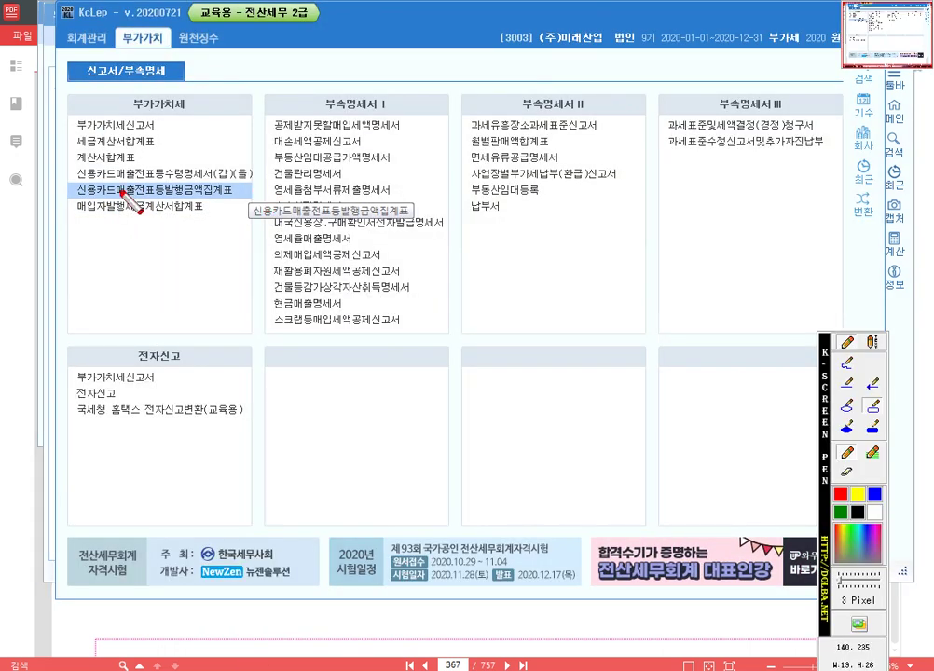
pyautogui.moveTo(66, 184); pyautogui.dragTo(252, 198)
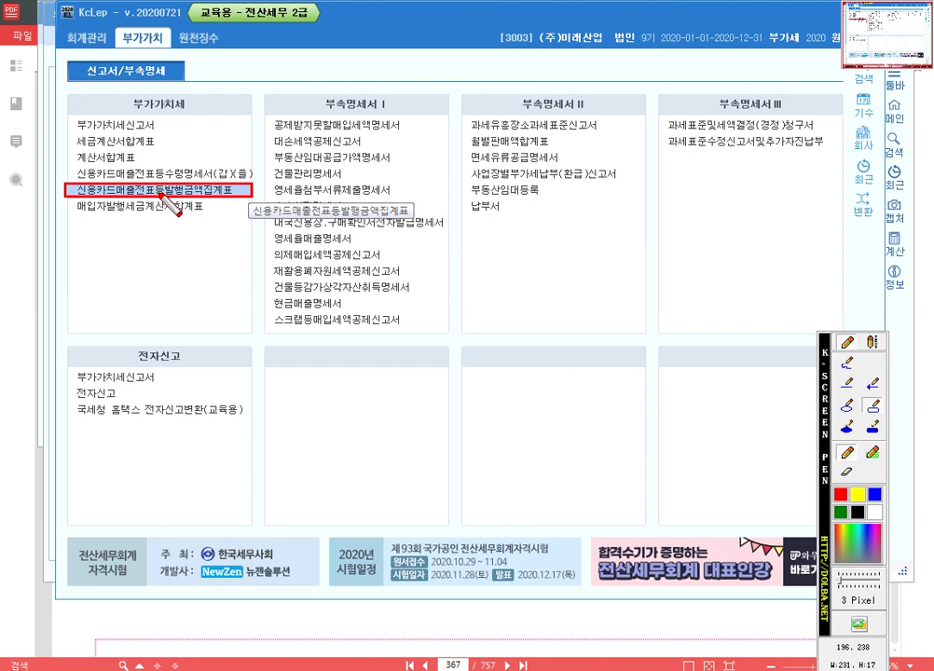
pyautogui.press('F2')
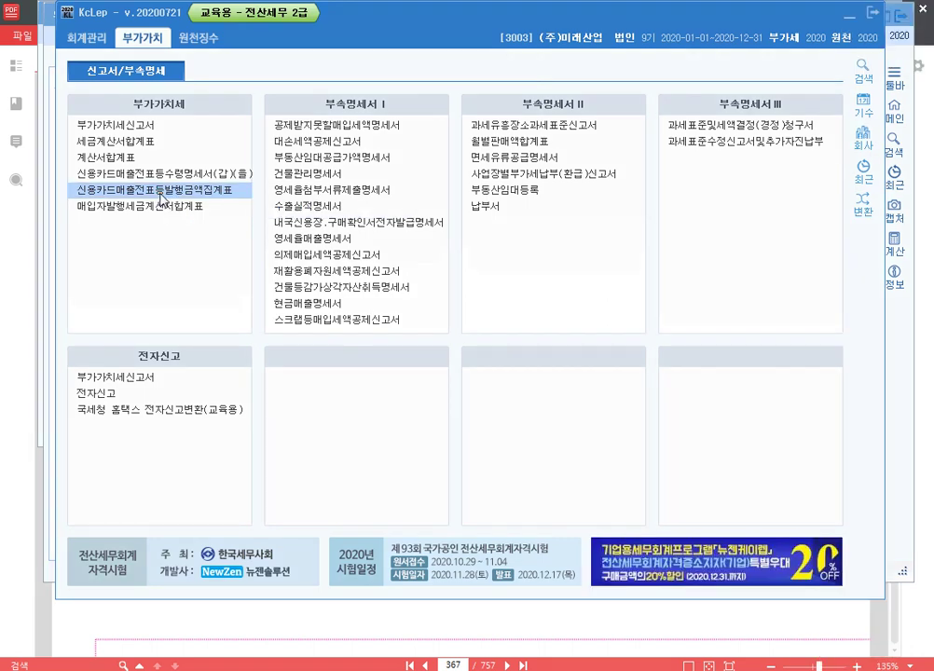
pyautogui.click(162, 190)
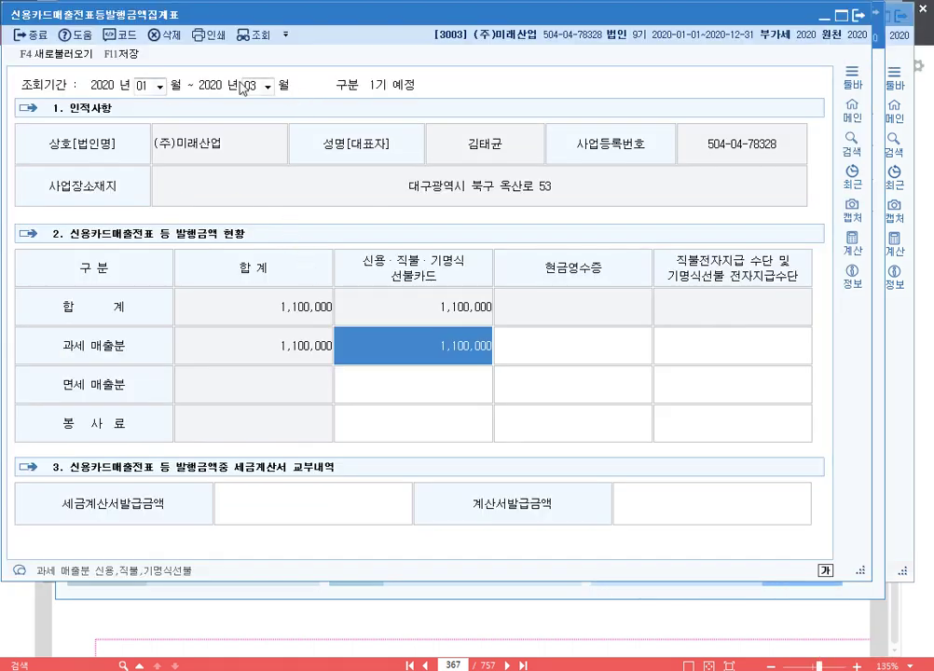
# Step: Reload the 신용카드매출전표등발행금액집계표 for 2020년 01월 to 03월 from the voucher data, replacing the existing data
pyautogui.press('Escape')
pyautogui.click(537, 338)
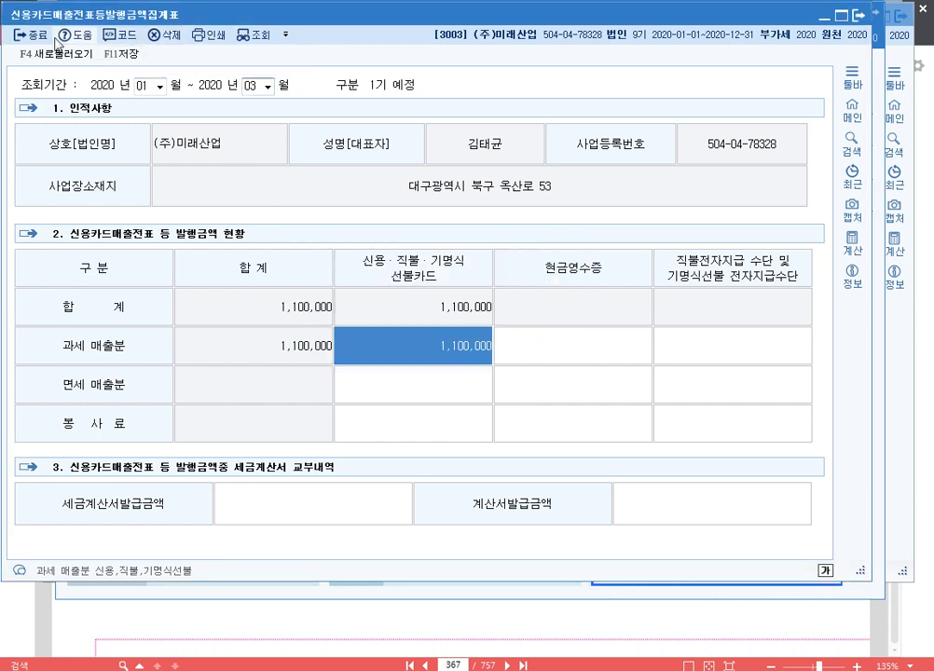
pyautogui.click(56, 53)
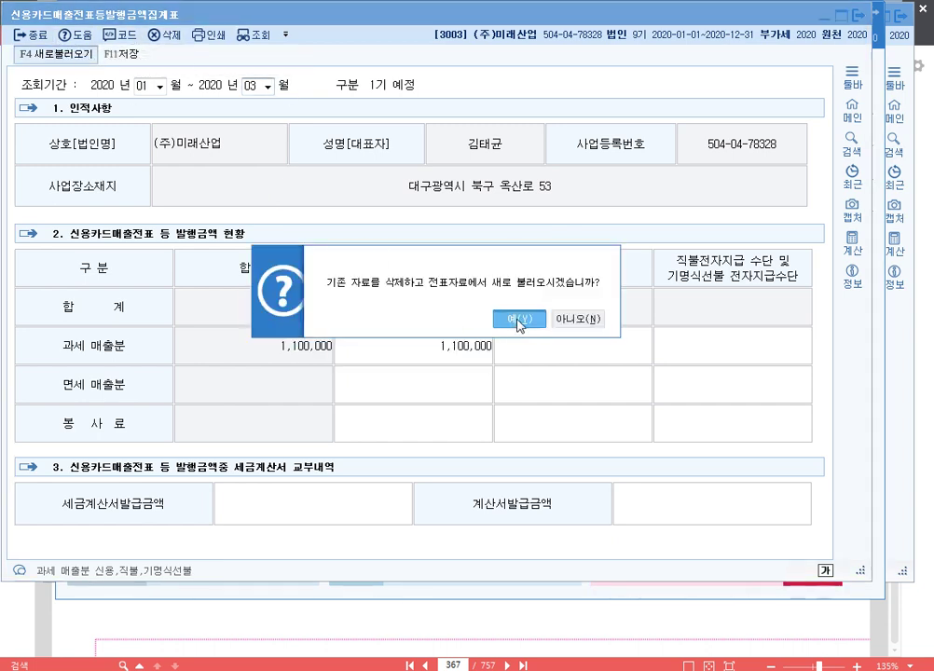
pyautogui.click(519, 319)
# Step: Outline the 현금영수증 heading, the 과세 매출분 label and the amount where they meet in red
pyautogui.press('F9')
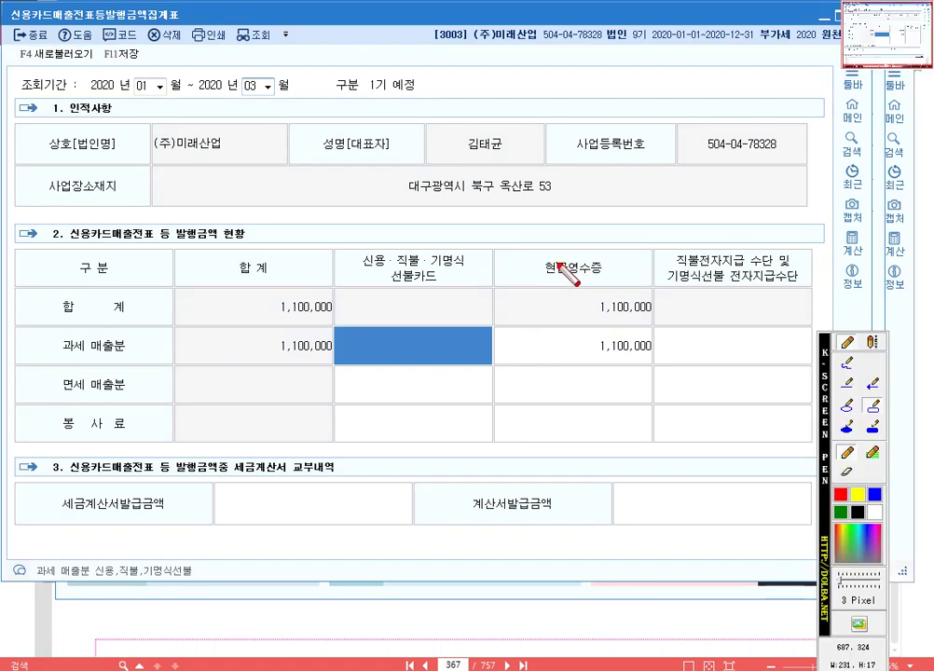
pyautogui.moveTo(533, 257)
pyautogui.mouseDown()
pyautogui.moveTo(626, 293)
pyautogui.moveTo(628, 282)
pyautogui.mouseUp()
pyautogui.moveTo(50, 335); pyautogui.dragTo(140, 360)
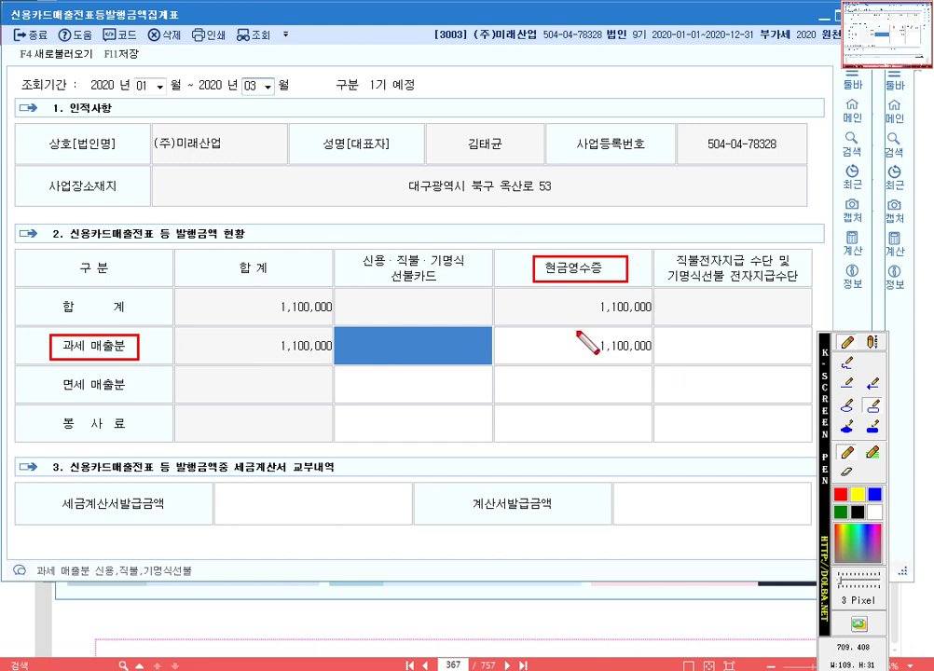
pyautogui.moveTo(571, 329); pyautogui.dragTo(671, 363)
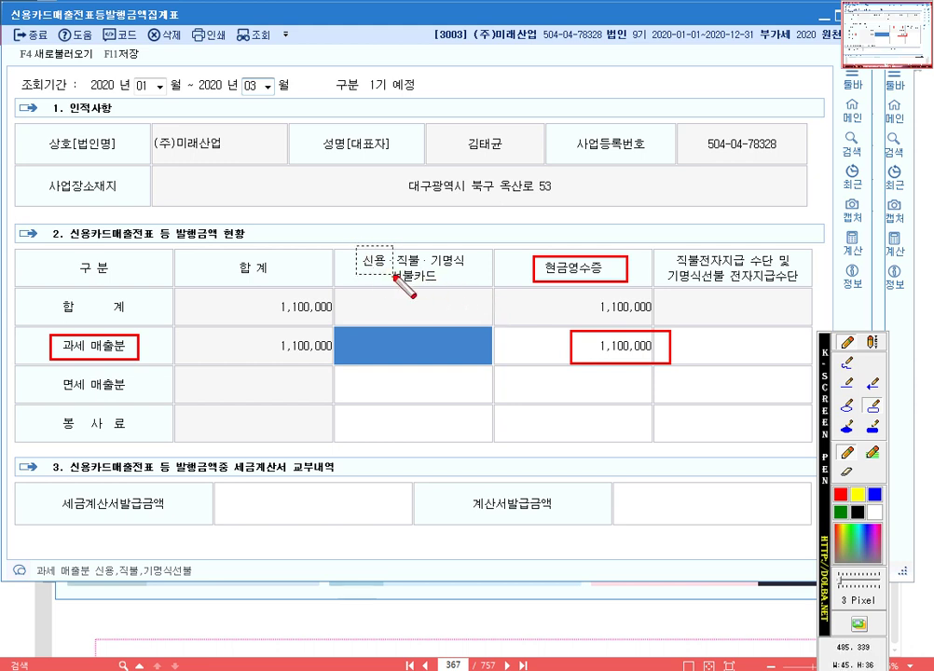
# Step: Outline 신용, 면세 매출분, their shared empty cell and the overall 합계 amount in red, and leave annotation mode
pyautogui.moveTo(355, 244); pyautogui.dragTo(393, 273)
pyautogui.moveTo(55, 370); pyautogui.dragTo(137, 398)
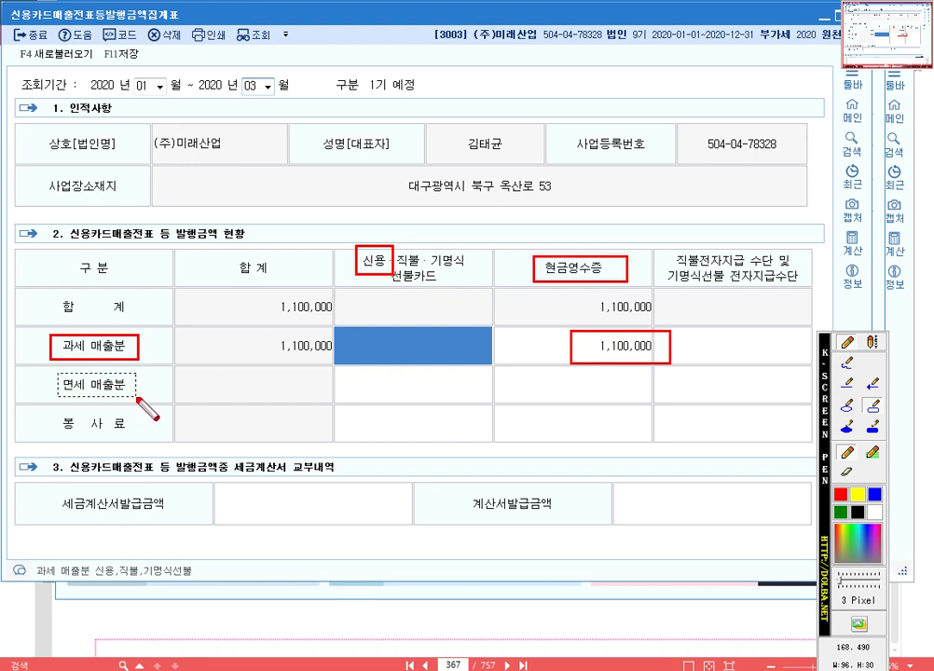
pyautogui.moveTo(343, 371); pyautogui.dragTo(448, 398)
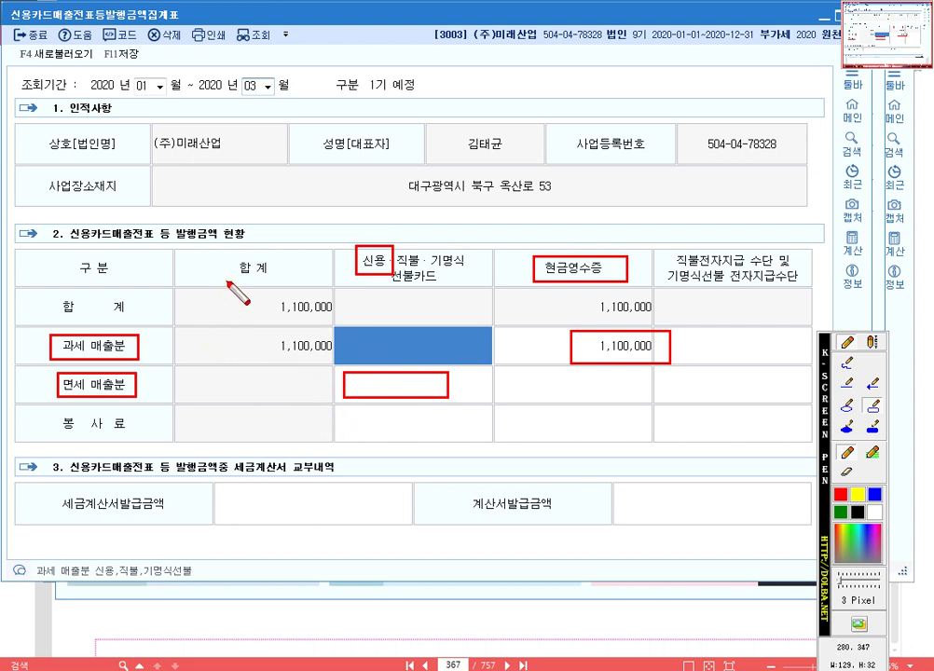
pyautogui.moveTo(228, 280); pyautogui.dragTo(332, 323)
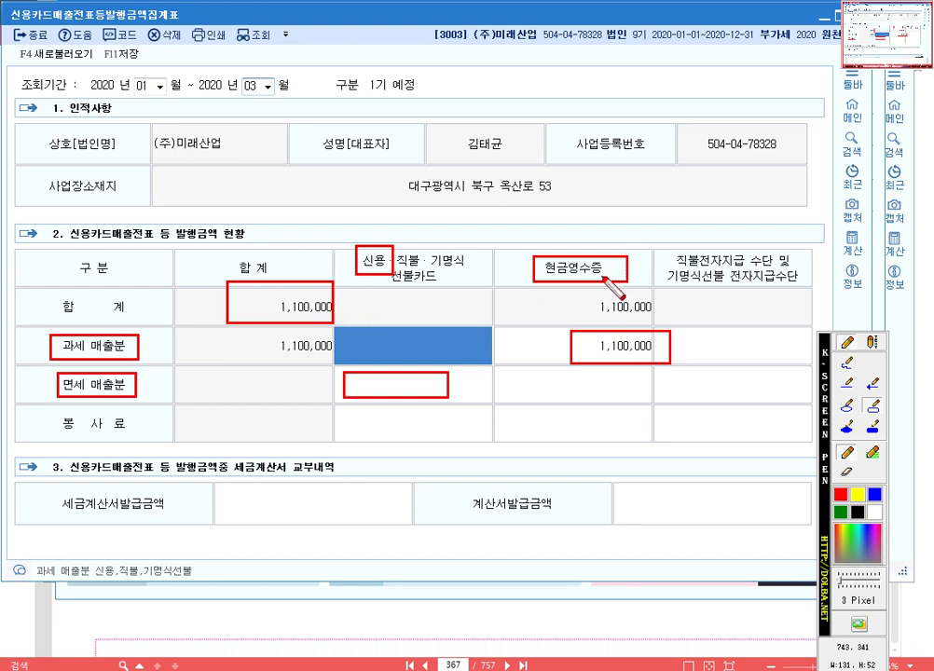
pyautogui.press('Escape')
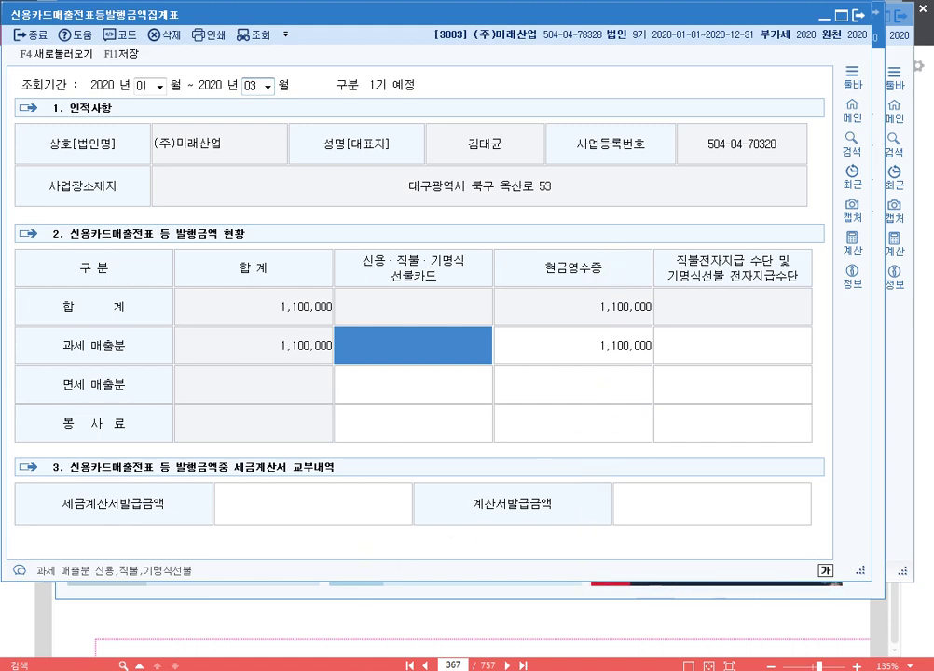
# Step: Switch to 매입매출전표입력 and change the type of sale 50001 to 23 현면
pyautogui.click(337, 574)
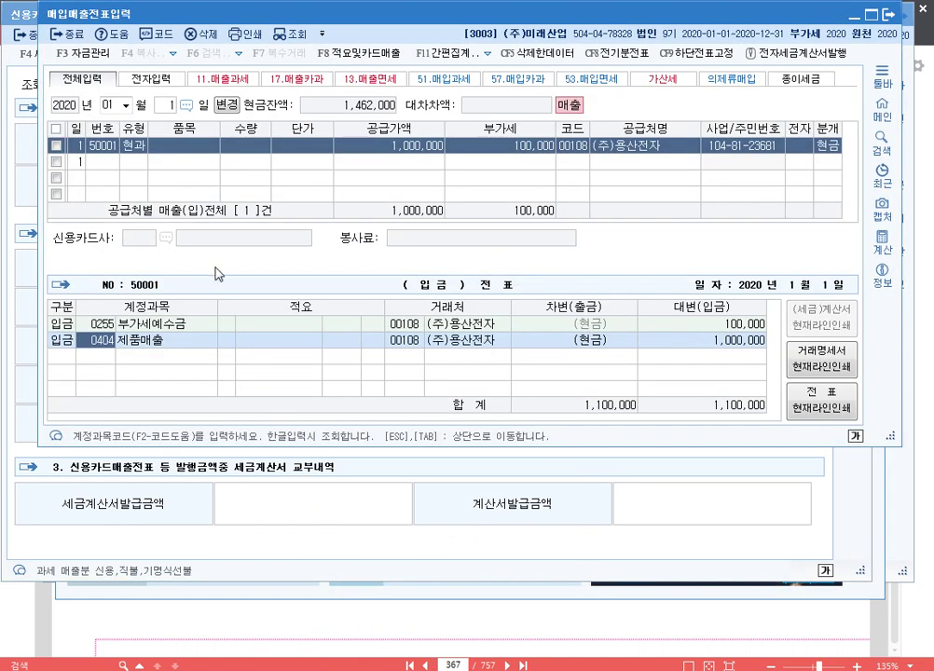
pyautogui.click(137, 147)
pyautogui.write('23')
pyautogui.press('Return')
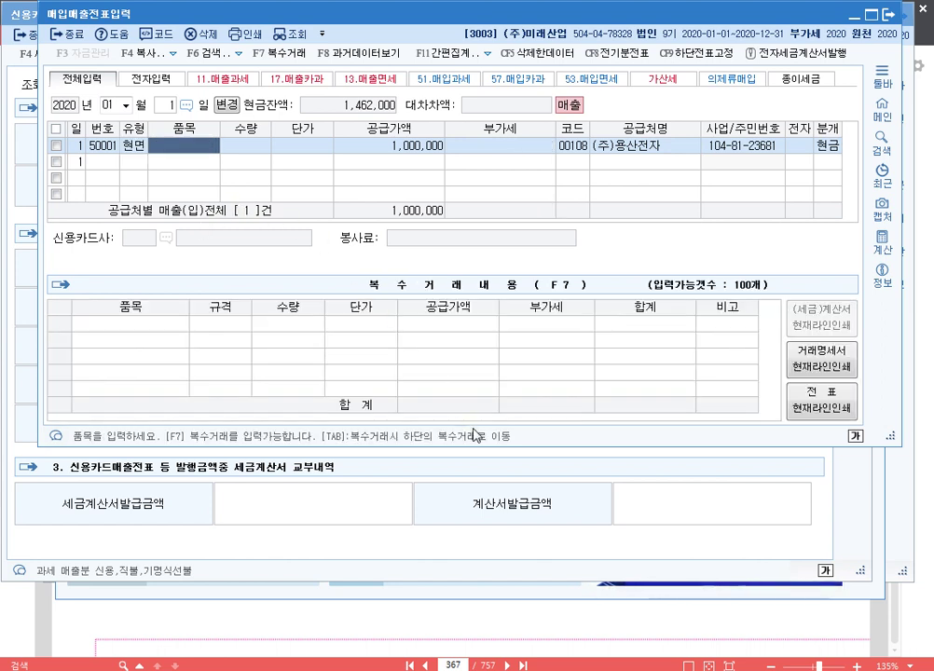
# Step: Switch to 부가가치세신고서 and refresh the return for January 1 to March 31, 2020
pyautogui.moveTo(377, 670)
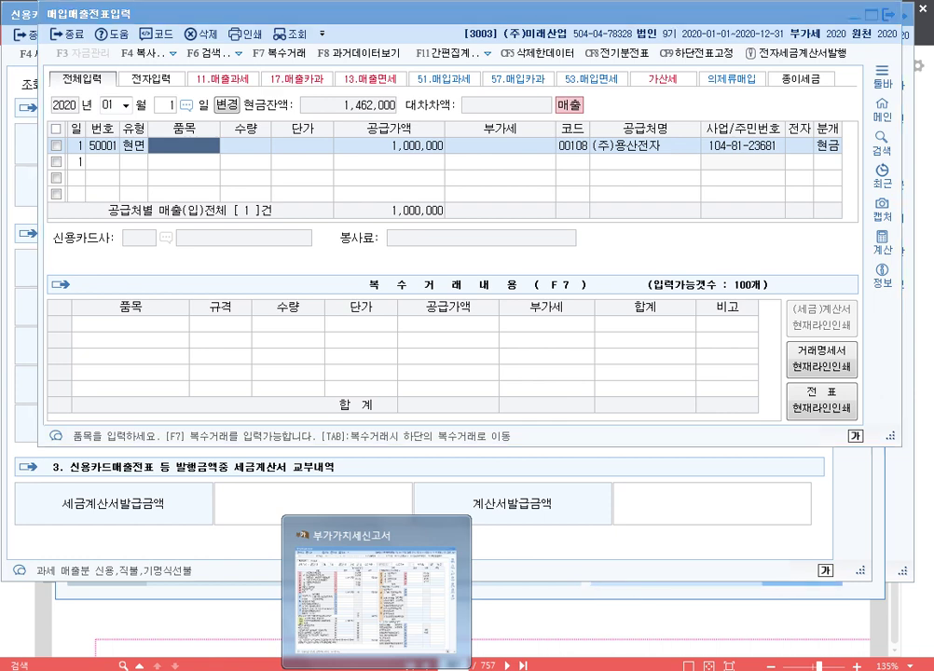
pyautogui.click(377, 670)
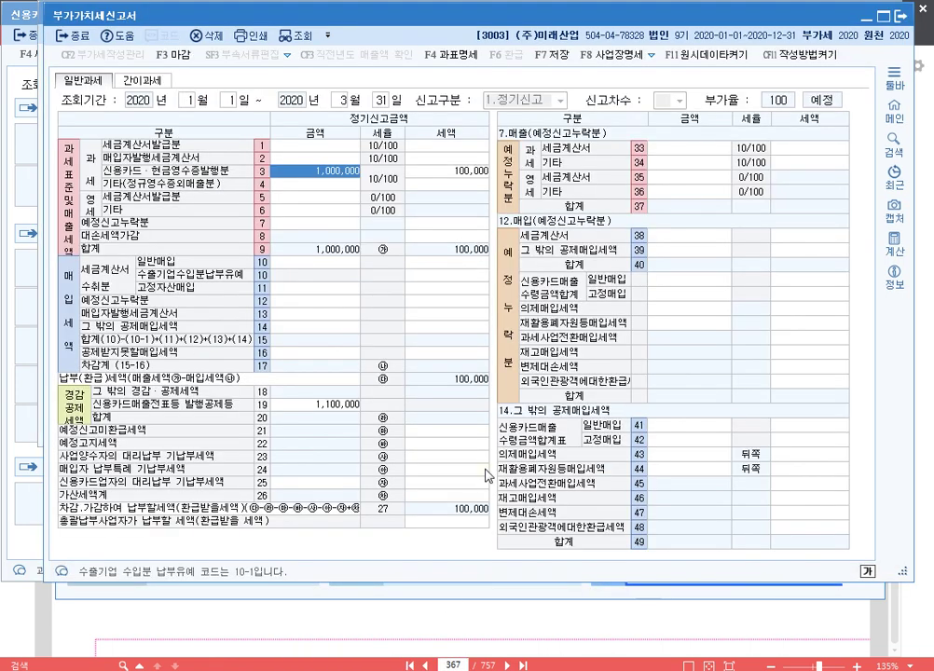
pyautogui.press('Escape')
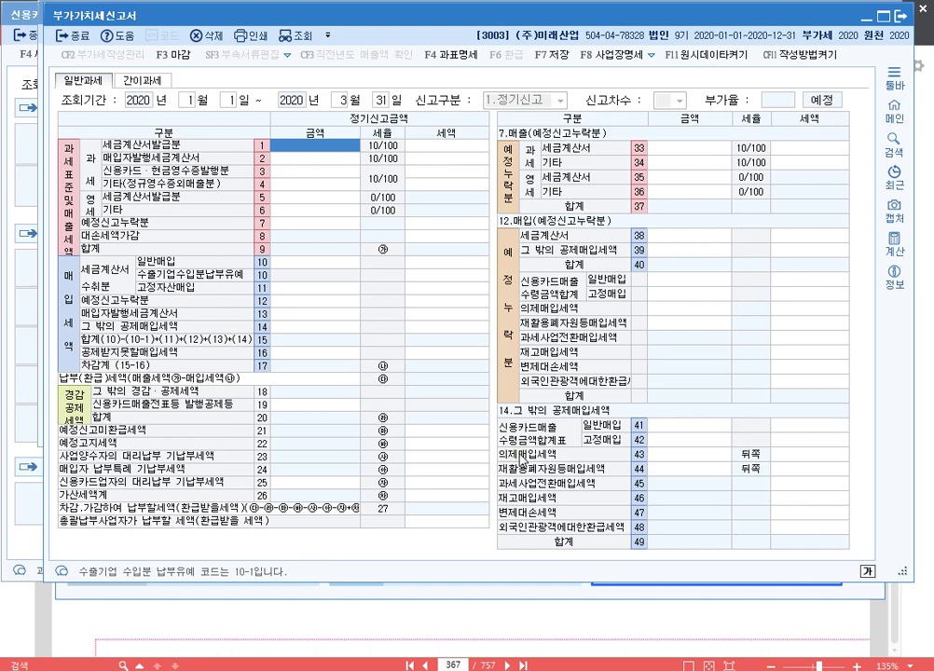
# Step: Return to 신용카드매출전표등발행금액집계표, reload it from the voucher data, and select the 현금영수증 amount for 면세 매출분
pyautogui.click(527, 670)
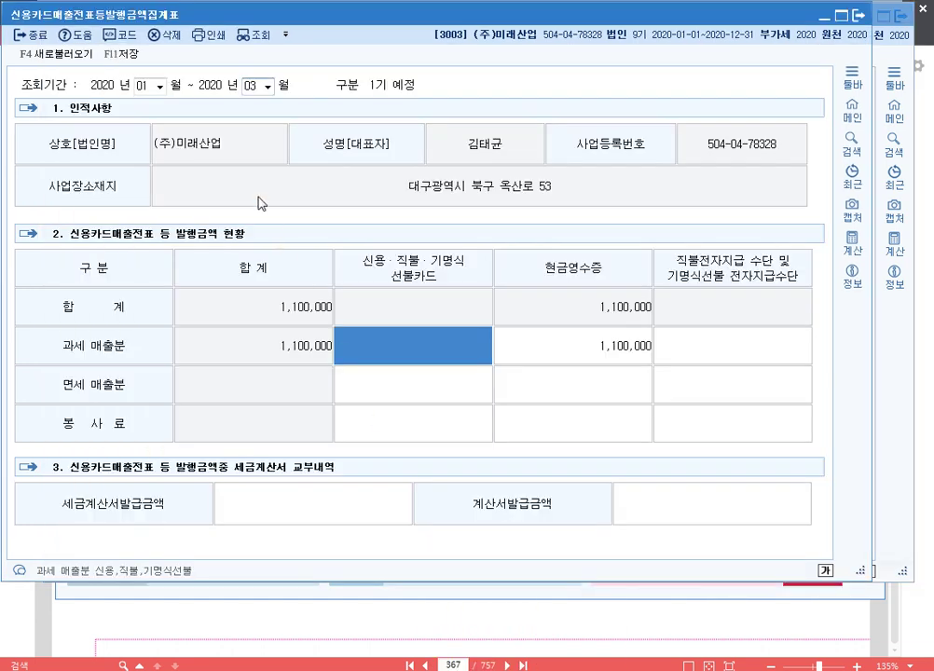
pyautogui.click(89, 54)
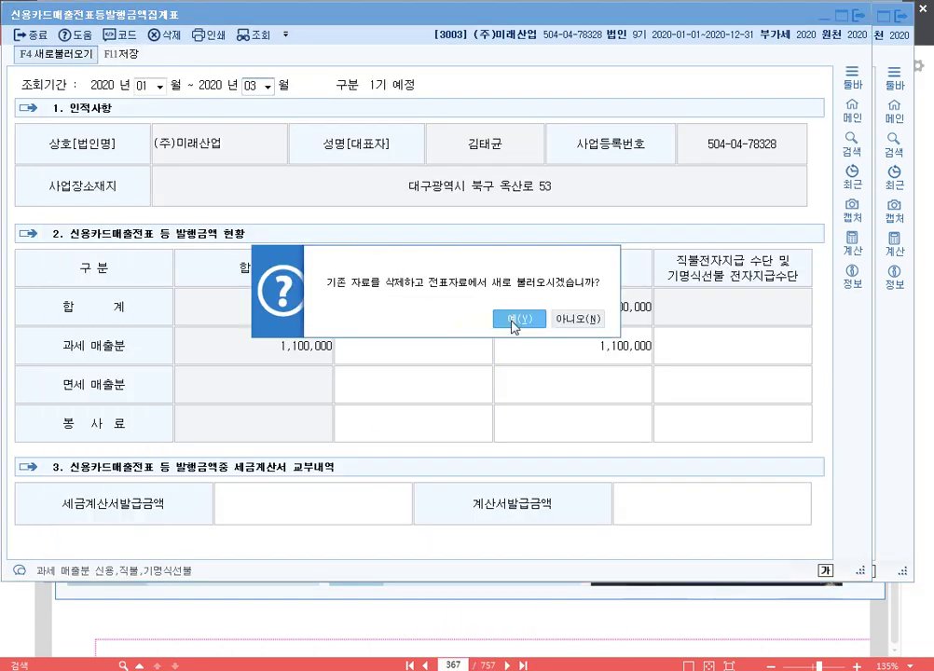
pyautogui.click(518, 320)
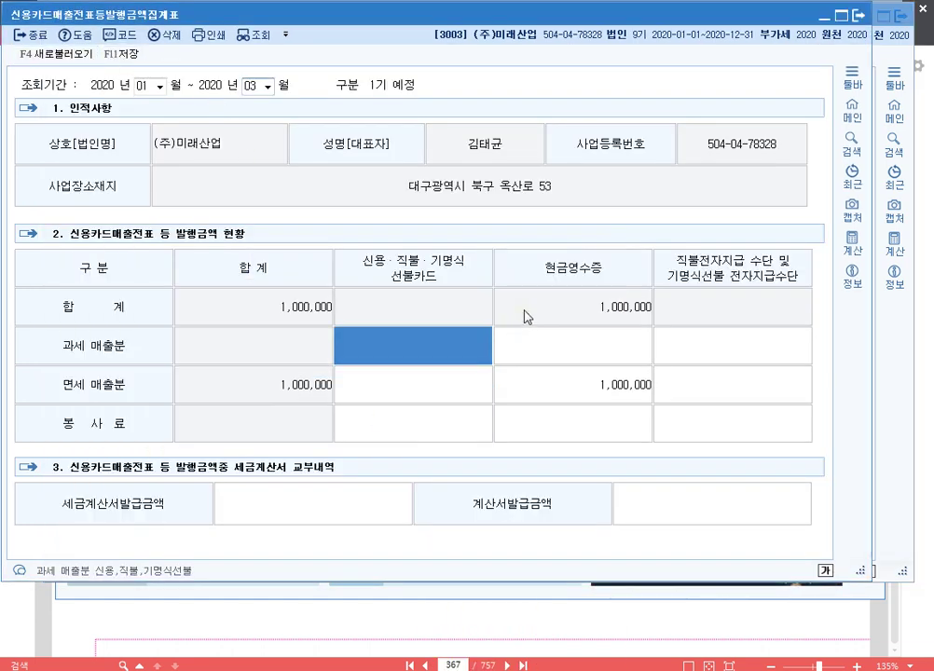
pyautogui.click(616, 389)
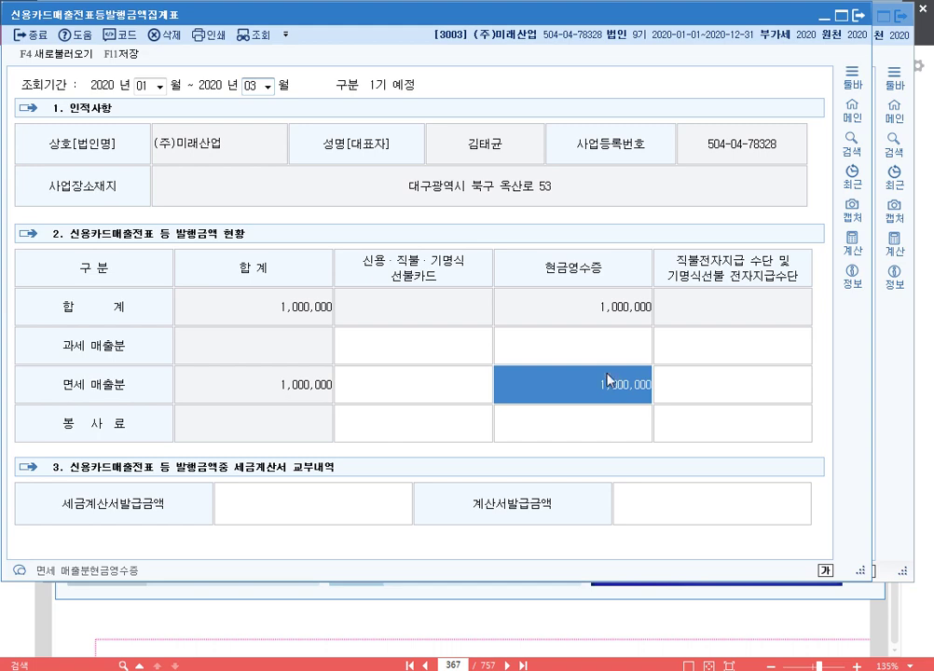
# Step: Review sales codes 16 to 24 in the PDF textbook, and examine rows 3, 4 and 14 of 부가가치세신고서
pyautogui.click(520, 623)
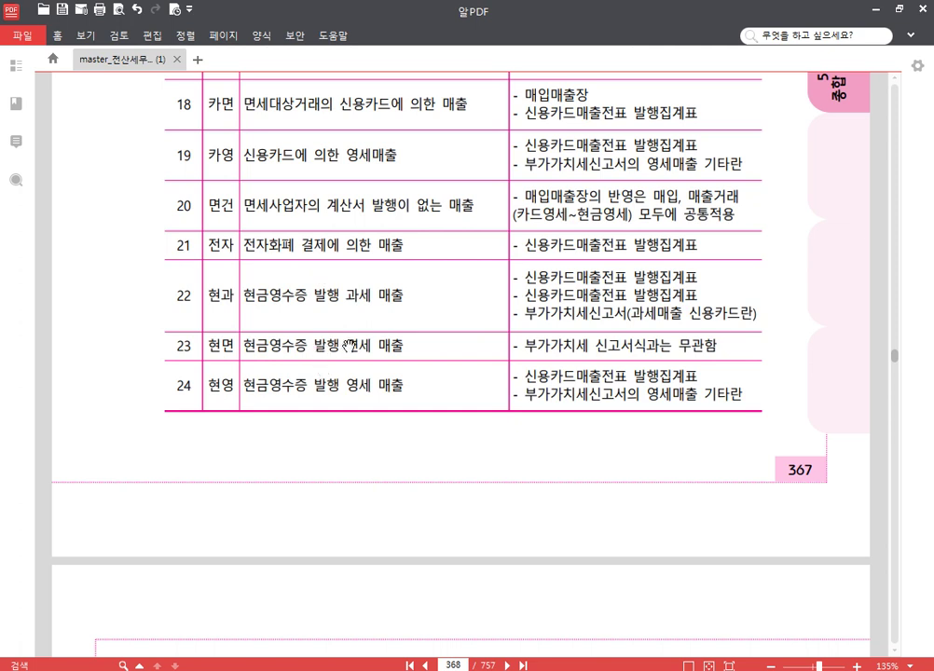
pyautogui.scroll(3, 255, 308)
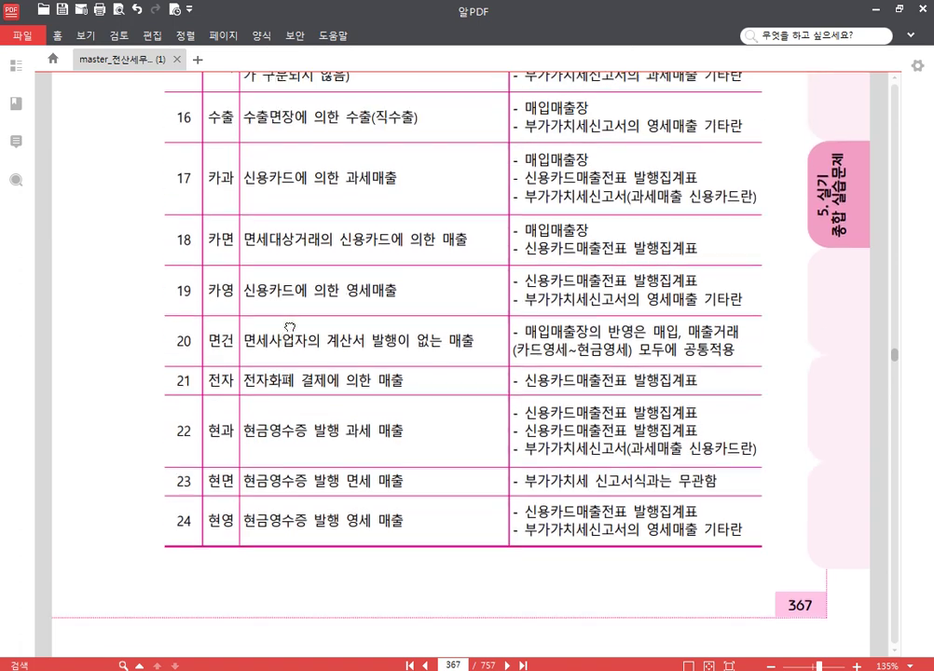
pyautogui.hotkey('alt', 'Tab')
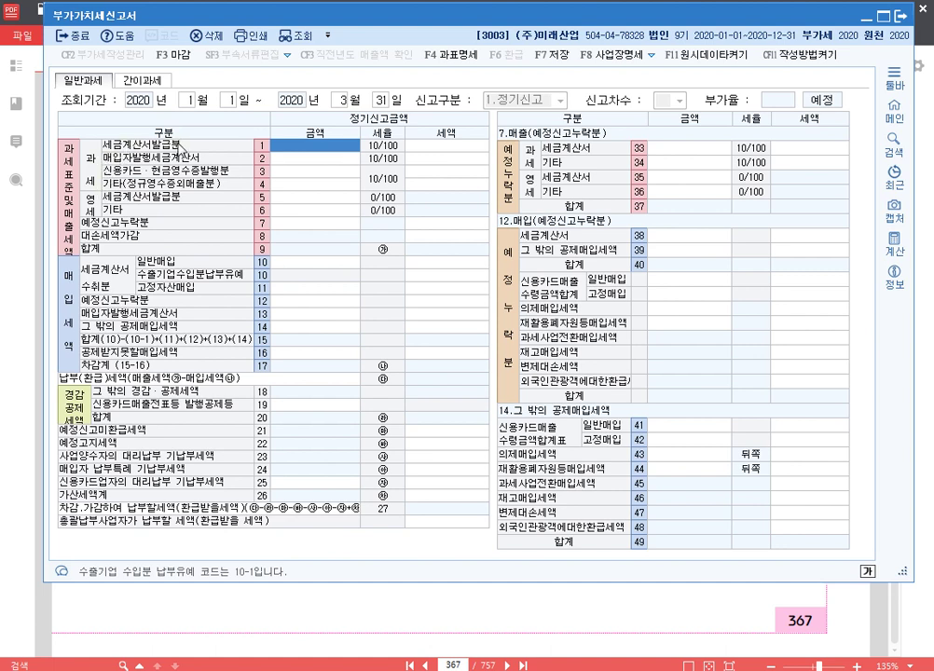
pyautogui.click(311, 172)
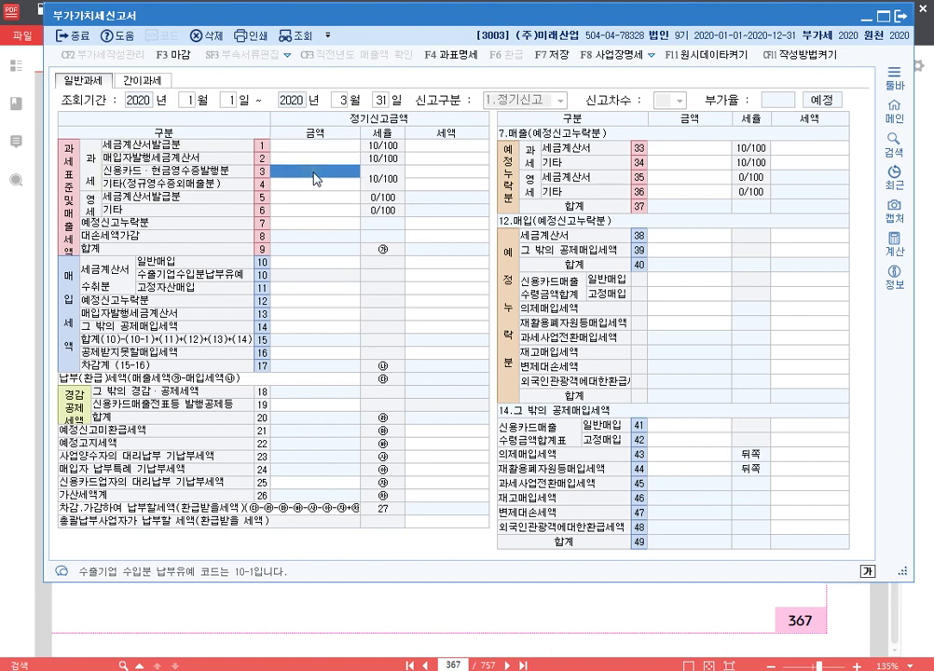
pyautogui.click(324, 186)
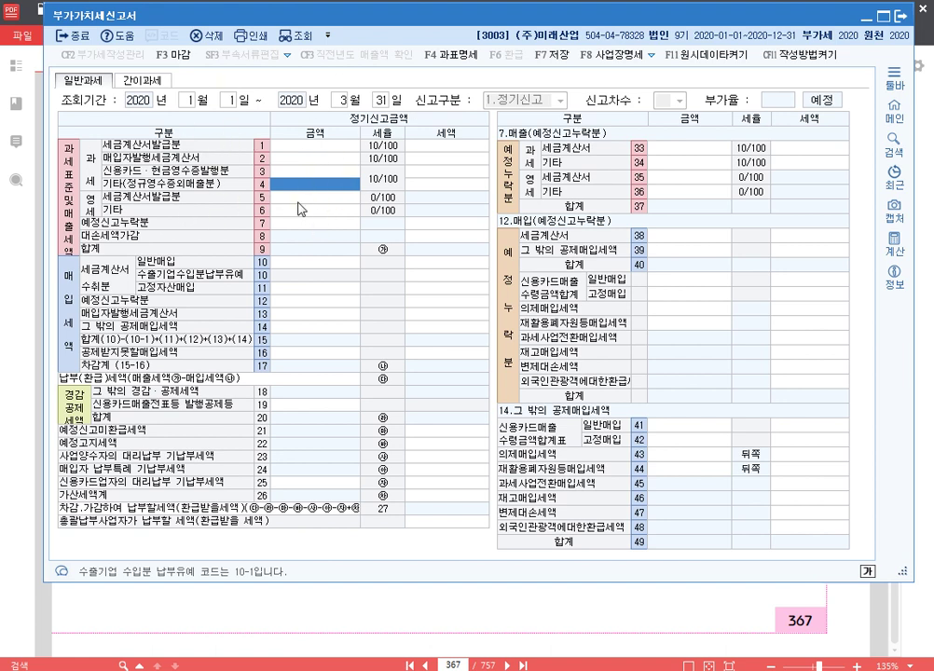
pyautogui.click(328, 326)
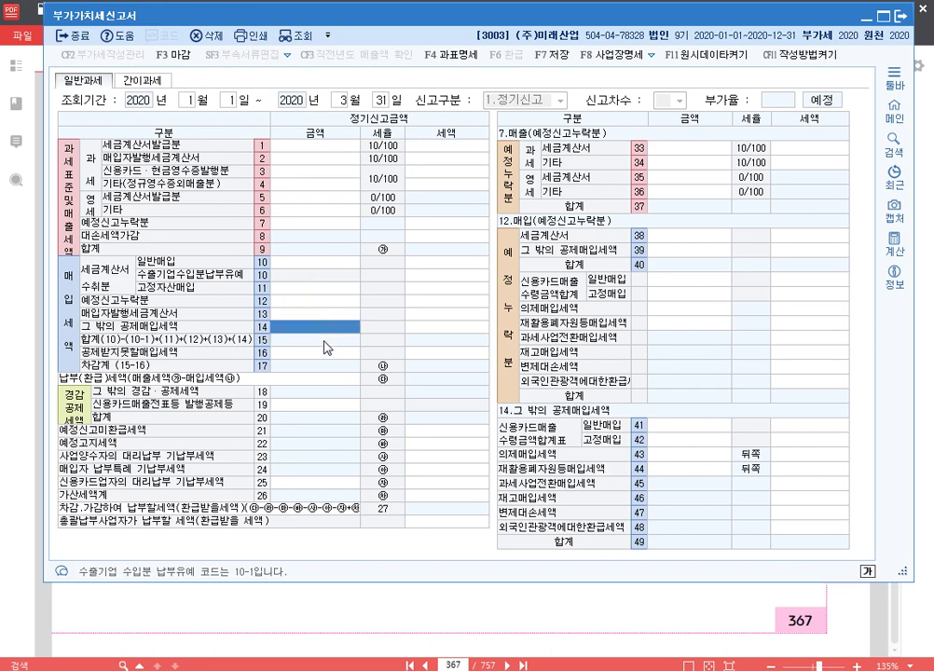
# Step: Outline the 매입세액 section, 세금계산서 수취분 and row 14 그 밖의 공제매입세액 in red, and leave annotation mode
pyautogui.hotkey('ctrl', '2')
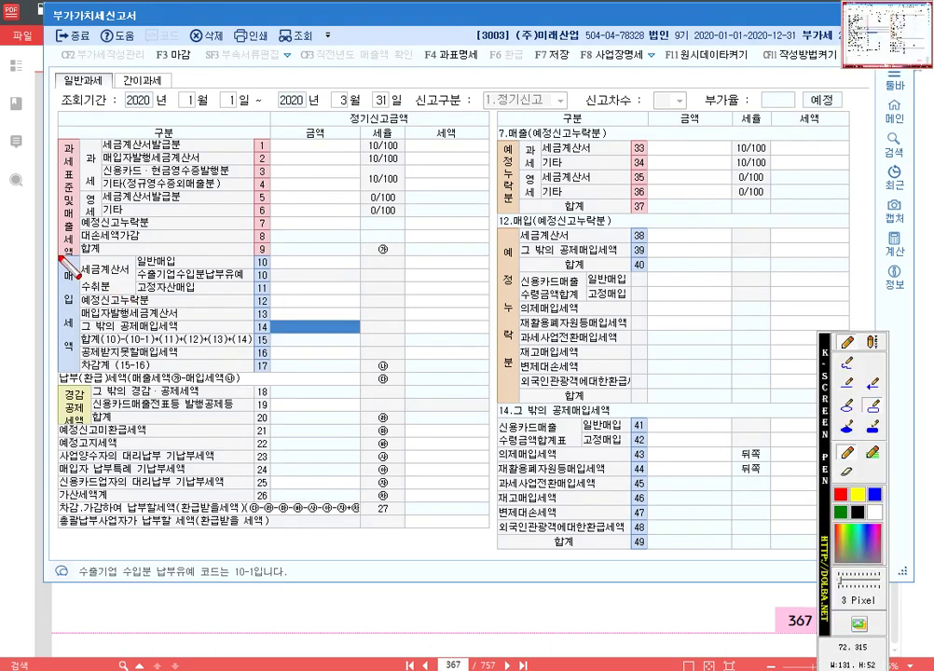
pyautogui.press('Escape')
pyautogui.click(308, 197)
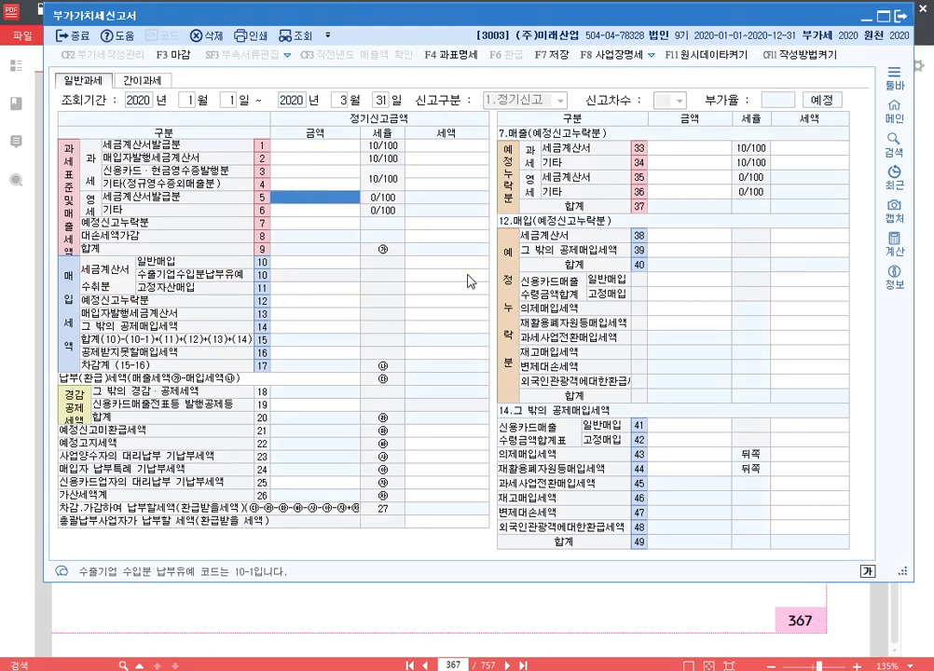
pyautogui.click(415, 277)
pyautogui.hotkey('ctrl', '2')
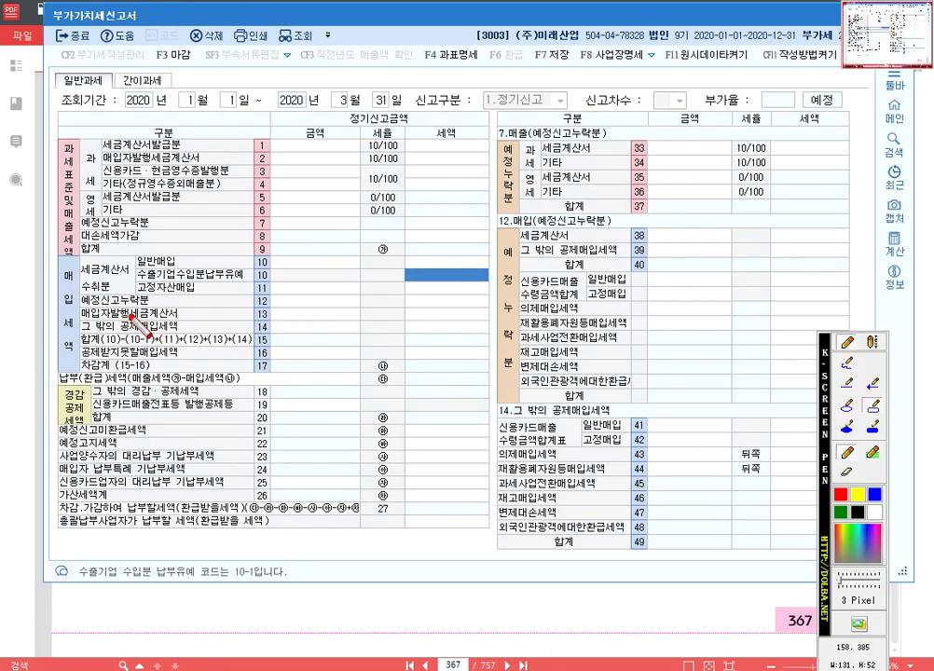
pyautogui.moveTo(62, 307); pyautogui.dragTo(485, 374)
pyautogui.moveTo(491, 377); pyautogui.dragTo(493, 376)
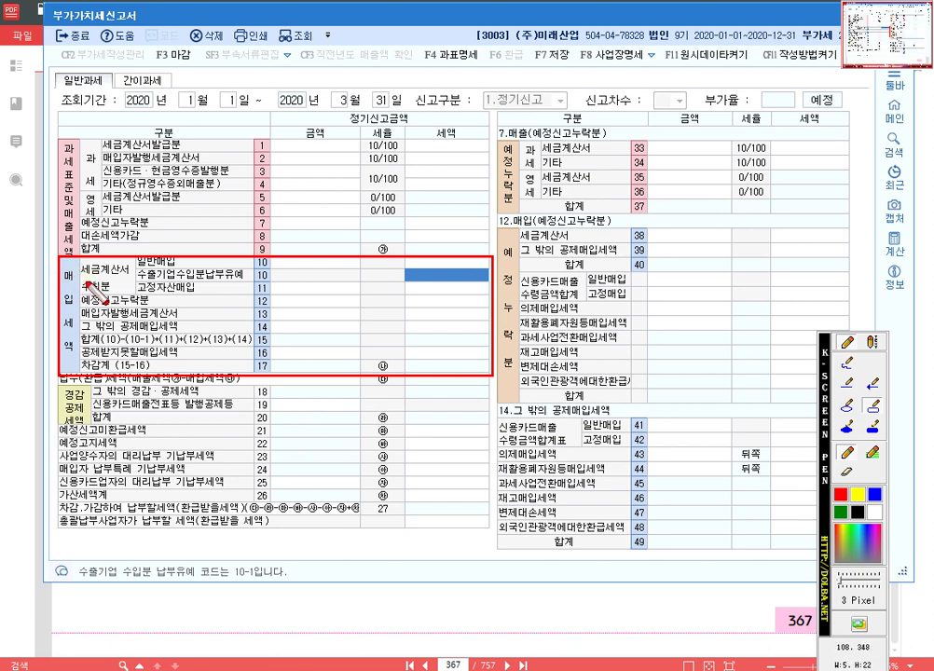
pyautogui.moveTo(82, 263); pyautogui.dragTo(131, 294)
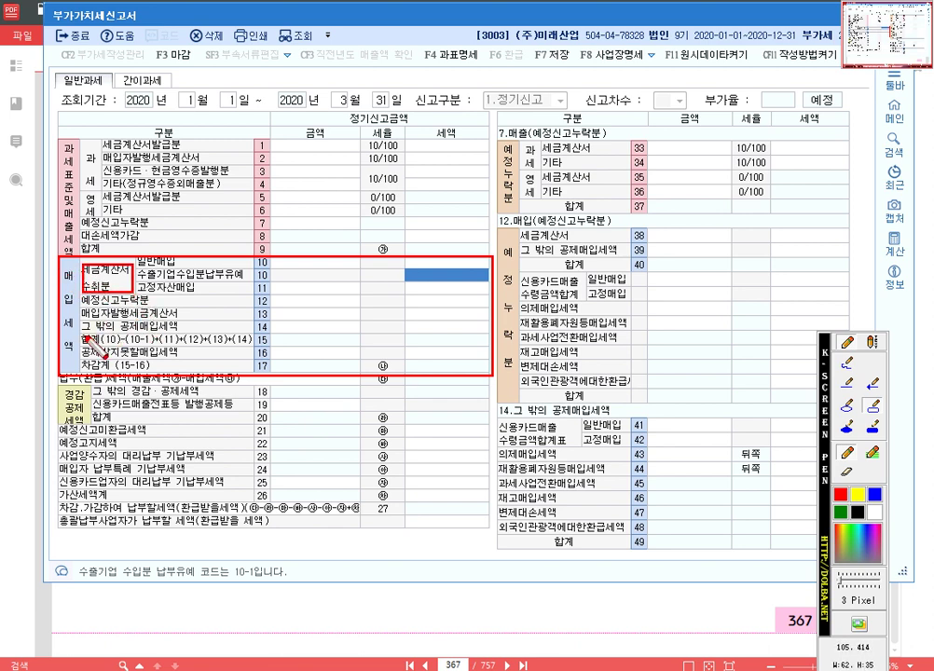
pyautogui.moveTo(80, 320); pyautogui.dragTo(218, 336)
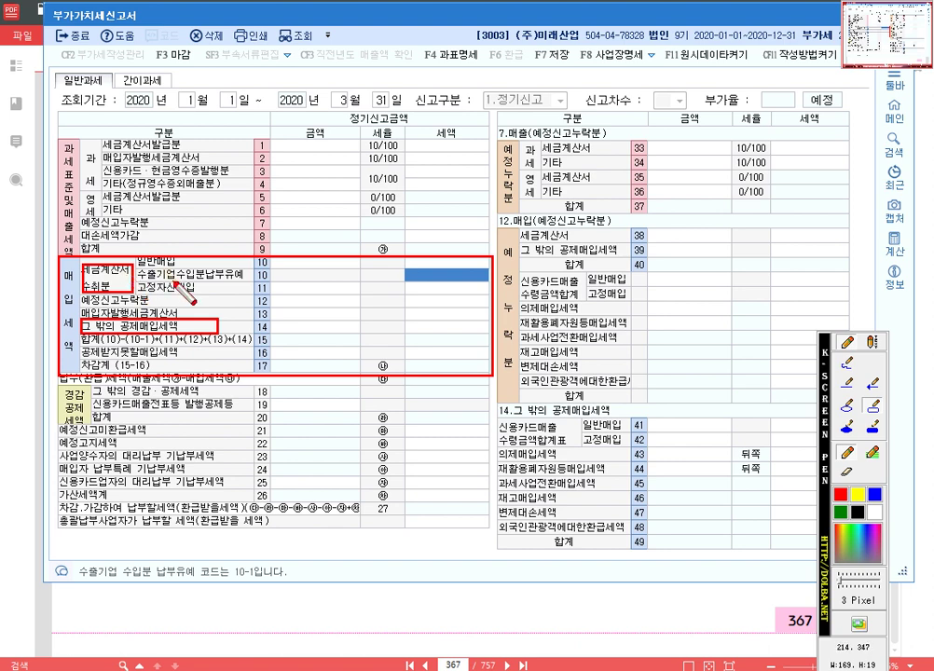
pyautogui.press('Escape')
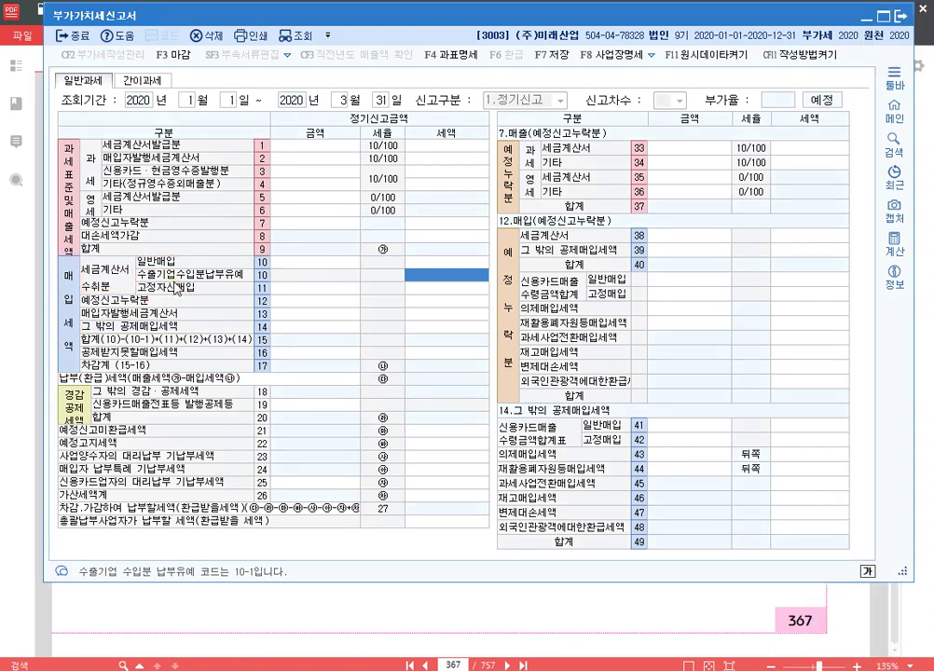
# Step: Examine the 세금계산서 수취분 amounts of the 매입세액 section, comparing row 10 일반매입 with row 11 고정자산매입
pyautogui.click(293, 262)
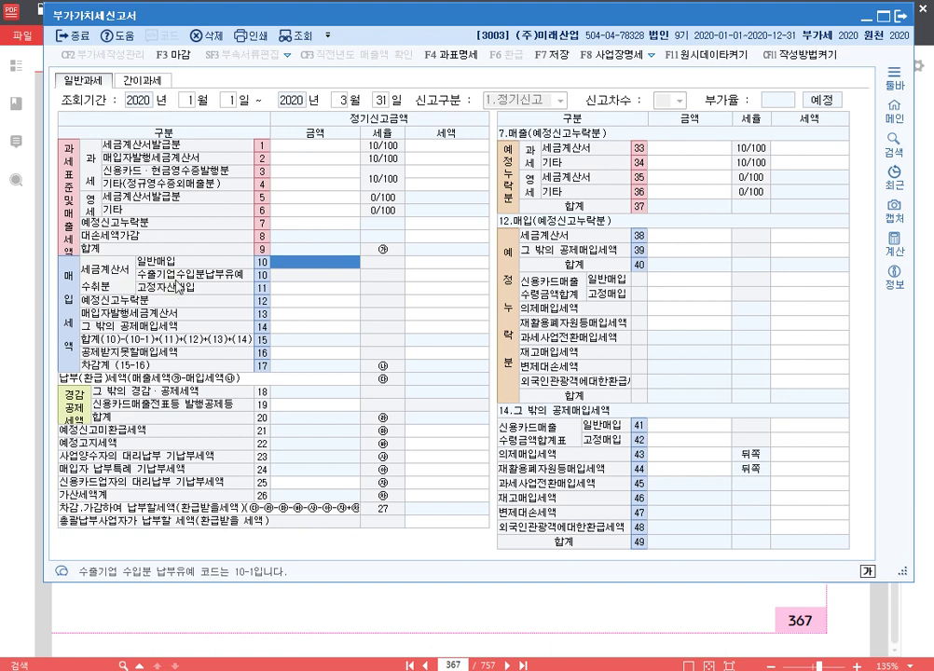
pyautogui.click(321, 295)
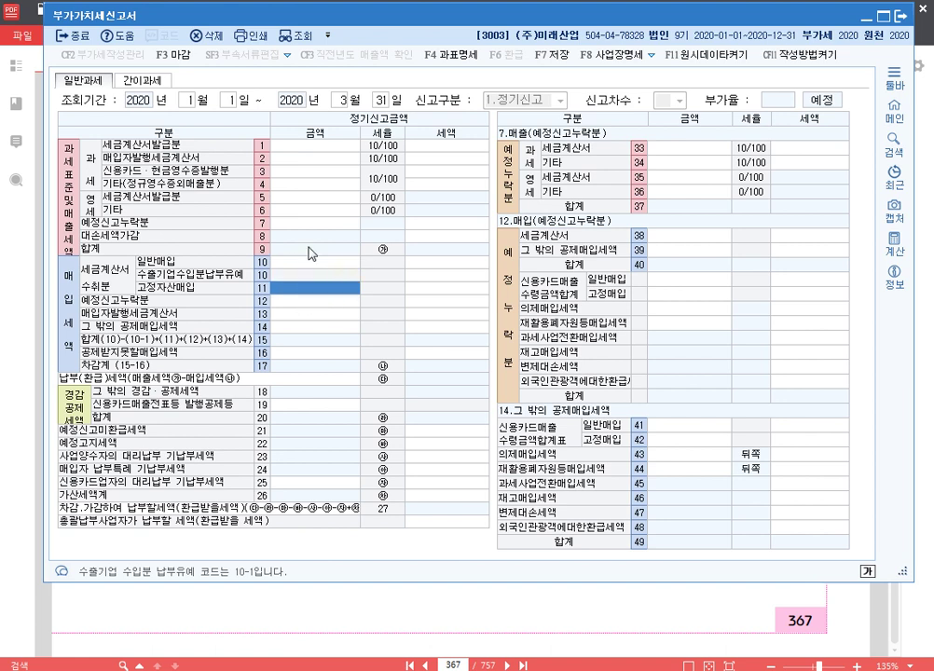
pyautogui.click(311, 264)
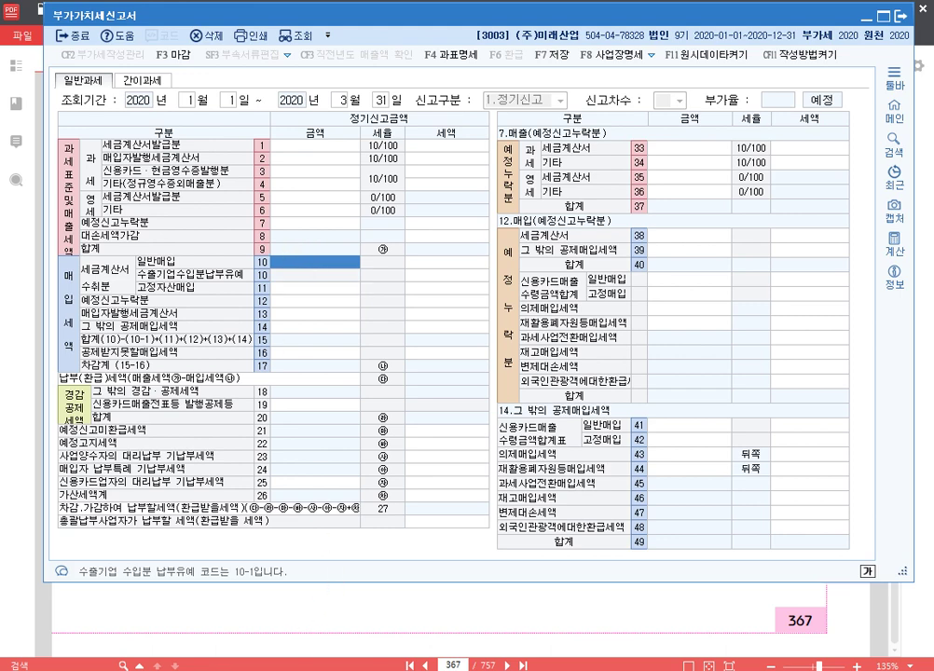
# Step: Switch to 매입매출전표입력 and change the January 1 voucher's type to 51 과세 (과세매입)
pyautogui.hotkey('alt', 'Tab')
pyautogui.click(141, 144)
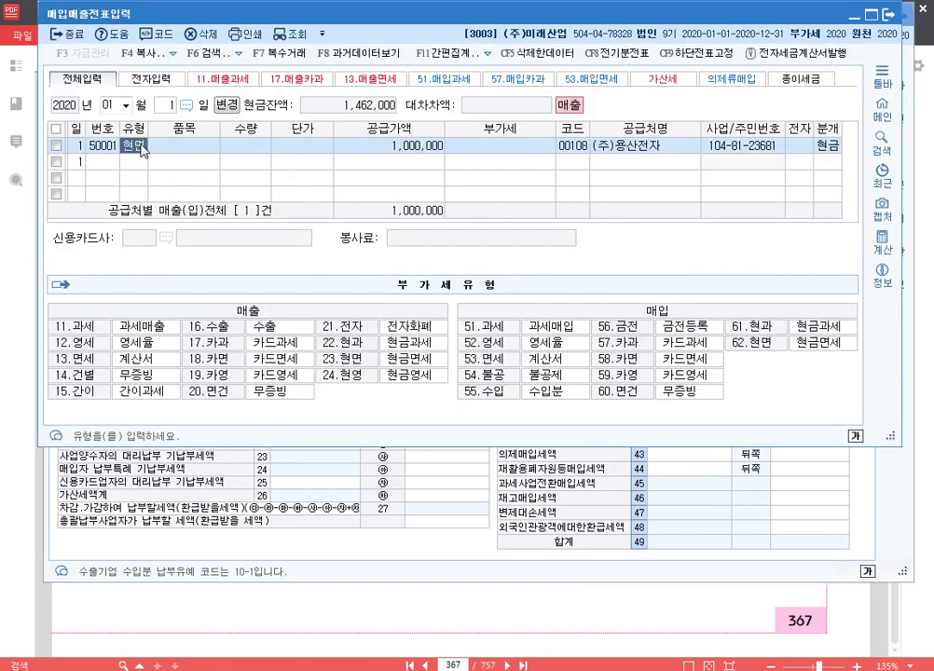
pyautogui.write('51')
pyautogui.press('Return')
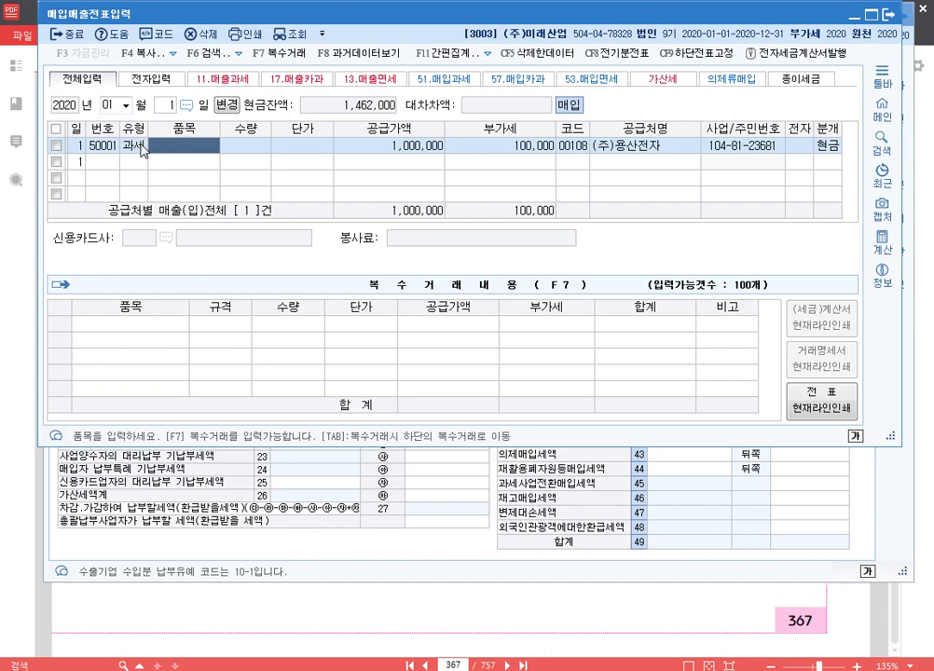
# Step: Mark the 과세 purchase voucher as electronic (여) and accept 현금 as its journal type
pyautogui.press('Return')
pyautogui.press('Return')
pyautogui.press('Return')
pyautogui.press('Return')
pyautogui.press('Return')
pyautogui.press('Return')
pyautogui.press('Return')
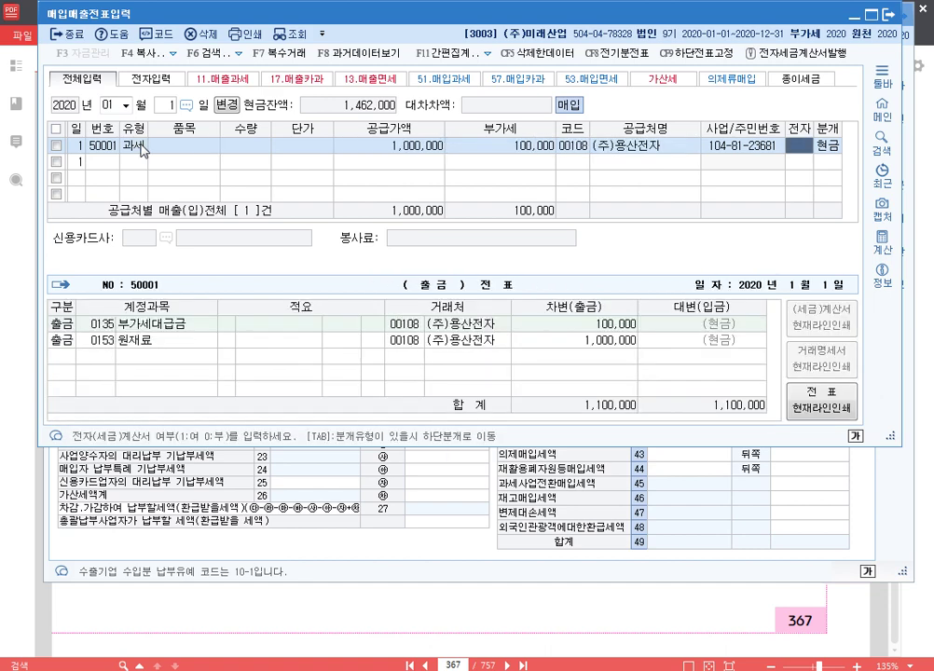
pyautogui.write('1')
pyautogui.press('Return')
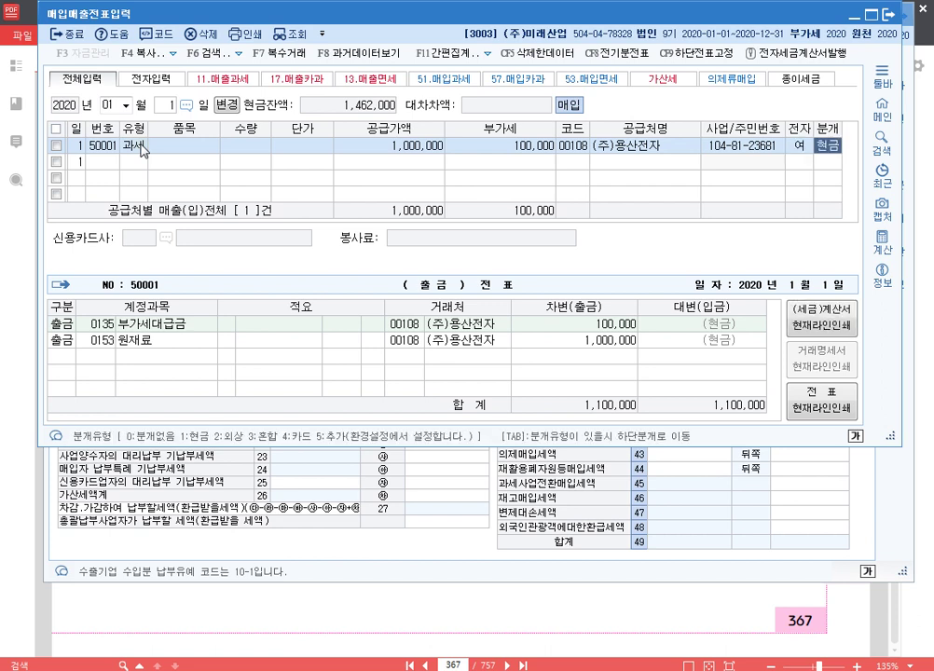
pyautogui.press('Return')
# Step: Review the purchase voucher's type, supply amount and 원재료 entry, and check the refreshed 부가가치세신고서 for row 10 일반매입
pyautogui.click(141, 148)
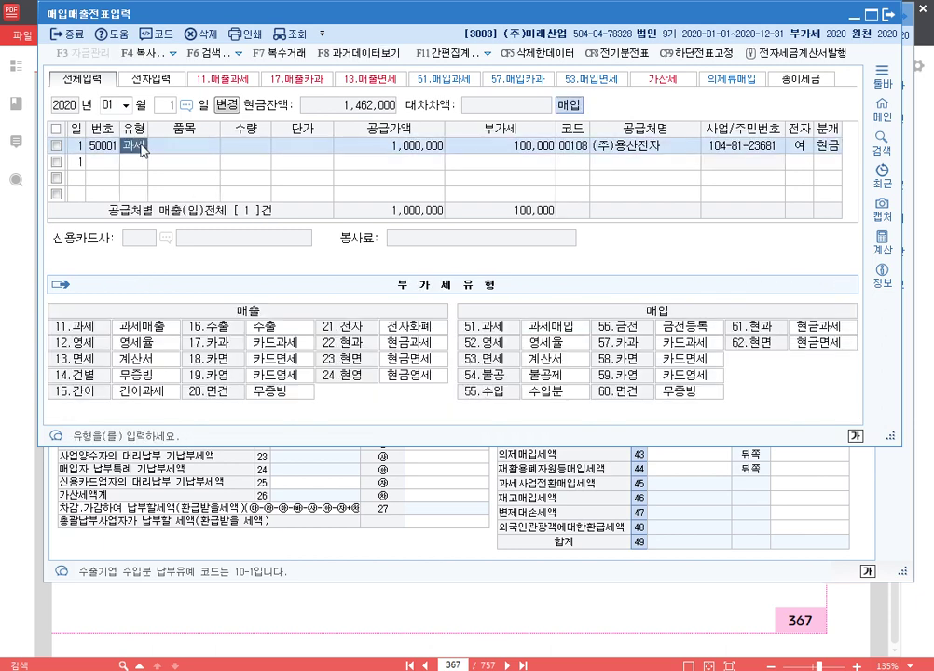
pyautogui.press('Return')
pyautogui.press('Return')
pyautogui.press('Return')
pyautogui.press('Return')
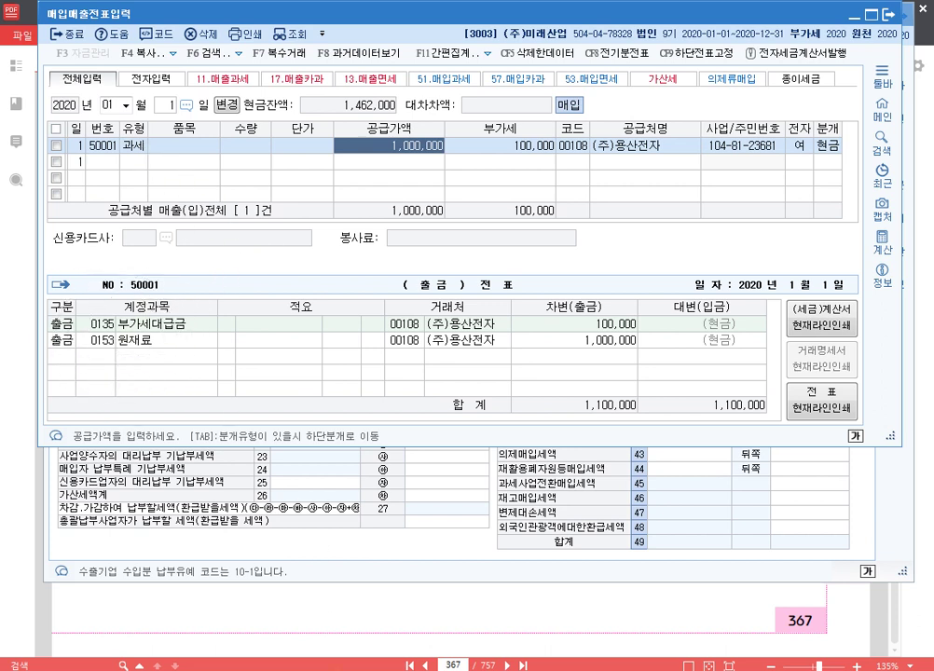
pyautogui.moveTo(339, 670)
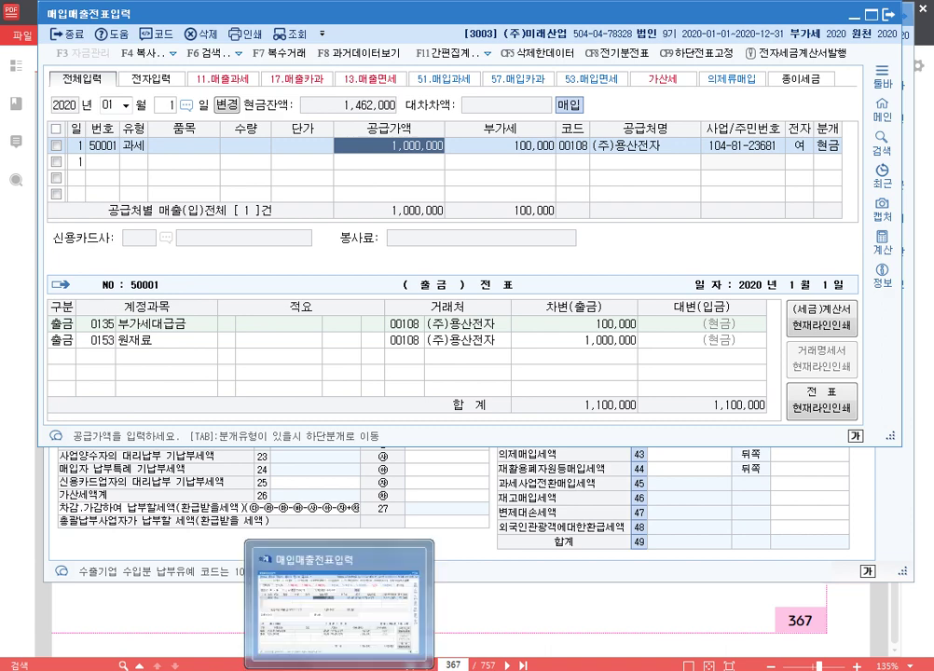
pyautogui.click(437, 670)
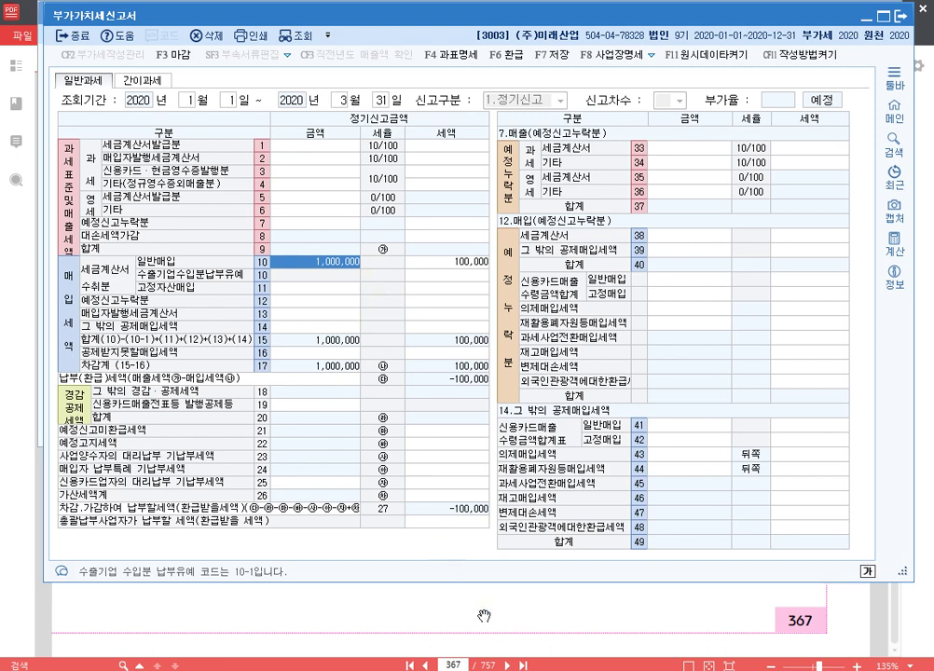
# Step: Return to 매입매출전표입력 and change the voucher's 원재료 debit account to 212 비품
pyautogui.hotkey('alt', 'Tab')
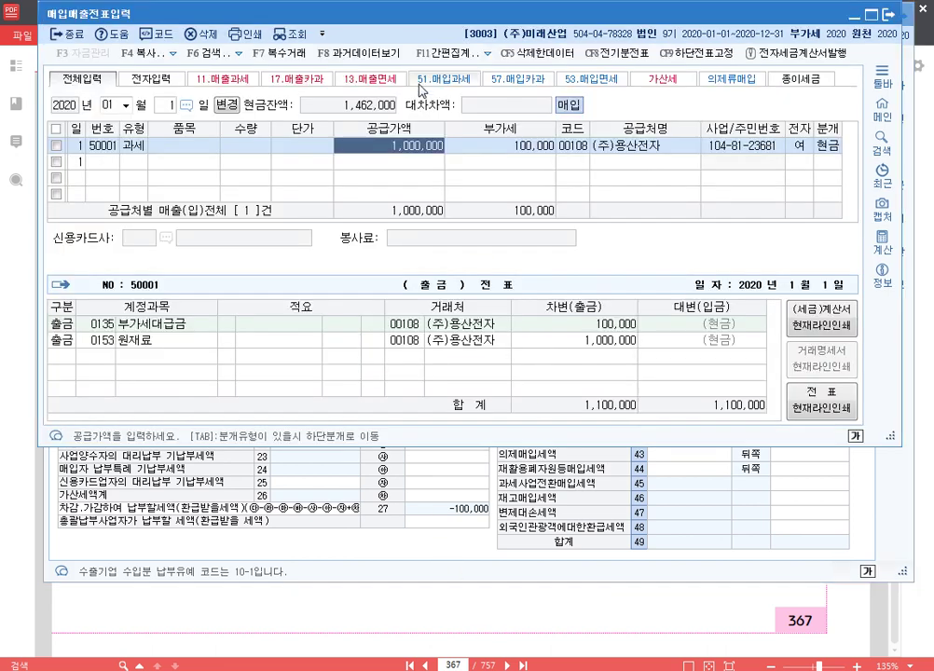
pyautogui.click(102, 341)
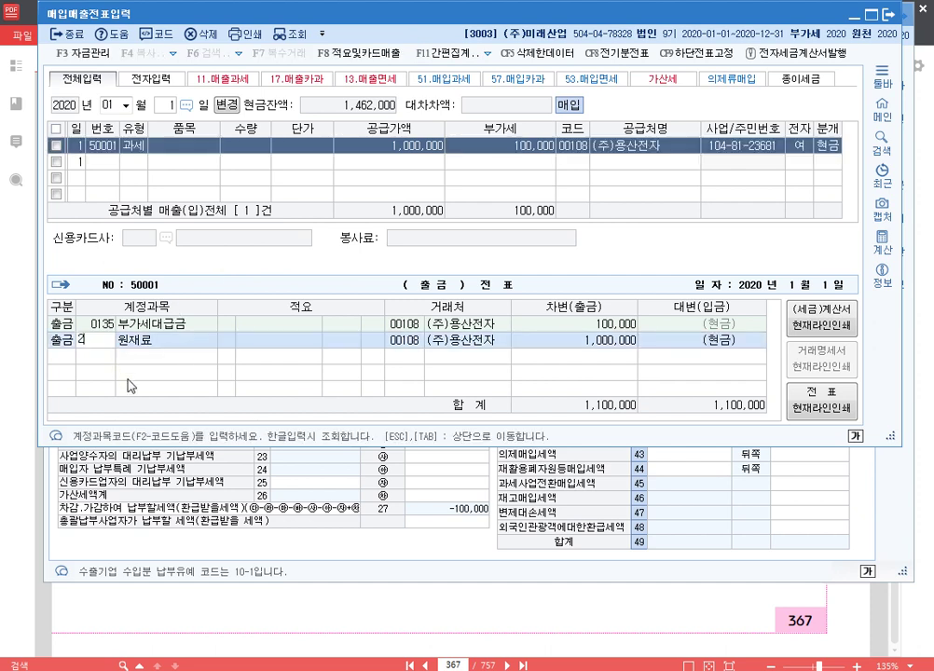
pyautogui.write('212')
pyautogui.press('Return')
pyautogui.press('Tab')
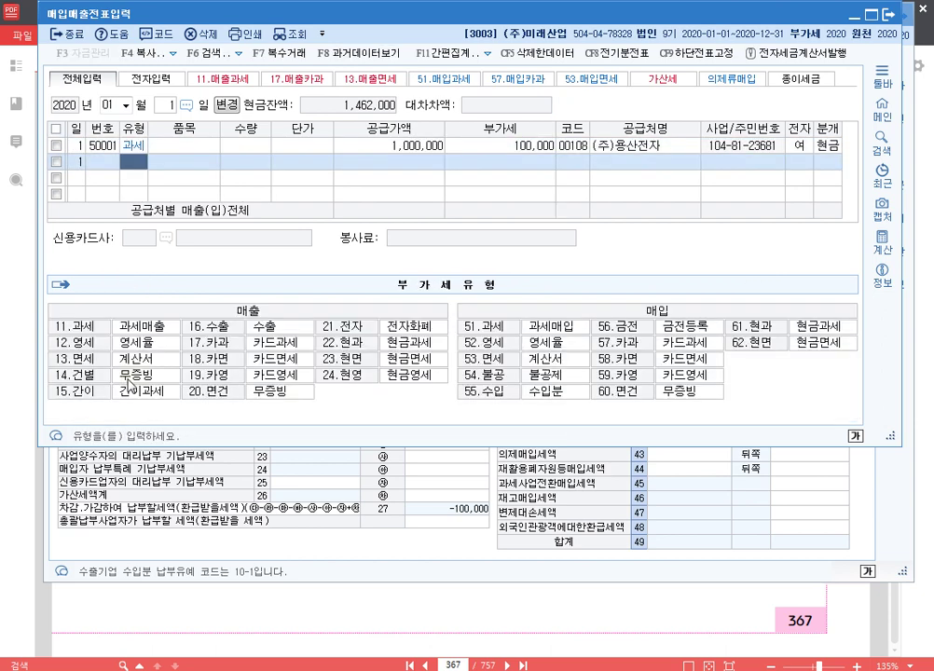
pyautogui.press('Return')
pyautogui.press('Return')
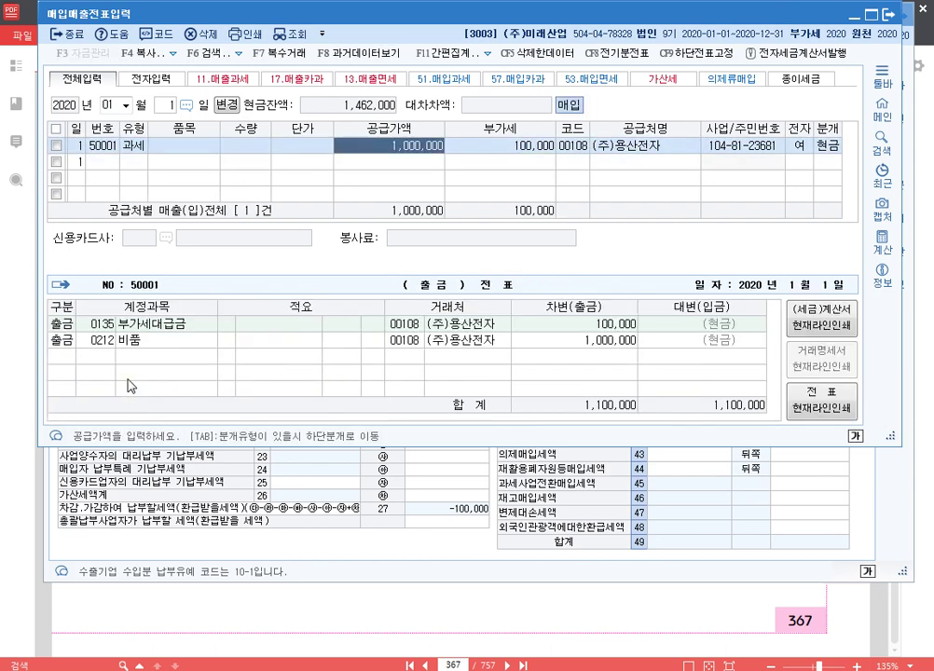
pyautogui.click(110, 343)
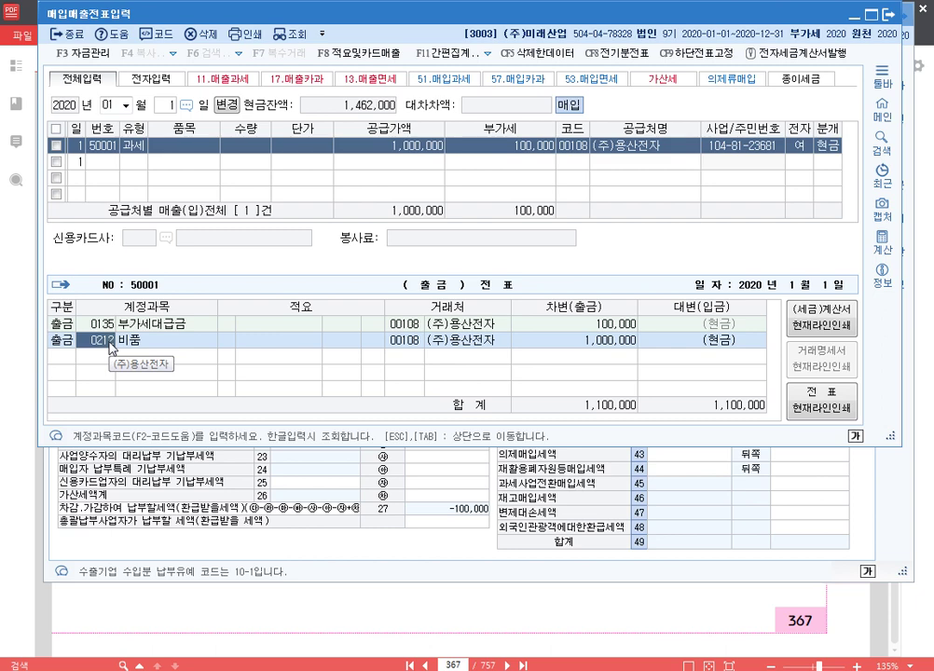
# Step: Switch to 부가가치세신고서, reload it from the voucher data, and compare rows 11 고정자산매입 and 10 일반매입
pyautogui.click(561, 500)
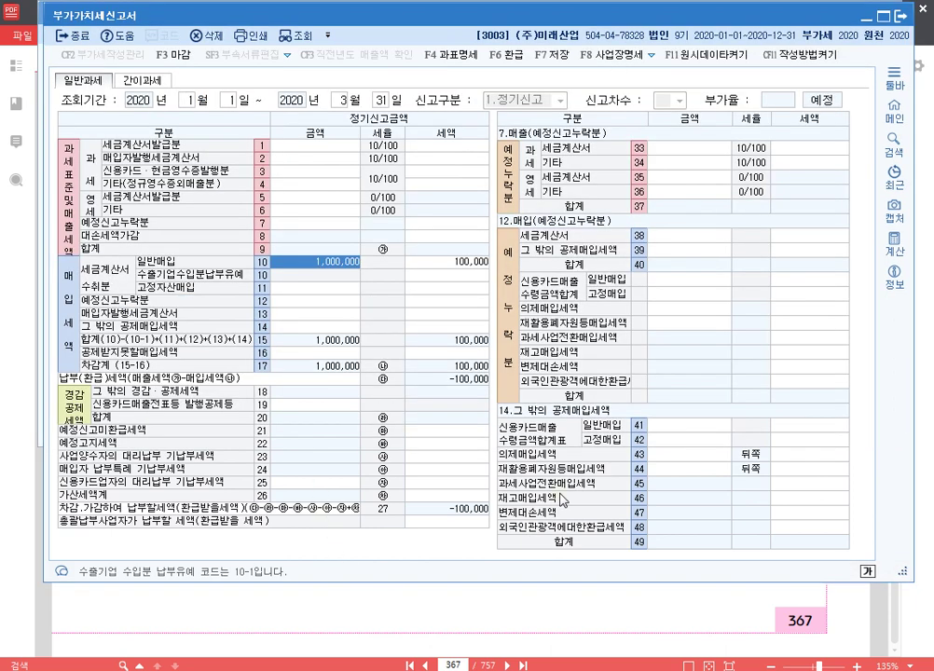
pyautogui.press('F12')
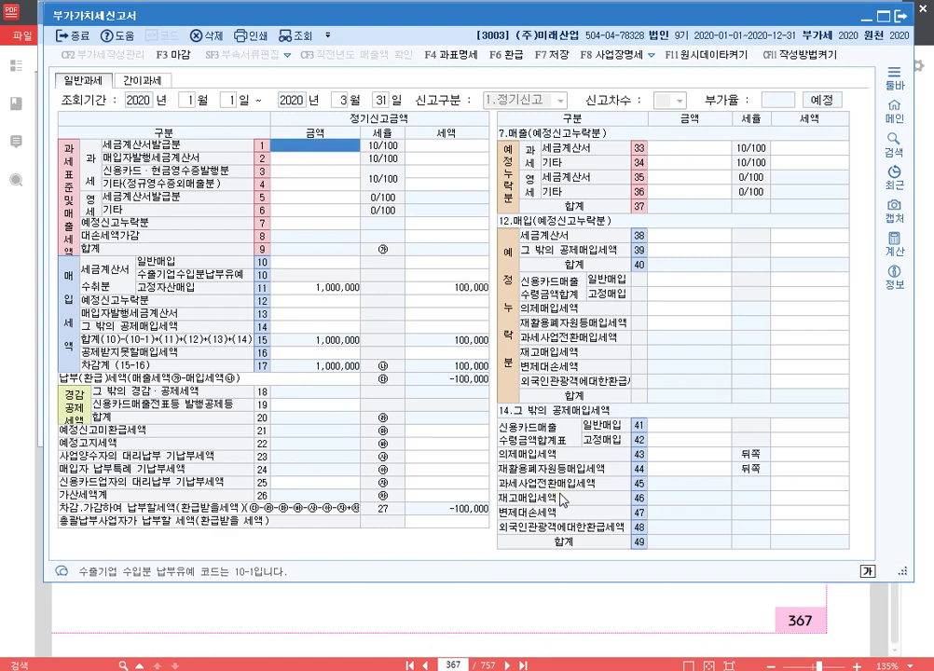
pyautogui.click(337, 289)
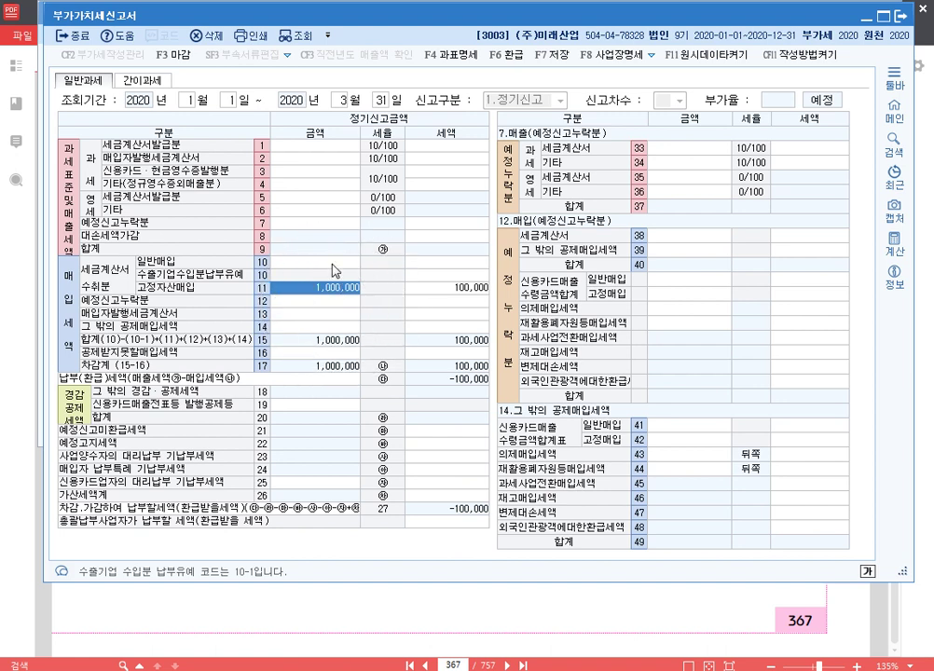
pyautogui.click(333, 265)
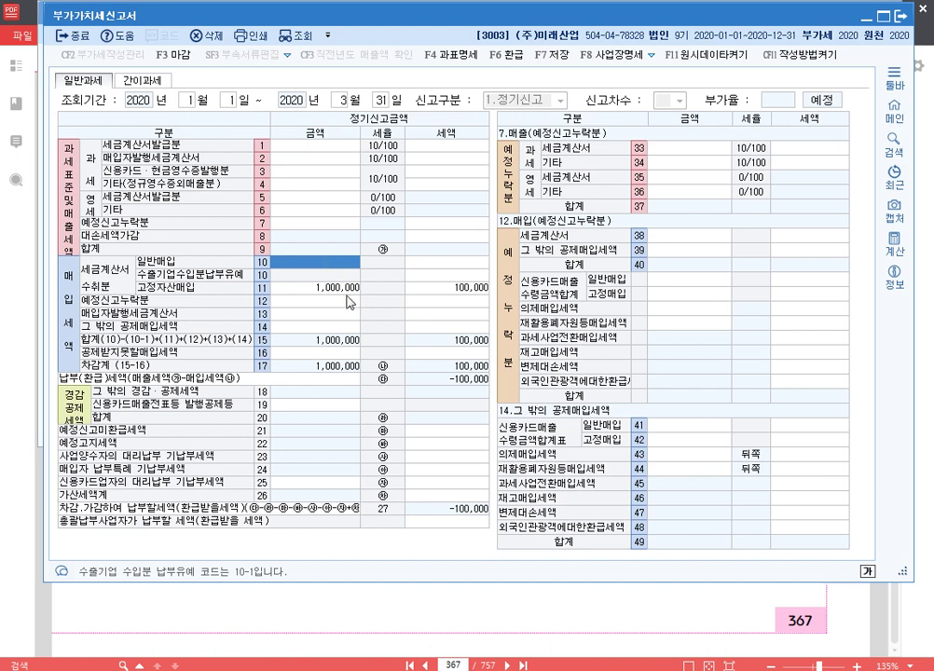
pyautogui.click(350, 291)
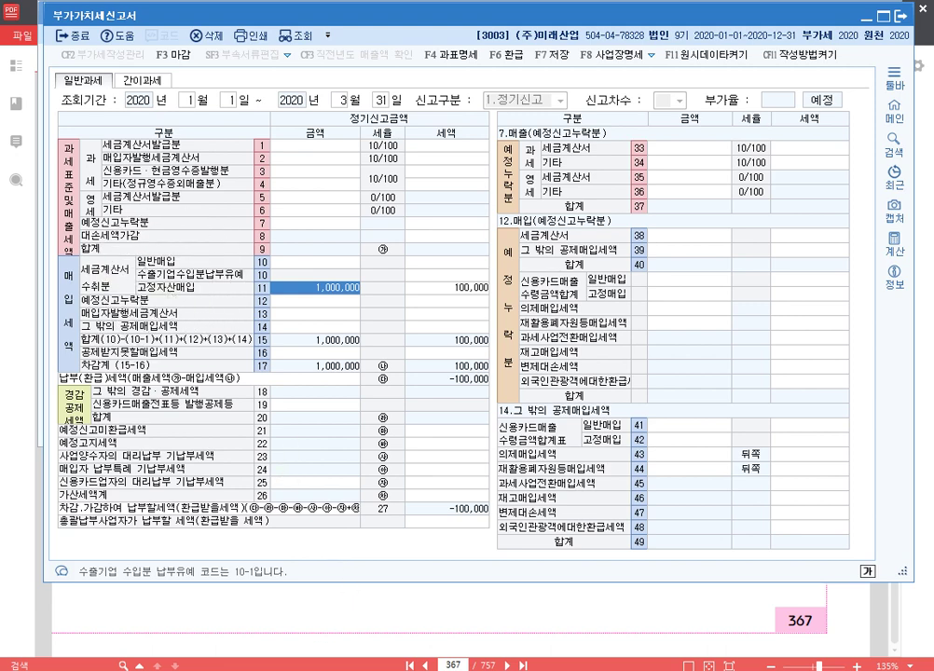
# Step: Go to the 부가가치 main menu, outline 건물등감가상각자산취득명세서 in red, and leave annotation mode
pyautogui.press('Escape')
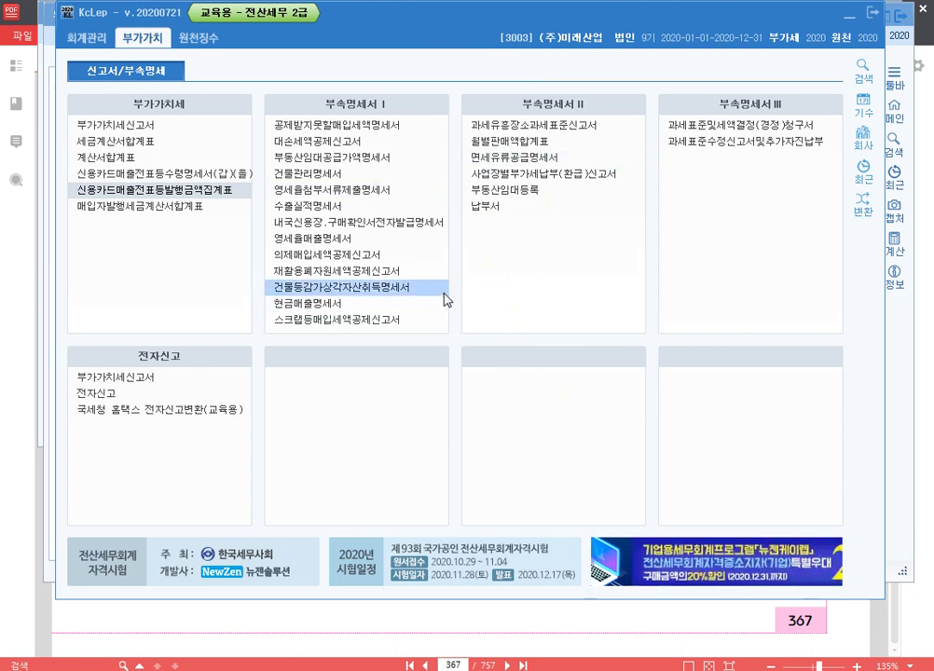
pyautogui.press('F9')
pyautogui.moveTo(263, 279); pyautogui.dragTo(433, 299)
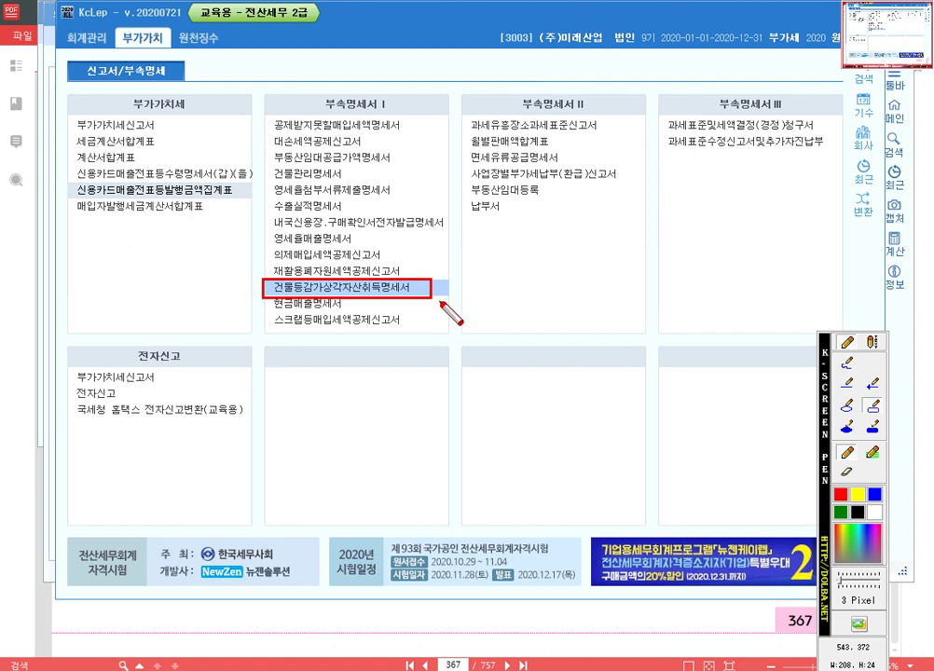
pyautogui.press('Escape')
# Step: Open 건물등감가상각자산취득명세서 for January to March 2020, and examine the voucher's 자산구분 options and 세액
pyautogui.click(379, 289)
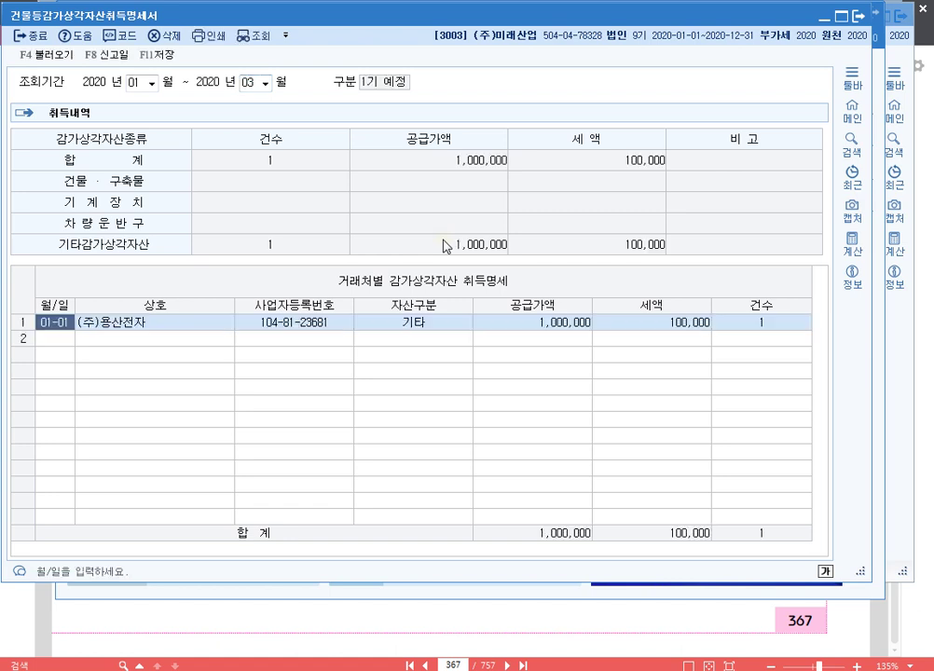
pyautogui.click(413, 323)
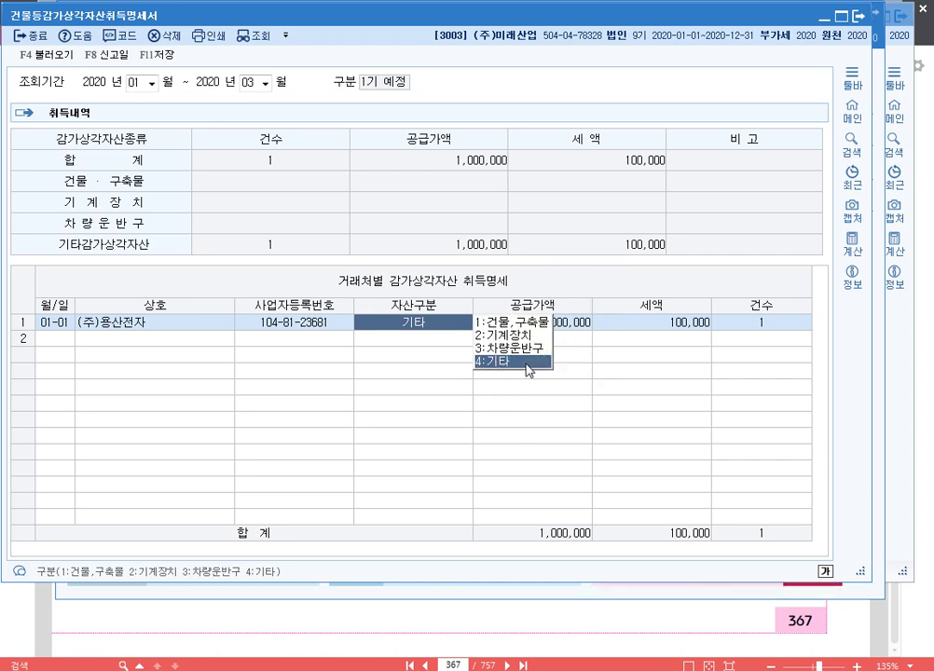
pyautogui.click(663, 326)
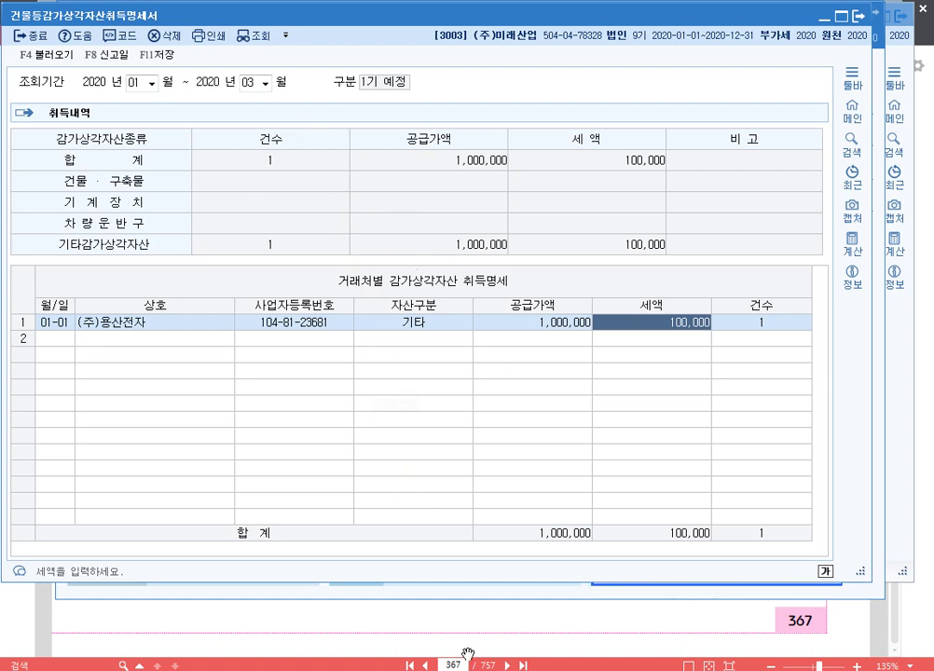
# Step: Switch to 세금계산서합계표 and display the 매입 summary for January to March 2020
pyautogui.moveTo(377, 670)
pyautogui.moveTo(415, 670)
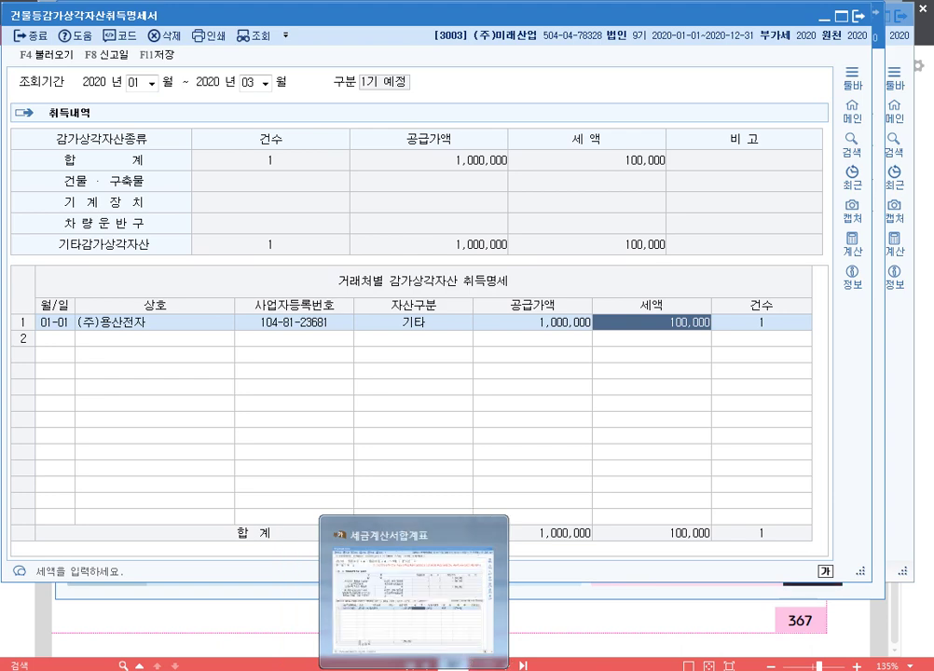
pyautogui.click(427, 607)
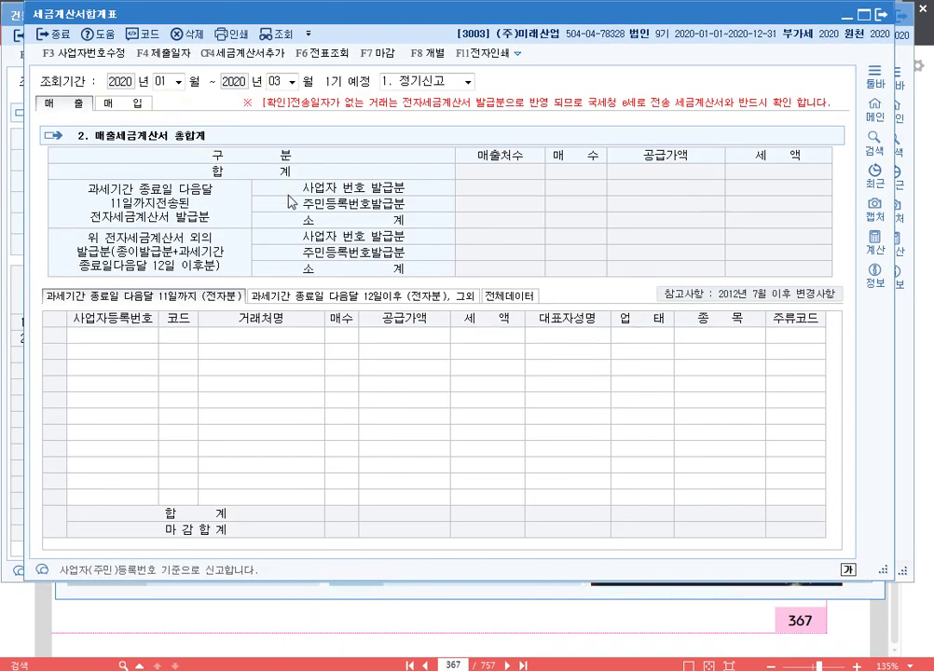
pyautogui.click(112, 103)
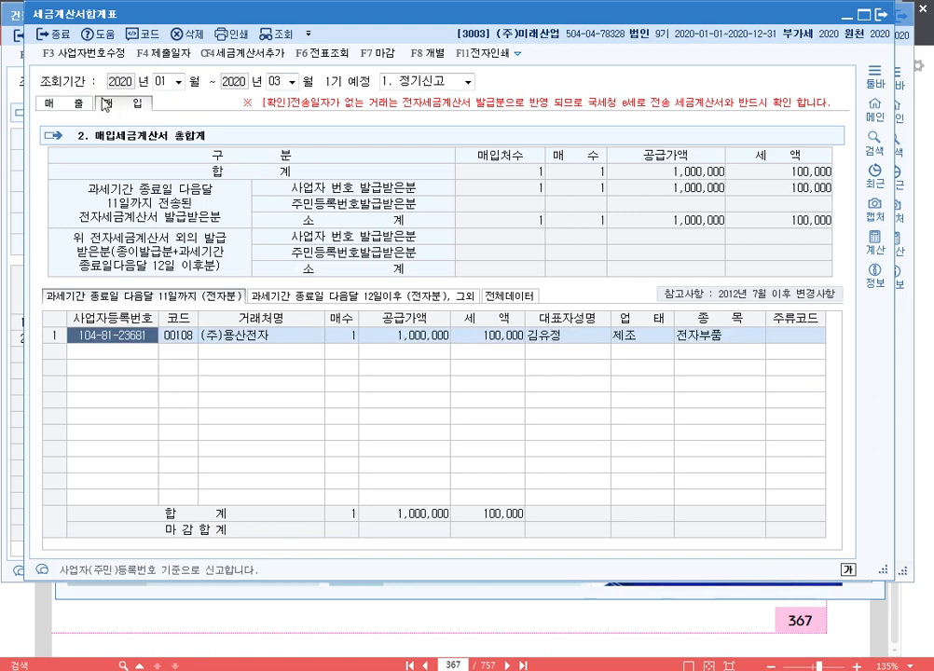
# Step: Outline 매입 and 과세기간 종료일 다음달 11일까지 (전자분) in red, and leave annotation mode
pyautogui.hotkey('ctrl', '1')
pyautogui.moveTo(96, 94); pyautogui.dragTo(150, 114)
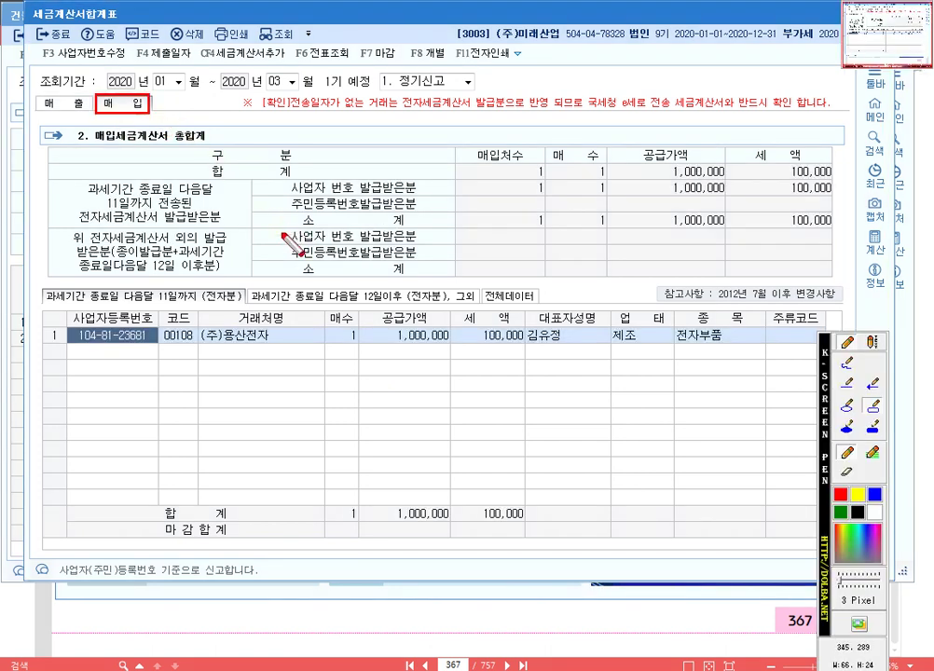
pyautogui.moveTo(41, 288); pyautogui.dragTo(250, 308)
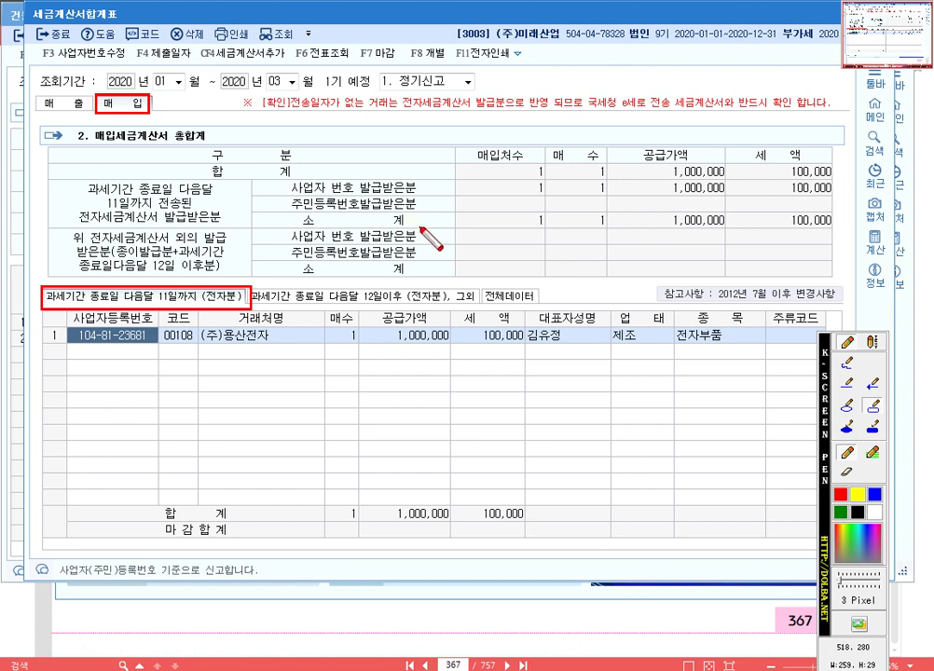
pyautogui.press('Escape')
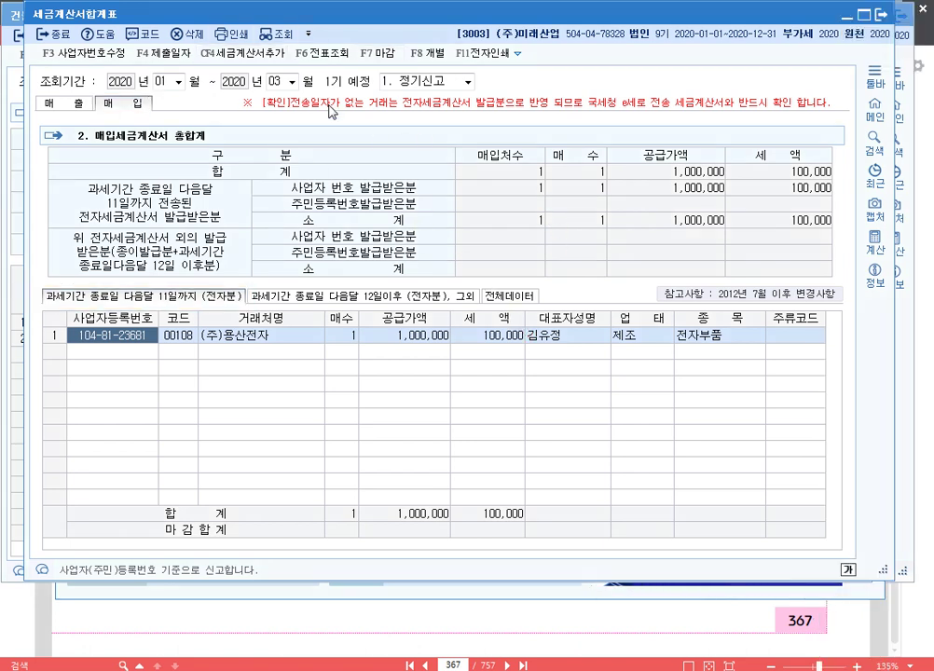
# Step: Switch to the PDF textbook and review the [매입] code table on page 368, starting from code 51 과세
pyautogui.click(501, 622)
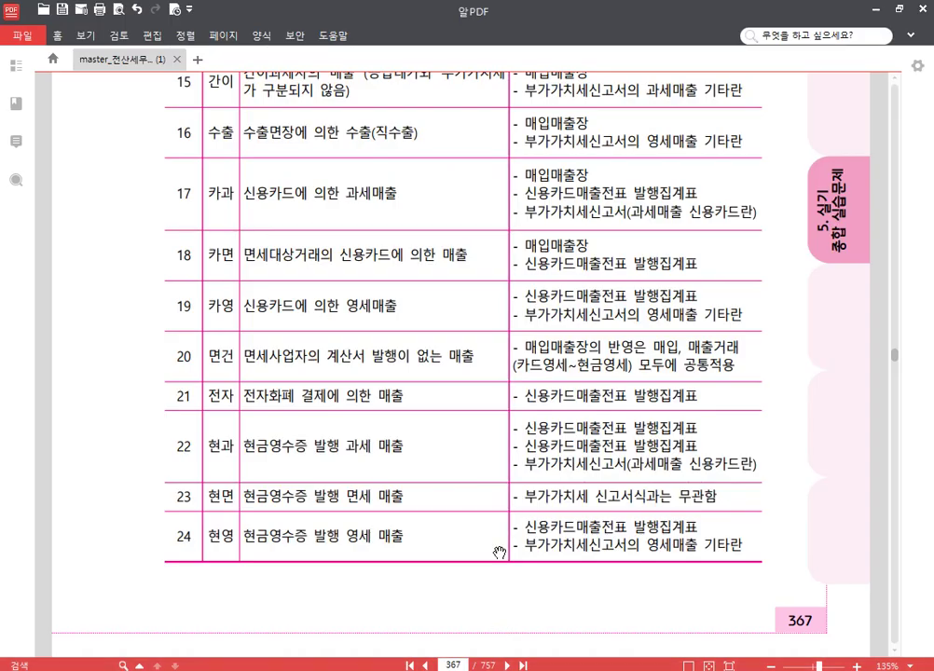
pyautogui.scroll(2, 349, 324)
pyautogui.scroll(-3, 372, 359)
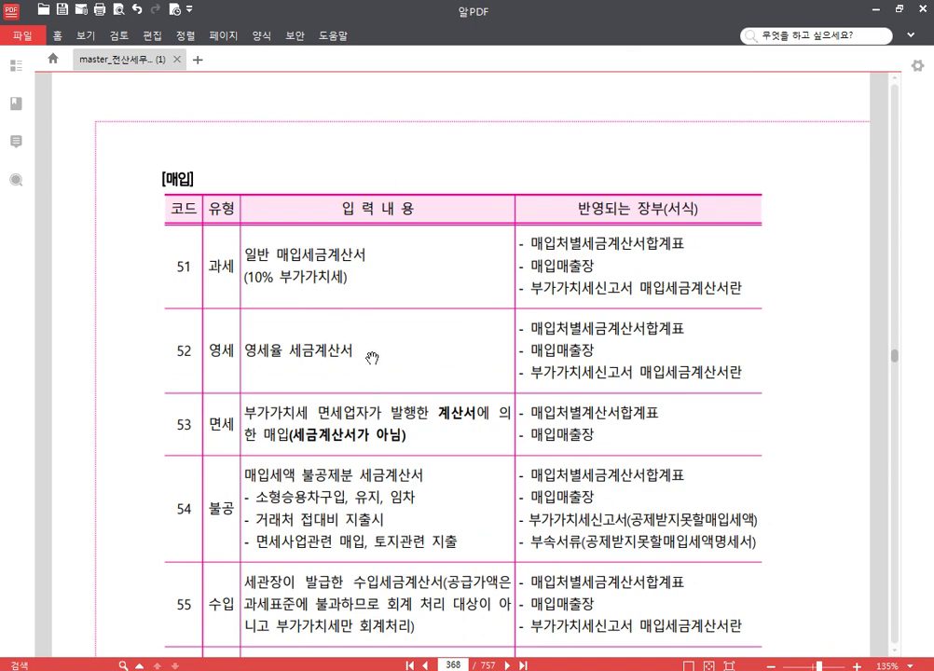
pyautogui.scroll(-1, 372, 359)
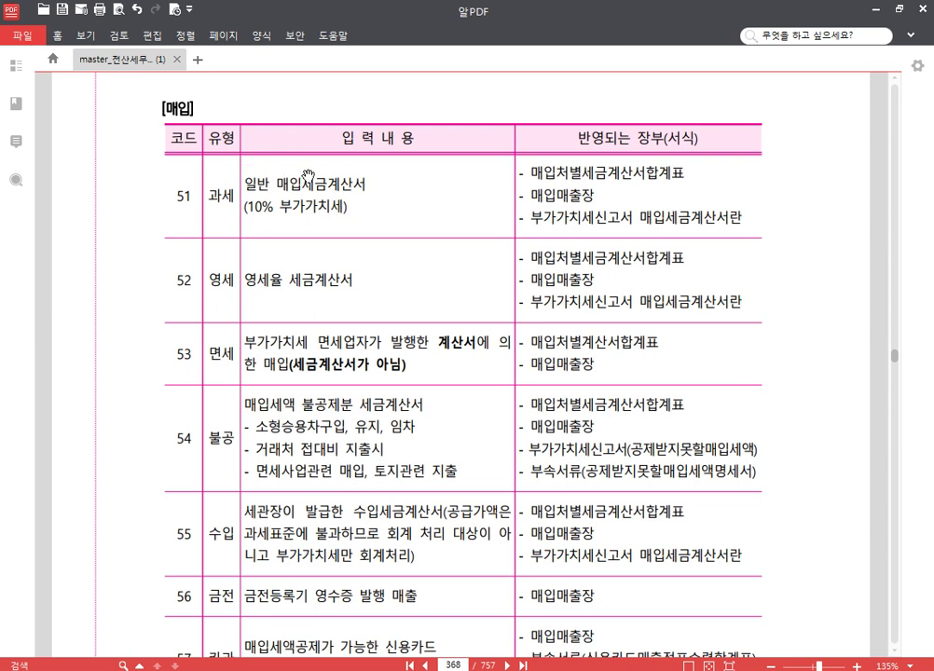
# Step: Switch to 매입매출전표입력 and examine the VAT type list and supply amount of purchase voucher 50001
pyautogui.scroll(-1, 378, 191)
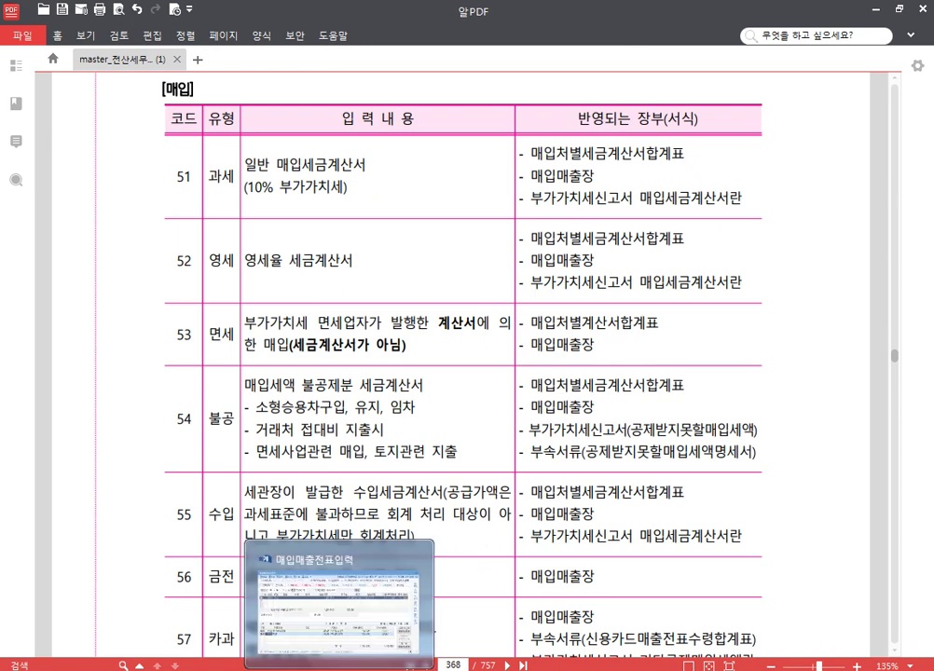
pyautogui.click(340, 670)
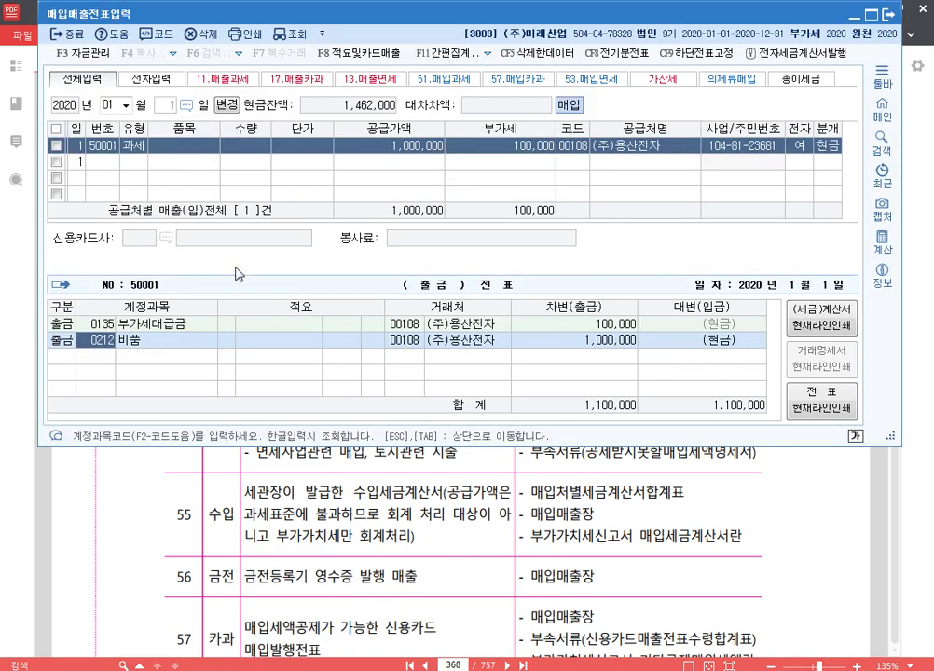
pyautogui.click(130, 149)
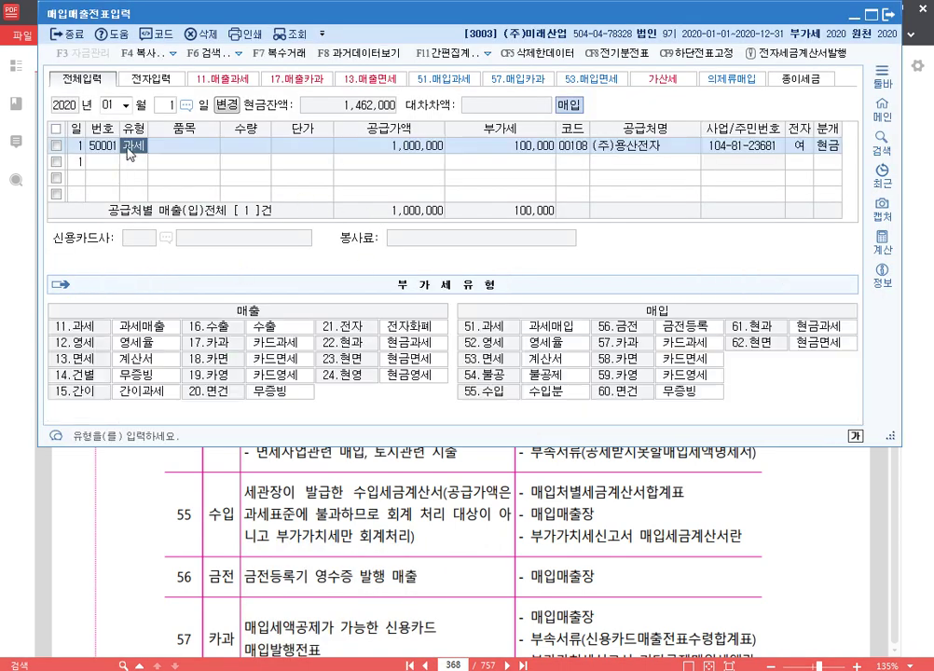
pyautogui.click(401, 151)
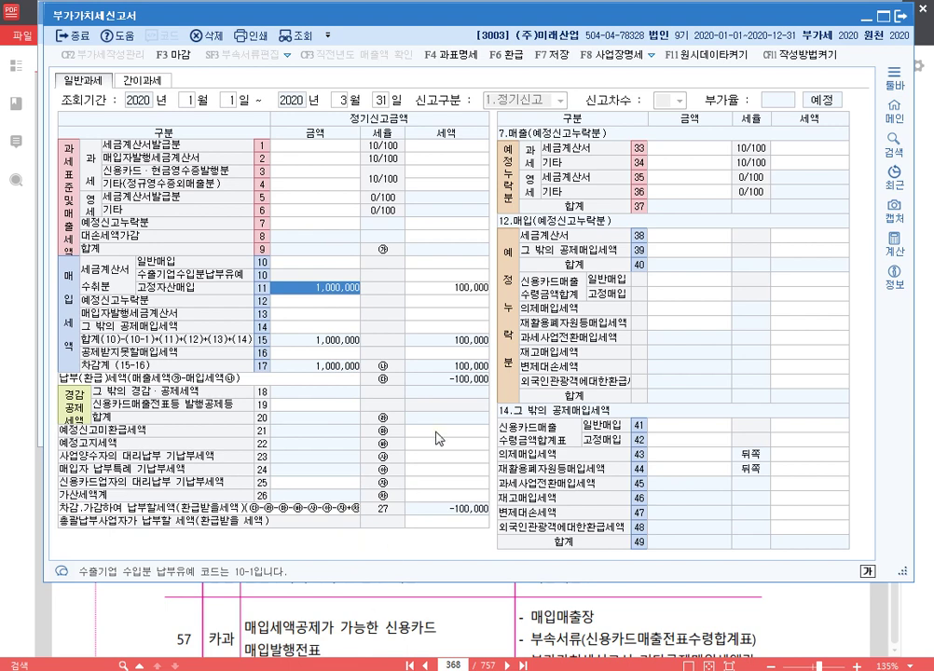
# Step: Outline the 납부(환급)세액 tax amount in red on the 부가가치세신고서, and leave annotation mode
pyautogui.hotkey('ctrl', '2')
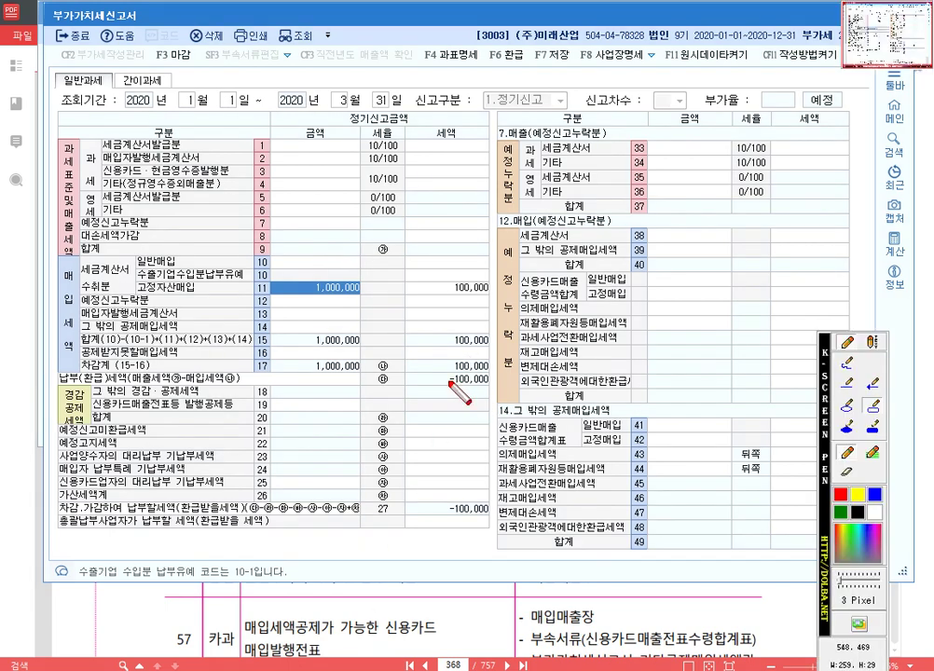
pyautogui.moveTo(361, 371); pyautogui.dragTo(492, 388)
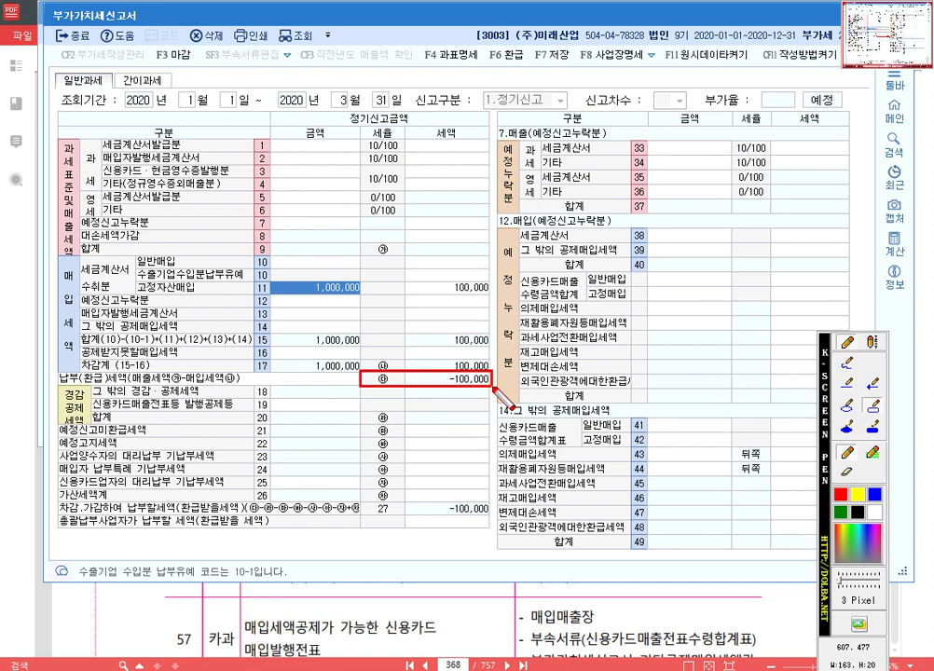
pyautogui.press('Escape')
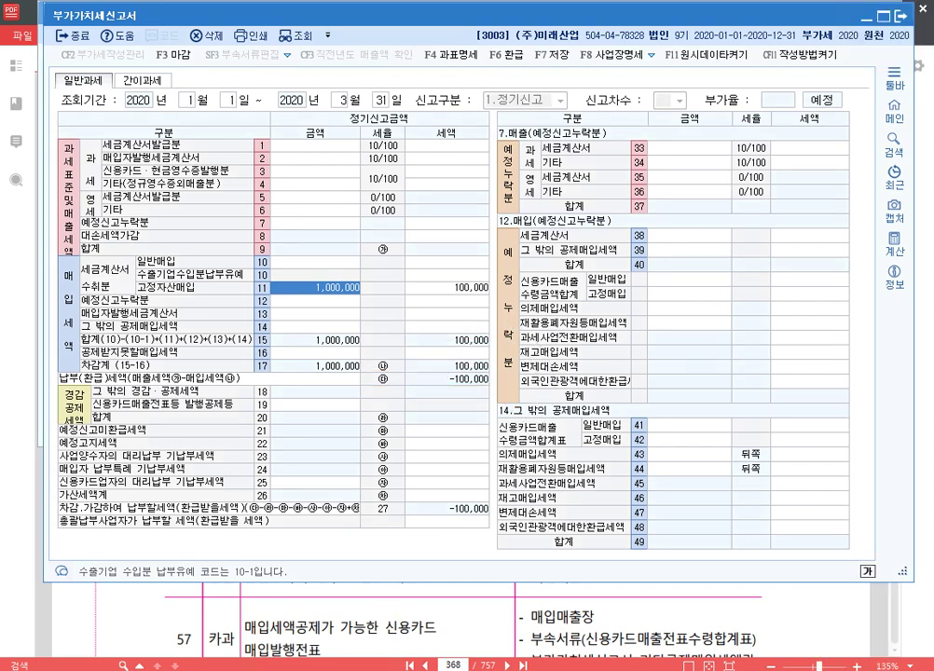
# Step: Return to 매입매출전표입력 and change purchase voucher 50001's type to 54 불공
pyautogui.moveTo(339, 670)
pyautogui.click(339, 606)
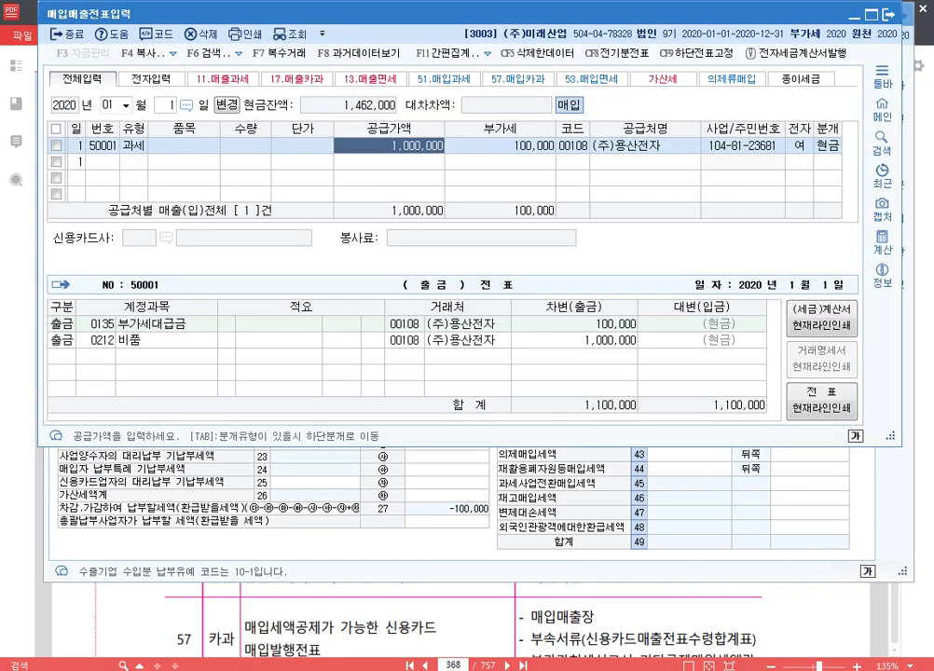
pyautogui.click(133, 146)
pyautogui.write('54')
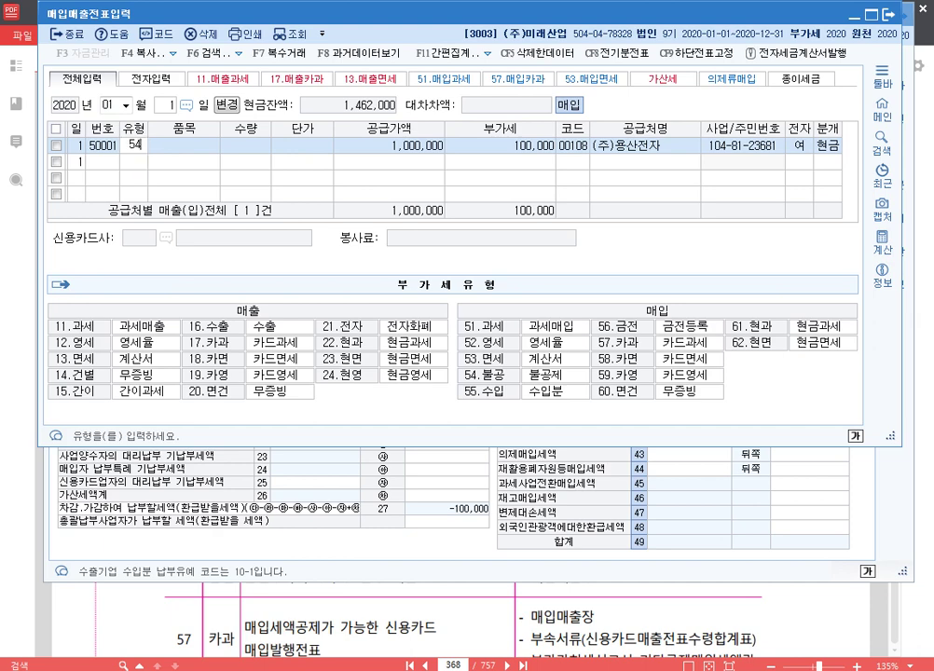
pyautogui.press('Return')
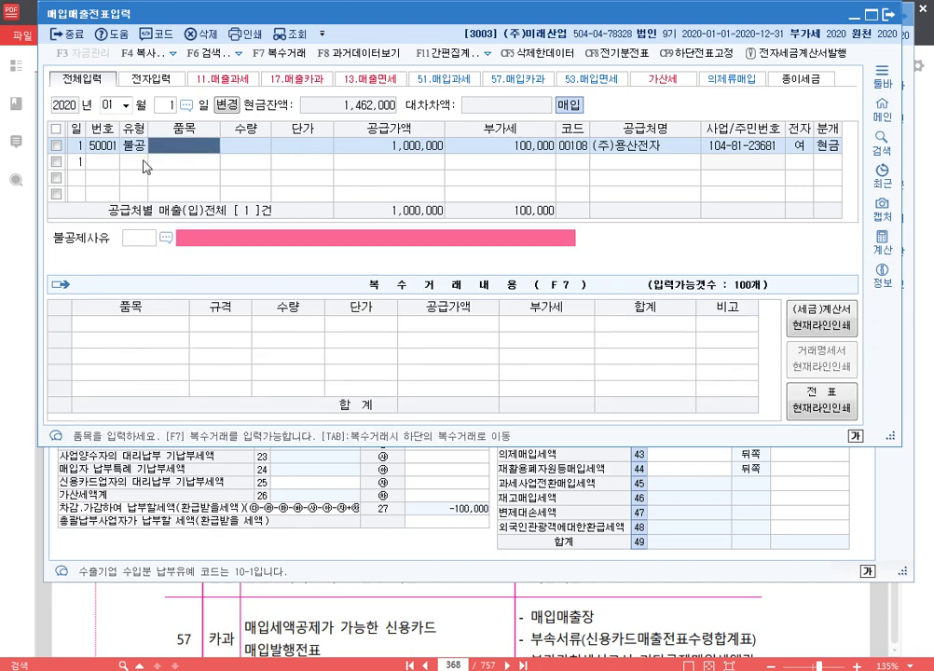
pyautogui.click(136, 147)
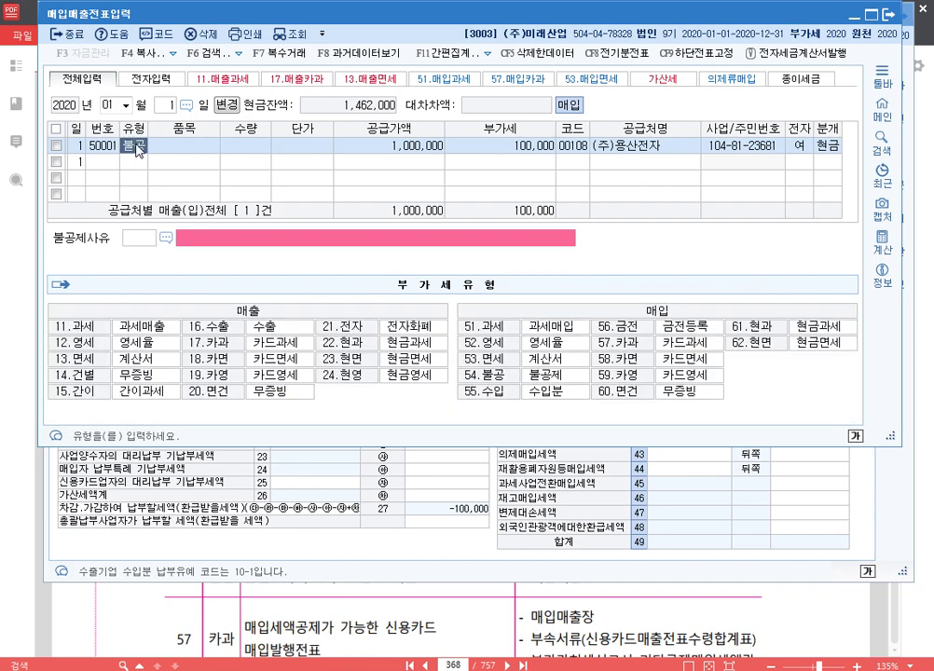
# Step: Set the voucher's 불공제사유 to 3, 비영업용 소형승용자동차 구입·유지 및 임차
pyautogui.press('Return')
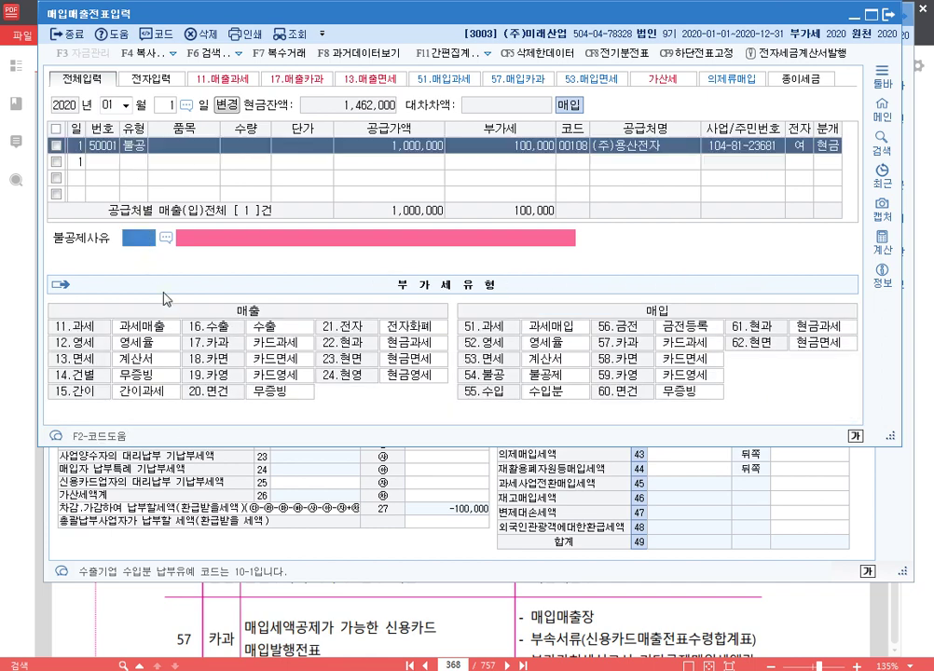
pyautogui.press('F2')
pyautogui.press('Down')
pyautogui.press('Down')
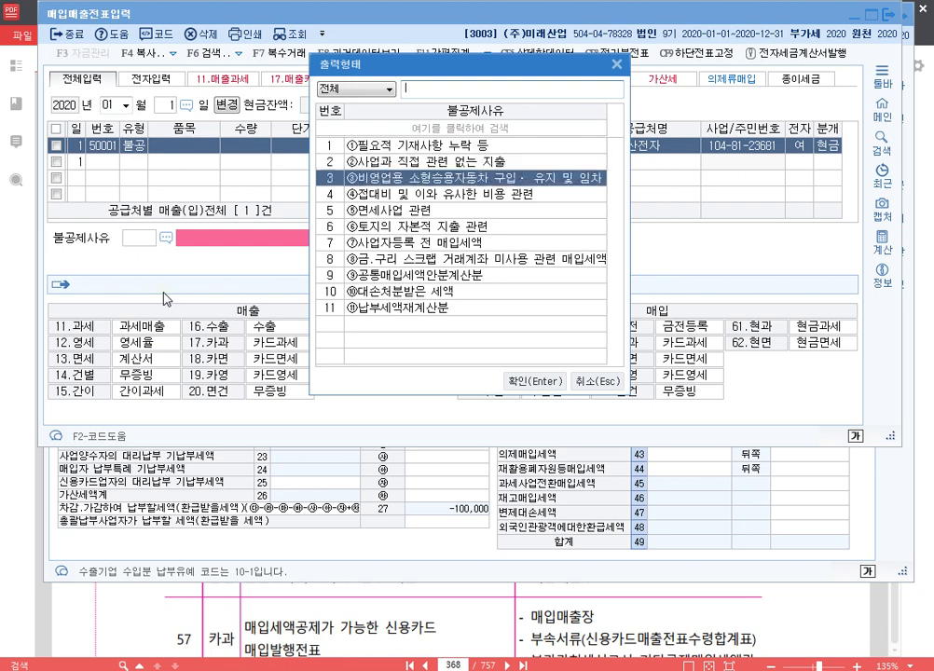
pyautogui.press('Return')
pyautogui.press('Return')
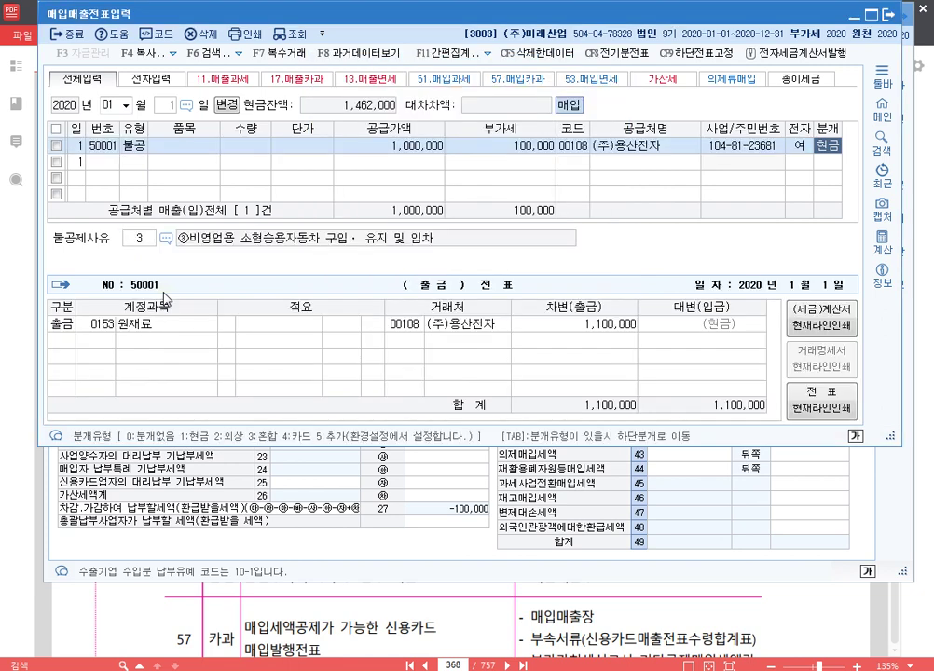
# Step: Replace the journal entry's account with 208 차량운반구 and go back through the voucher line
pyautogui.press('Return')
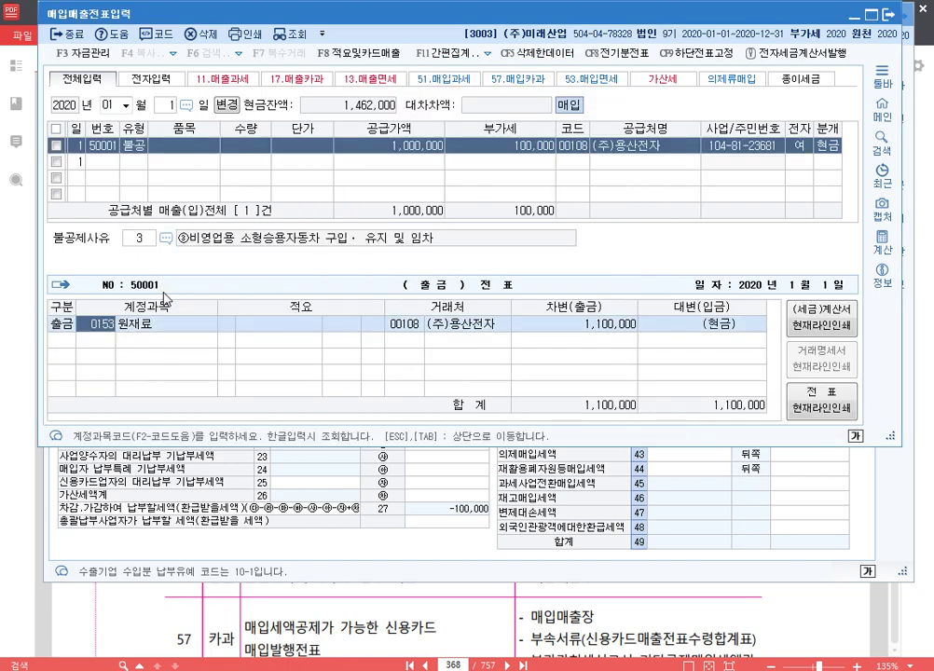
pyautogui.write('208')
pyautogui.press('Return')
pyautogui.press('Escape')
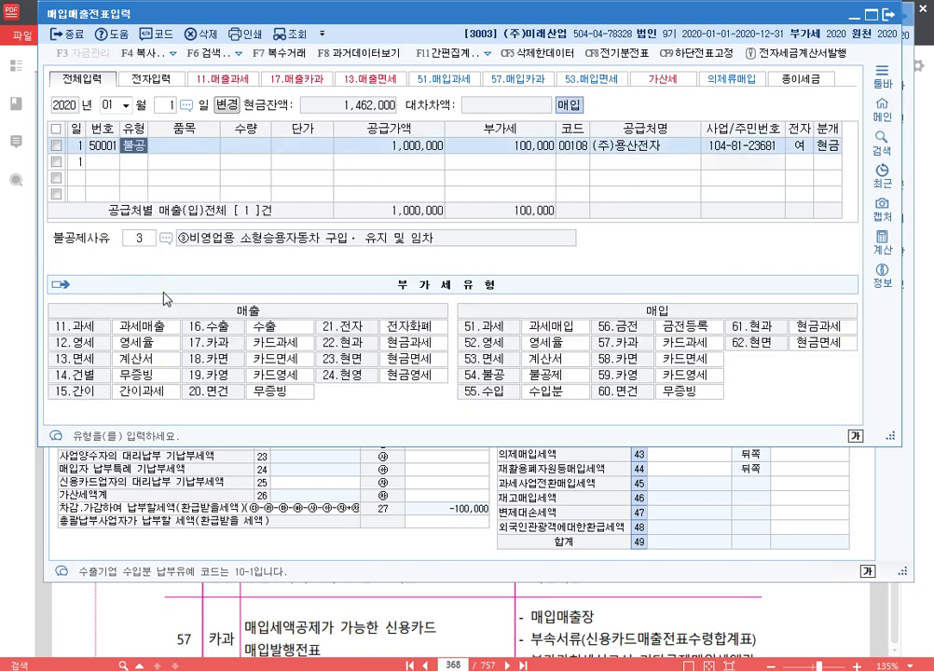
pyautogui.press('Return')
pyautogui.press('Return')
pyautogui.press('Return')
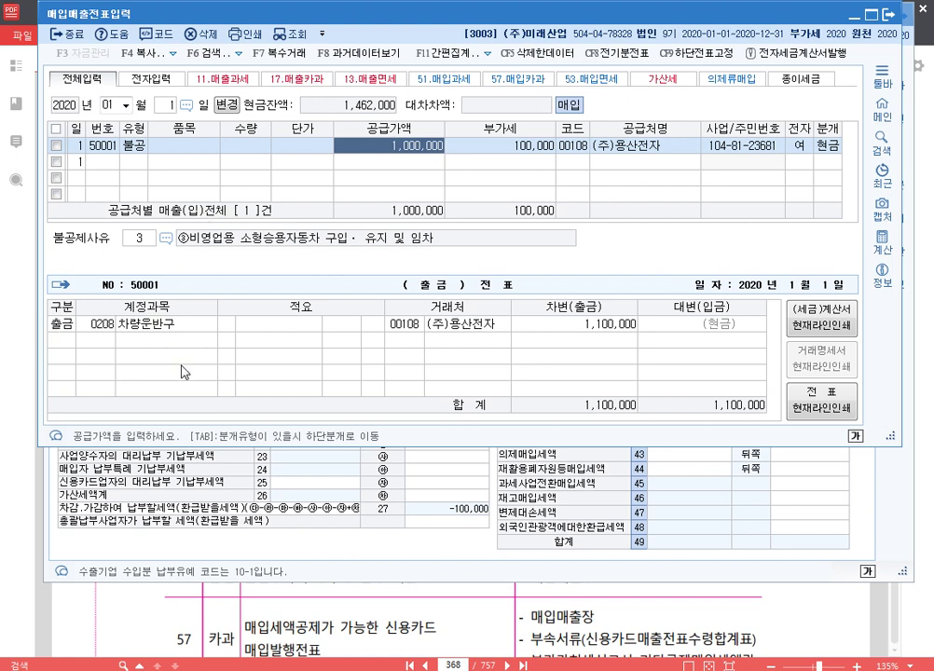
# Step: Switch to the 부가가치세신고서, reload it with the changed voucher, and examine the 고정자산매입 amount and tax on line 11
pyautogui.click(464, 484)
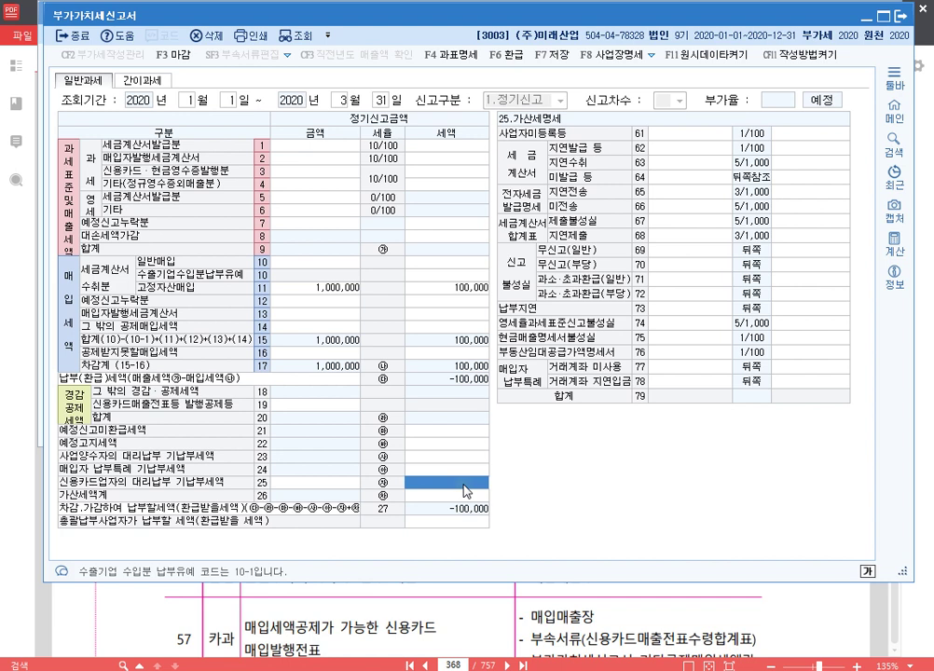
pyautogui.press('F12')
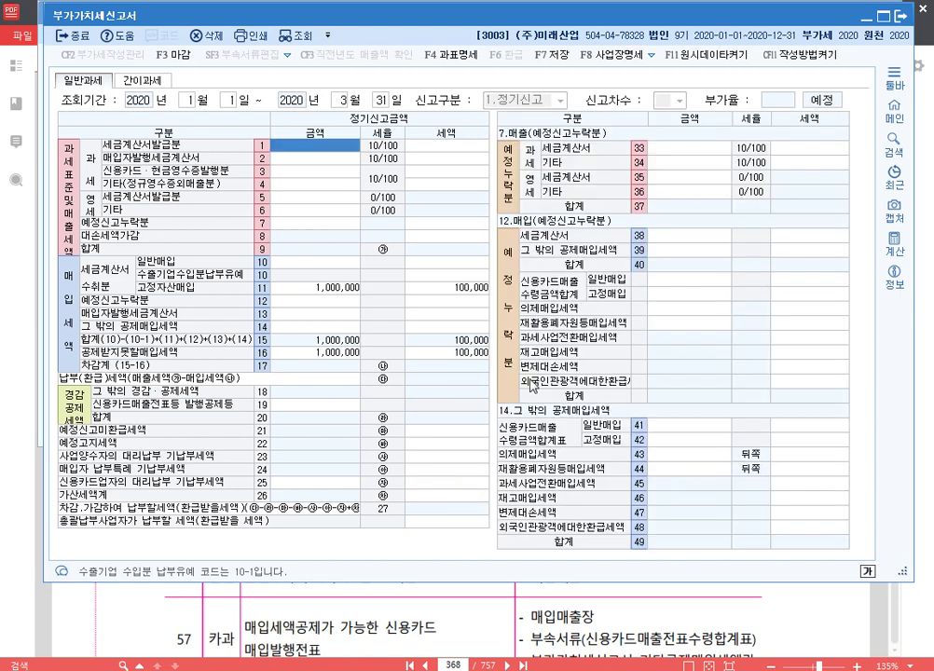
pyautogui.click(318, 297)
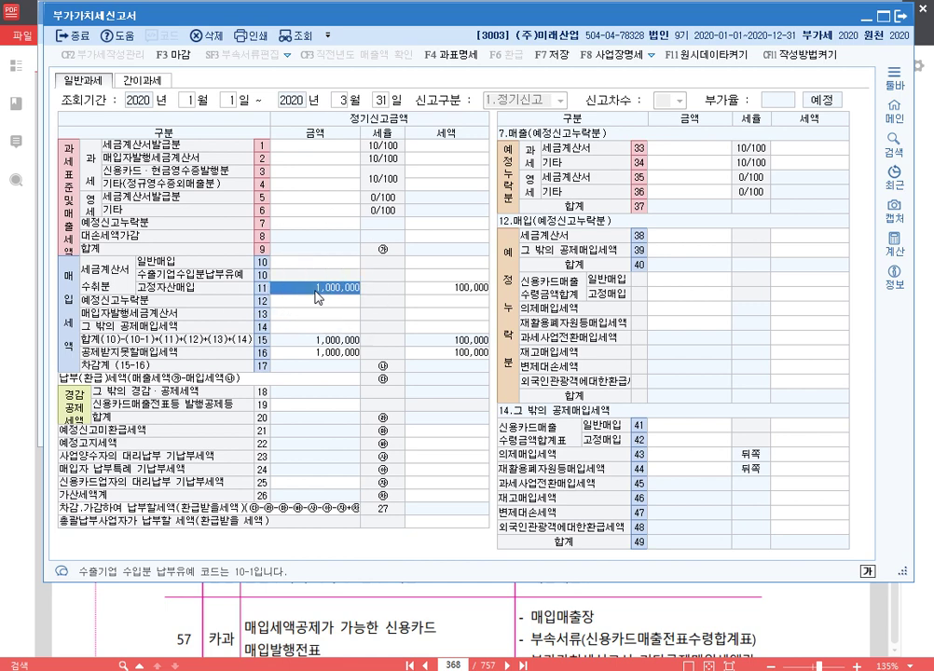
pyautogui.click(433, 287)
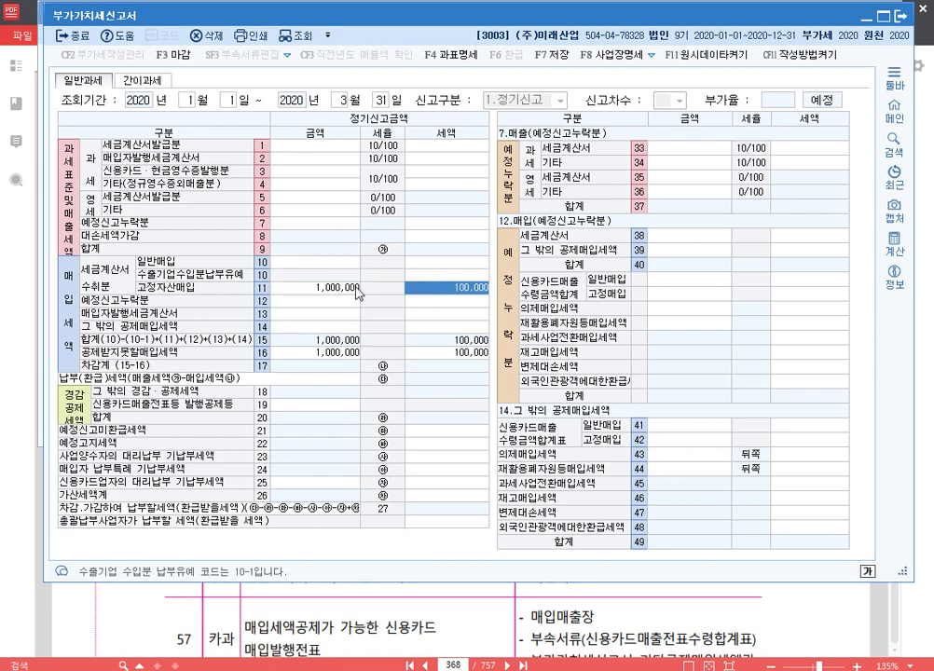
pyautogui.click(306, 288)
pyautogui.click(448, 292)
# Step: Outline the 납부(환급)세액 cells of the reloaded return in red, spotlight them, and leave annotation mode
pyautogui.press('F12')
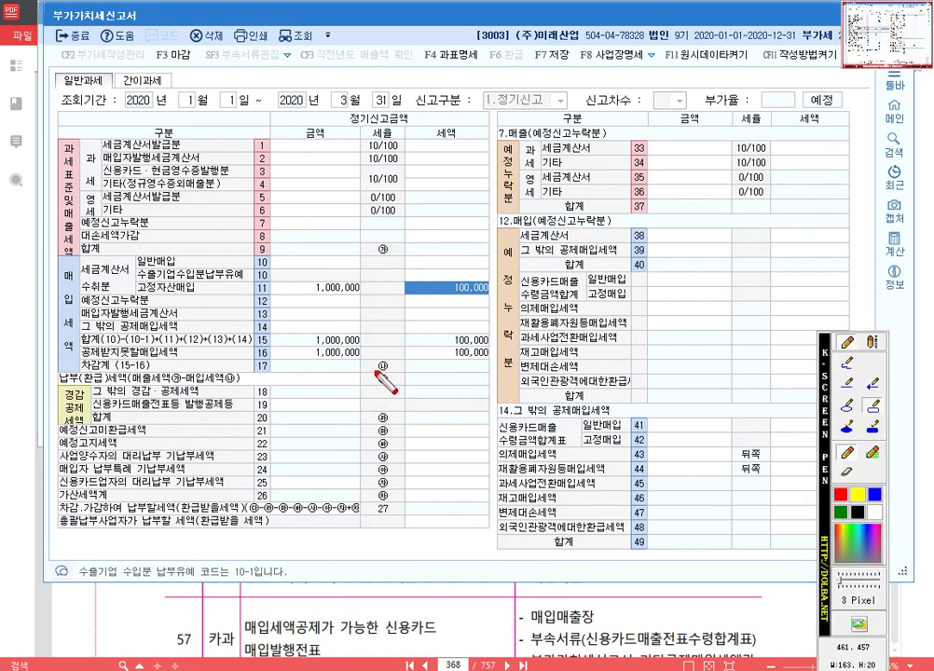
pyautogui.moveTo(358, 371); pyautogui.dragTo(494, 386)
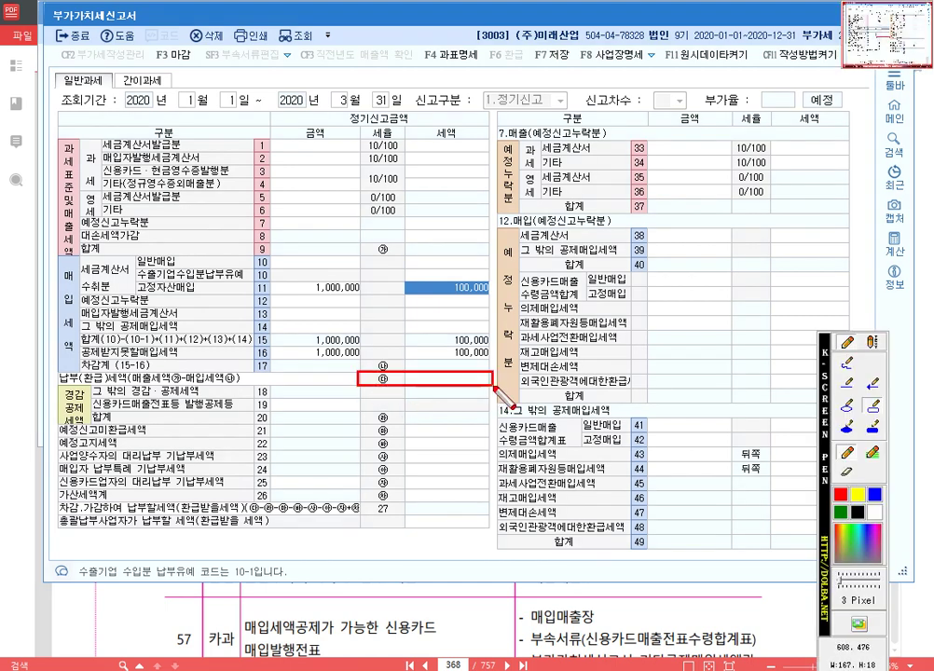
pyautogui.press('ctrl')
pyautogui.press('ctrl')
pyautogui.press('ctrl')
pyautogui.press('ctrl')
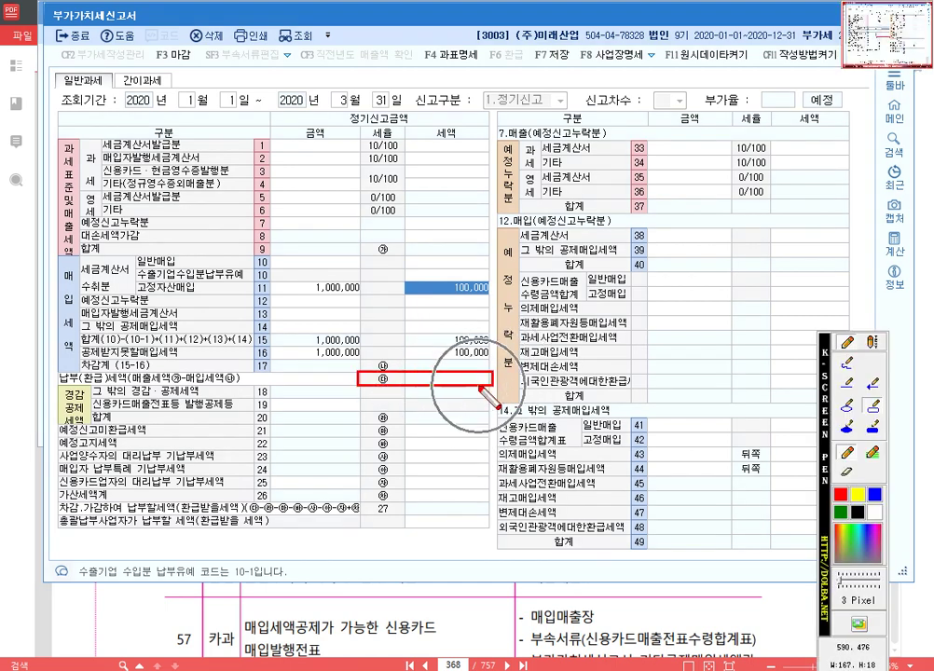
pyautogui.press('Escape')
# Step: Show the 공제받지못할매입세액 breakdown for line 16, and outline purchase tax lines 10 to 15 in red
pyautogui.click(320, 355)
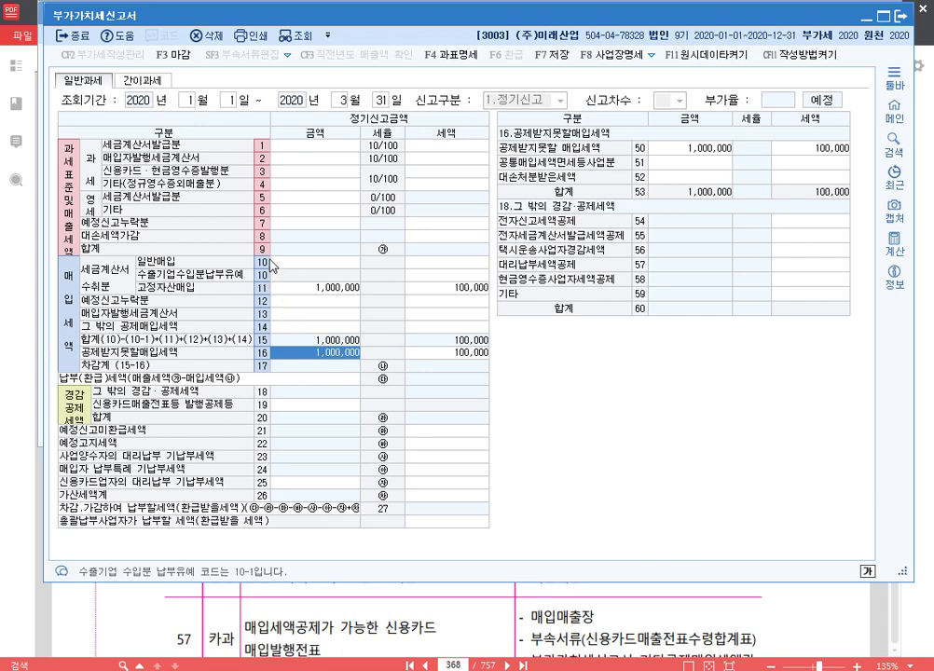
pyautogui.hotkey('ctrl', 'shift', 'p')
pyautogui.moveTo(273, 252); pyautogui.dragTo(494, 344)
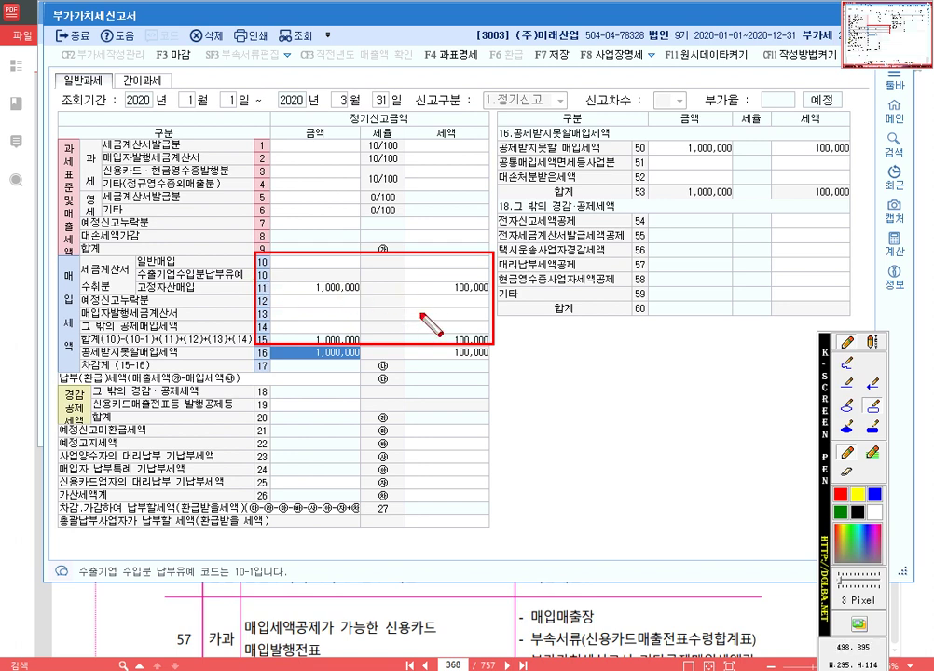
pyautogui.press('Escape')
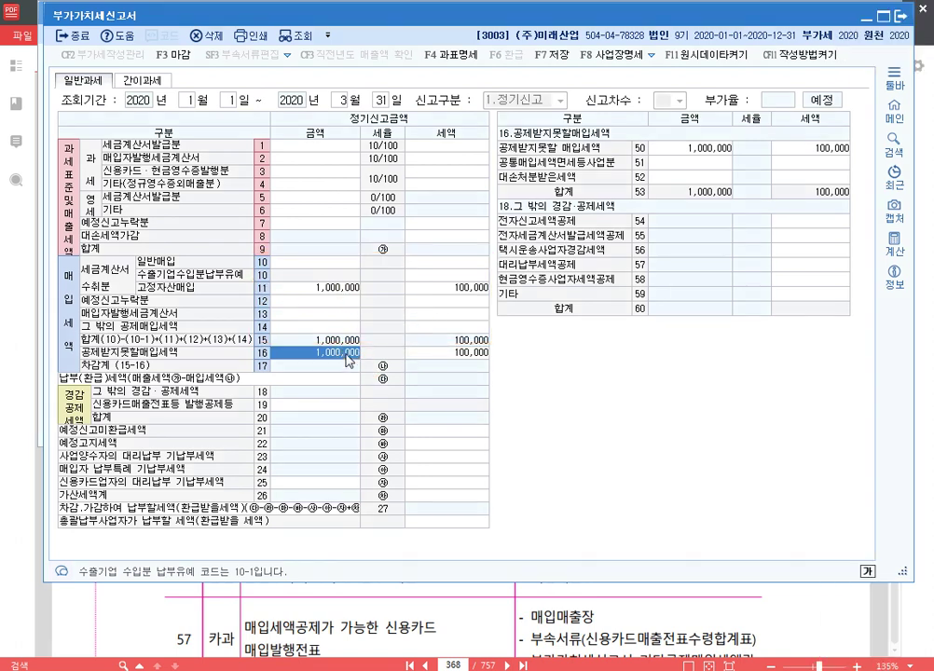
# Step: Examine the amount and tax on line 16, and outline line 50 공제받지못할 매입세액 in red
pyautogui.click(349, 358)
pyautogui.click(408, 352)
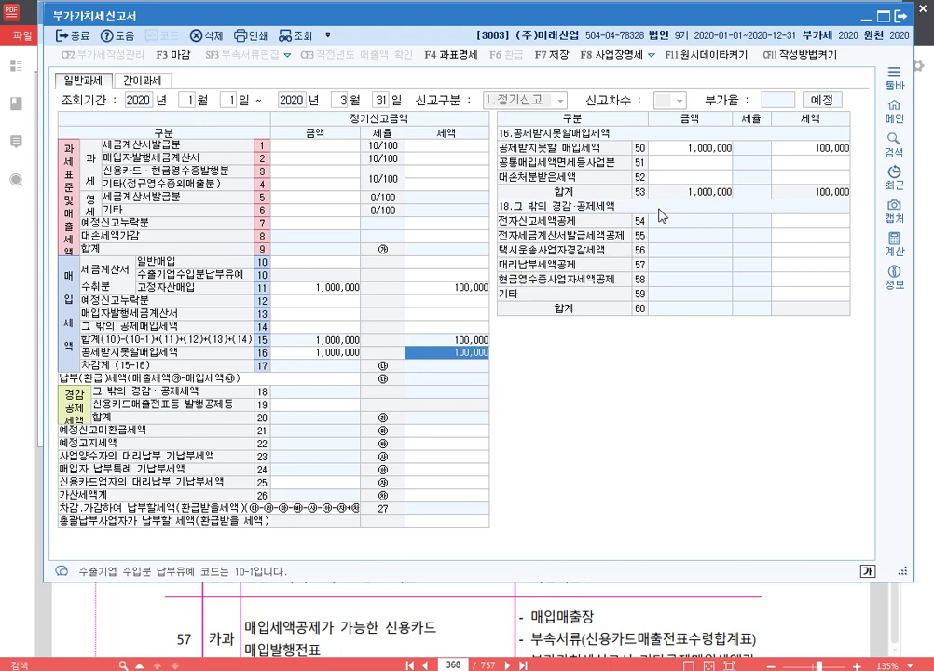
pyautogui.press('F12')
pyautogui.moveTo(497, 140)
pyautogui.mouseDown()
pyautogui.moveTo(866, 160)
pyautogui.moveTo(857, 155)
pyautogui.mouseUp()
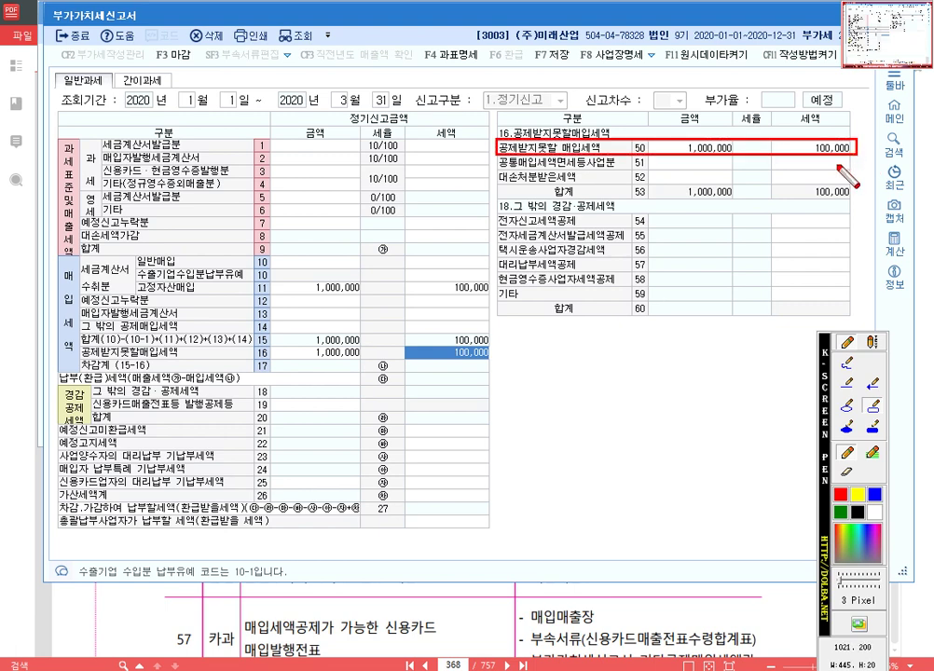
pyautogui.rightClick(718, 155)
pyautogui.click(690, 148)
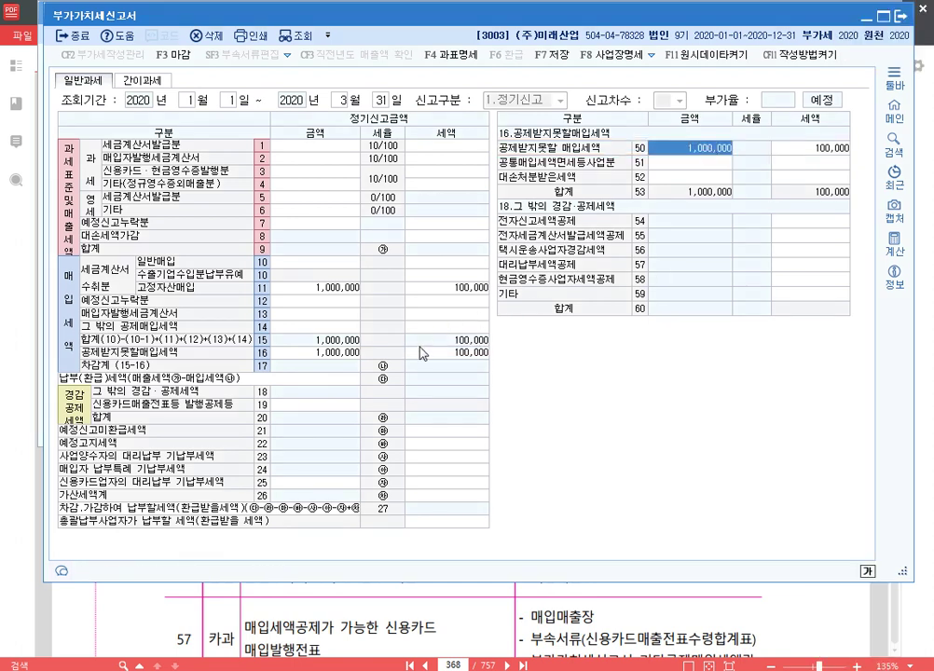
# Step: Try to enter an amount directly on line 16, and set line 50 공제받지못할 매입세액's 금액 to 2,000,000
pyautogui.click(343, 354)
pyautogui.write('123,123,123,123')
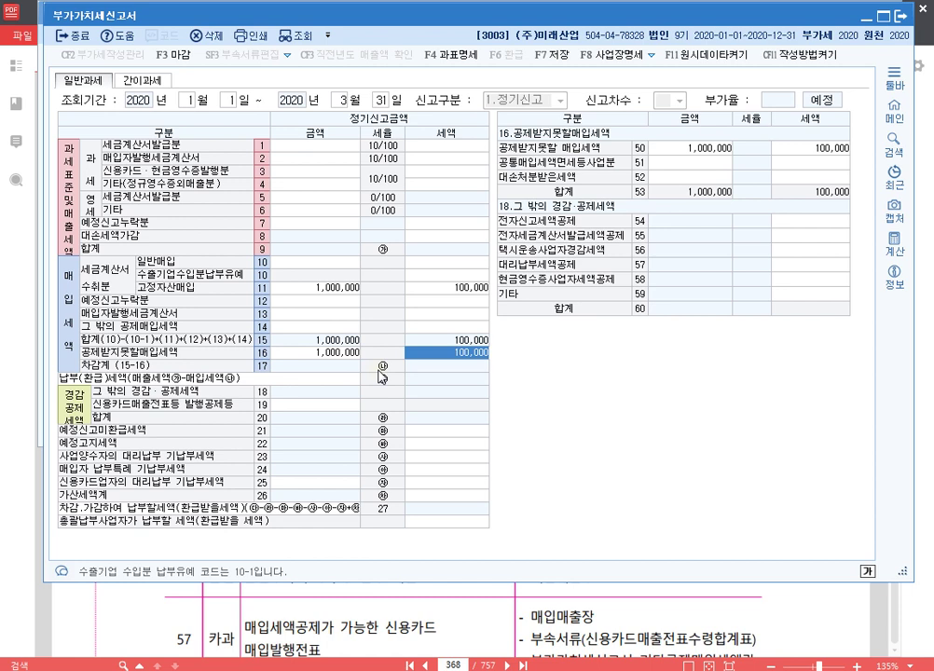
pyautogui.click(714, 154)
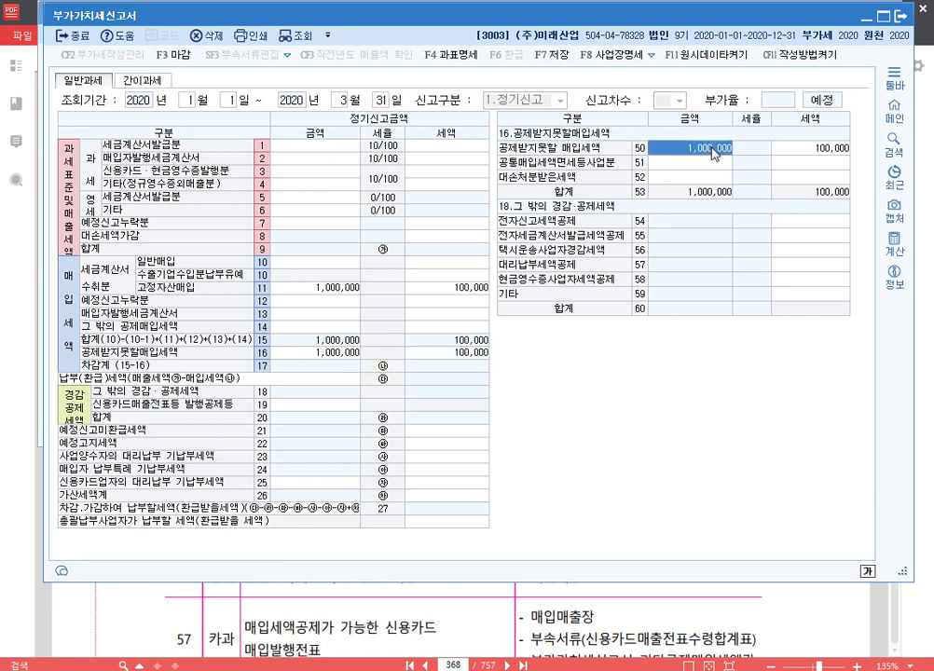
pyautogui.write('2000000')
pyautogui.press('Return')
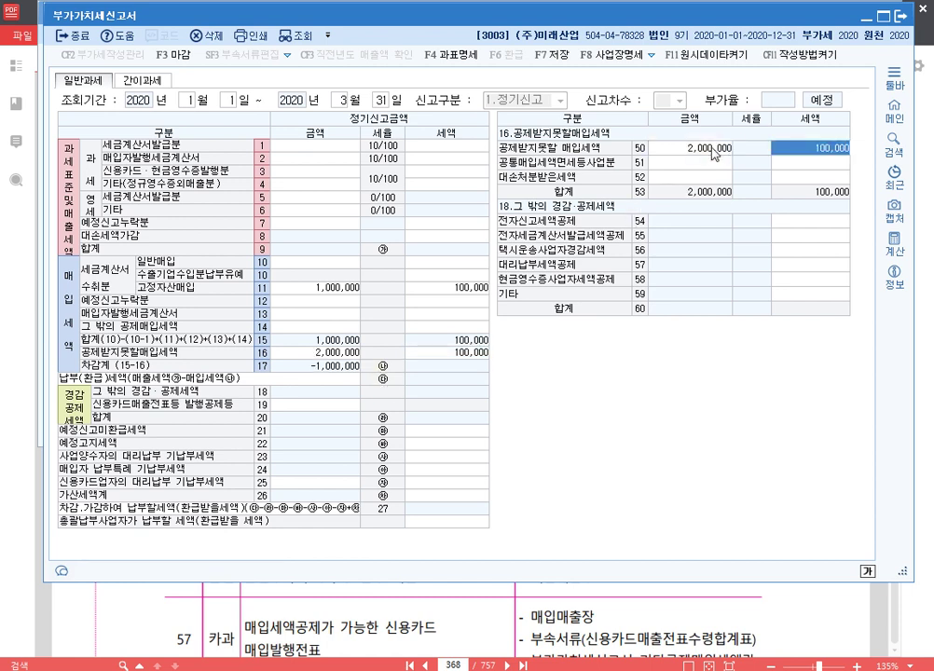
pyautogui.click(322, 352)
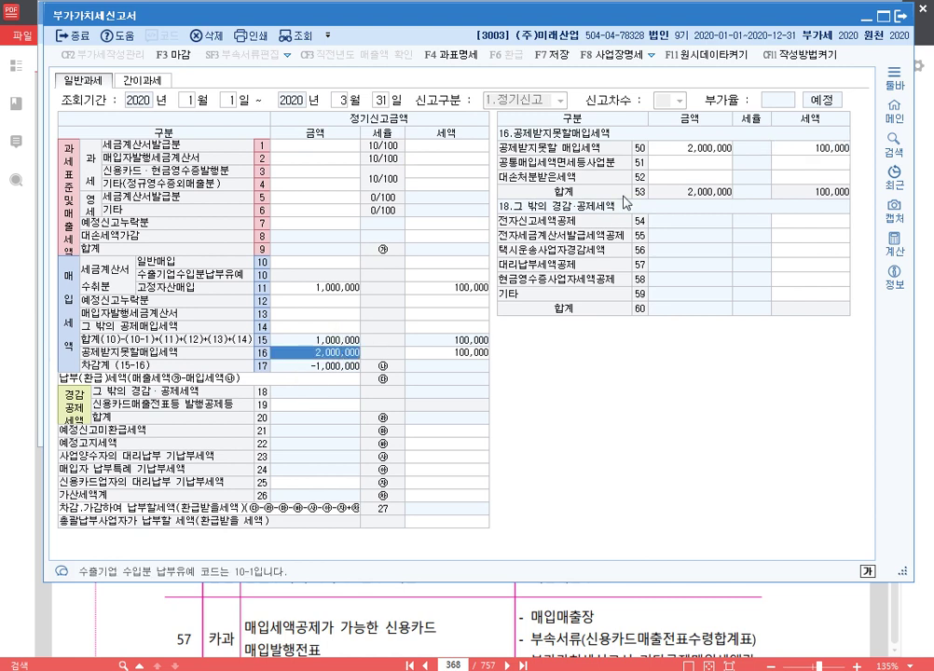
pyautogui.click(698, 152)
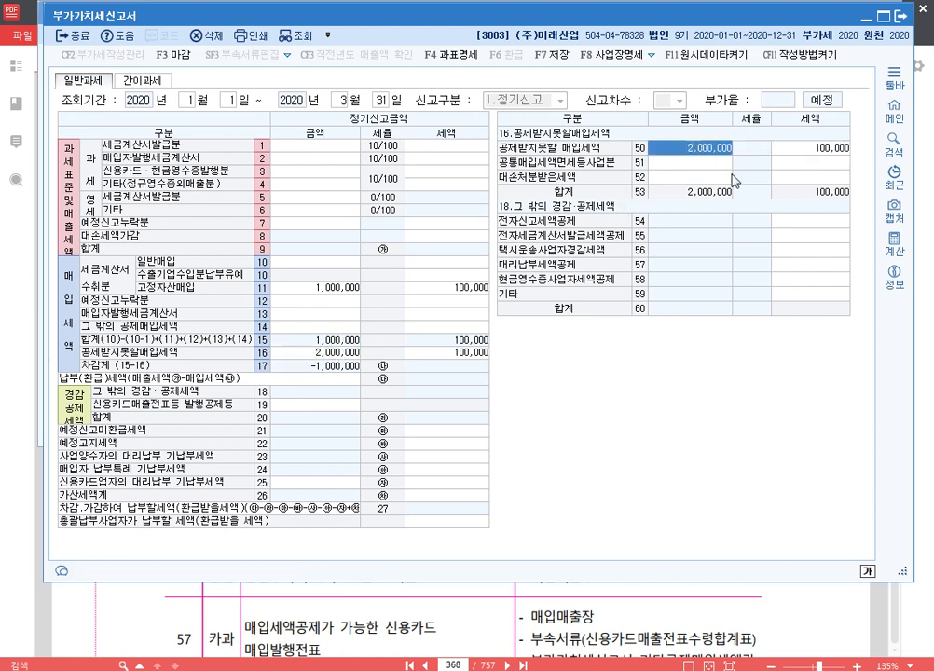
# Step: Set line 50 공제받지못할 매입세액's 금액 to 1,000,000, and check the 금액 cells of lines 50 and 51
pyautogui.write('1000000')
pyautogui.press('Return')
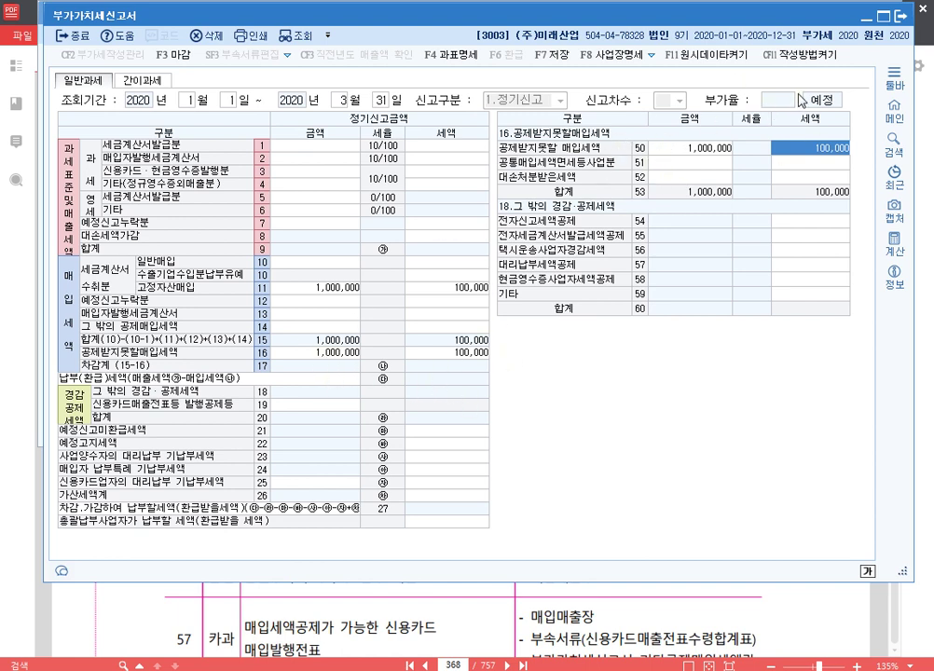
pyautogui.click(722, 152)
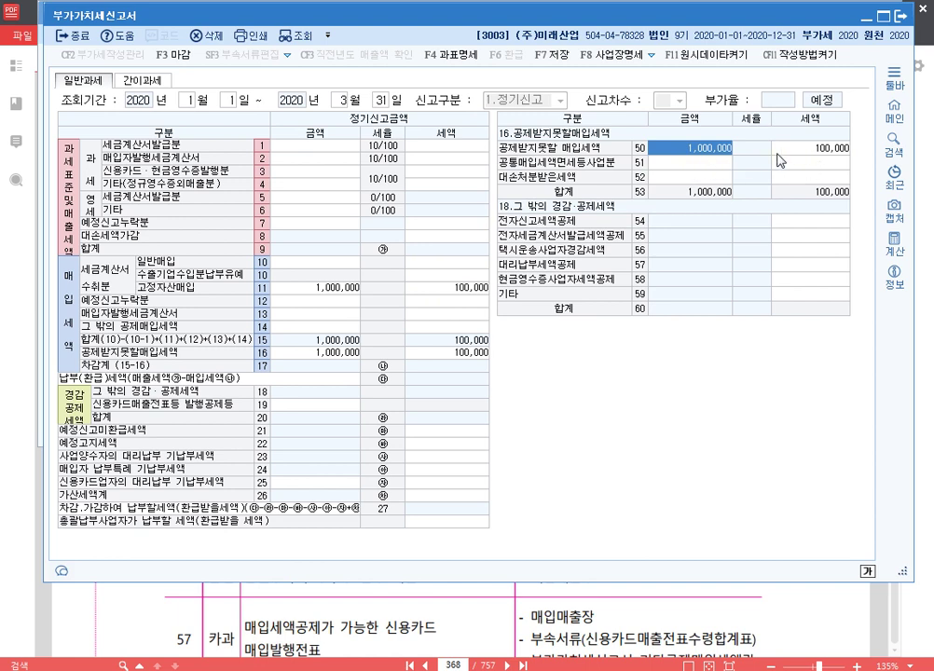
pyautogui.click(706, 168)
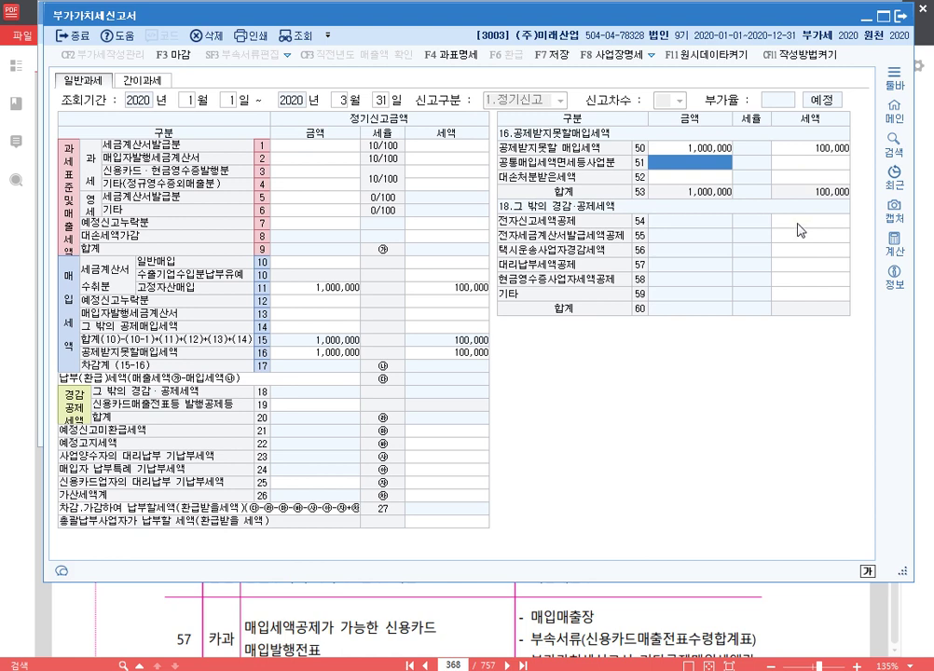
pyautogui.click(692, 149)
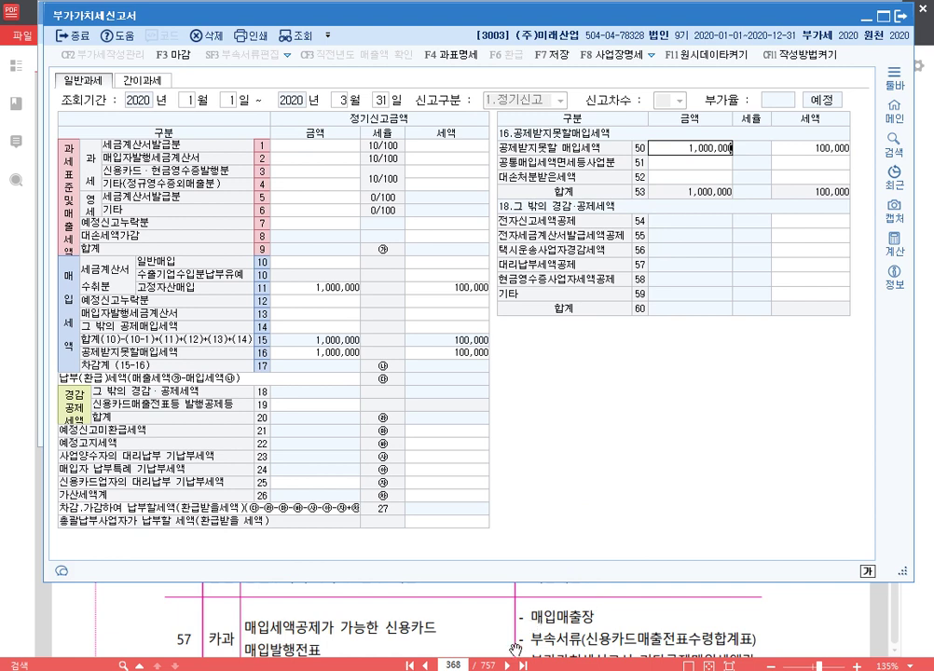
# Step: Switch to the KcLep main window and outline 공제받지못할매입세액명세서 under 부속명세서 I in red
pyautogui.moveTo(303, 670)
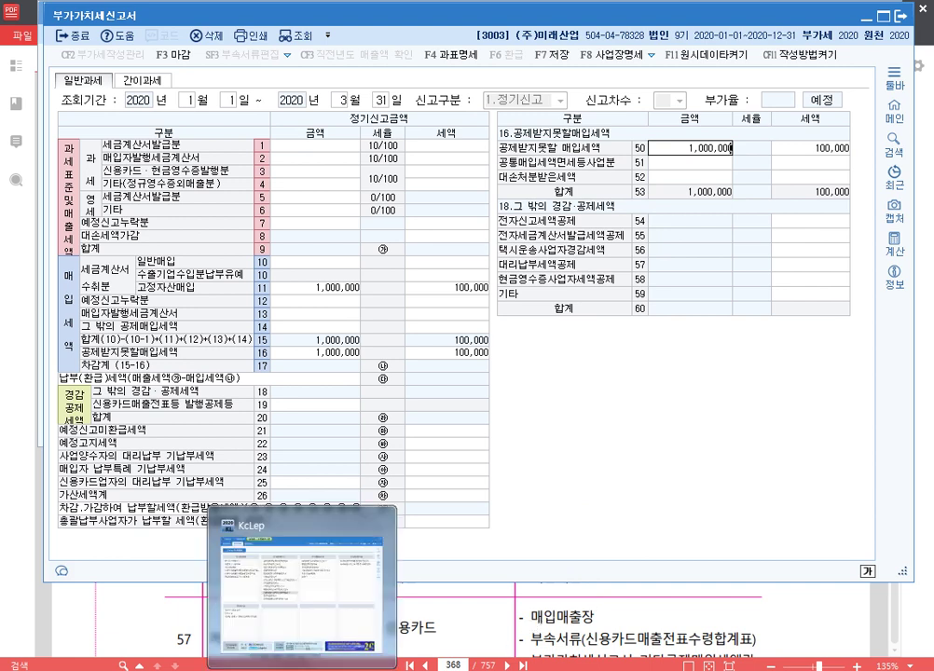
pyautogui.click(303, 587)
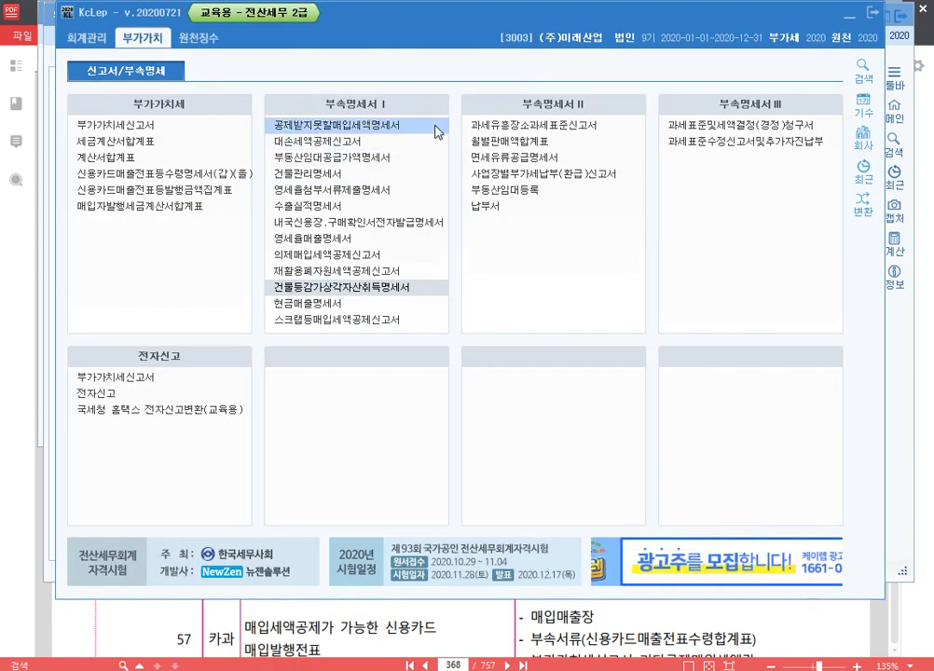
pyautogui.press('F12')
pyautogui.moveTo(264, 111)
pyautogui.mouseDown()
pyautogui.moveTo(264, 135)
pyautogui.moveTo(451, 137)
pyautogui.mouseUp()
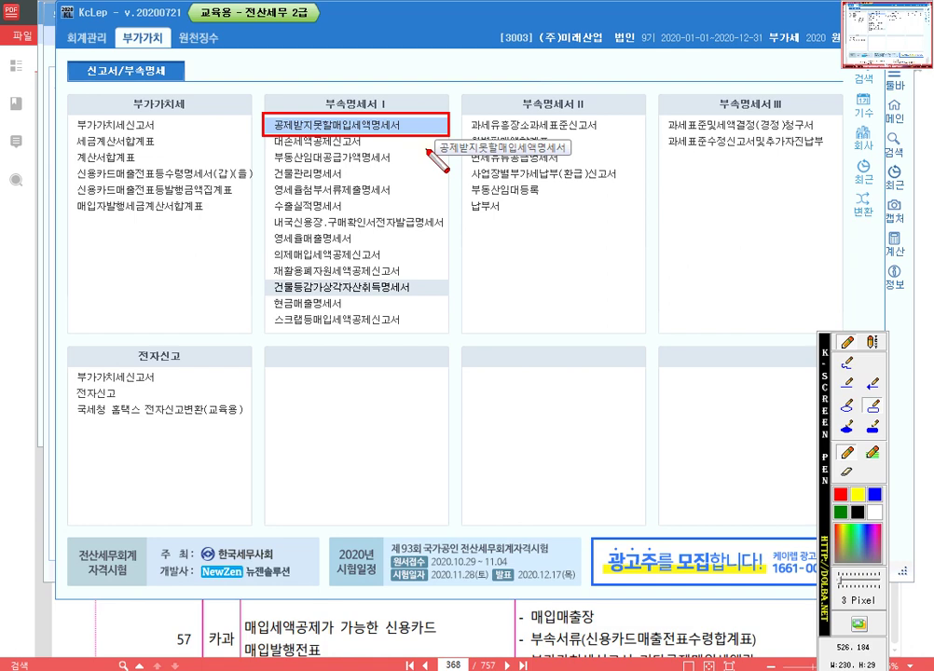
pyautogui.press('F12')
# Step: Load the 공제받지못할매입세액명세서 for months 01 to 03 of 2020, and outline its 세금계산서 heading in red
pyautogui.click(359, 125)
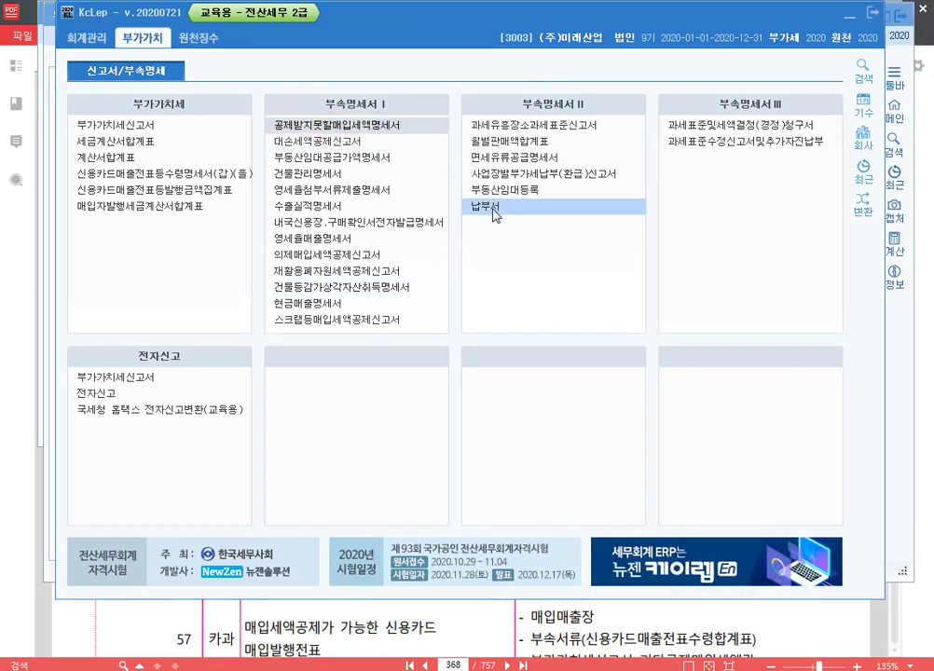
pyautogui.write('0103')
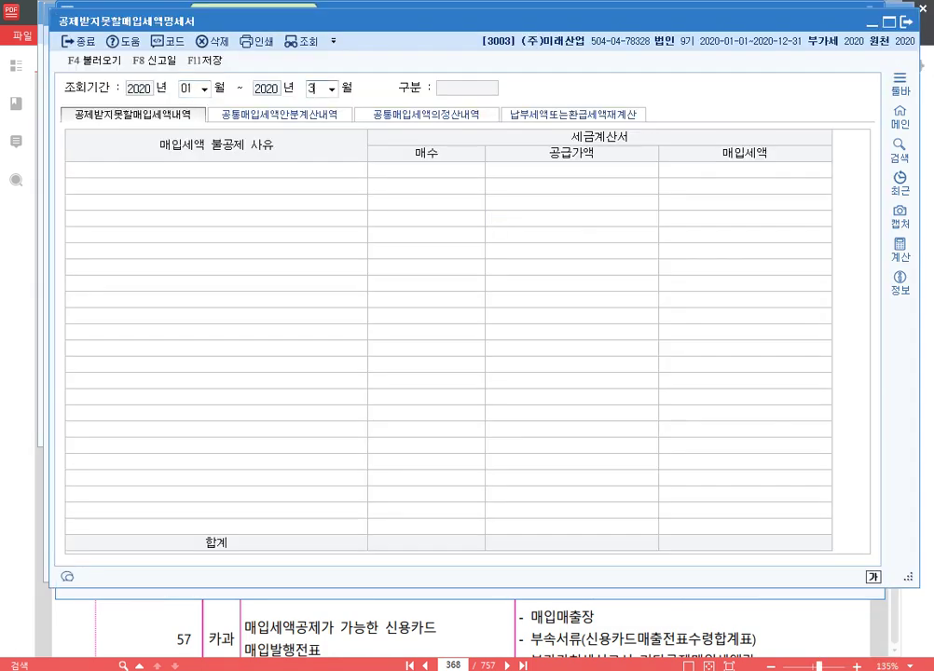
pyautogui.click(577, 206)
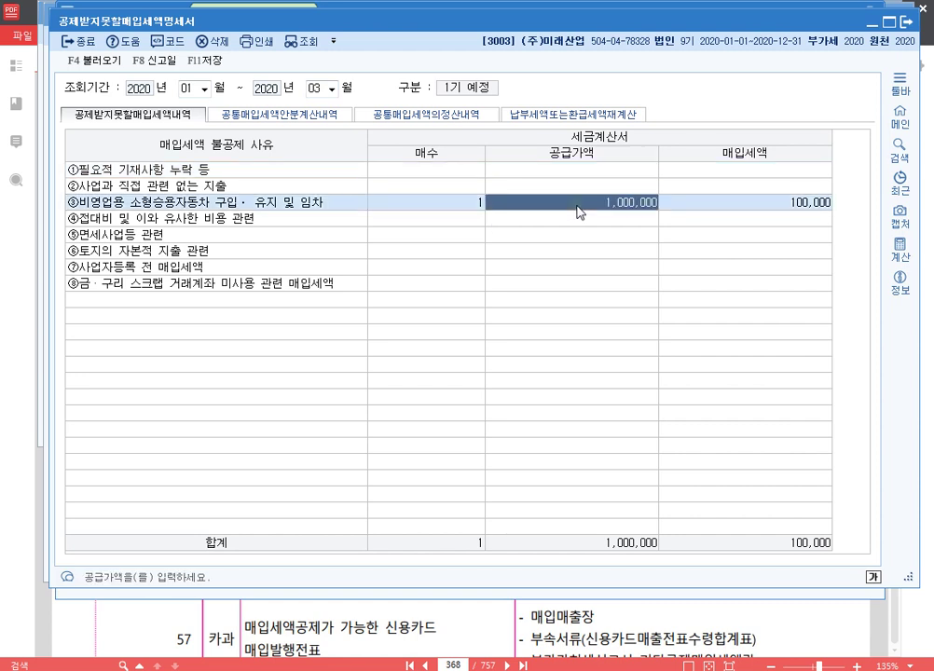
pyautogui.press('F12')
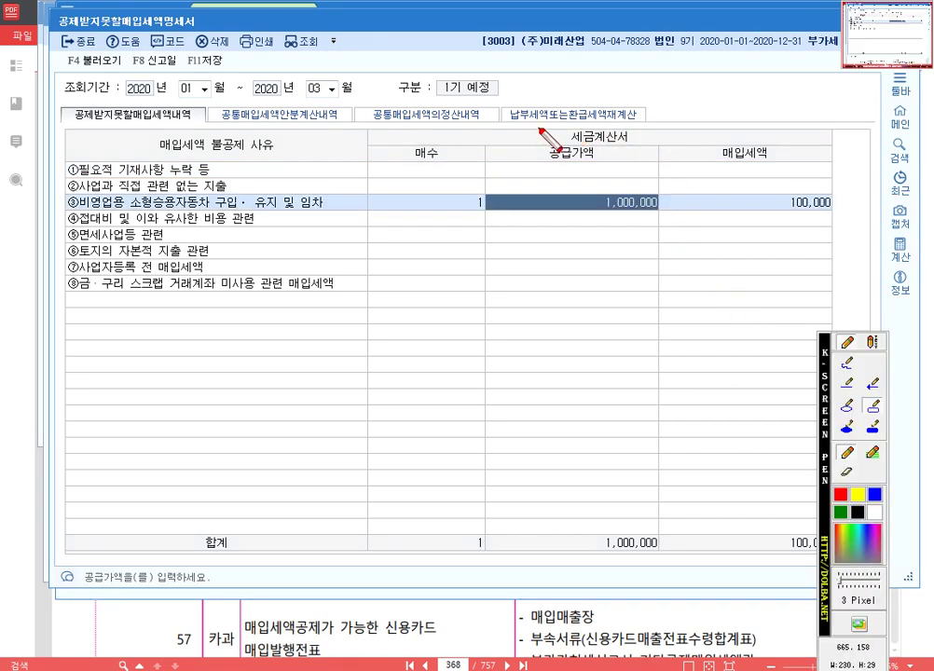
pyautogui.moveTo(540, 129); pyautogui.dragTo(660, 144)
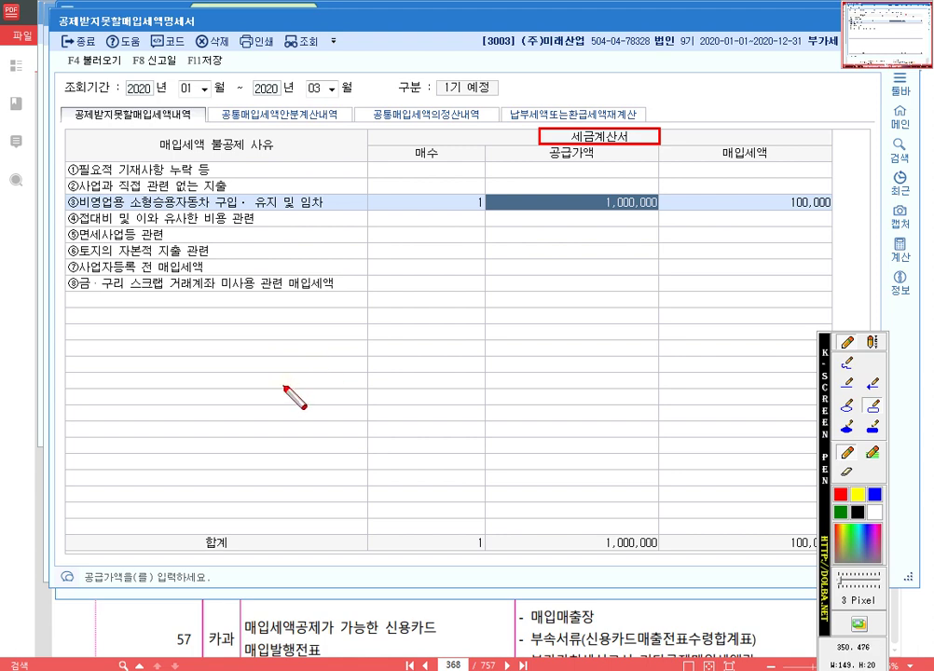
pyautogui.press('Escape')
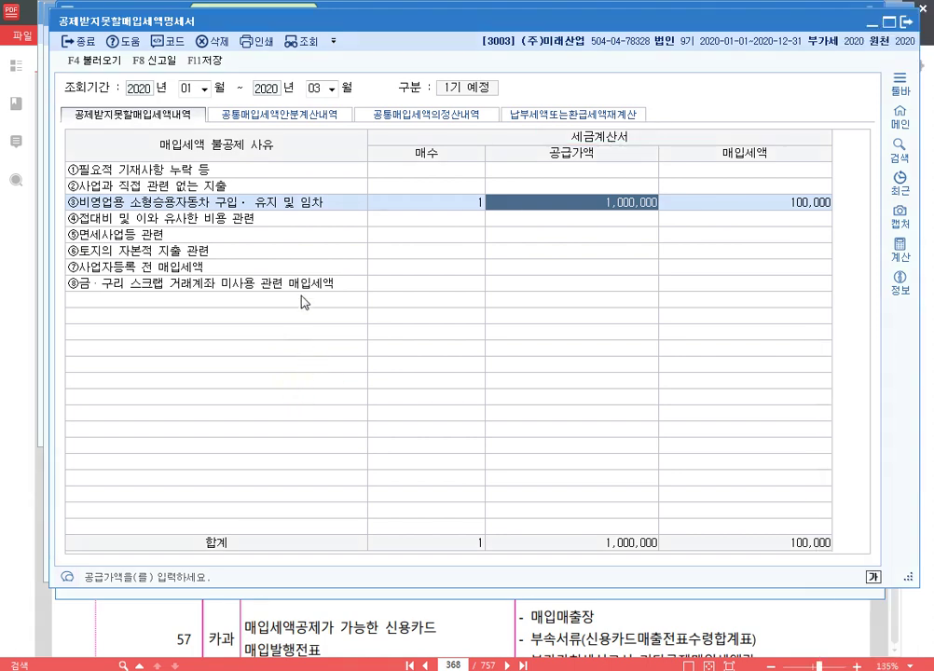
# Step: Look through the 안분계산, 정산 and 재계산 sections of the schedule, and return to 공제받지못할매입세액내역
pyautogui.click(317, 116)
pyautogui.click(410, 116)
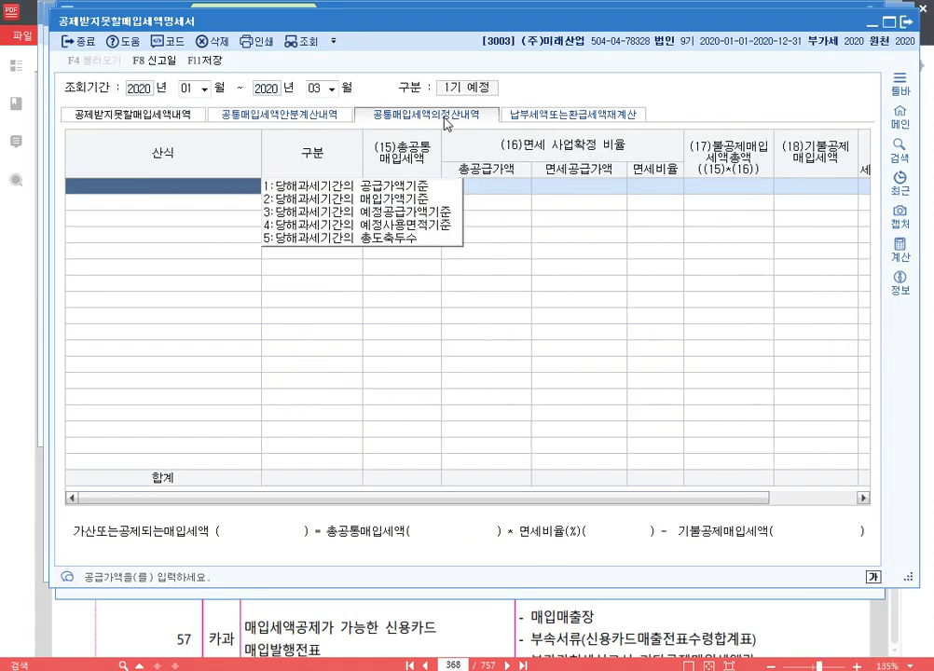
pyautogui.click(522, 114)
pyautogui.click(317, 116)
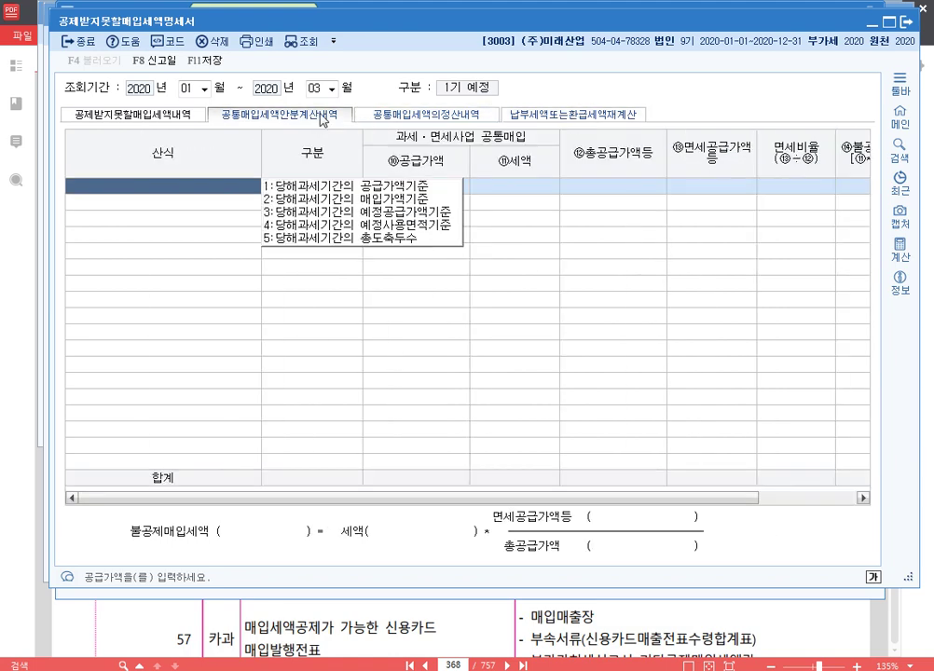
pyautogui.click(424, 115)
pyautogui.click(185, 116)
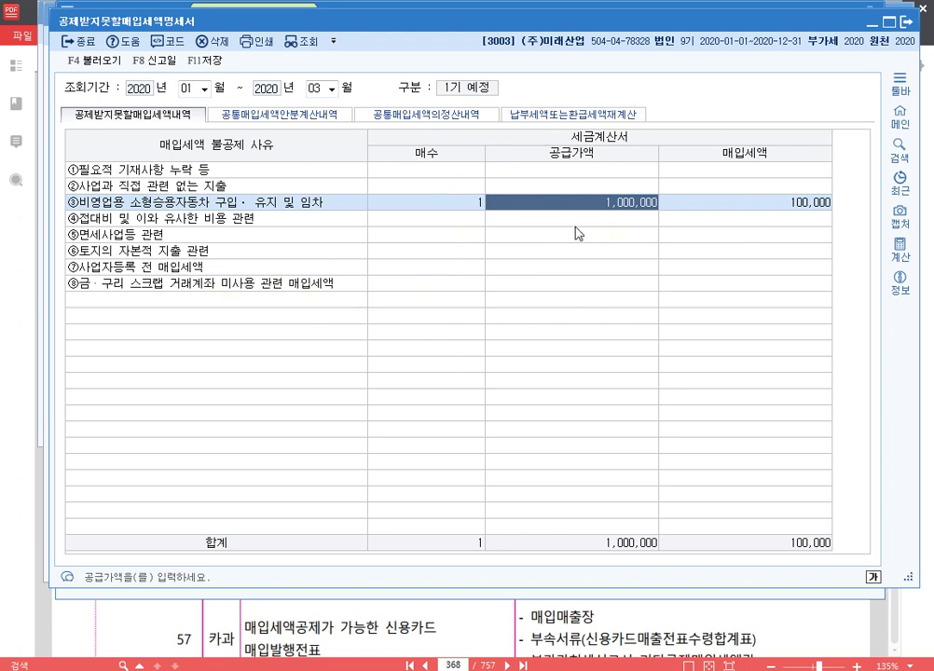
# Step: Outline reason ① 필요적 기재사항 누락 등 and the 공제받지못할매입세액내역 title in red, and leave annotation mode
pyautogui.press('F12')
pyautogui.moveTo(62, 161); pyautogui.dragTo(224, 180)
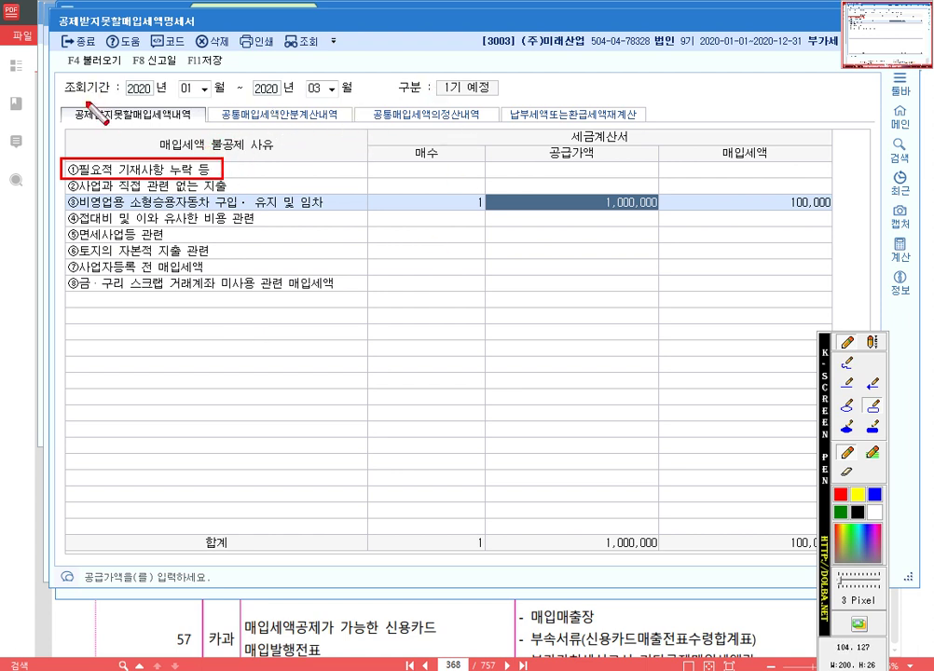
pyautogui.moveTo(69, 103); pyautogui.dragTo(202, 123)
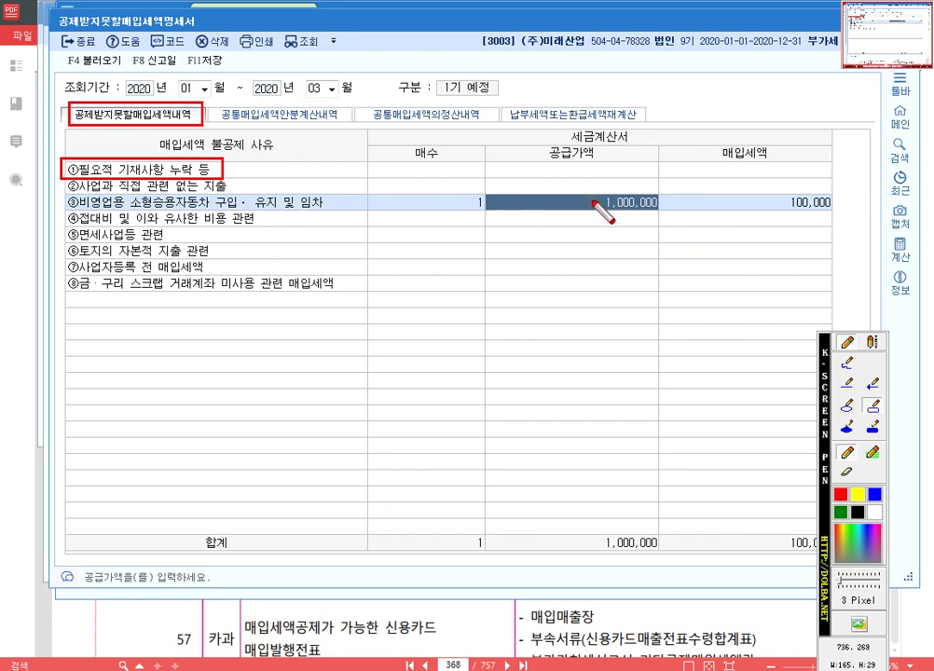
pyautogui.press('Escape')
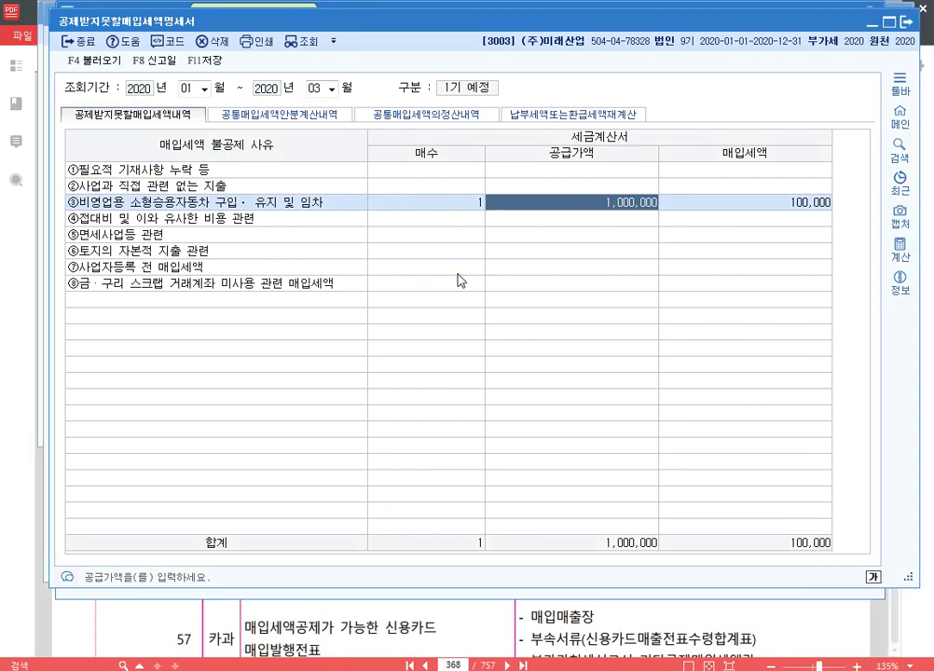
# Step: Switch to the PDF textbook and show the [매입] type table from code 51
pyautogui.click(448, 610)
pyautogui.moveTo(380, 476); pyautogui.dragTo(403, 348)
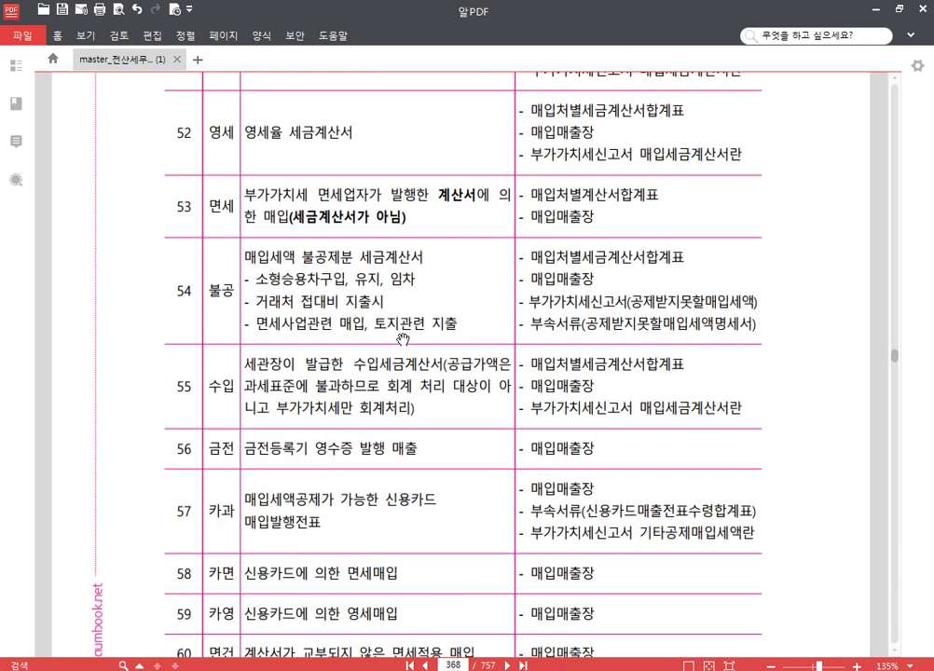
pyautogui.moveTo(321, 239); pyautogui.dragTo(313, 355)
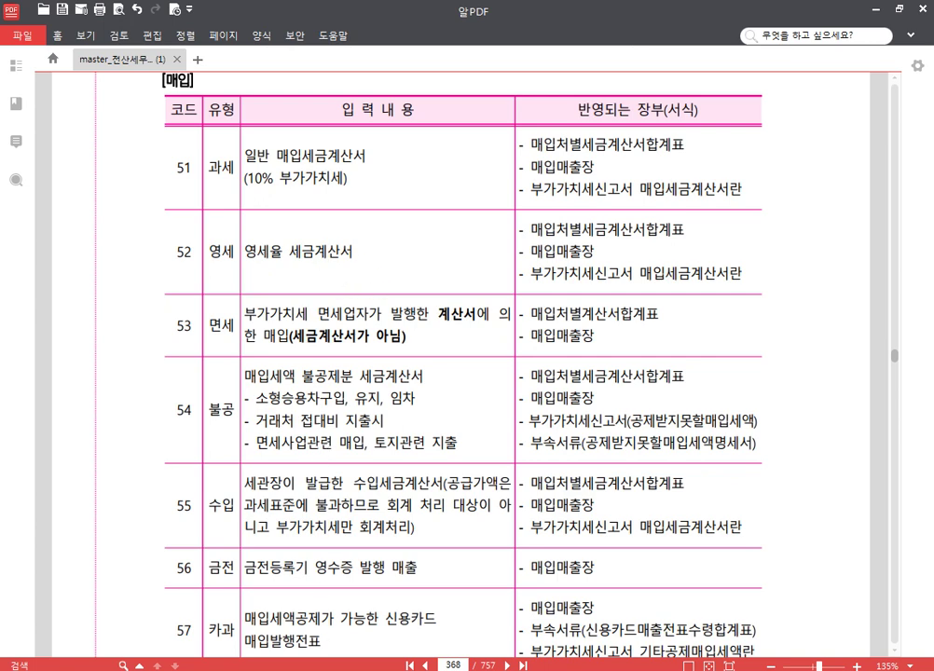
# Step: Switch to 매입매출전표입력 and change voucher 50001's 유형 to 52 영세
pyautogui.hotkey('alt', 'Tab')
pyautogui.click(143, 144)
pyautogui.write('5')
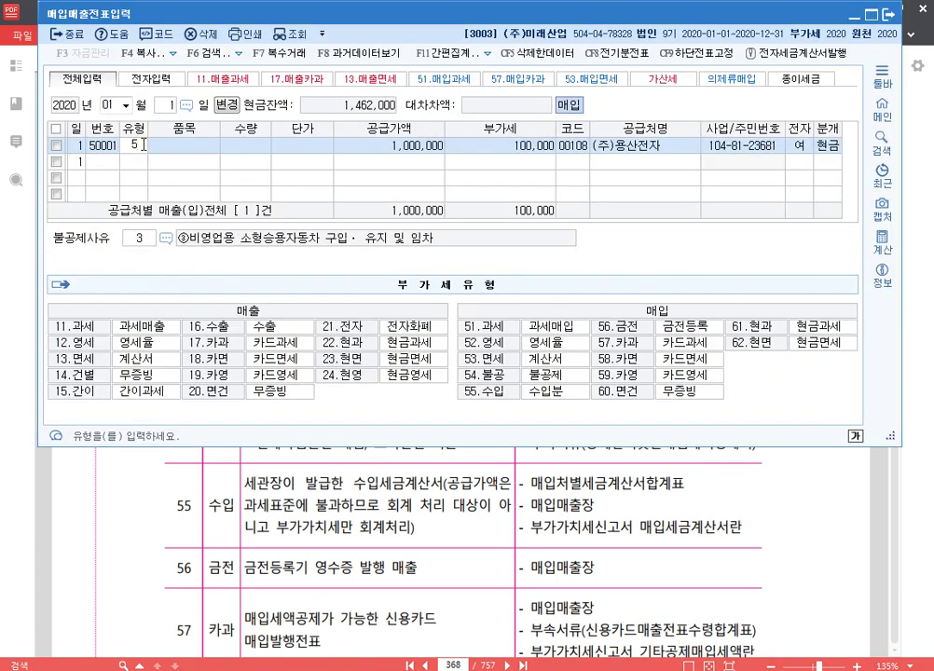
pyautogui.write('2')
pyautogui.press('Return')
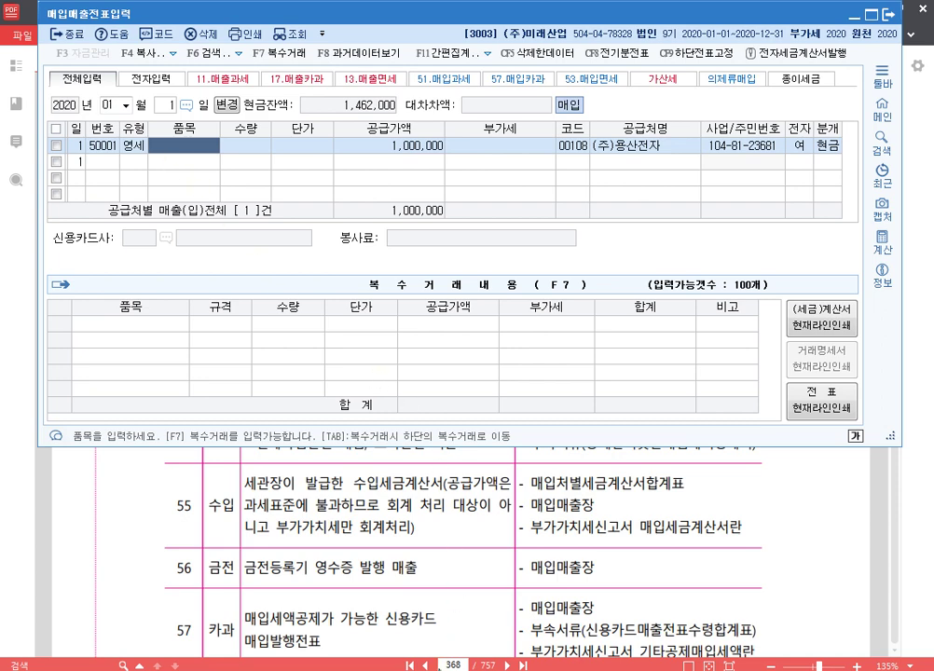
# Step: Show the 부가가치세신고서 and examine the 금액 and 세액 cells of line 10 일반매입
pyautogui.click(390, 669)
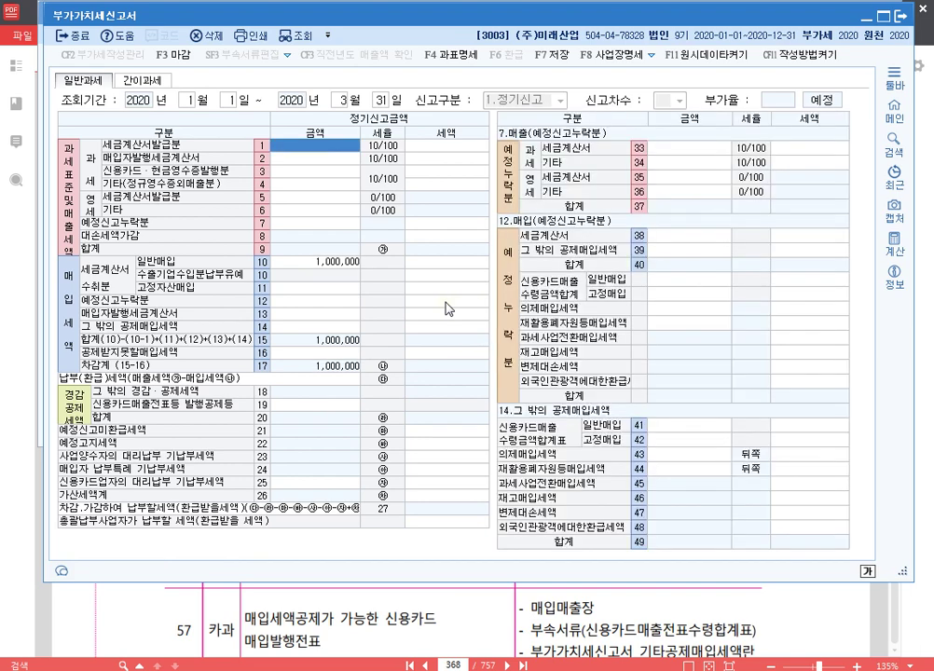
pyautogui.click(336, 270)
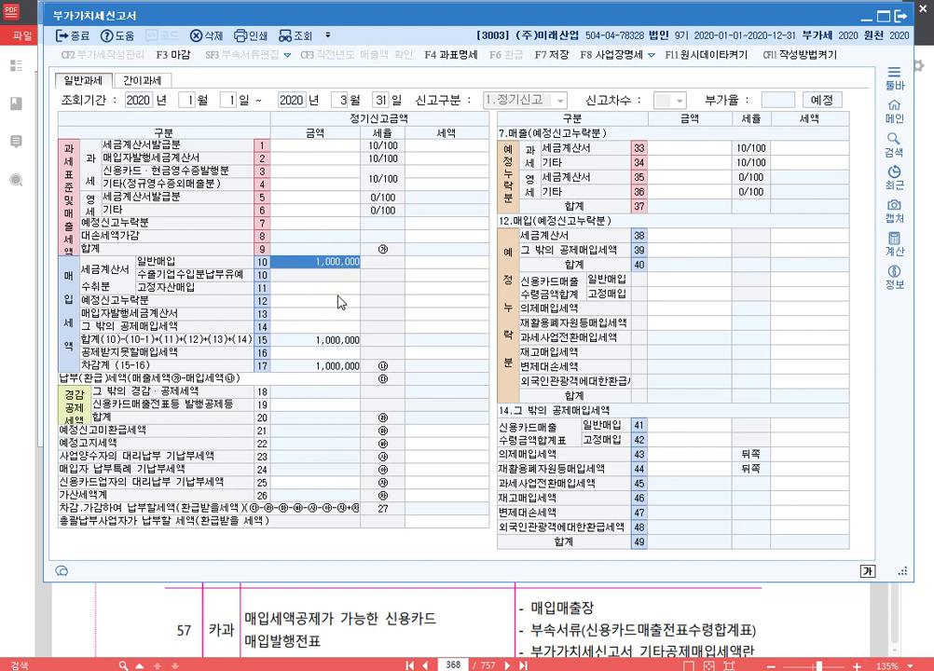
pyautogui.click(415, 265)
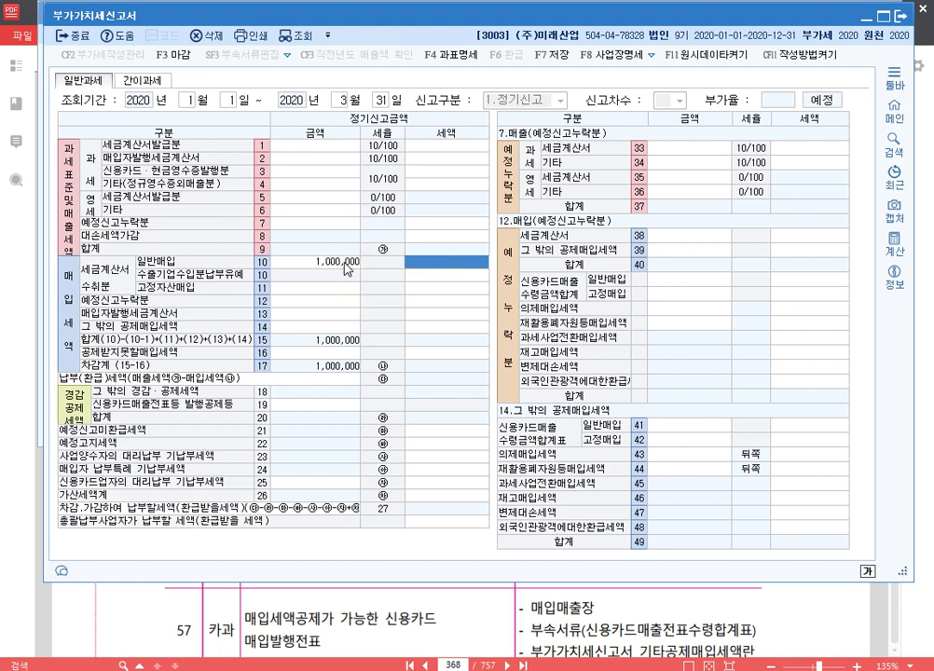
pyautogui.click(345, 269)
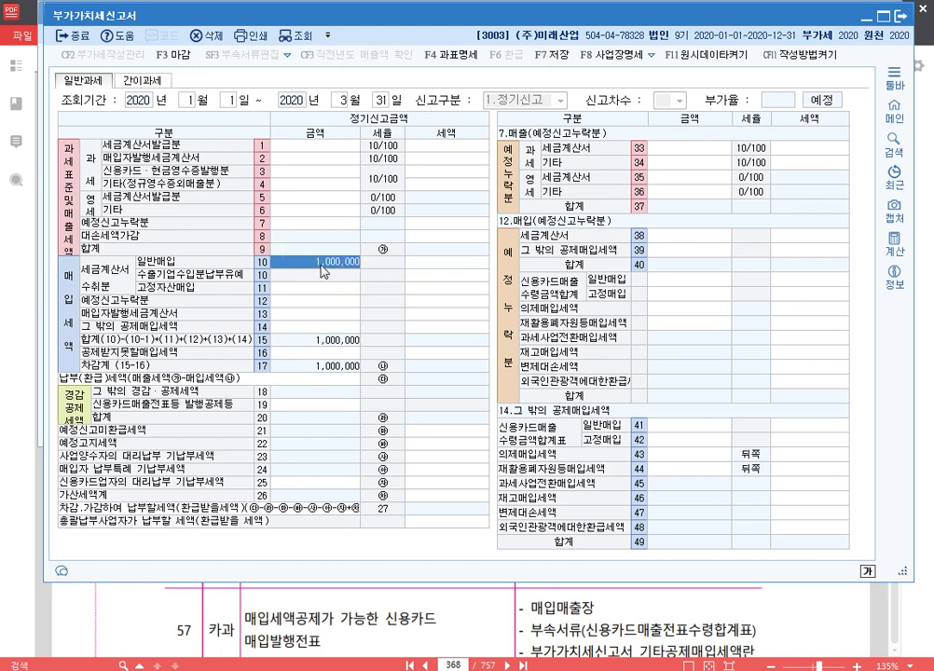
pyautogui.press('Return')
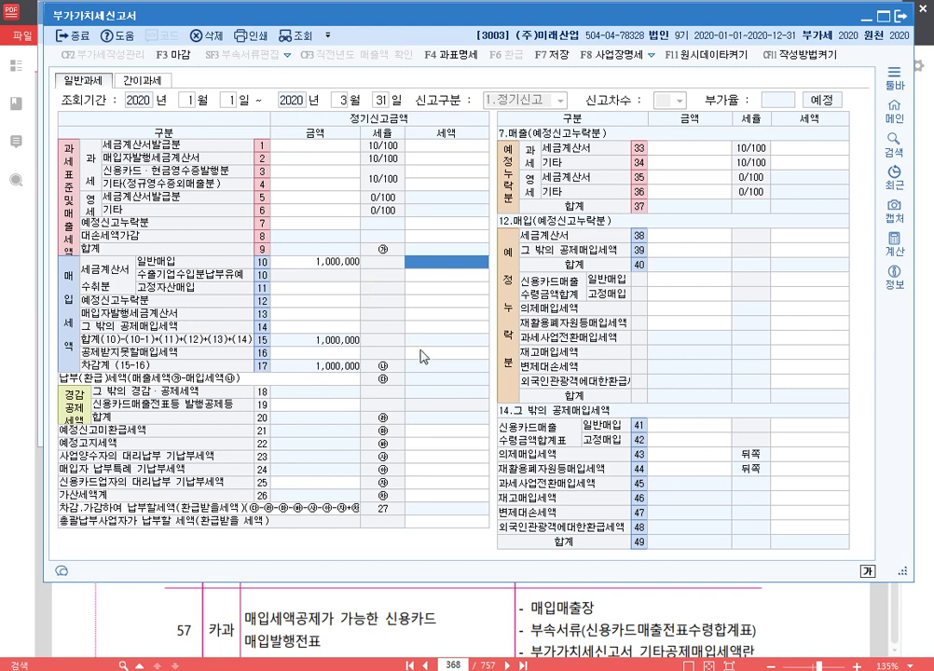
# Step: Highlight 계산서 in the PDF table's 53 면세 row, and change voucher 50001's 유형 to 53 면세
pyautogui.click(419, 599)
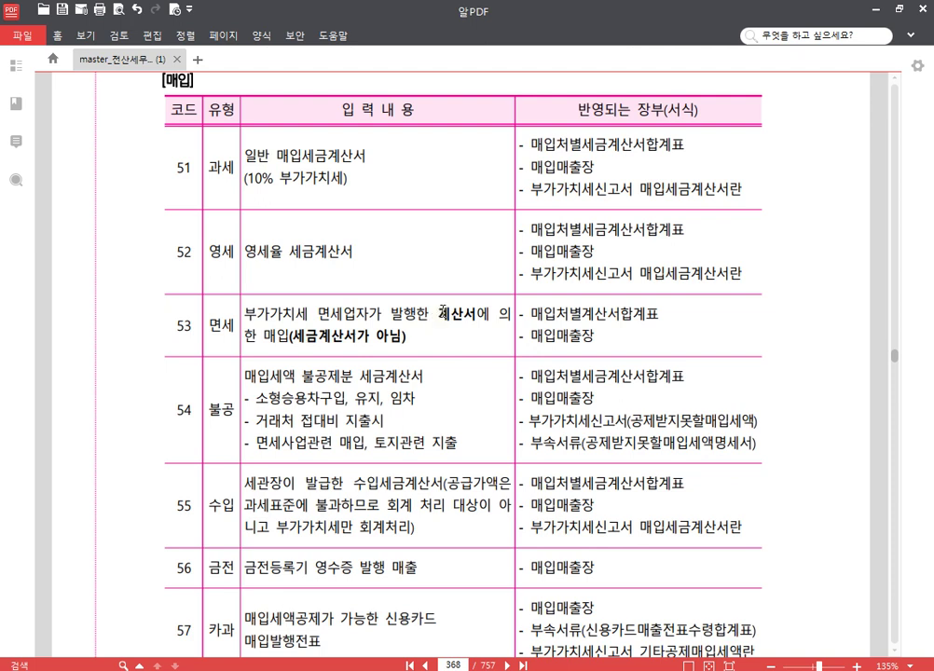
pyautogui.moveTo(438, 317); pyautogui.dragTo(471, 317)
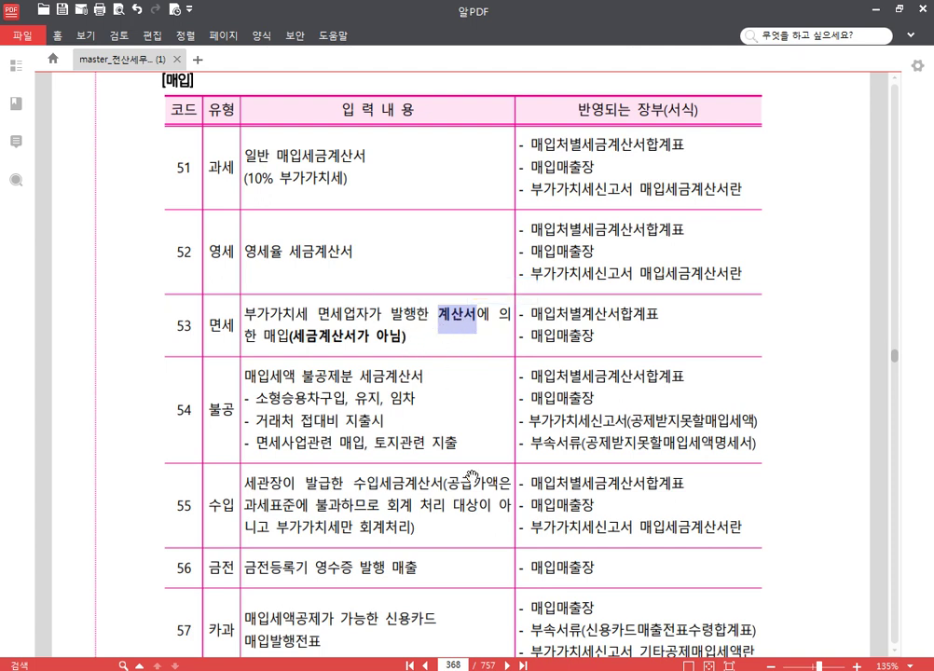
pyautogui.click(371, 669)
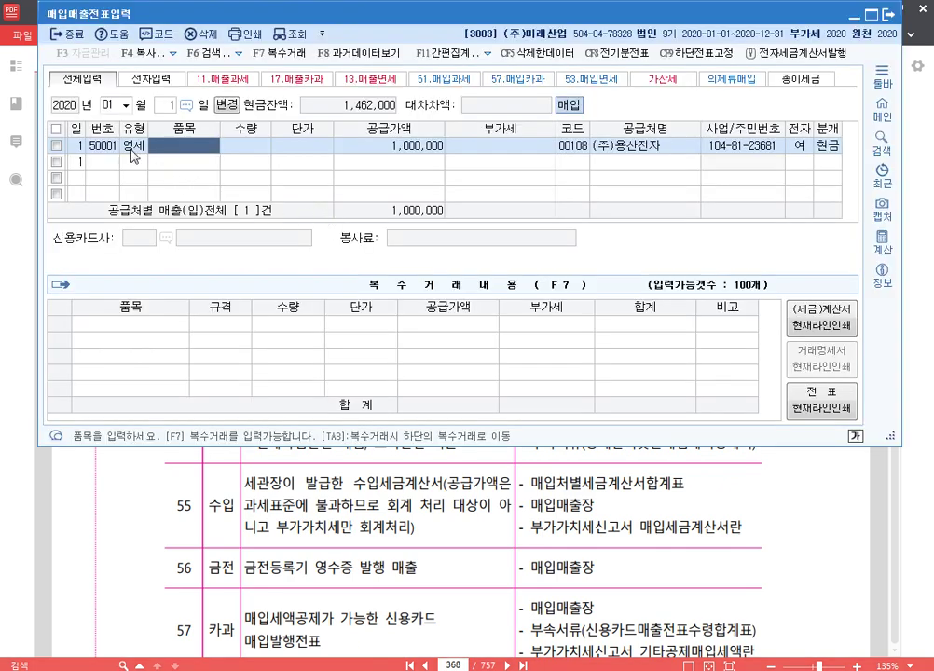
pyautogui.hotkey('shift', 'Tab')
pyautogui.write('53')
pyautogui.press('Return')
pyautogui.click(135, 148)
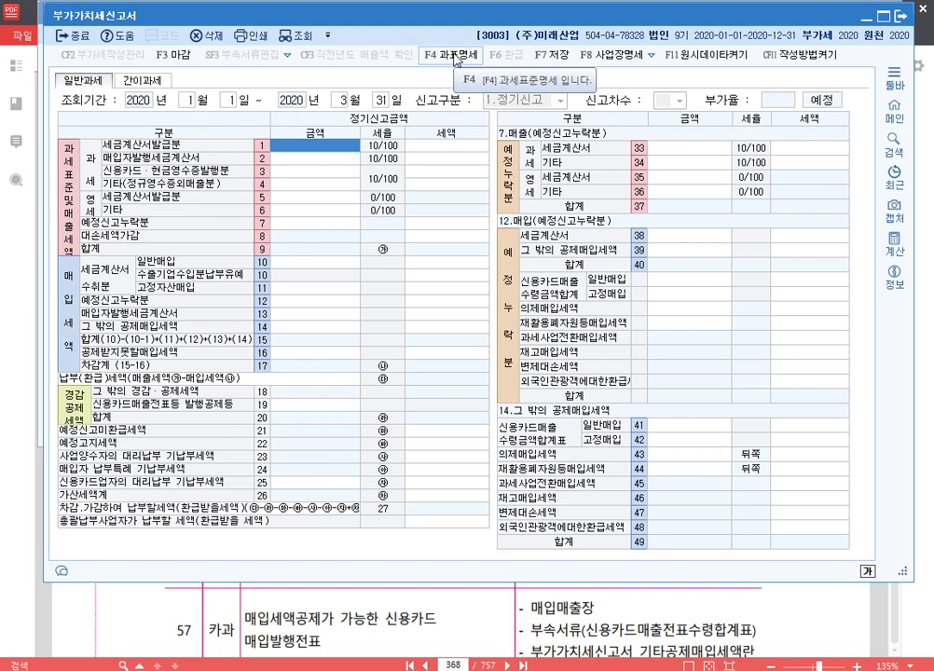
# Step: Show the return's 과세표준명세 and outline line 85 계산서수취금액 in red
pyautogui.click(456, 56)
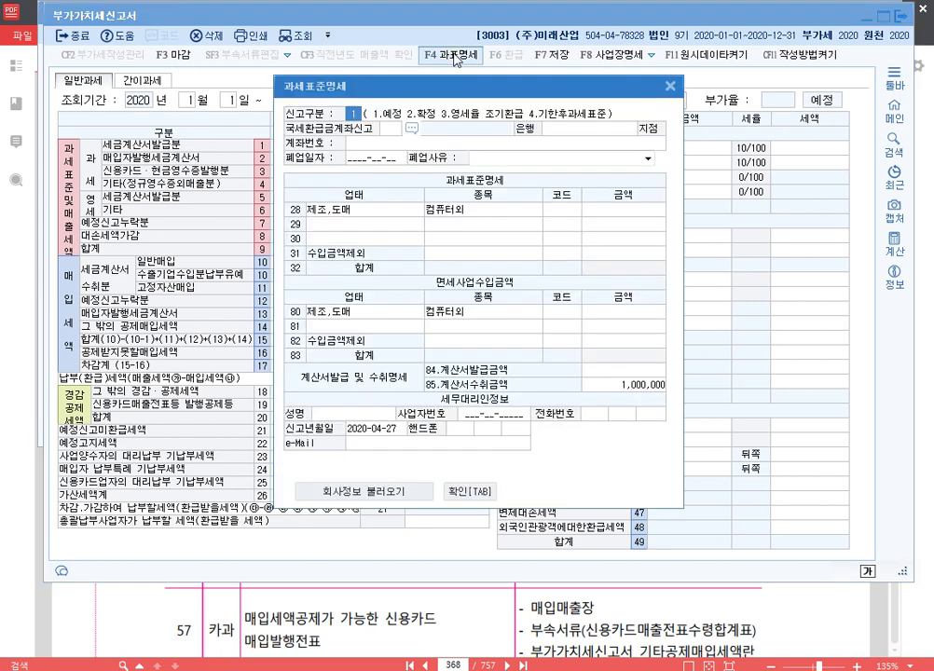
pyautogui.moveTo(407, 79); pyautogui.dragTo(400, 53)
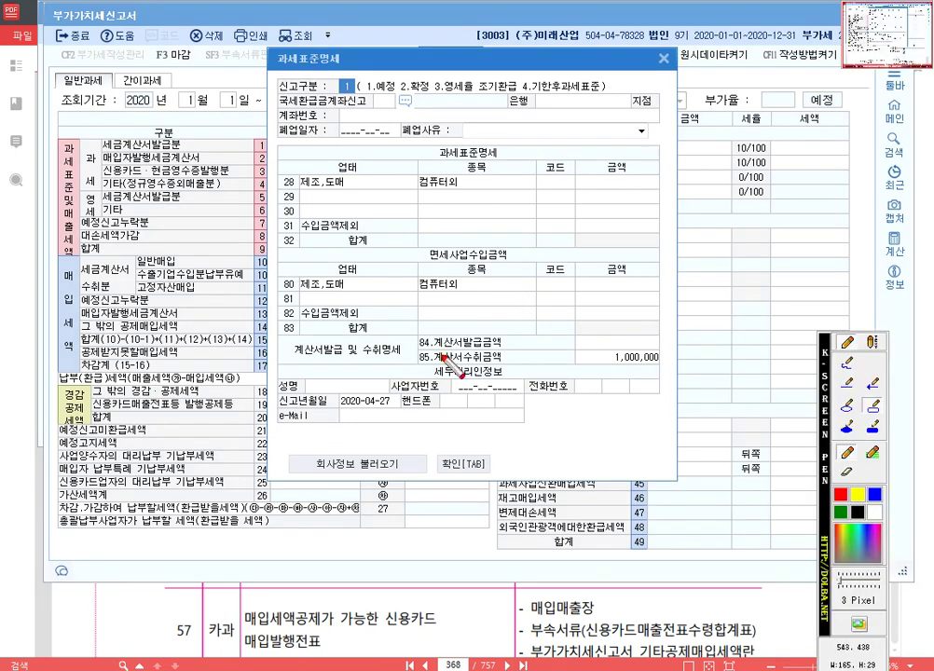
pyautogui.moveTo(418, 348); pyautogui.dragTo(667, 368)
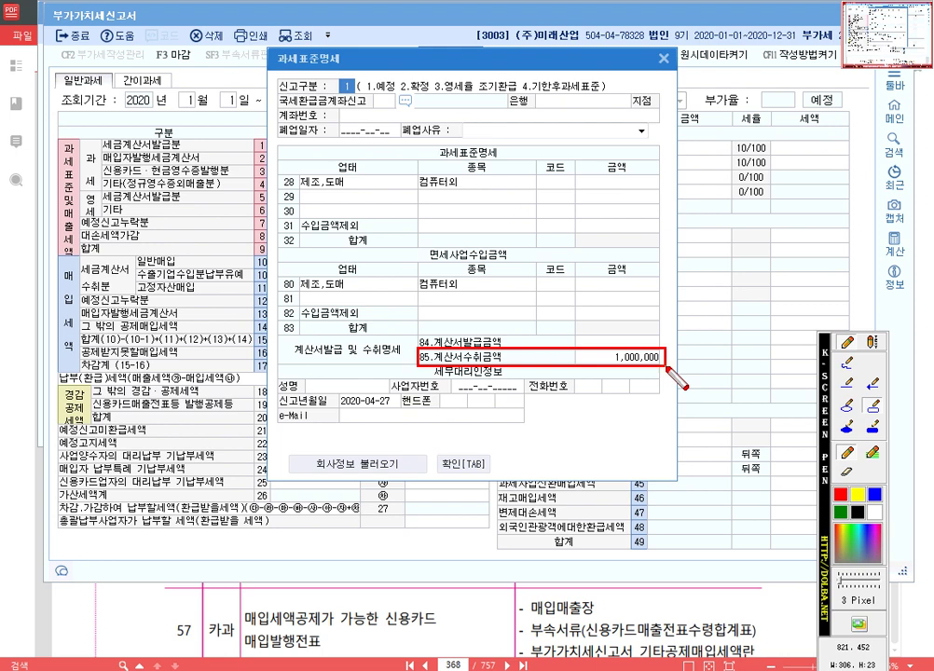
# Step: Open the 계산서합계표, query the period from 2020년 01월 to 03월, and show its 매입 side
pyautogui.press('Escape')
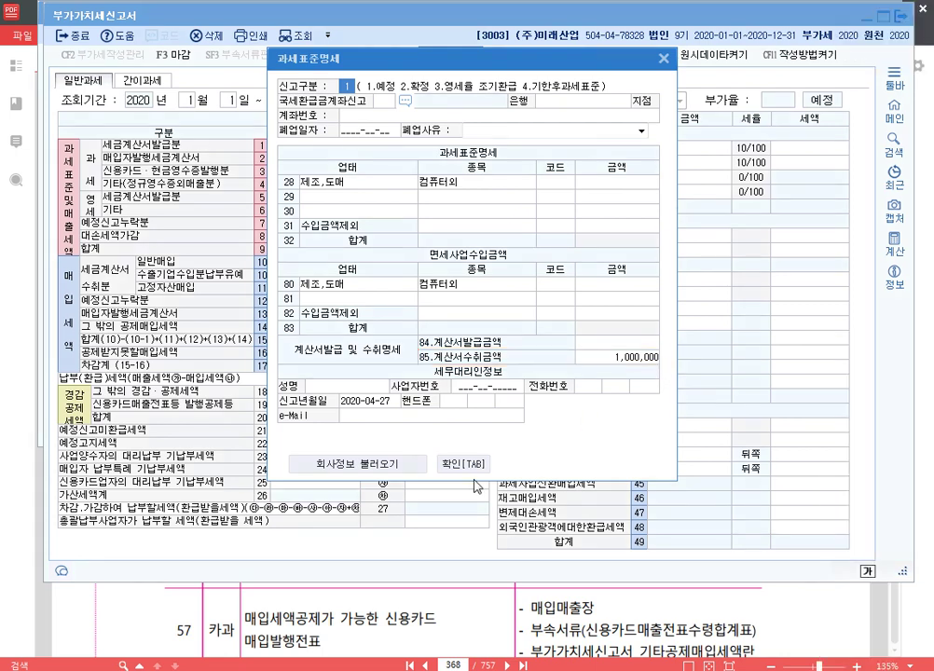
pyautogui.click(371, 626)
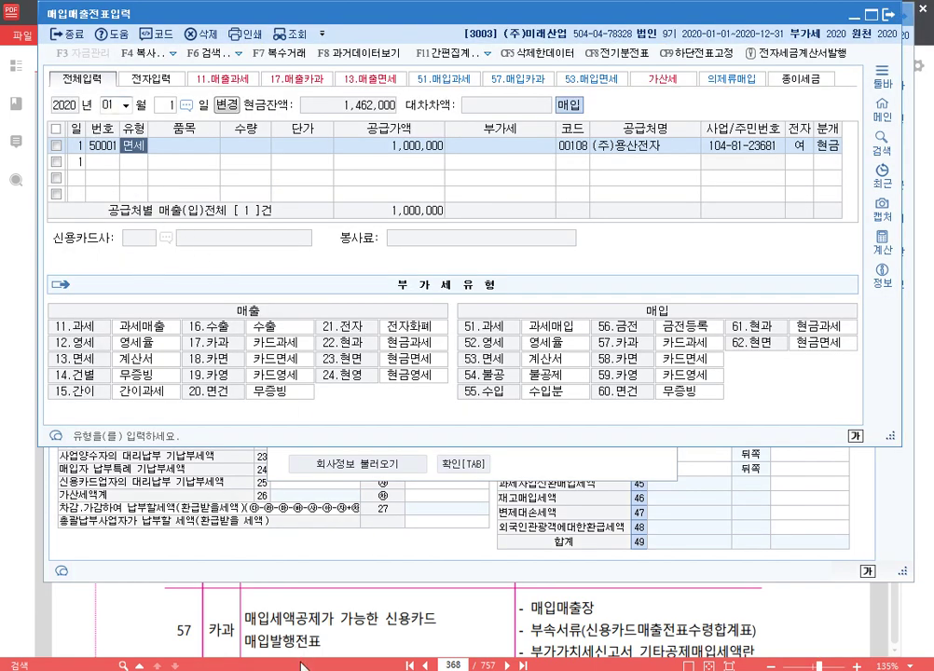
pyautogui.press('Escape')
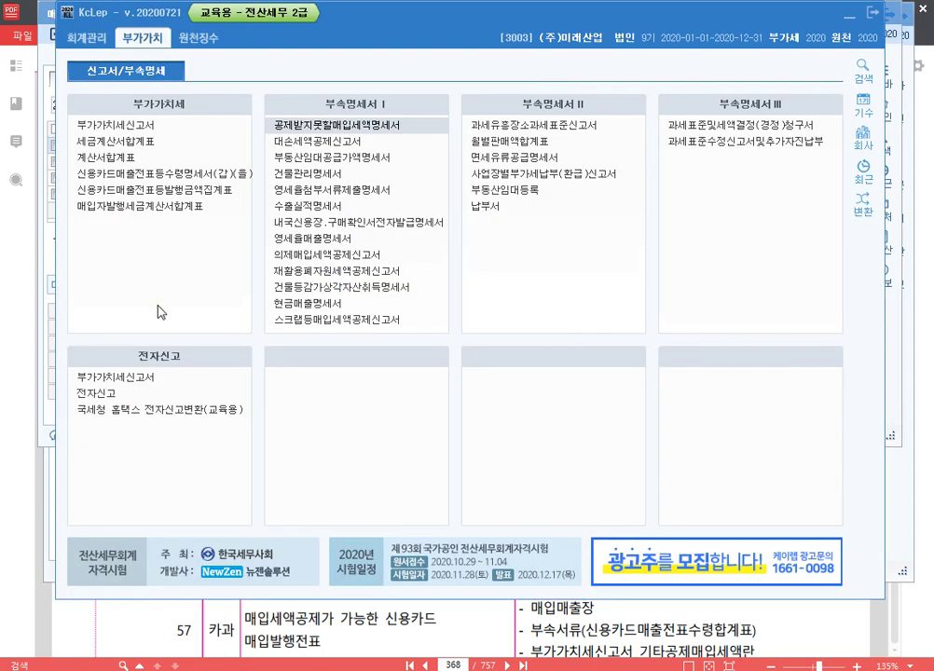
pyautogui.click(135, 158)
pyautogui.write('1')
pyautogui.press('Return')
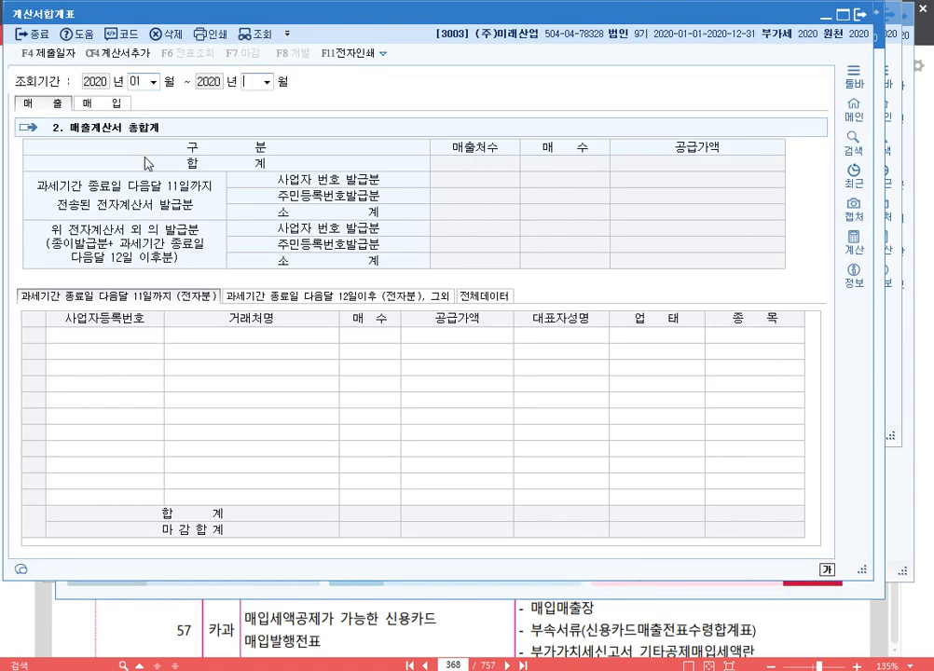
pyautogui.write('3')
pyautogui.press('Return')
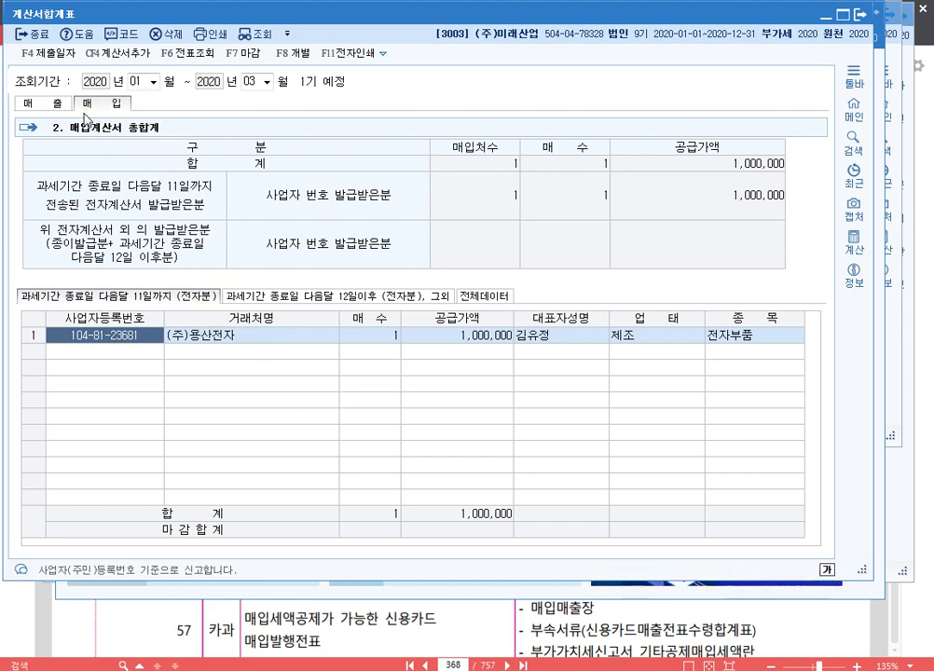
# Step: Outline the 매입 heading and the 계산서합계표 title in red, and clear the markings
pyautogui.press('F12')
pyautogui.moveTo(77, 97); pyautogui.dragTo(125, 113)
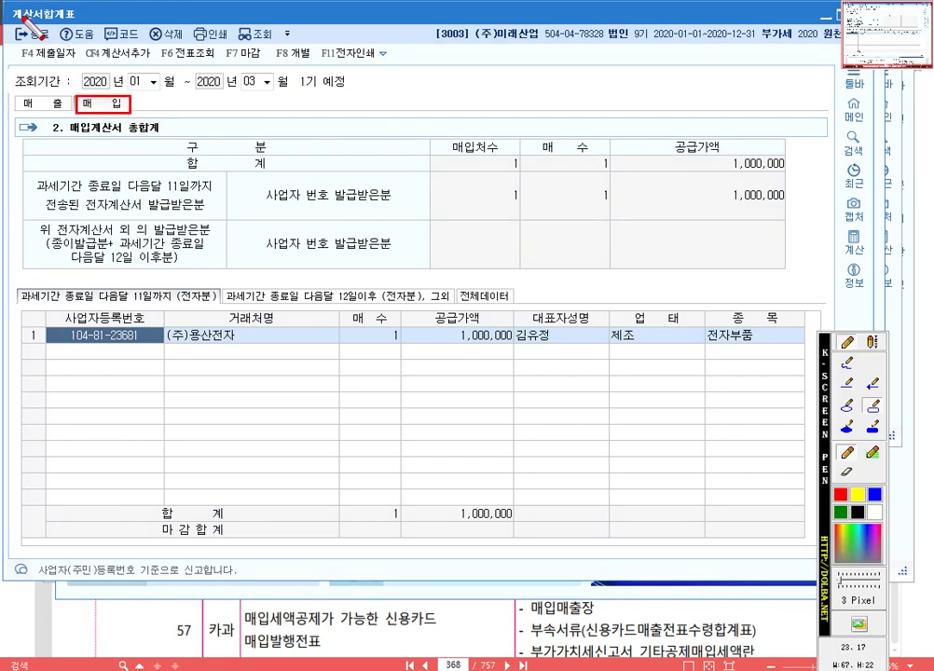
pyautogui.moveTo(6, 4); pyautogui.dragTo(74, 19)
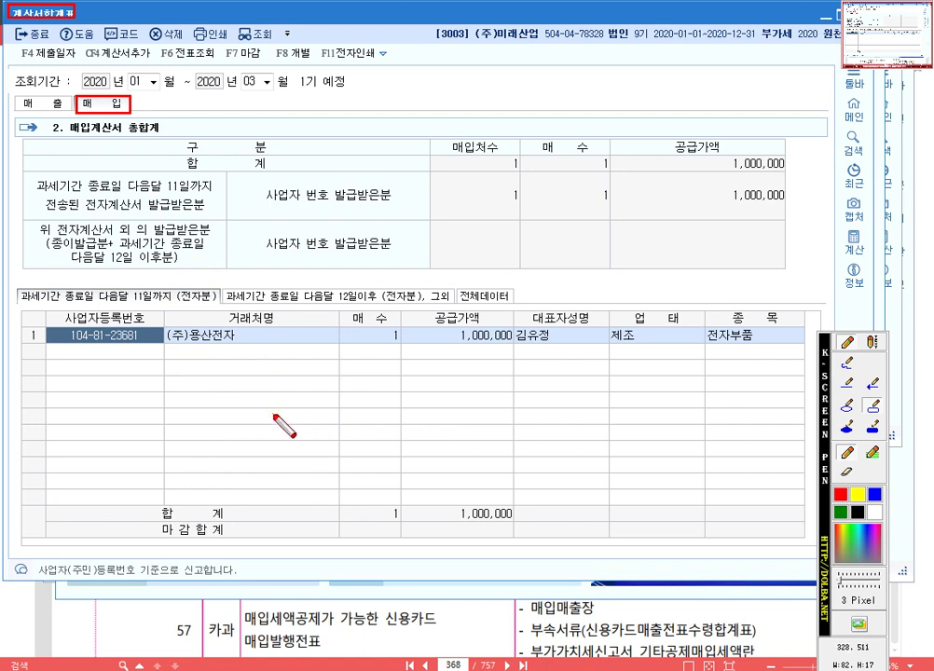
pyautogui.press('Escape')
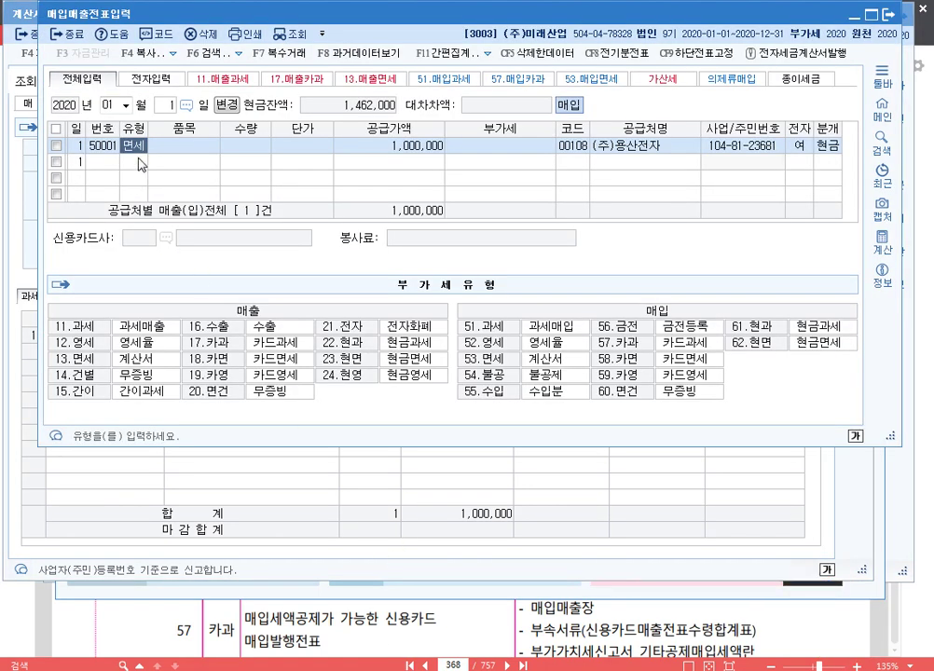
# Step: Return to 매입매출전표입력, outline voucher 50001's 면세 유형 cell in red, and clear the outline
pyautogui.hotkey('ctrl', 'F12')
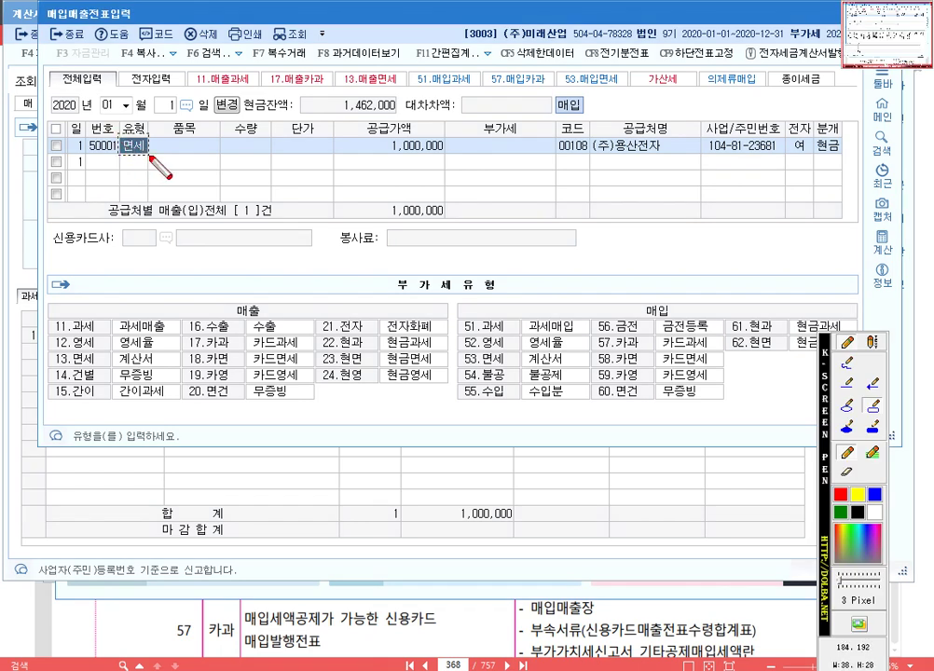
pyautogui.moveTo(118, 135); pyautogui.dragTo(150, 159)
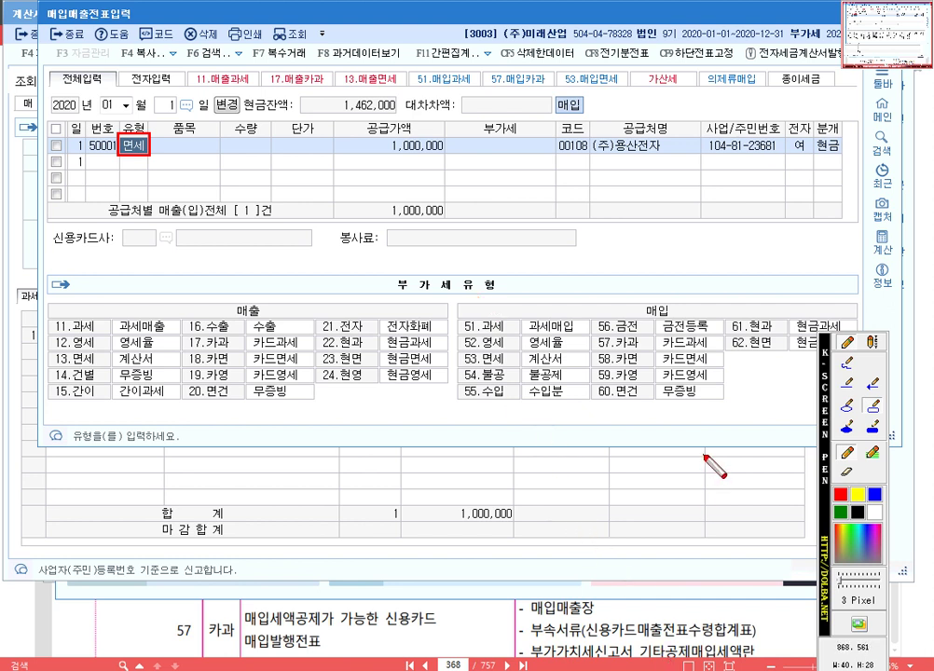
pyautogui.press('Escape')
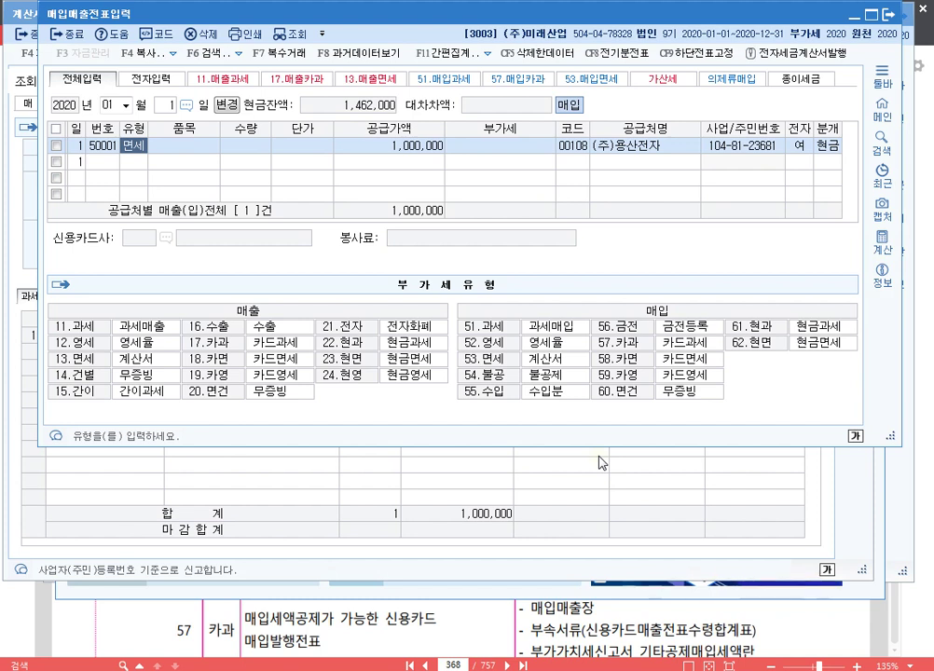